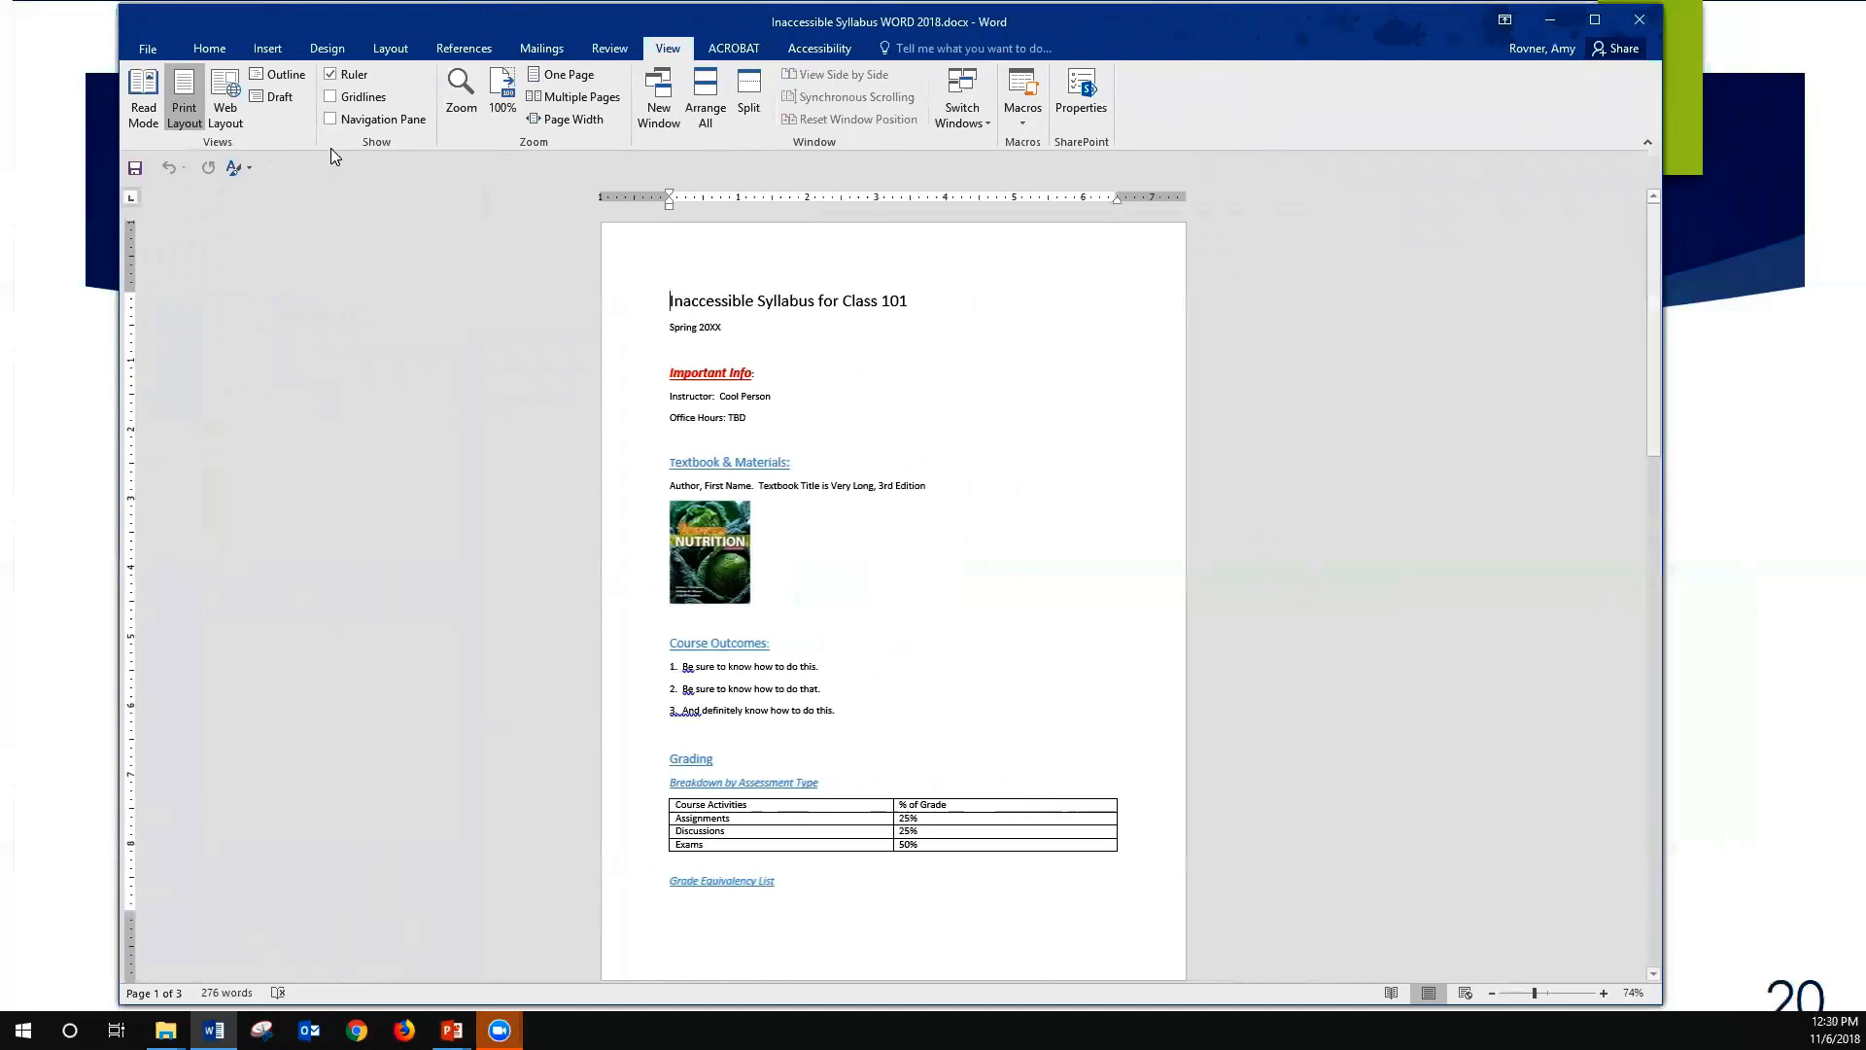
- Show the Navigation pane and display the document's list of headings
left_click(329, 120)
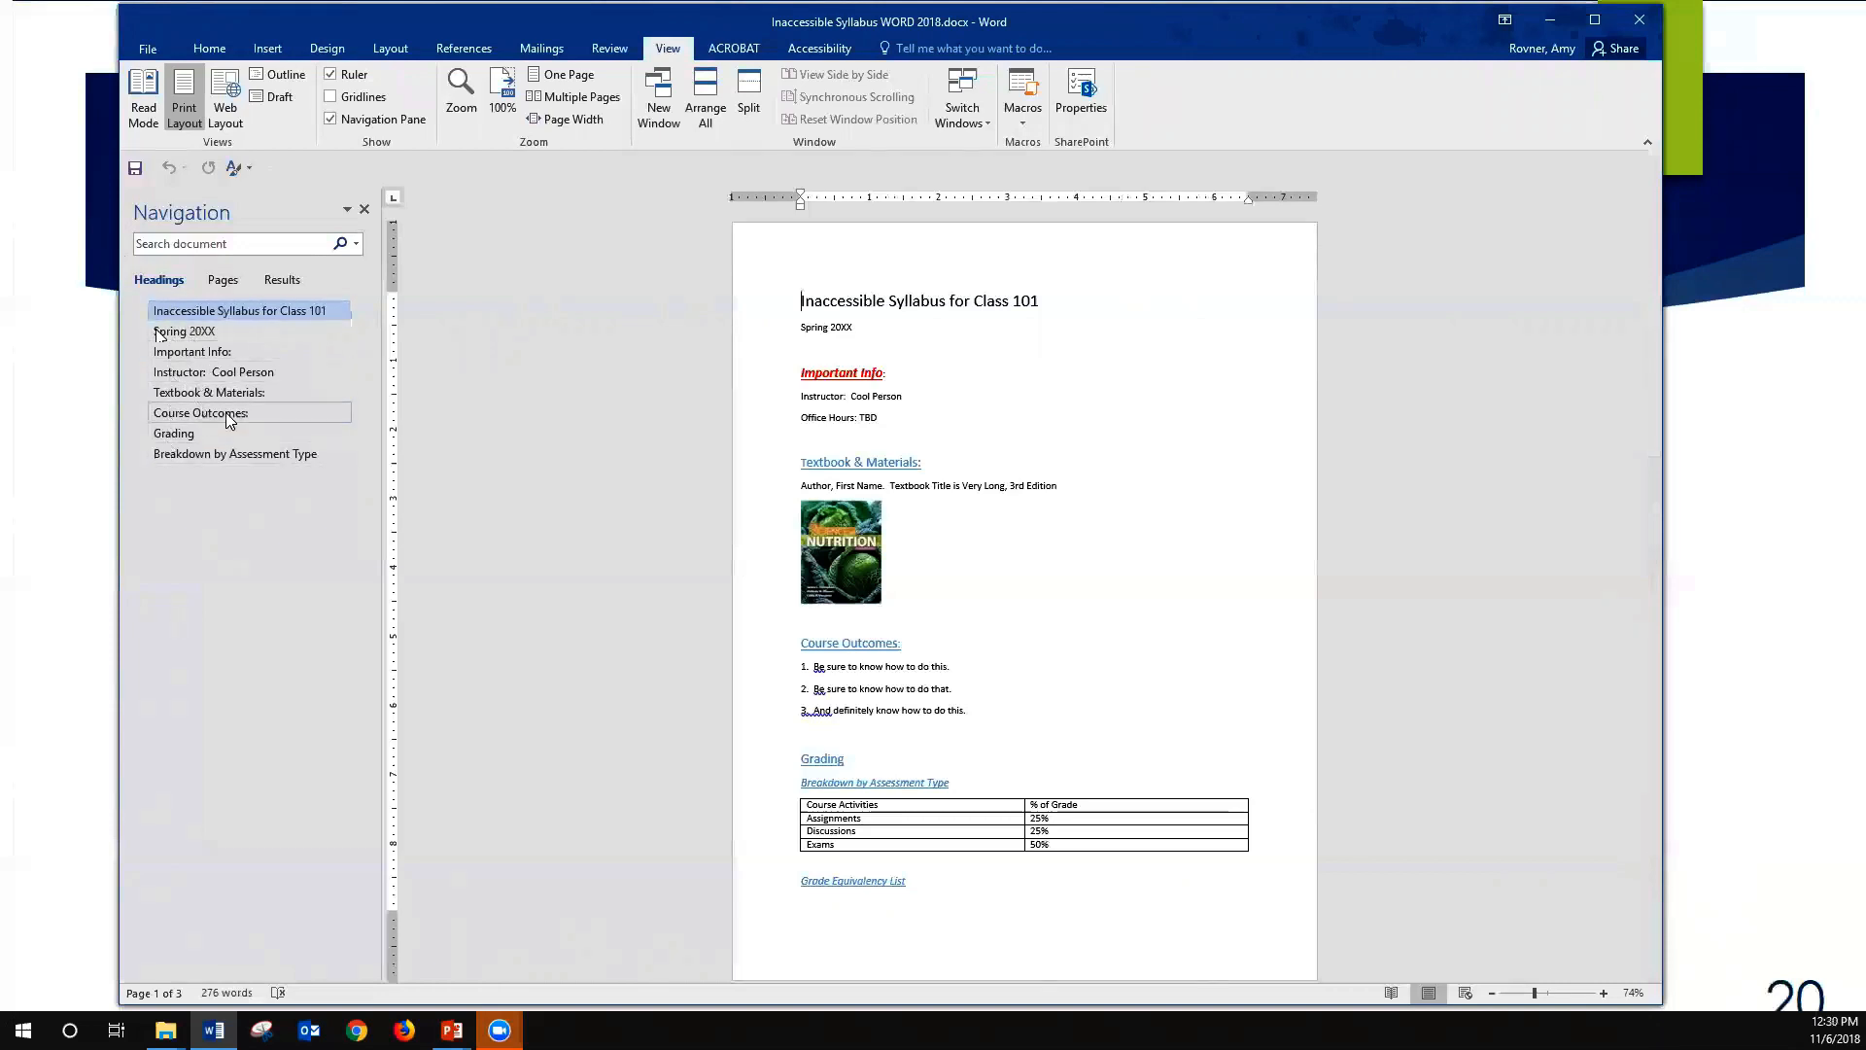
left_click(223, 280)
left_click(159, 280)
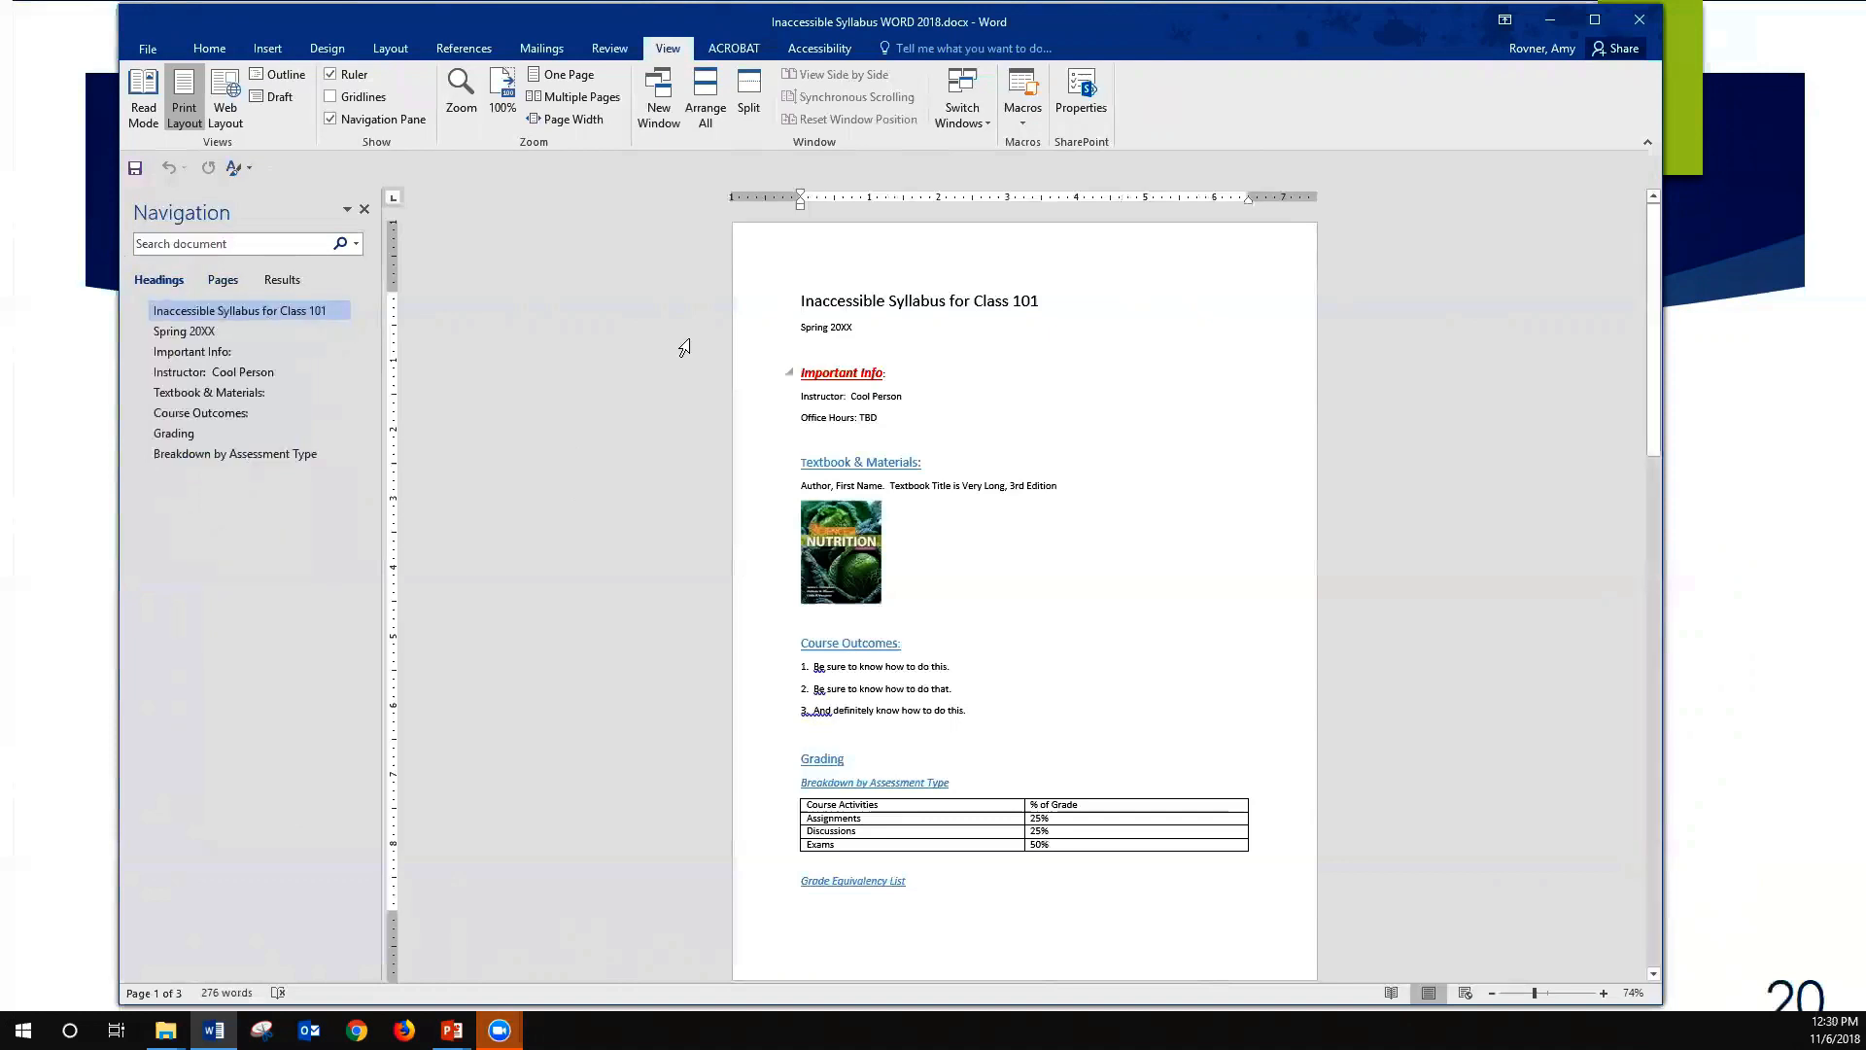
- Examine which styles are applied to the title, the "Spring 20XX" line and the "Important Info:" line
left_click(209, 49)
key("Down")
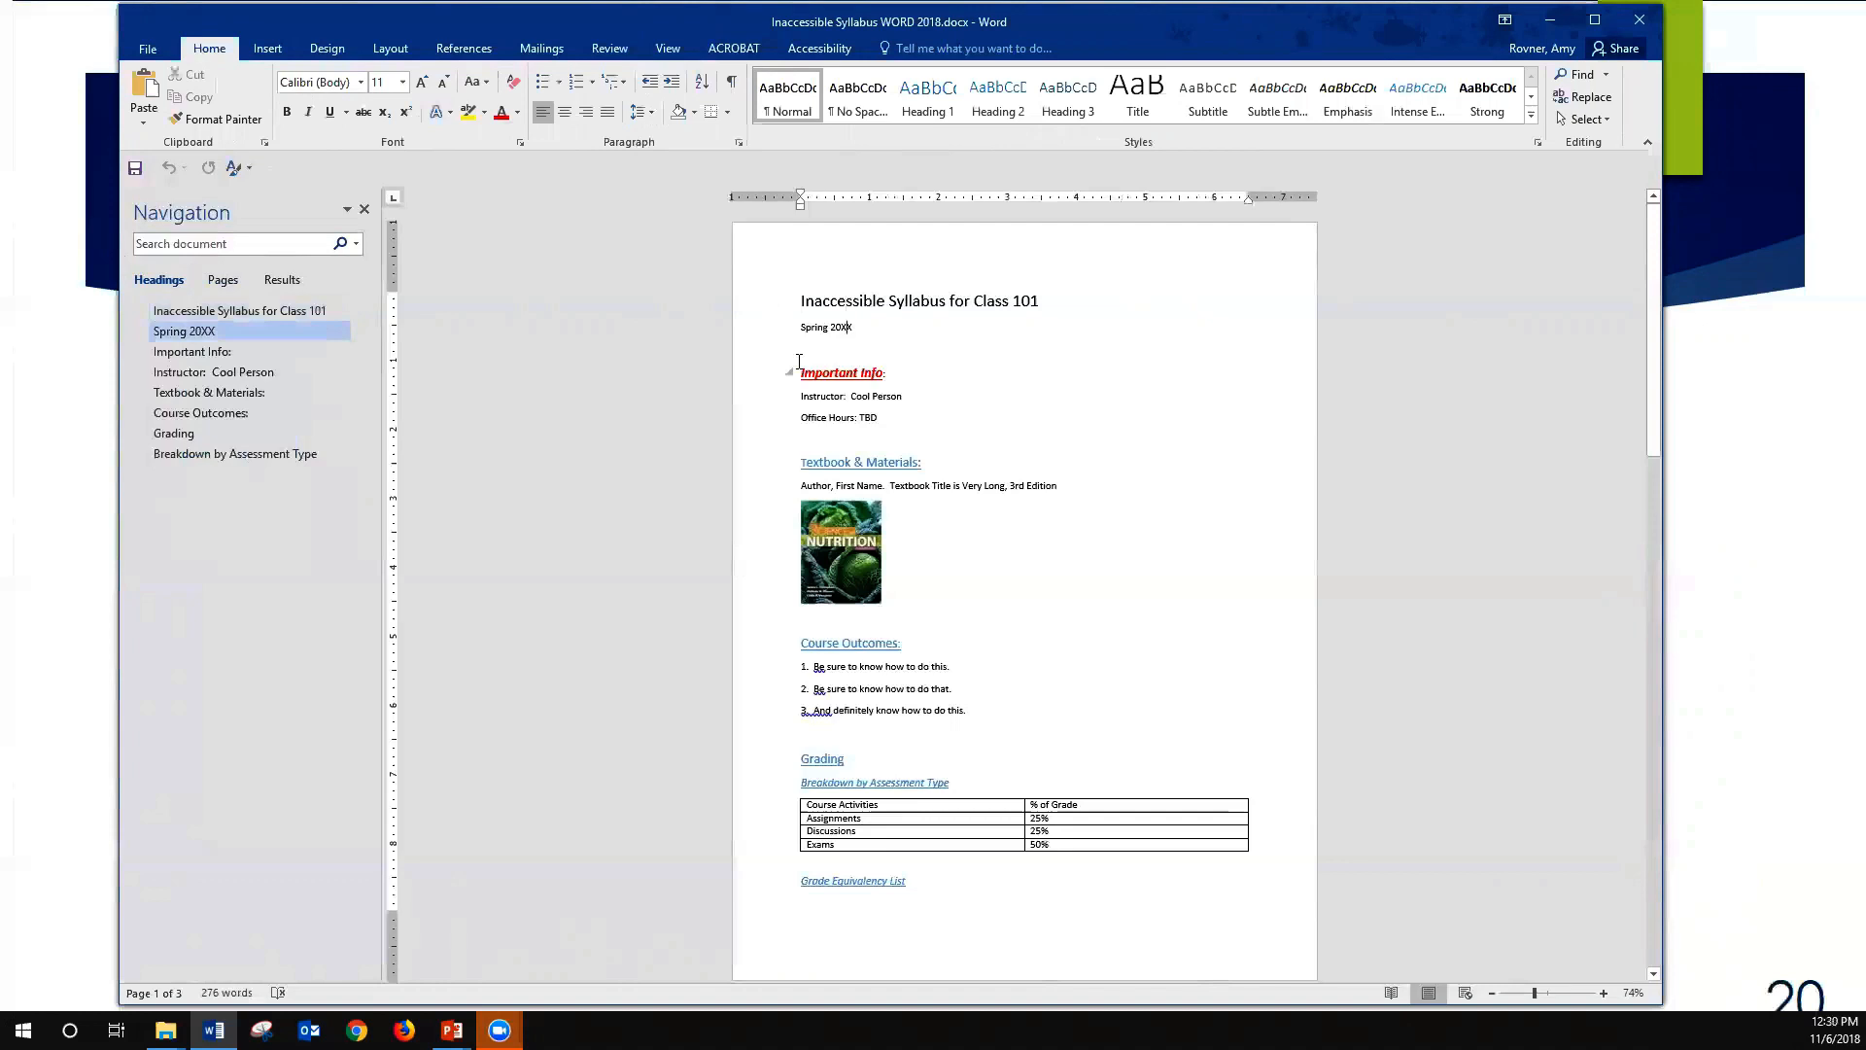
key("Down")
key("Up")
key("Up")
key("shift+Right")
key("shift+Right")
key("shift+Right")
key("shift+Right")
key("shift+Right")
key("shift+Right")
key("shift+Right")
key("shift+Right")
key("shift+Right")
key("shift+Right")
key("shift+Right")
key("shift+Right")
key("shift+Right")
key("shift+Right")
key("shift+Right")
key("shift+Right")
key("shift+Right")
key("shift+Right")
key("shift+Right")
key("shift+Right")
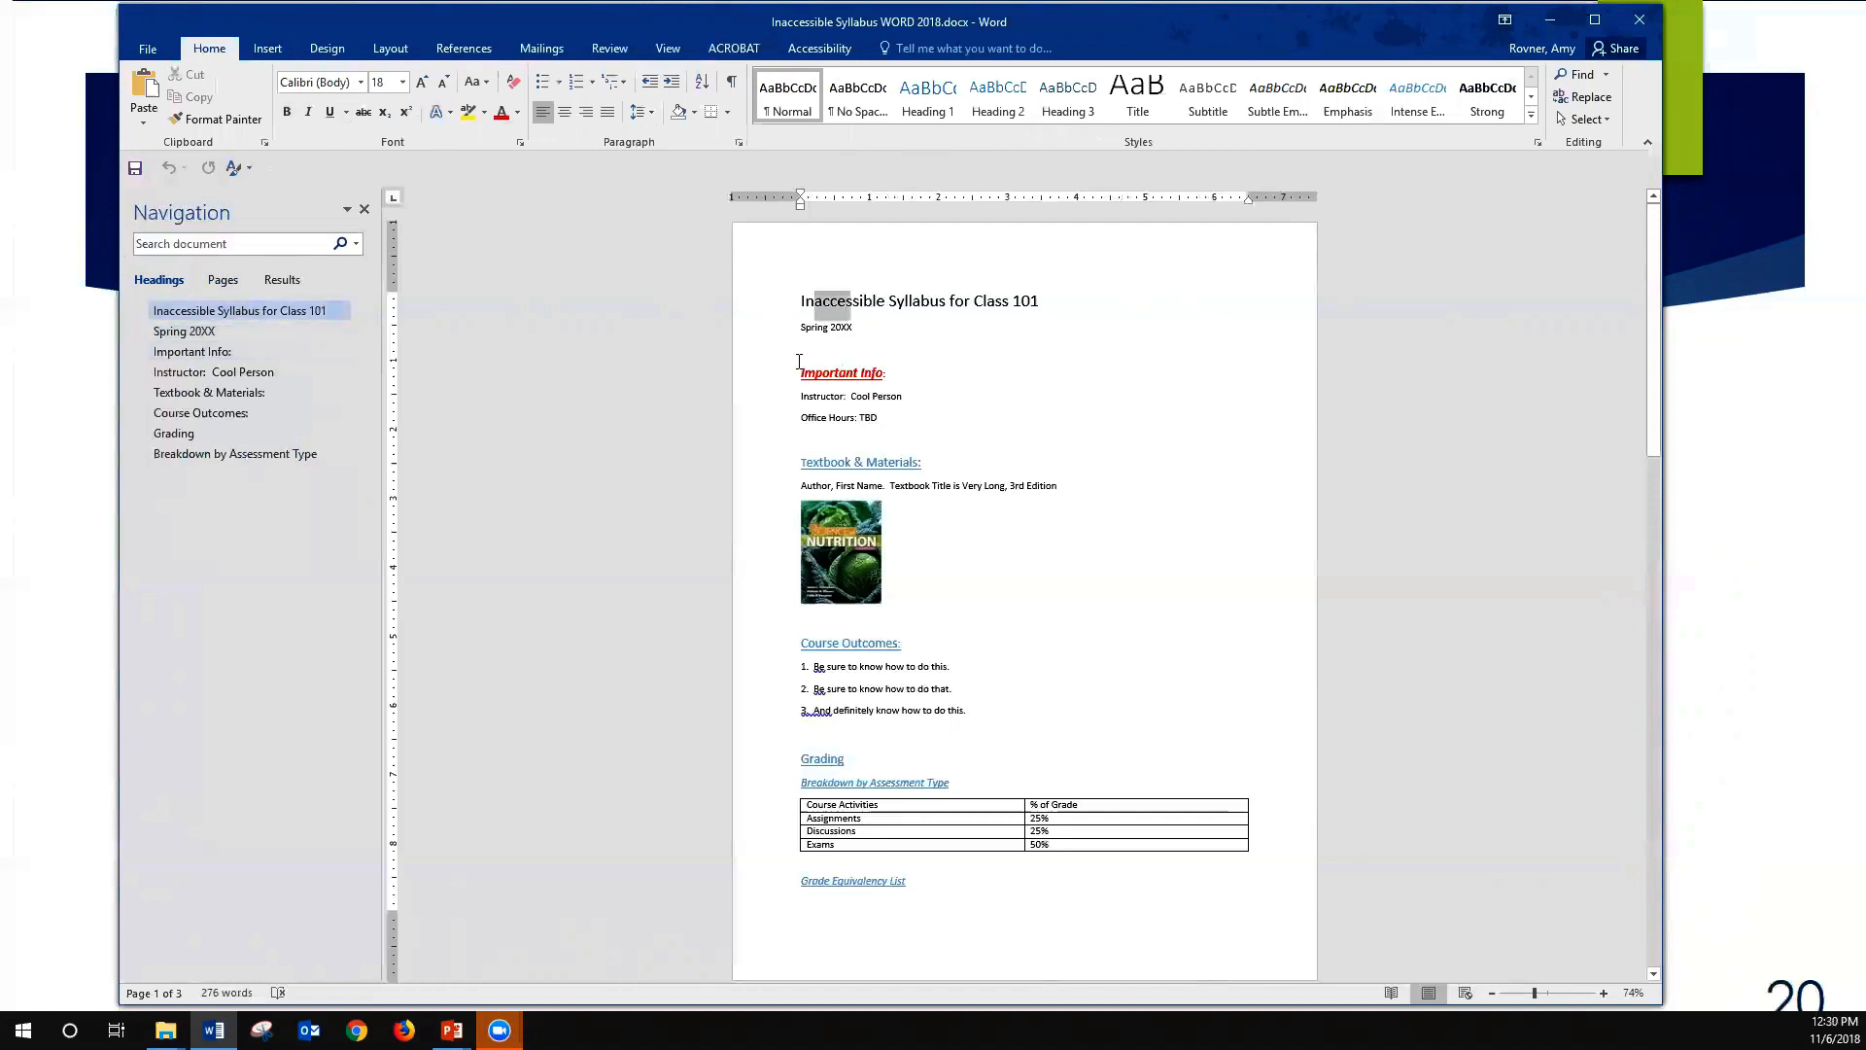
key("shift+Right")
key("shift+Right")
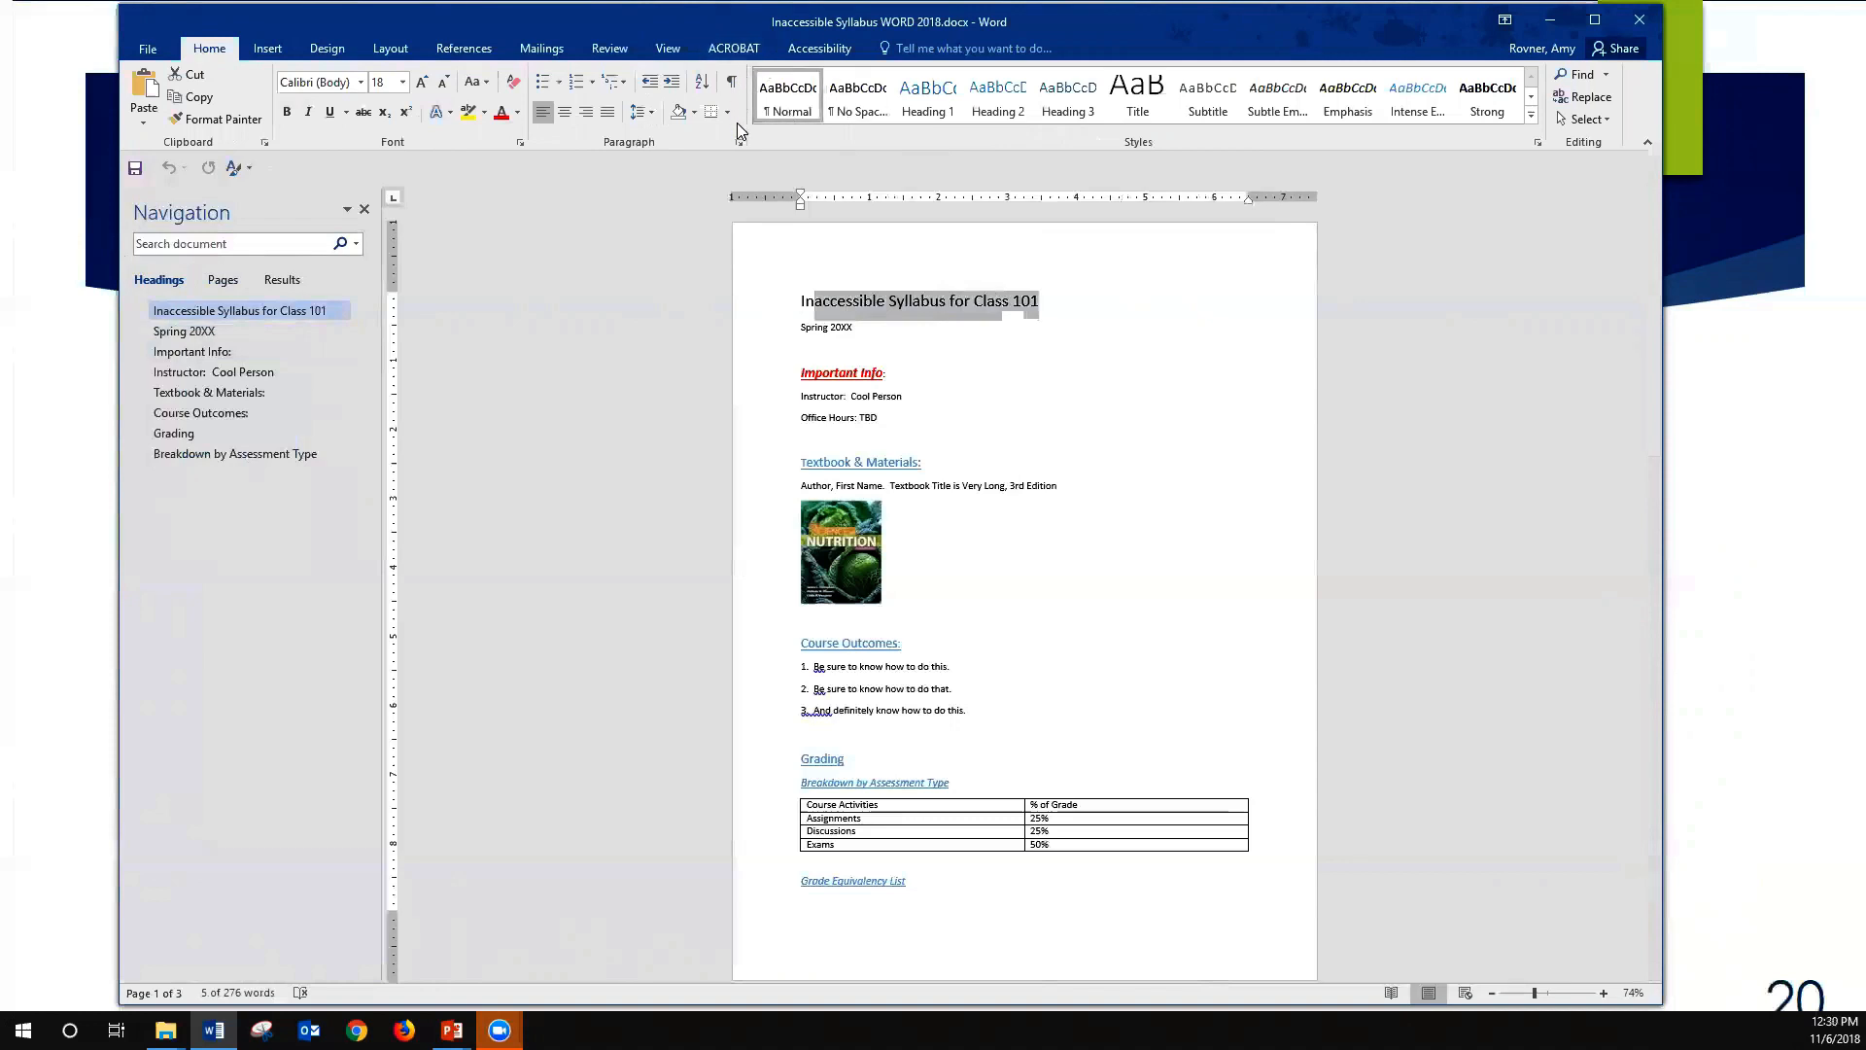
key("Down")
key("Down")
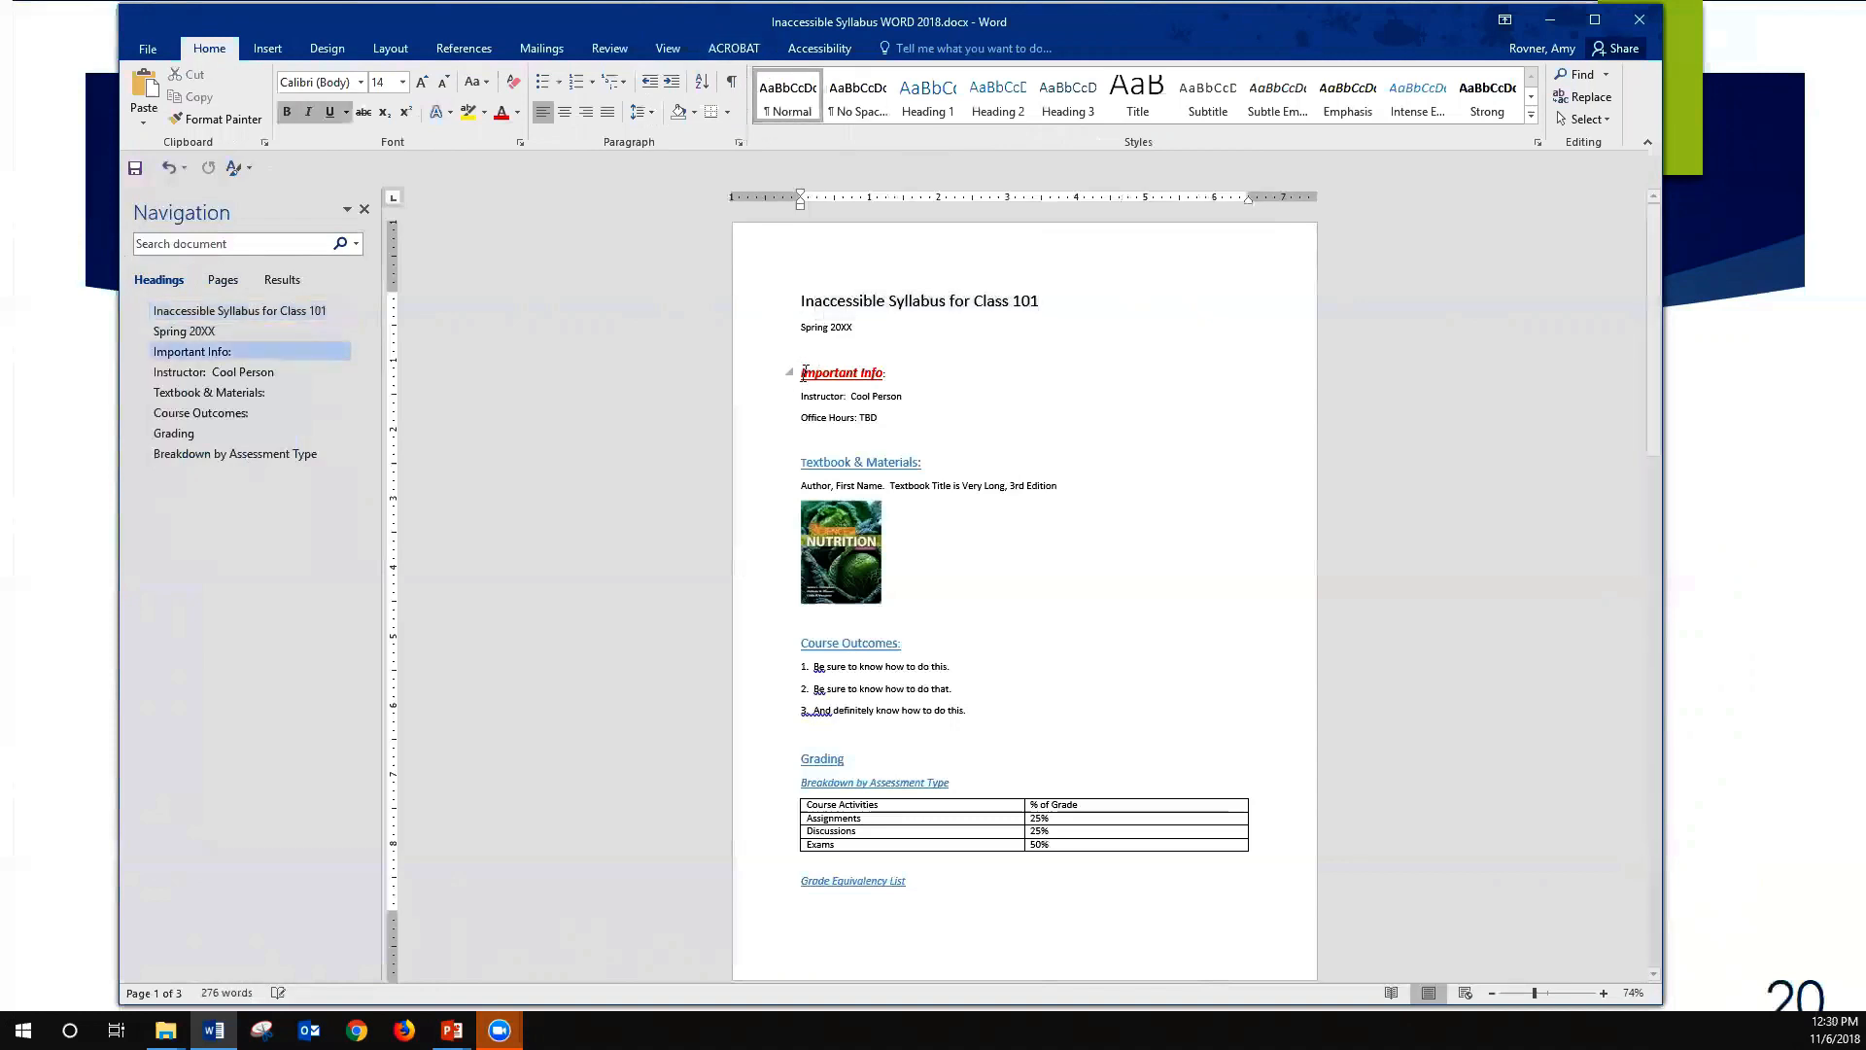
left_click(775, 359)
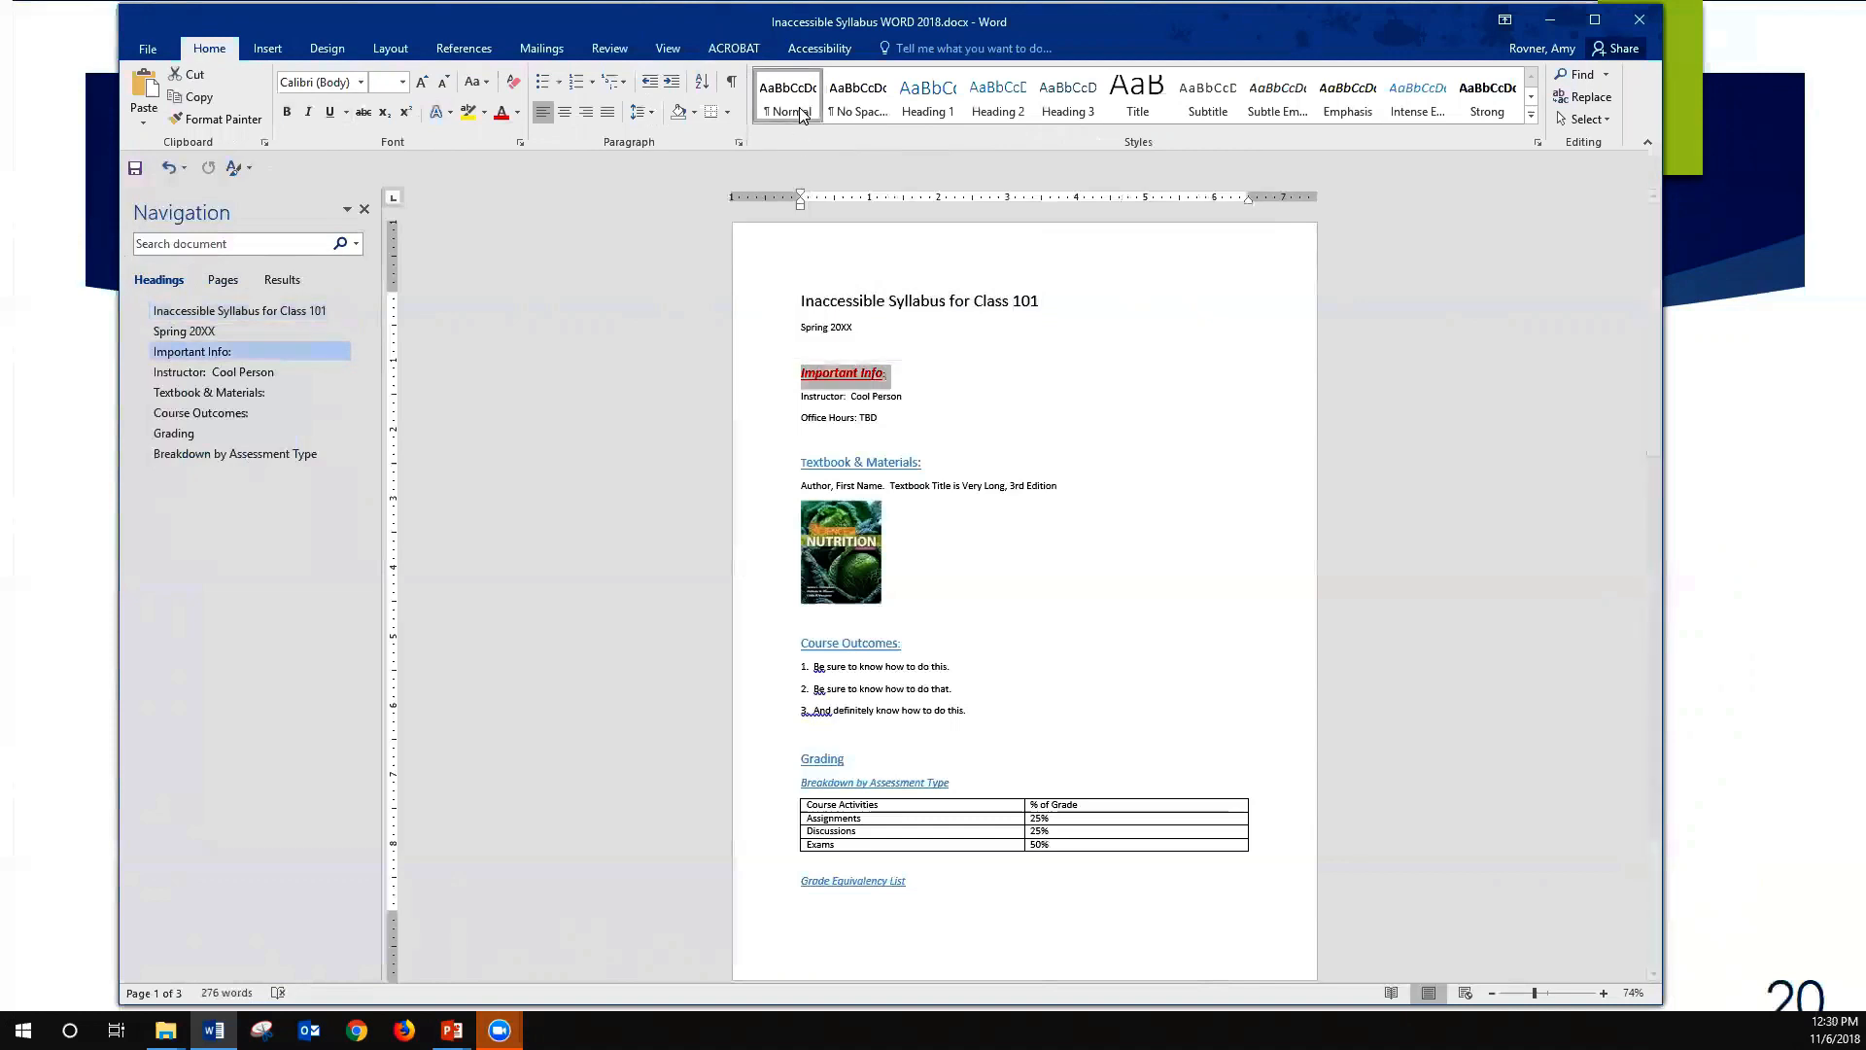
key("Up")
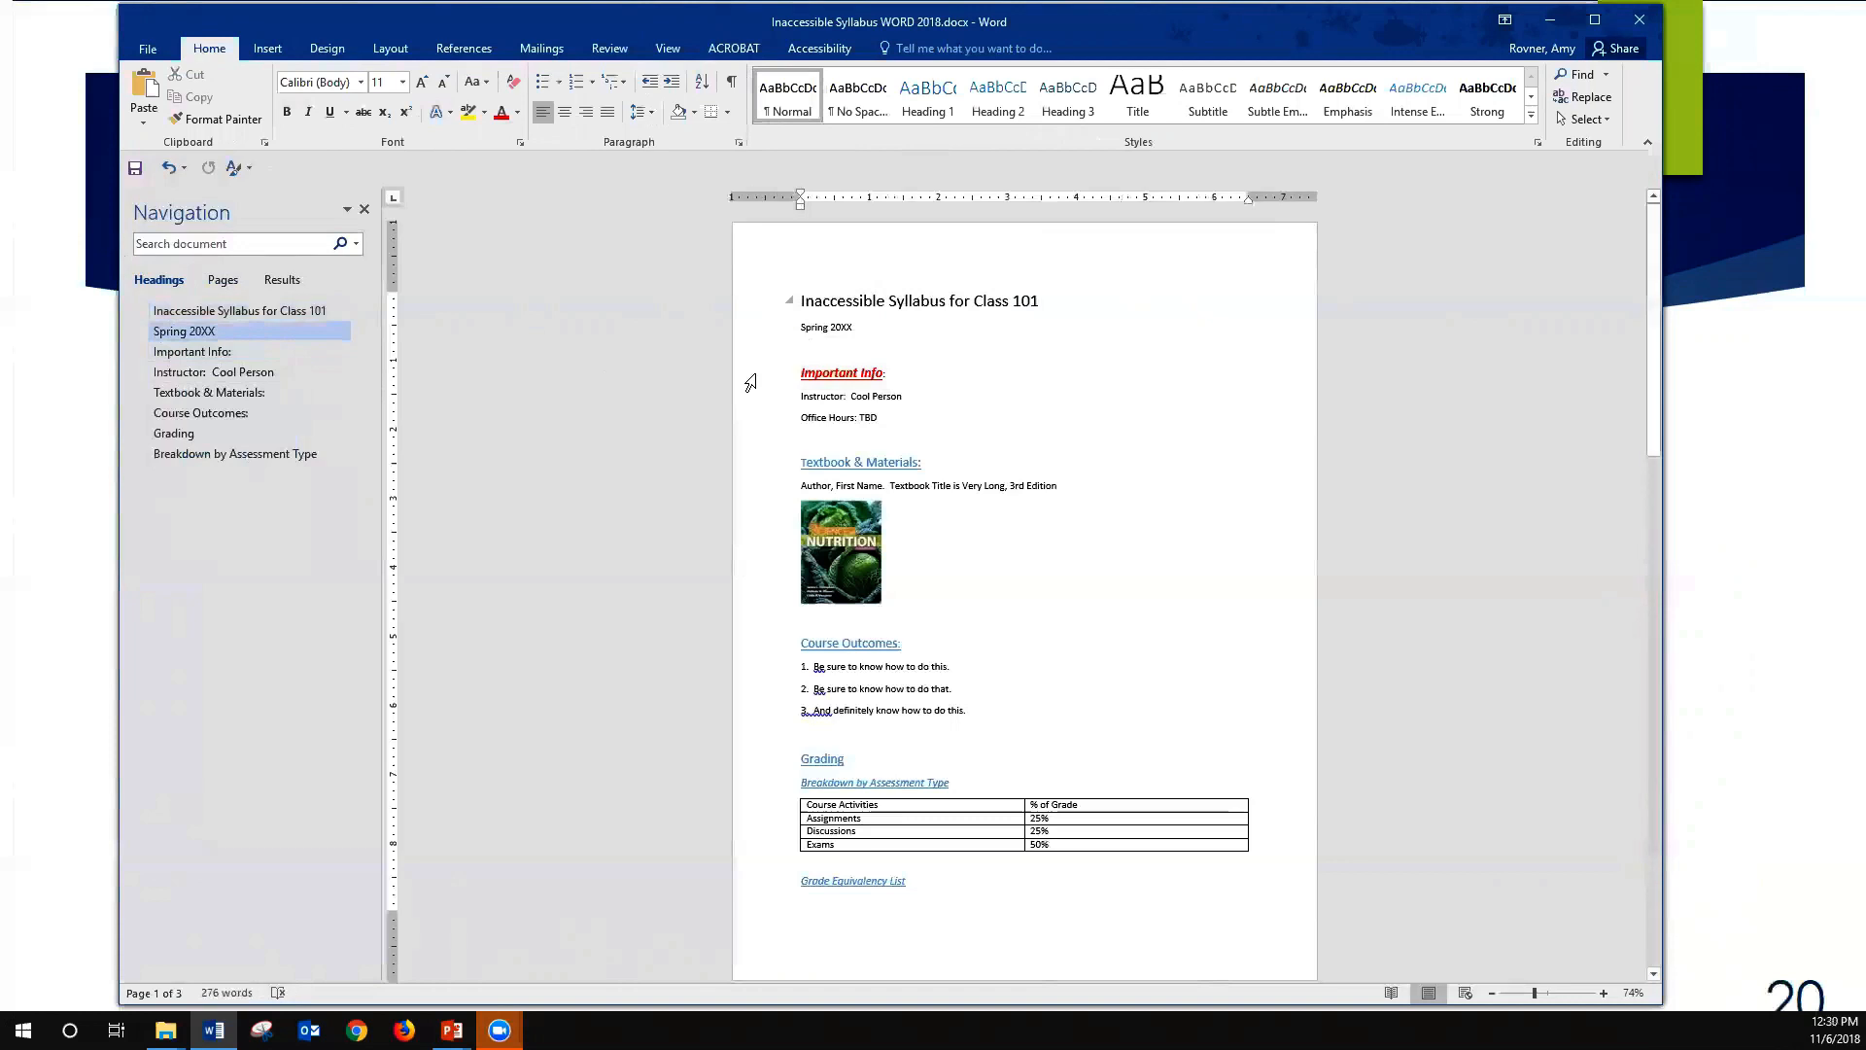
- Apply the Heading 1 style to the title "Inaccessible Syllabus for Class 101"
left_click_drag(1041, 302, 799, 289)
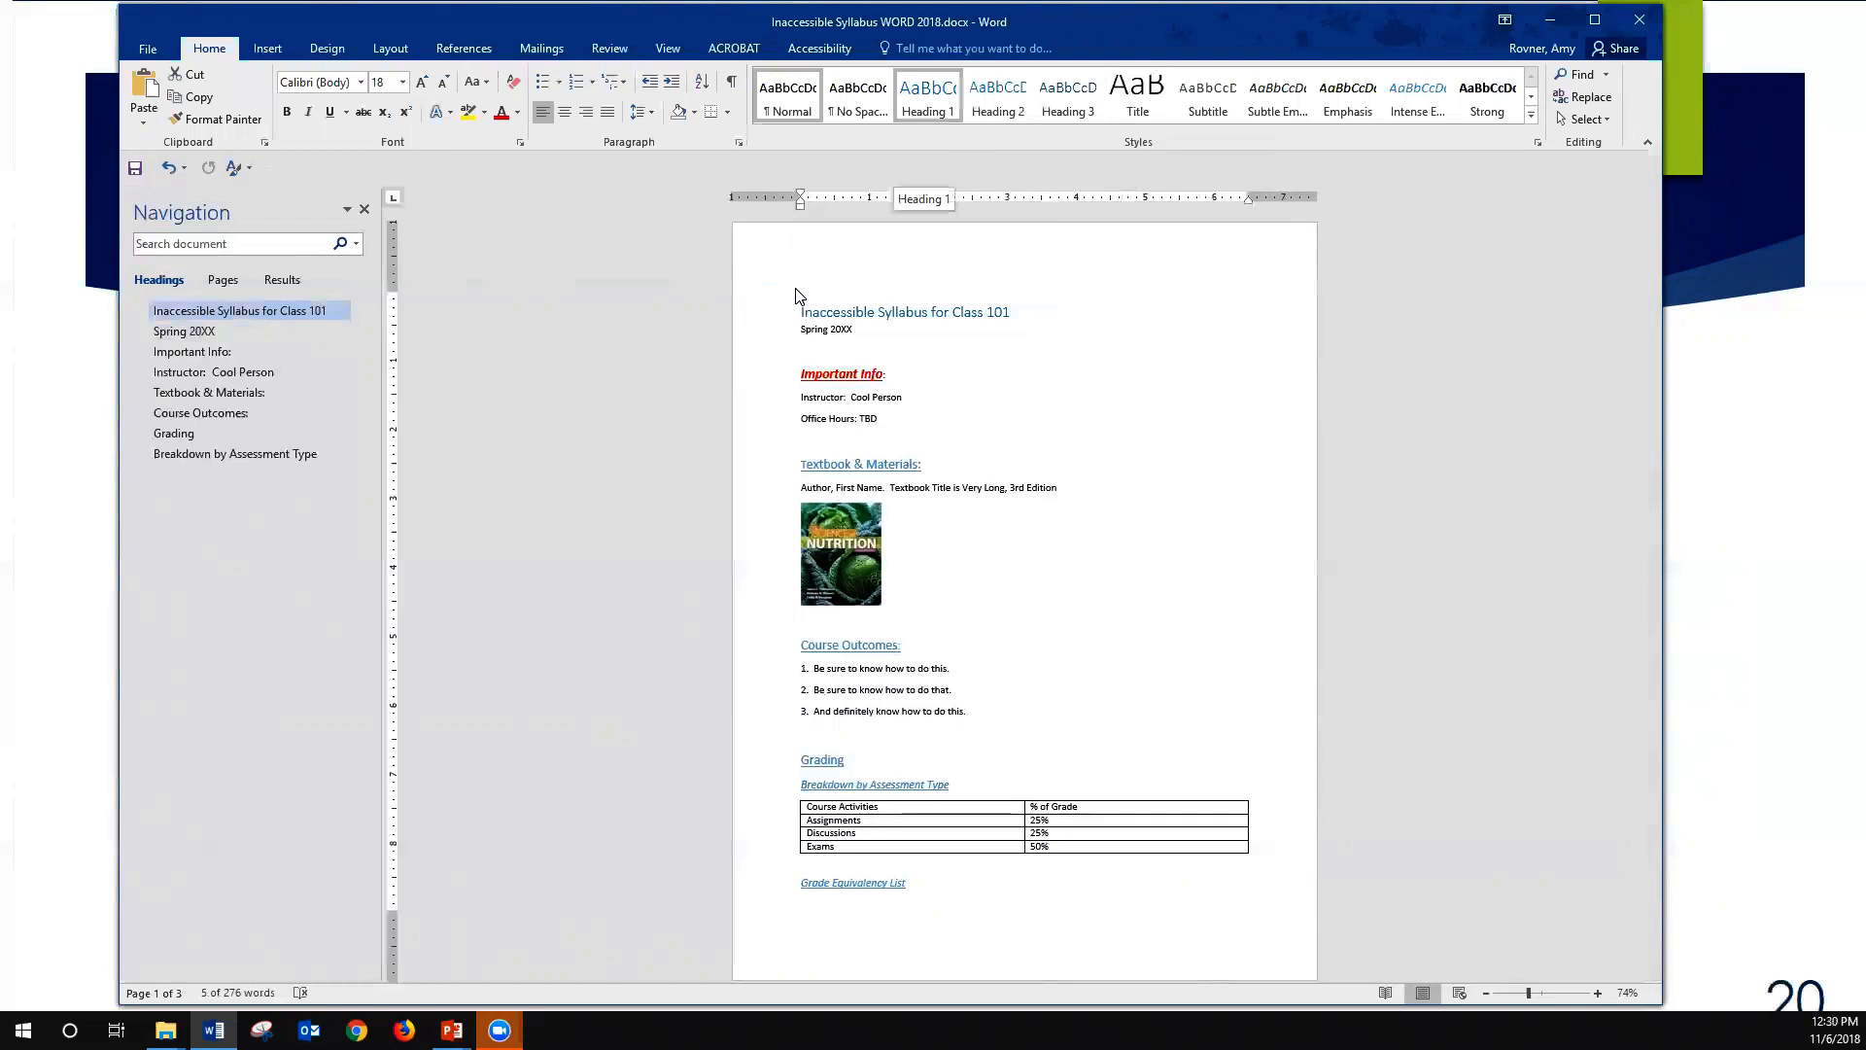
left_click(795, 295)
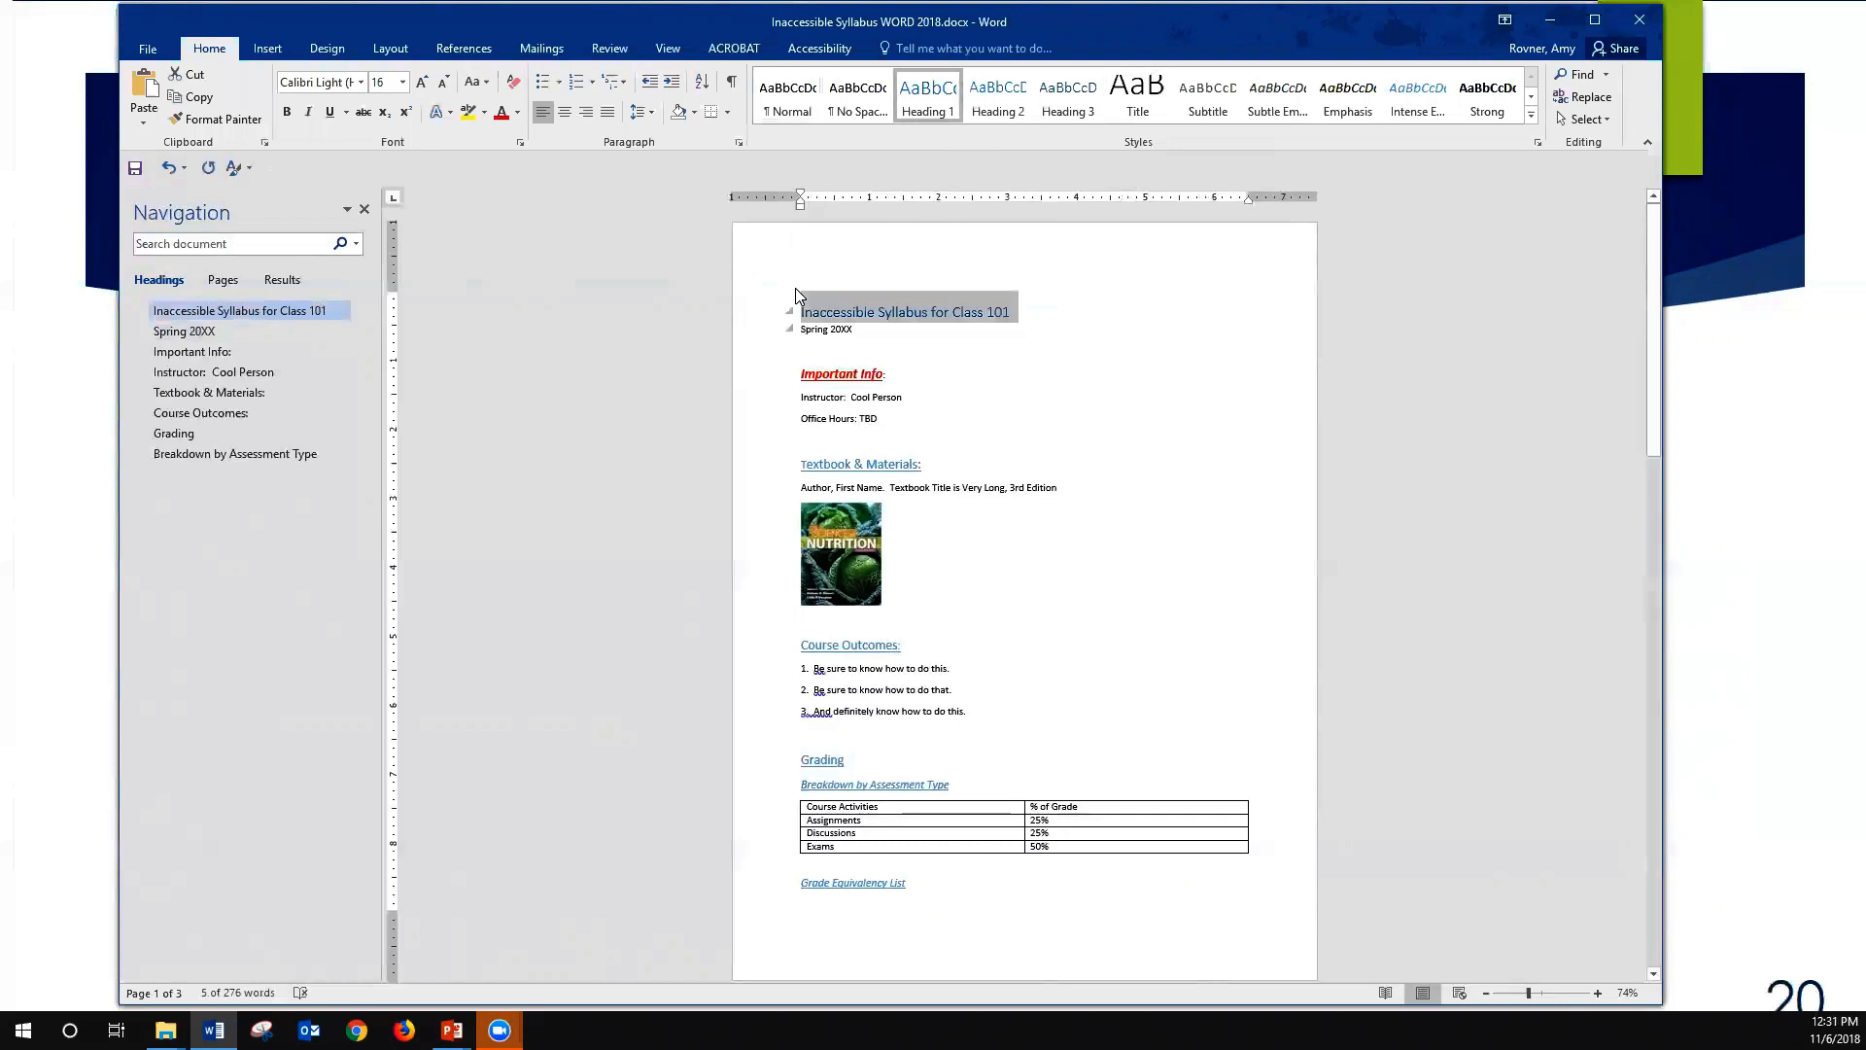
left_click(904, 397)
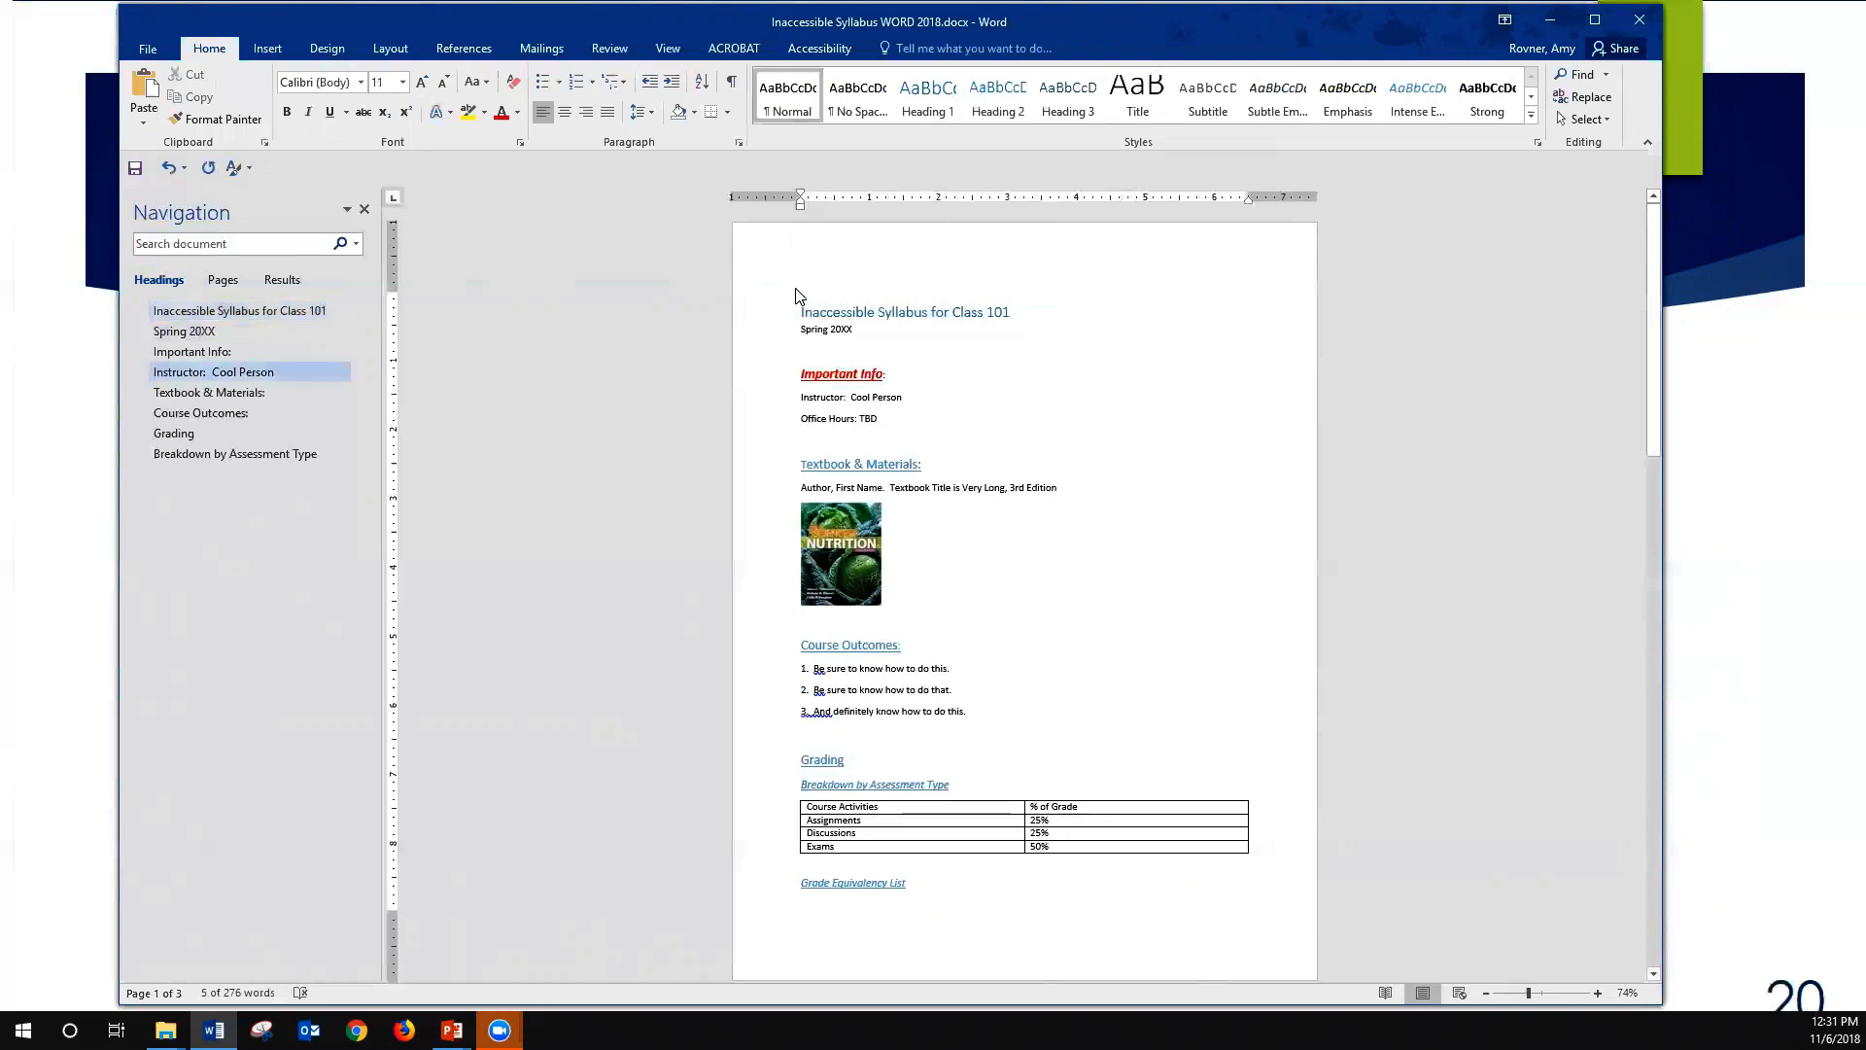
left_click(892, 312)
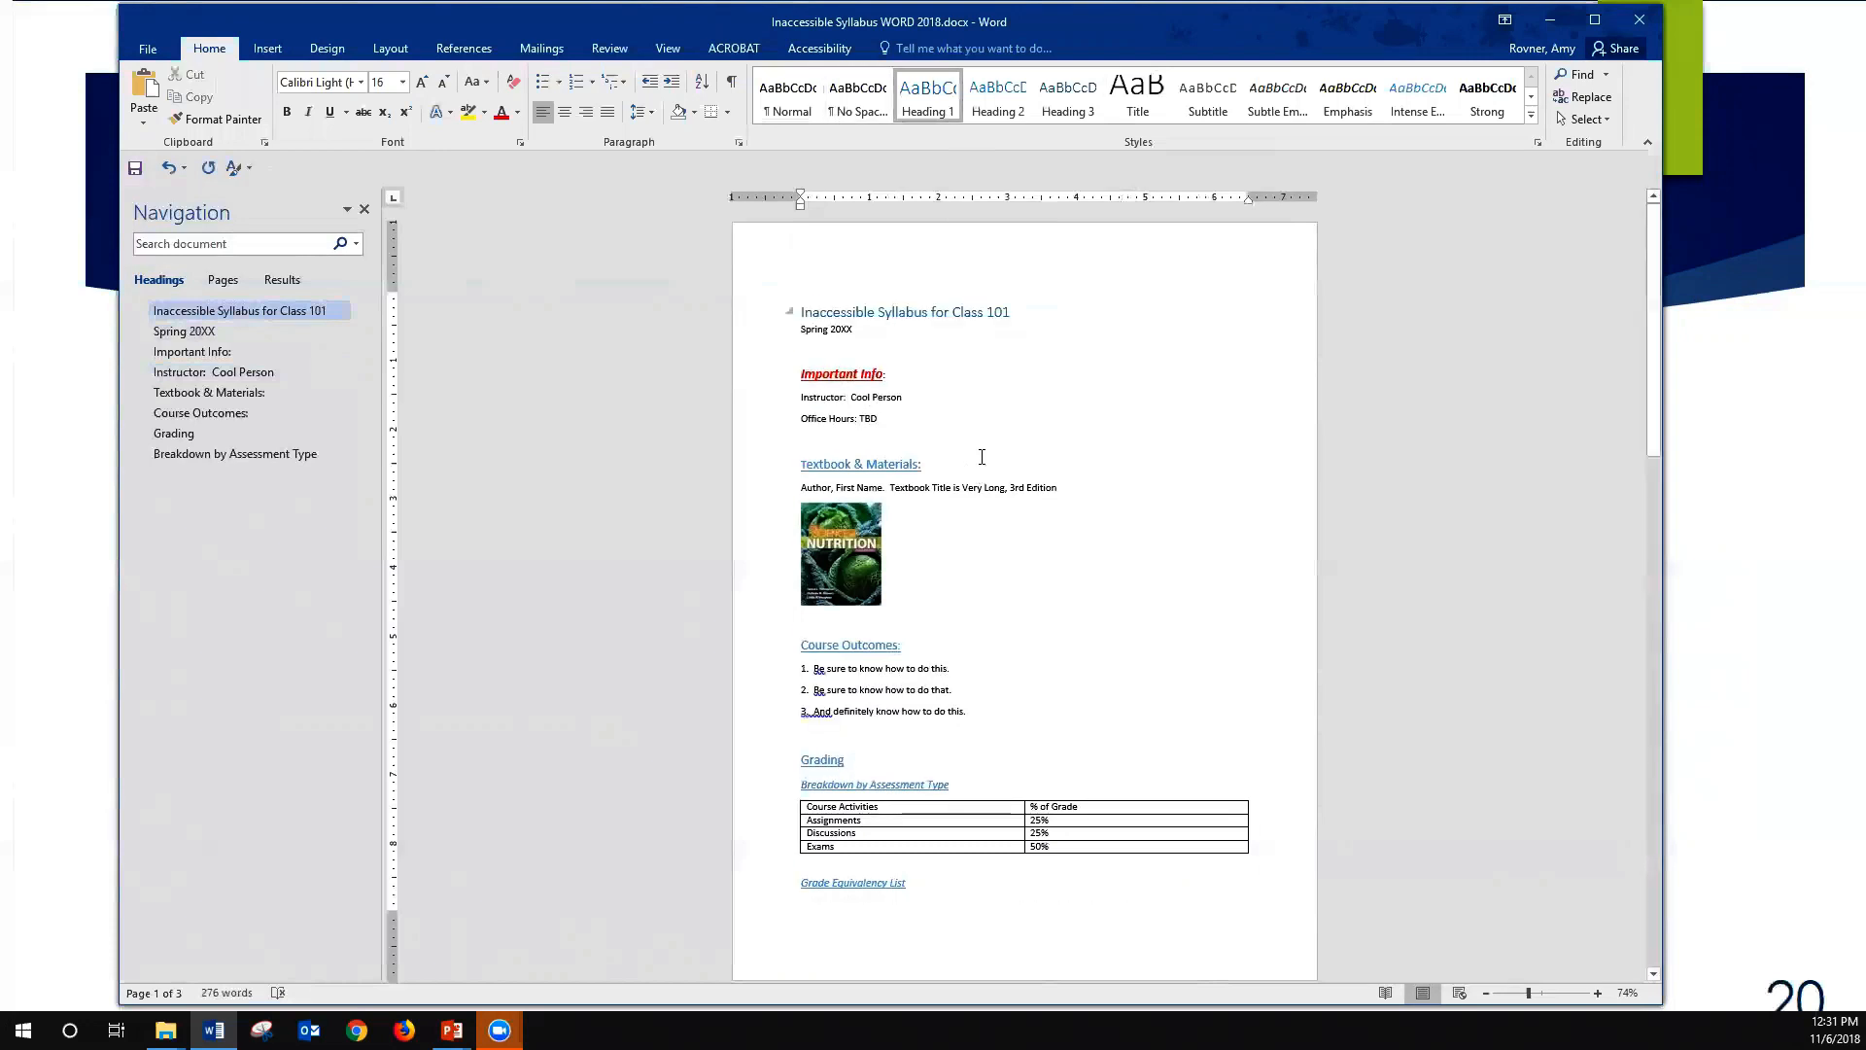
- Format the title with the Automatic font color, size 18 and bold
left_click_drag(1011, 312, 802, 304)
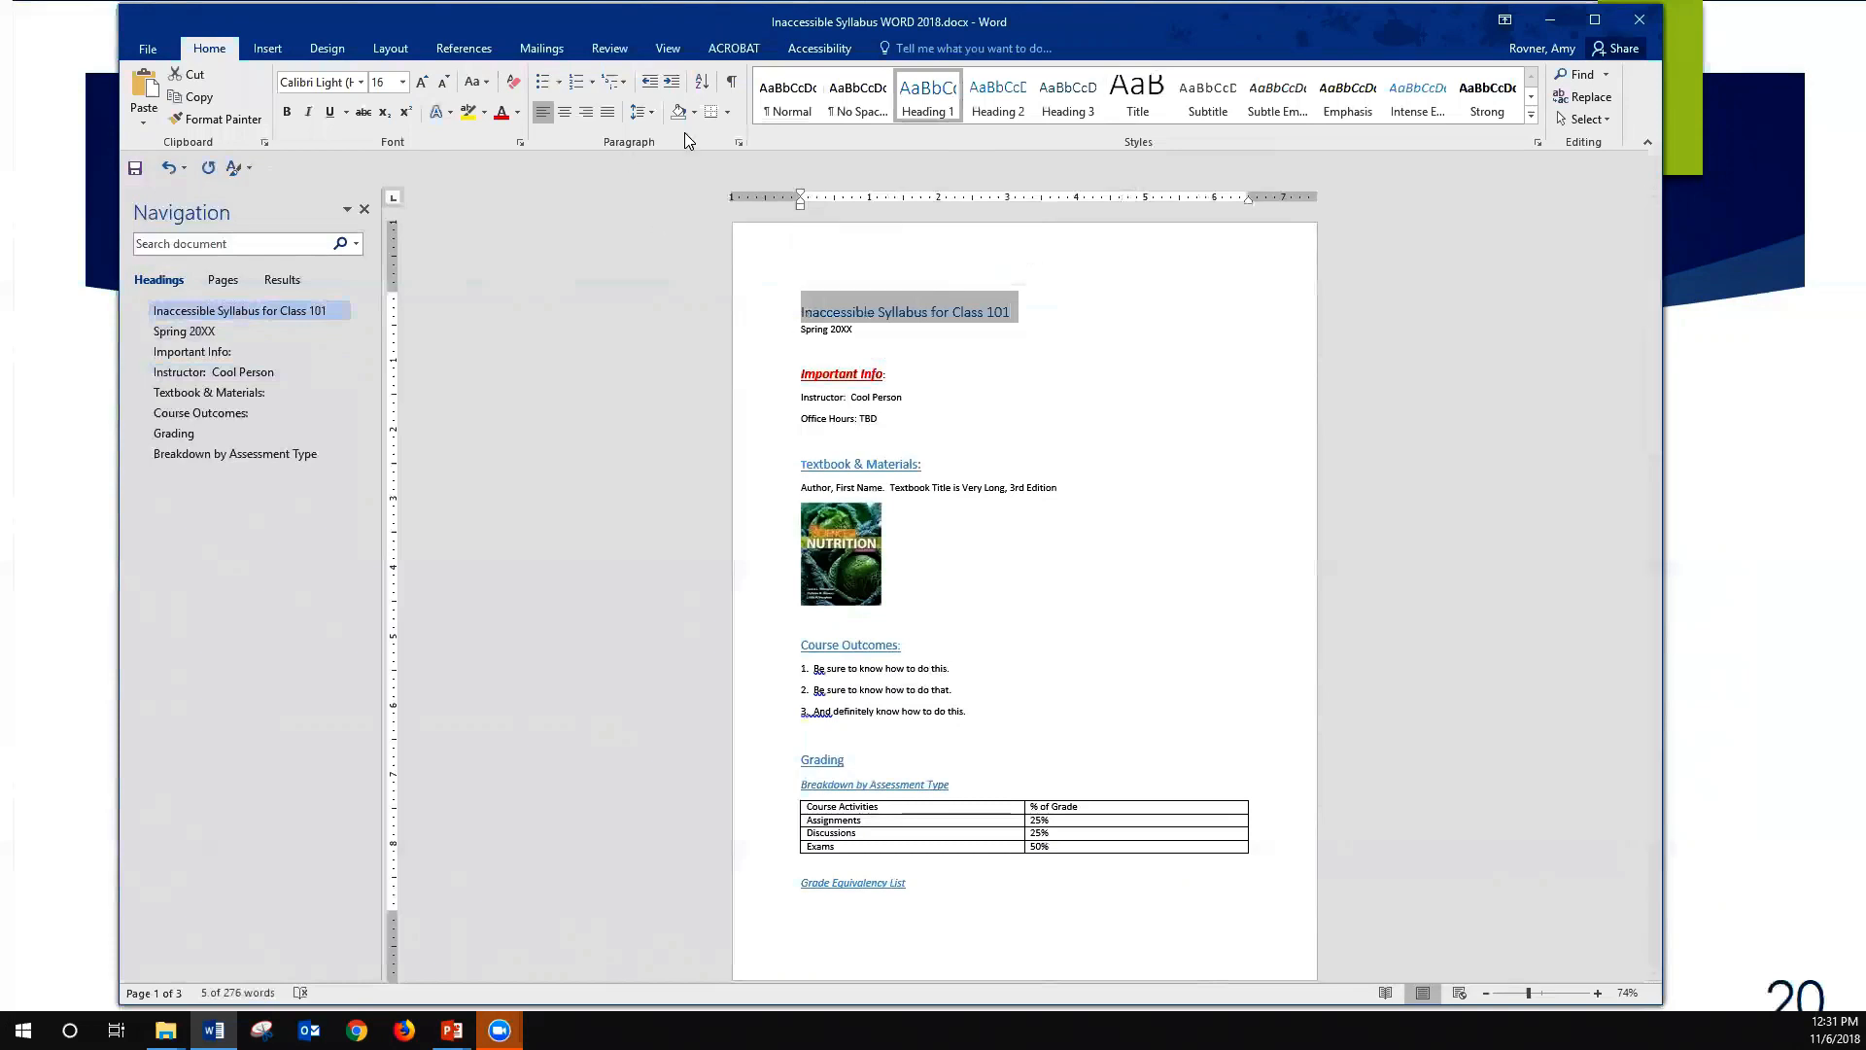
left_click(516, 115)
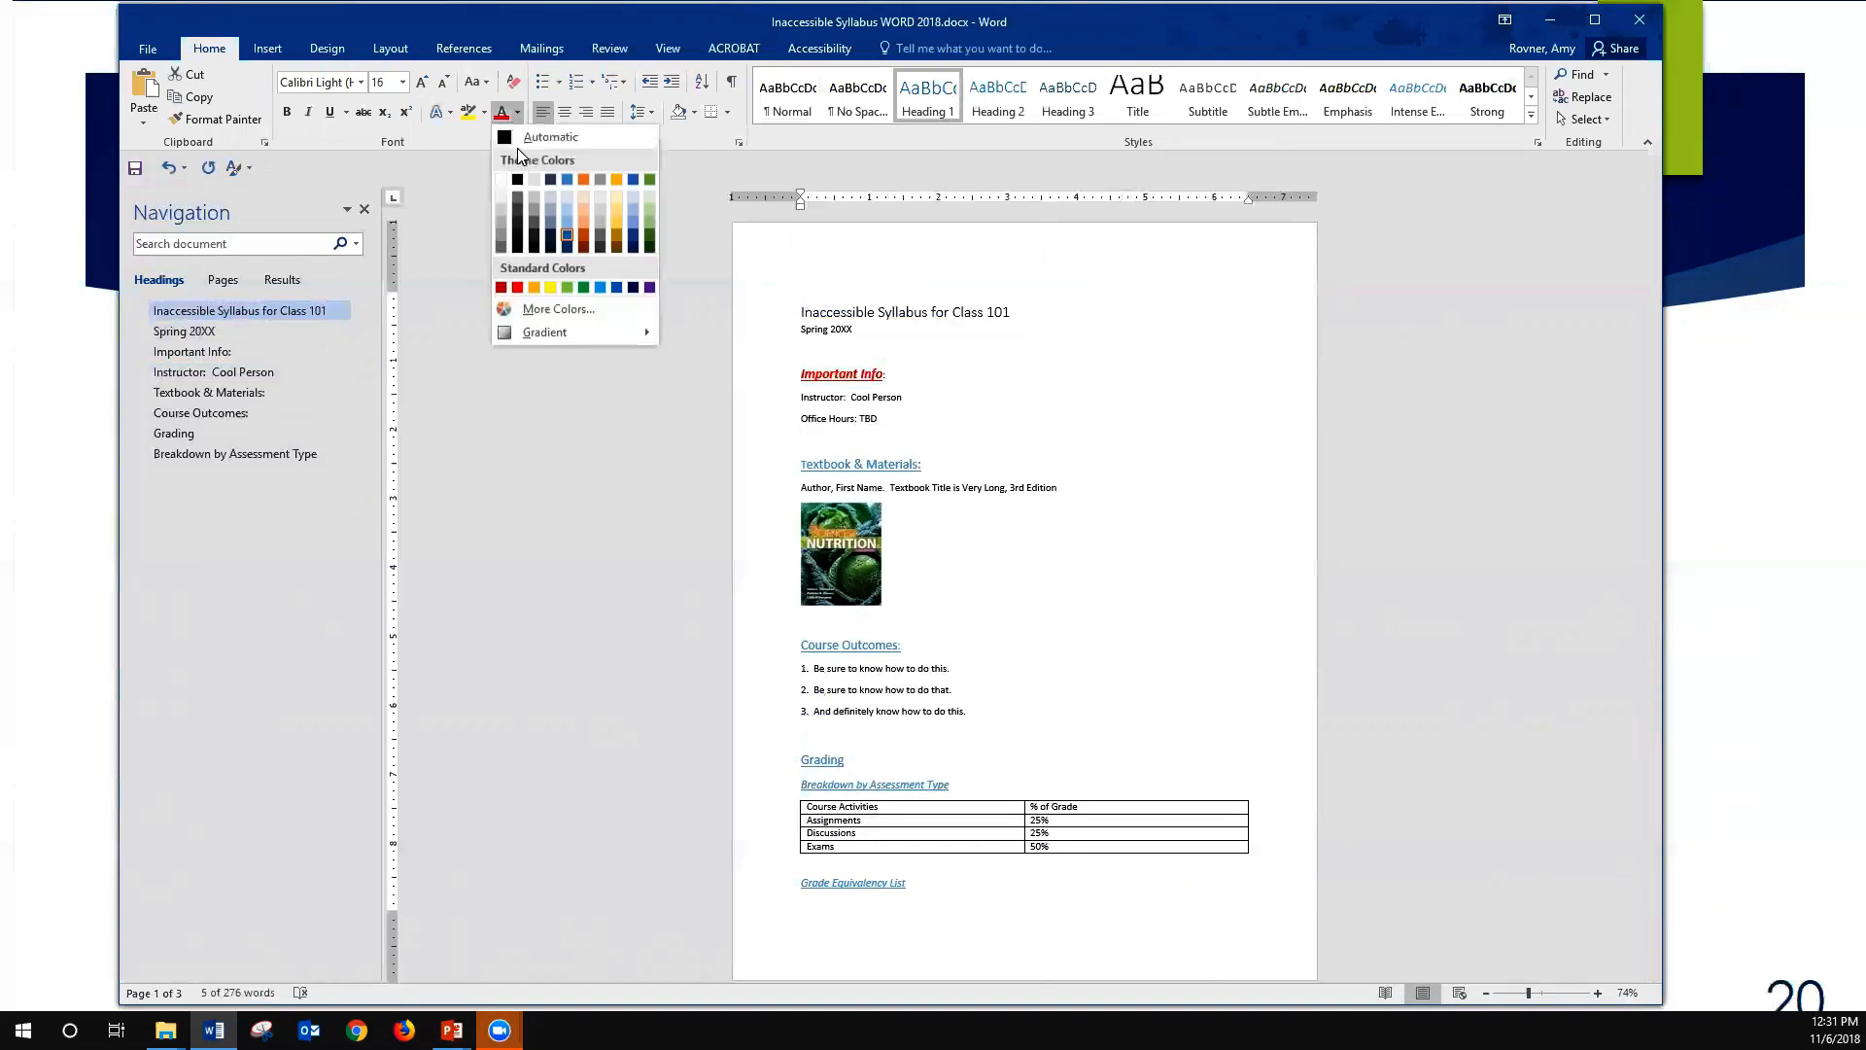
left_click(520, 138)
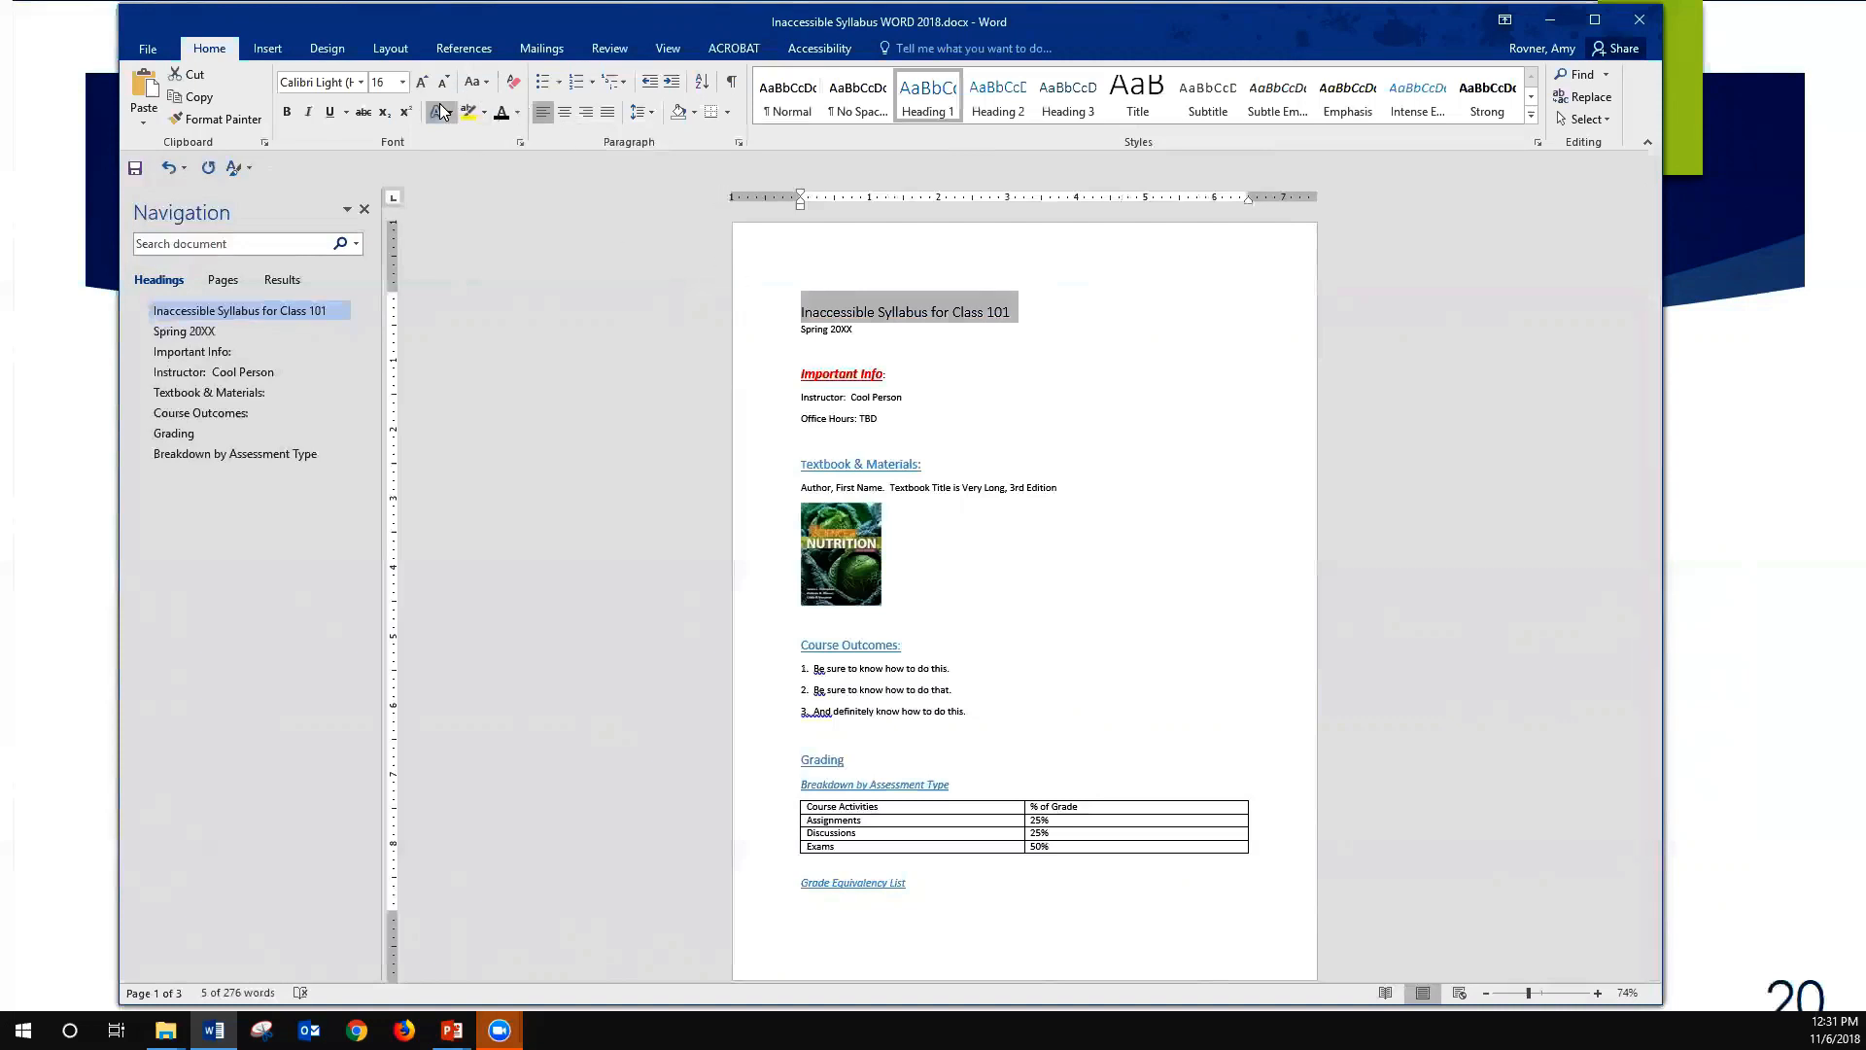
left_click(424, 76)
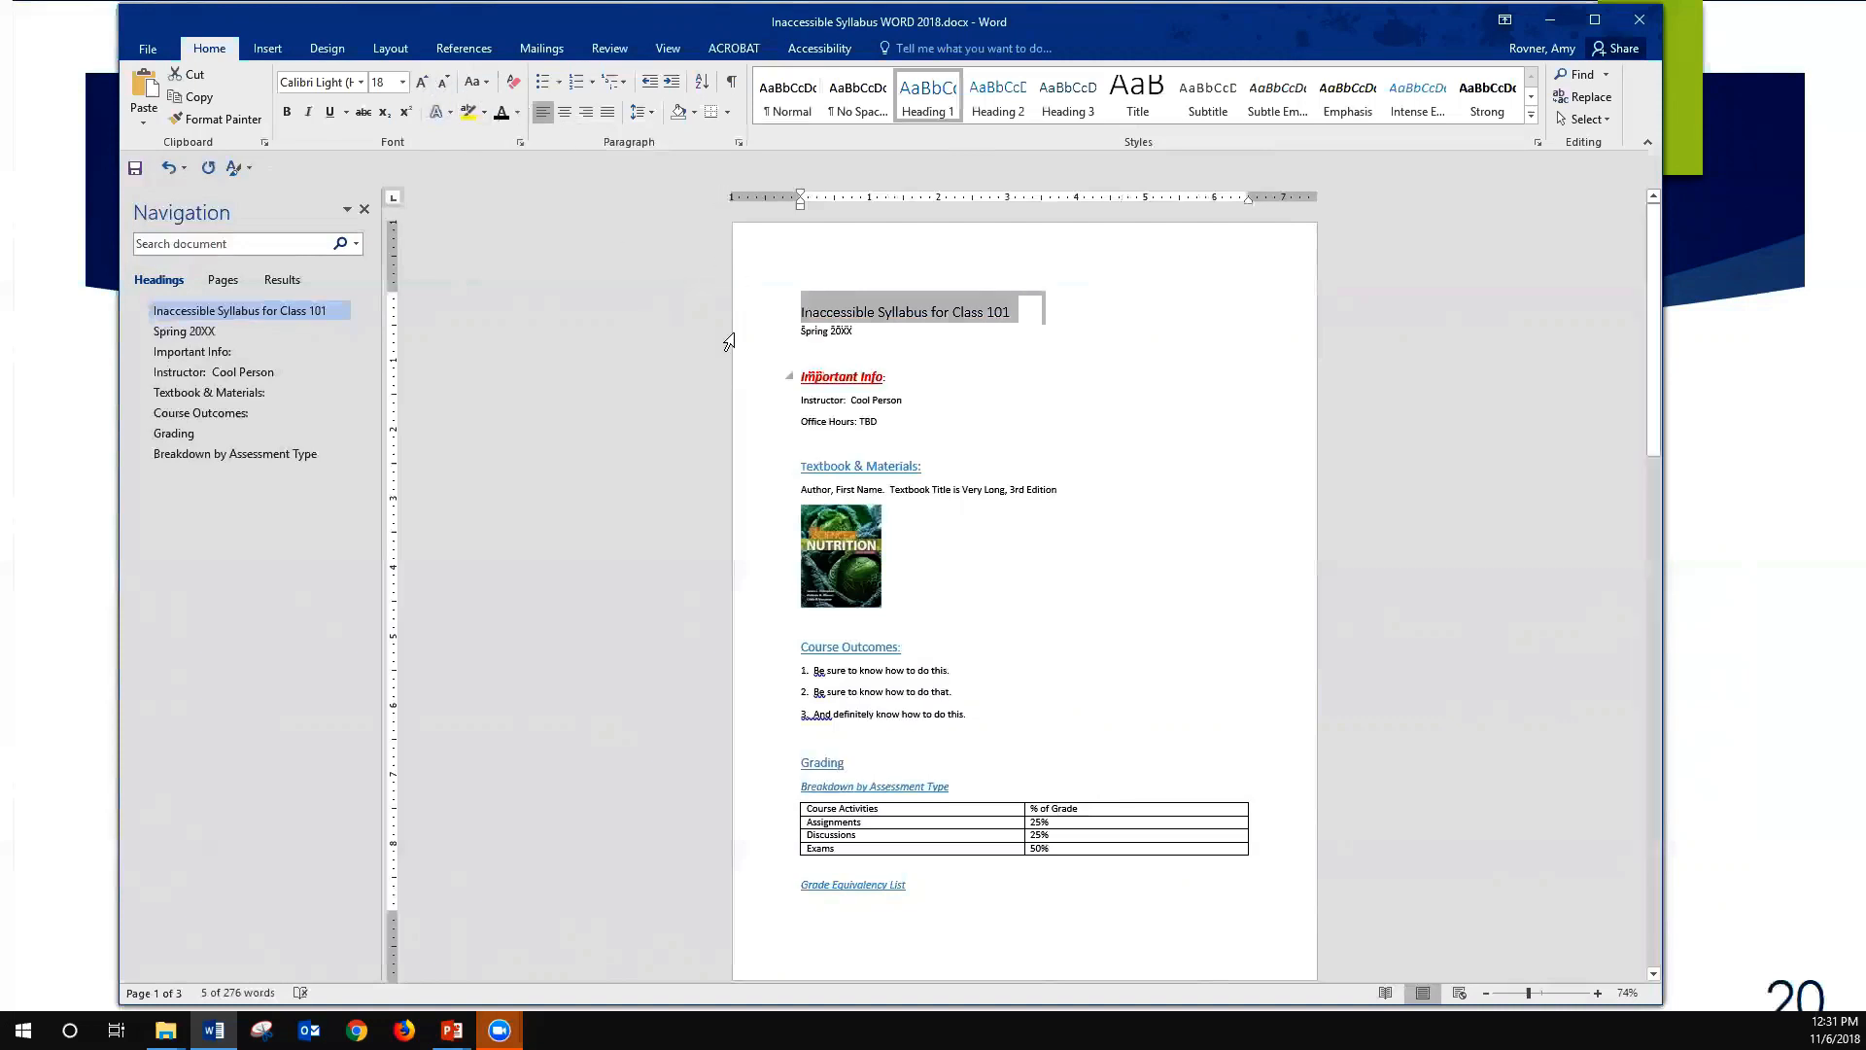
left_click(286, 112)
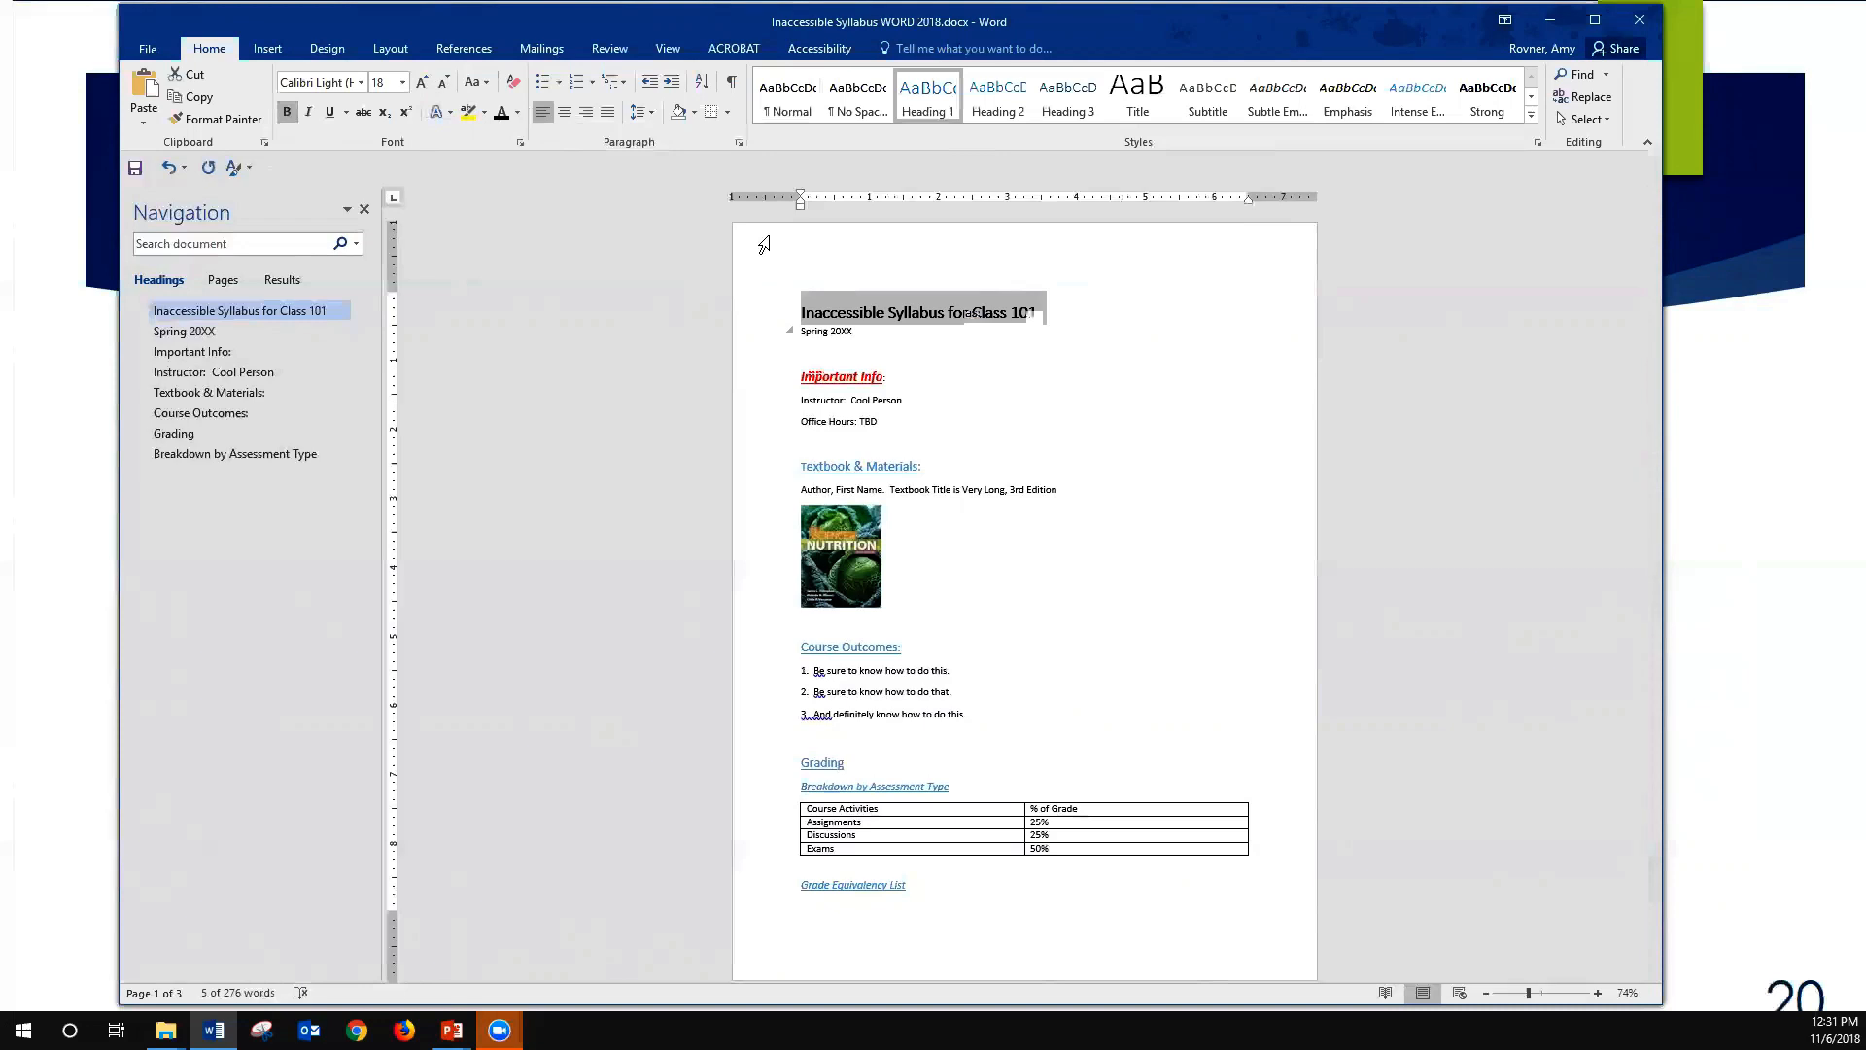
- Try italic and underline formatting on the title, removing each again
left_click(307, 112)
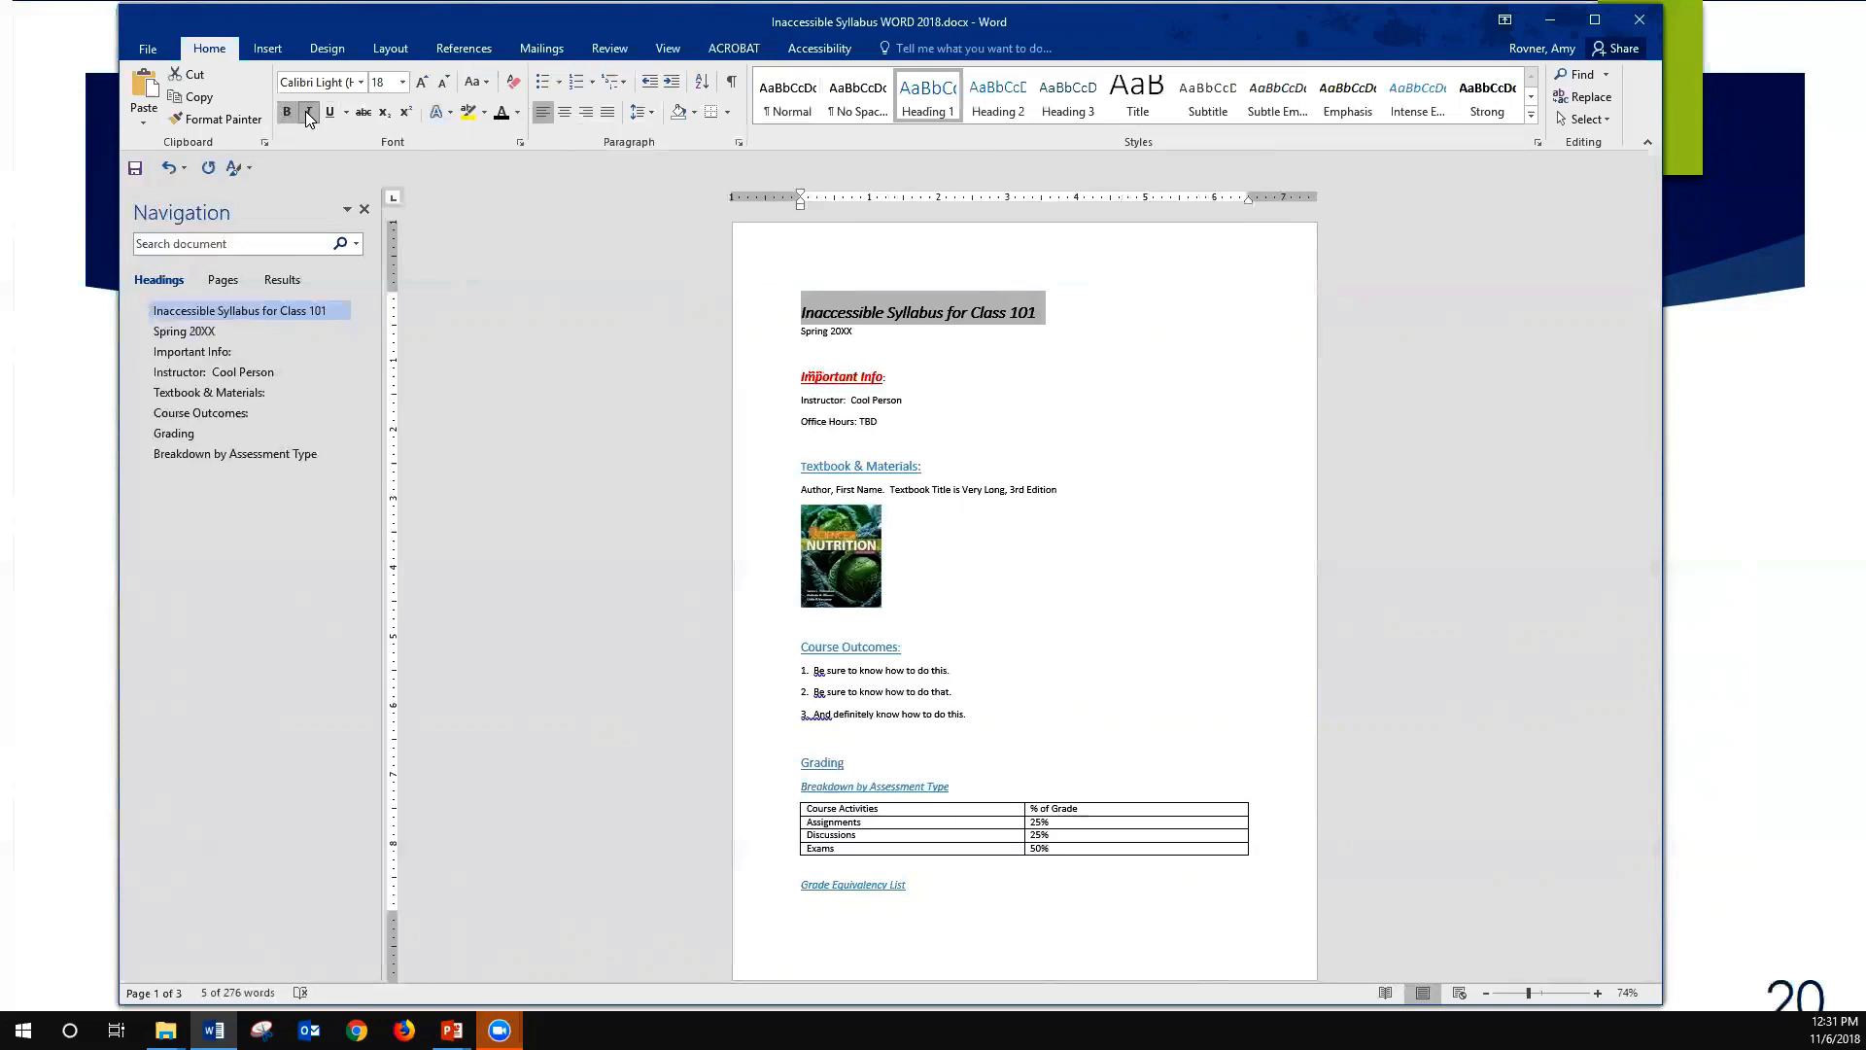
left_click(307, 112)
left_click(331, 113)
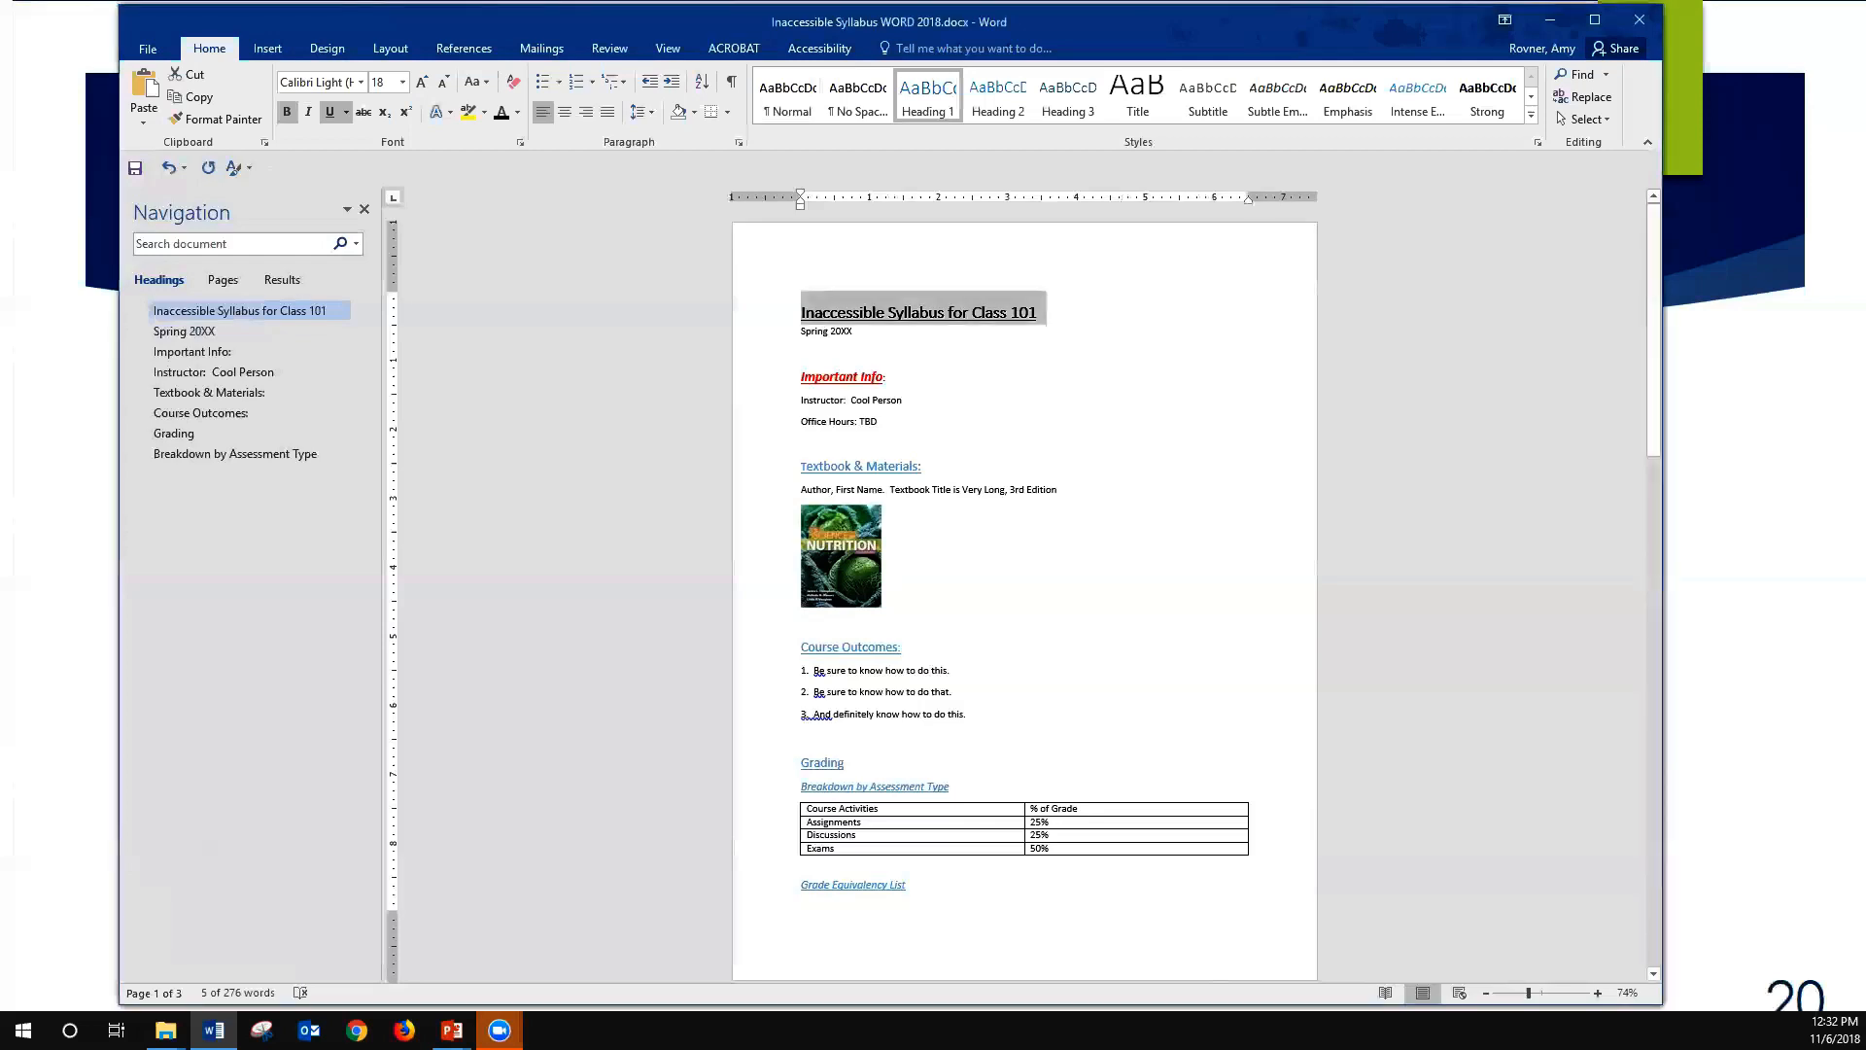
left_click(937, 312)
key("Down")
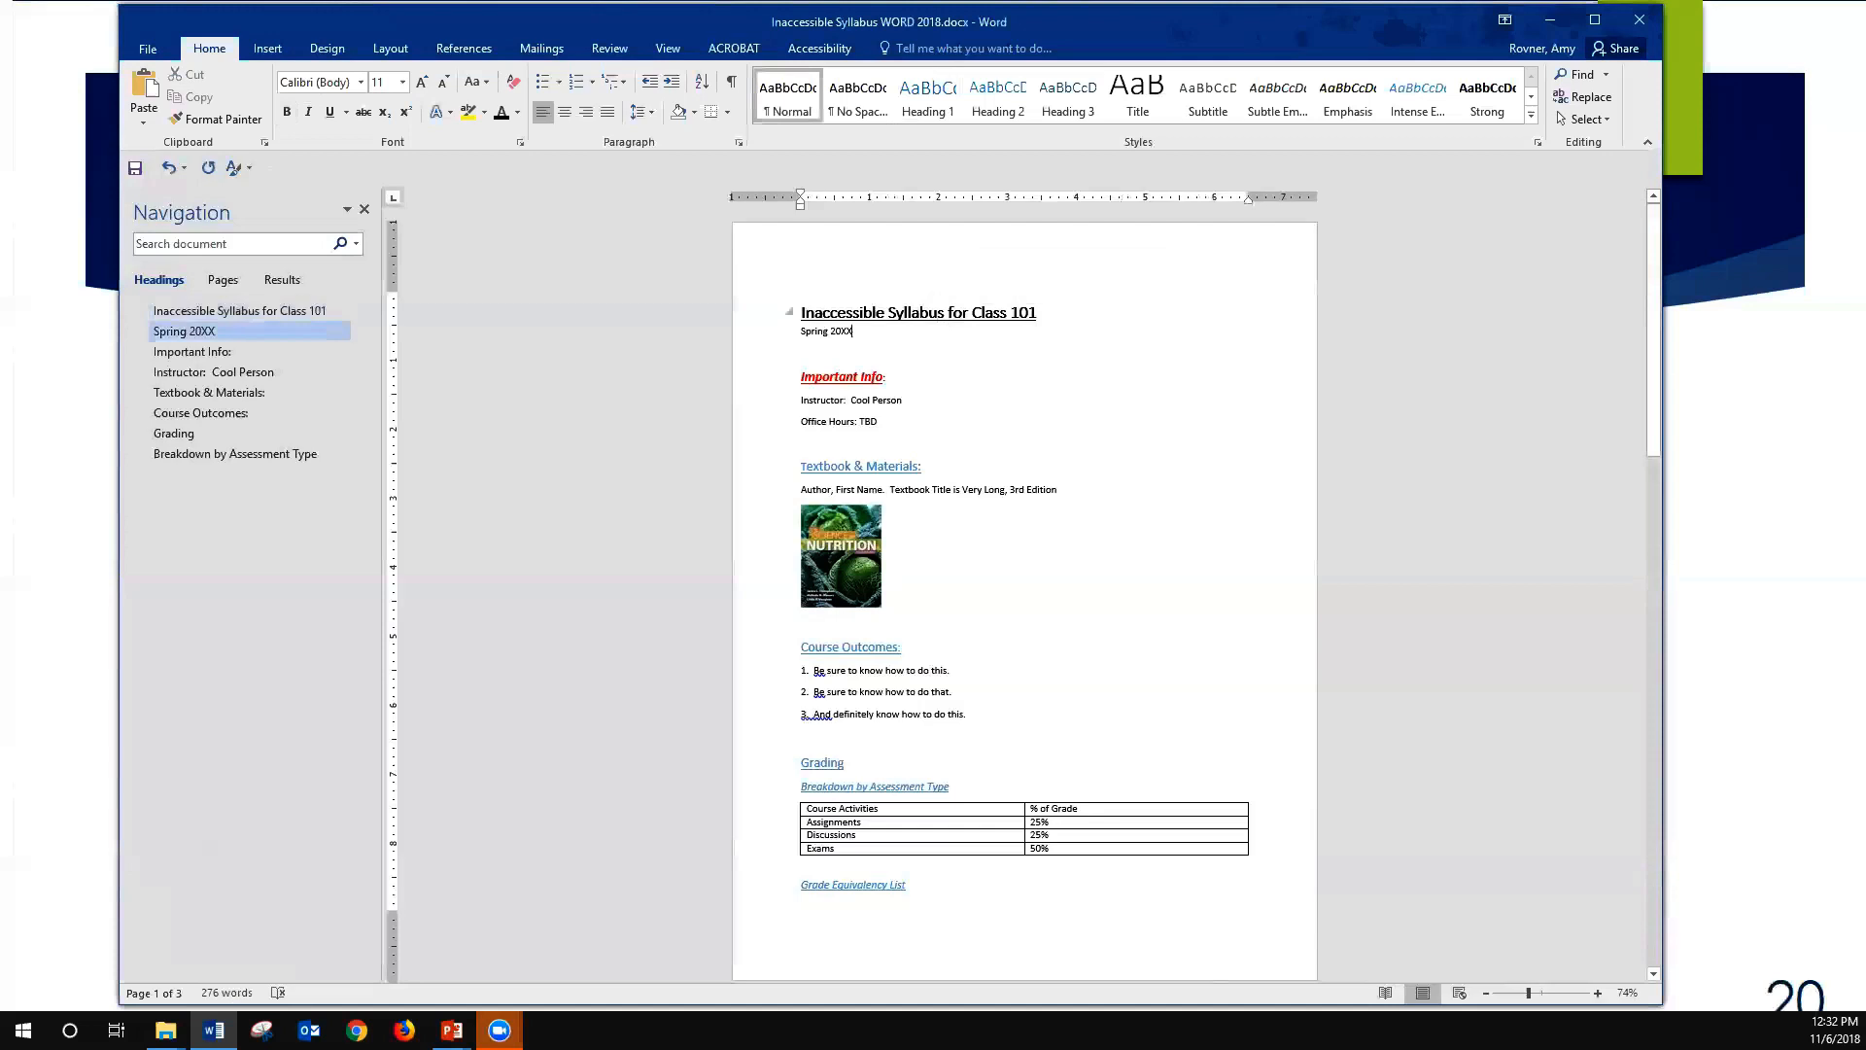
left_click_drag(1038, 313, 746, 305)
left_click(333, 112)
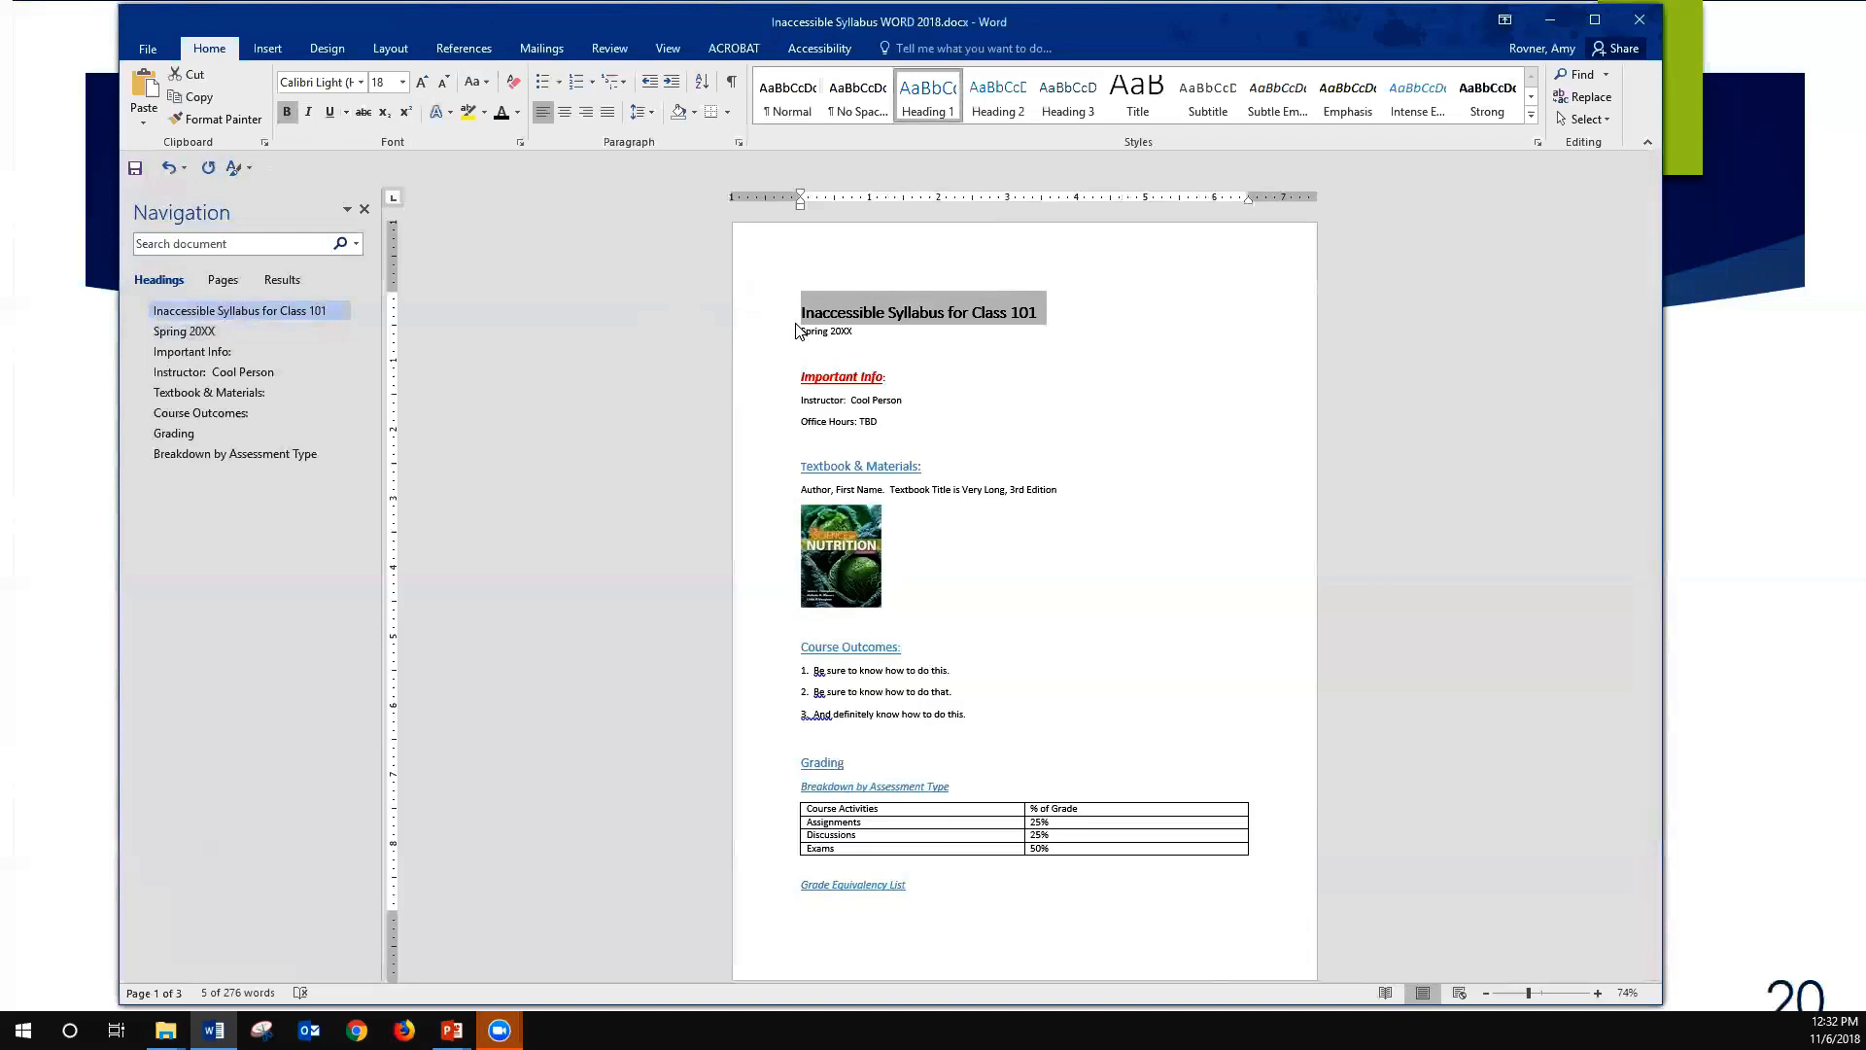
- Update the Heading 1 style to match the formatting of the selected title
key("shift+F10")
key("Down")
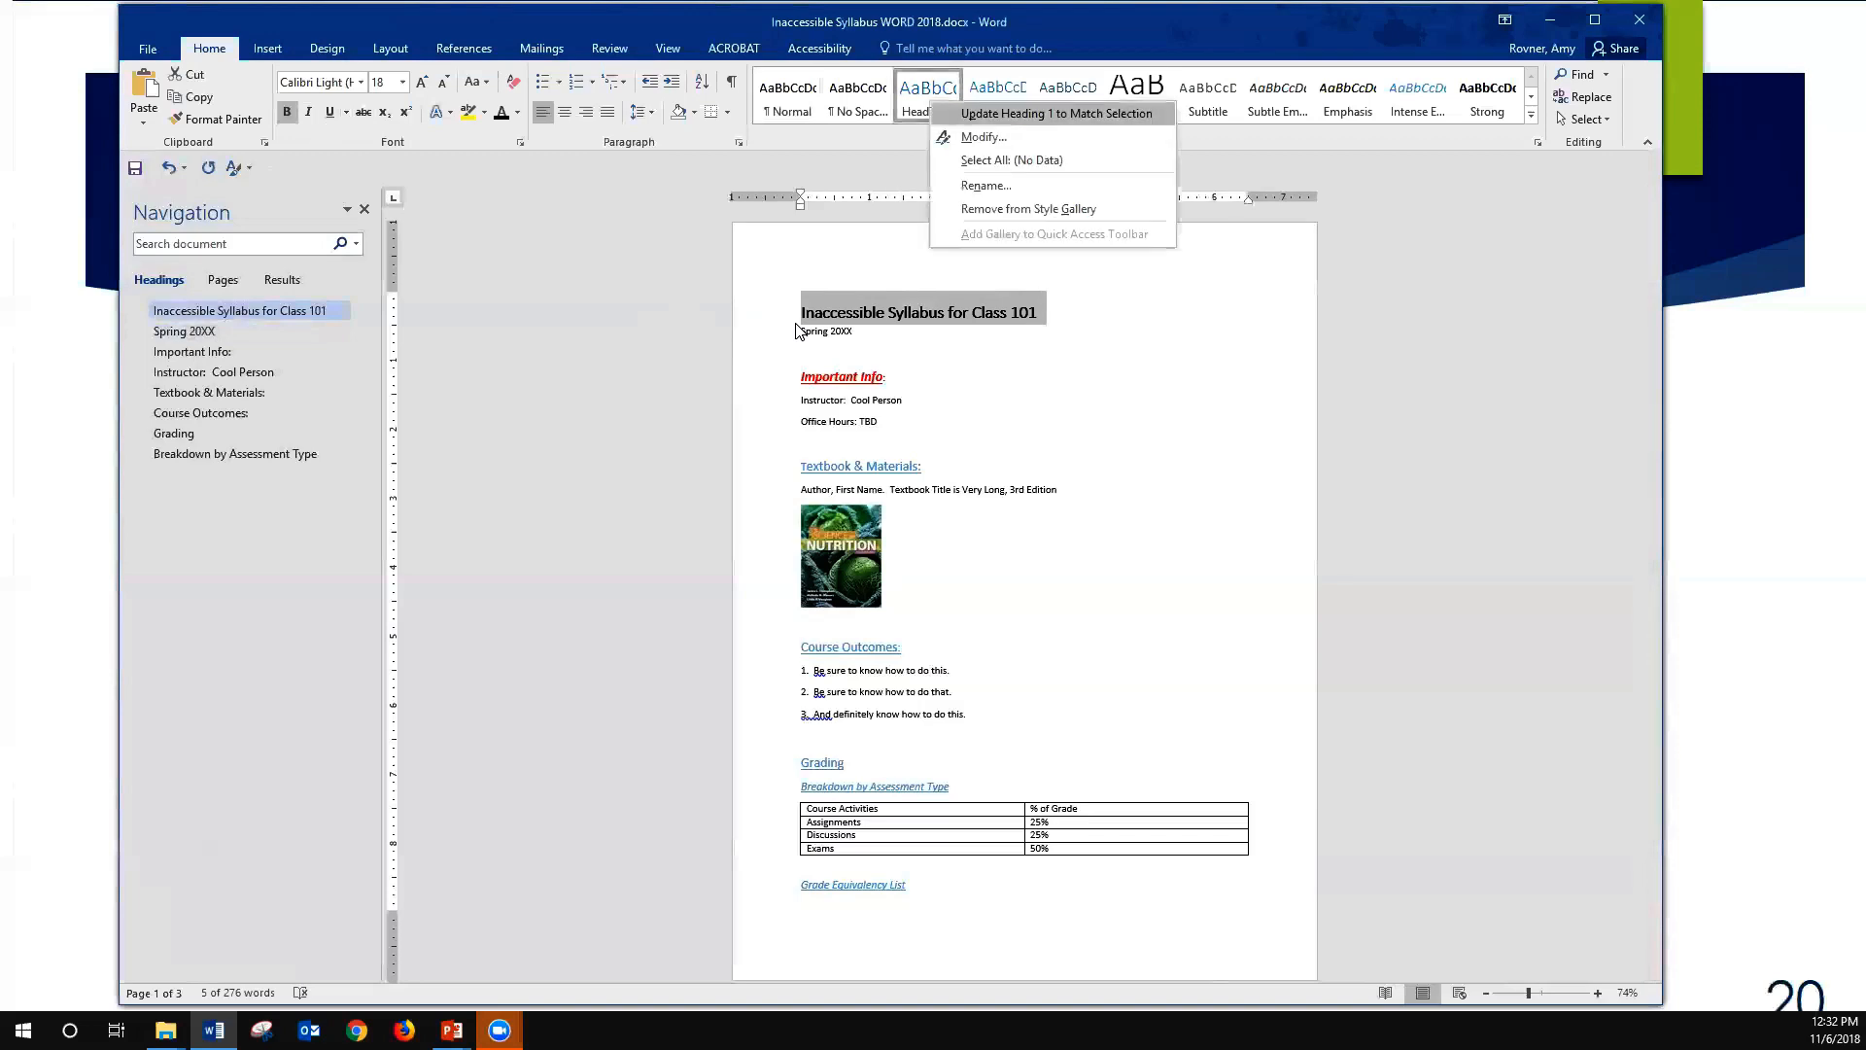
key("Return")
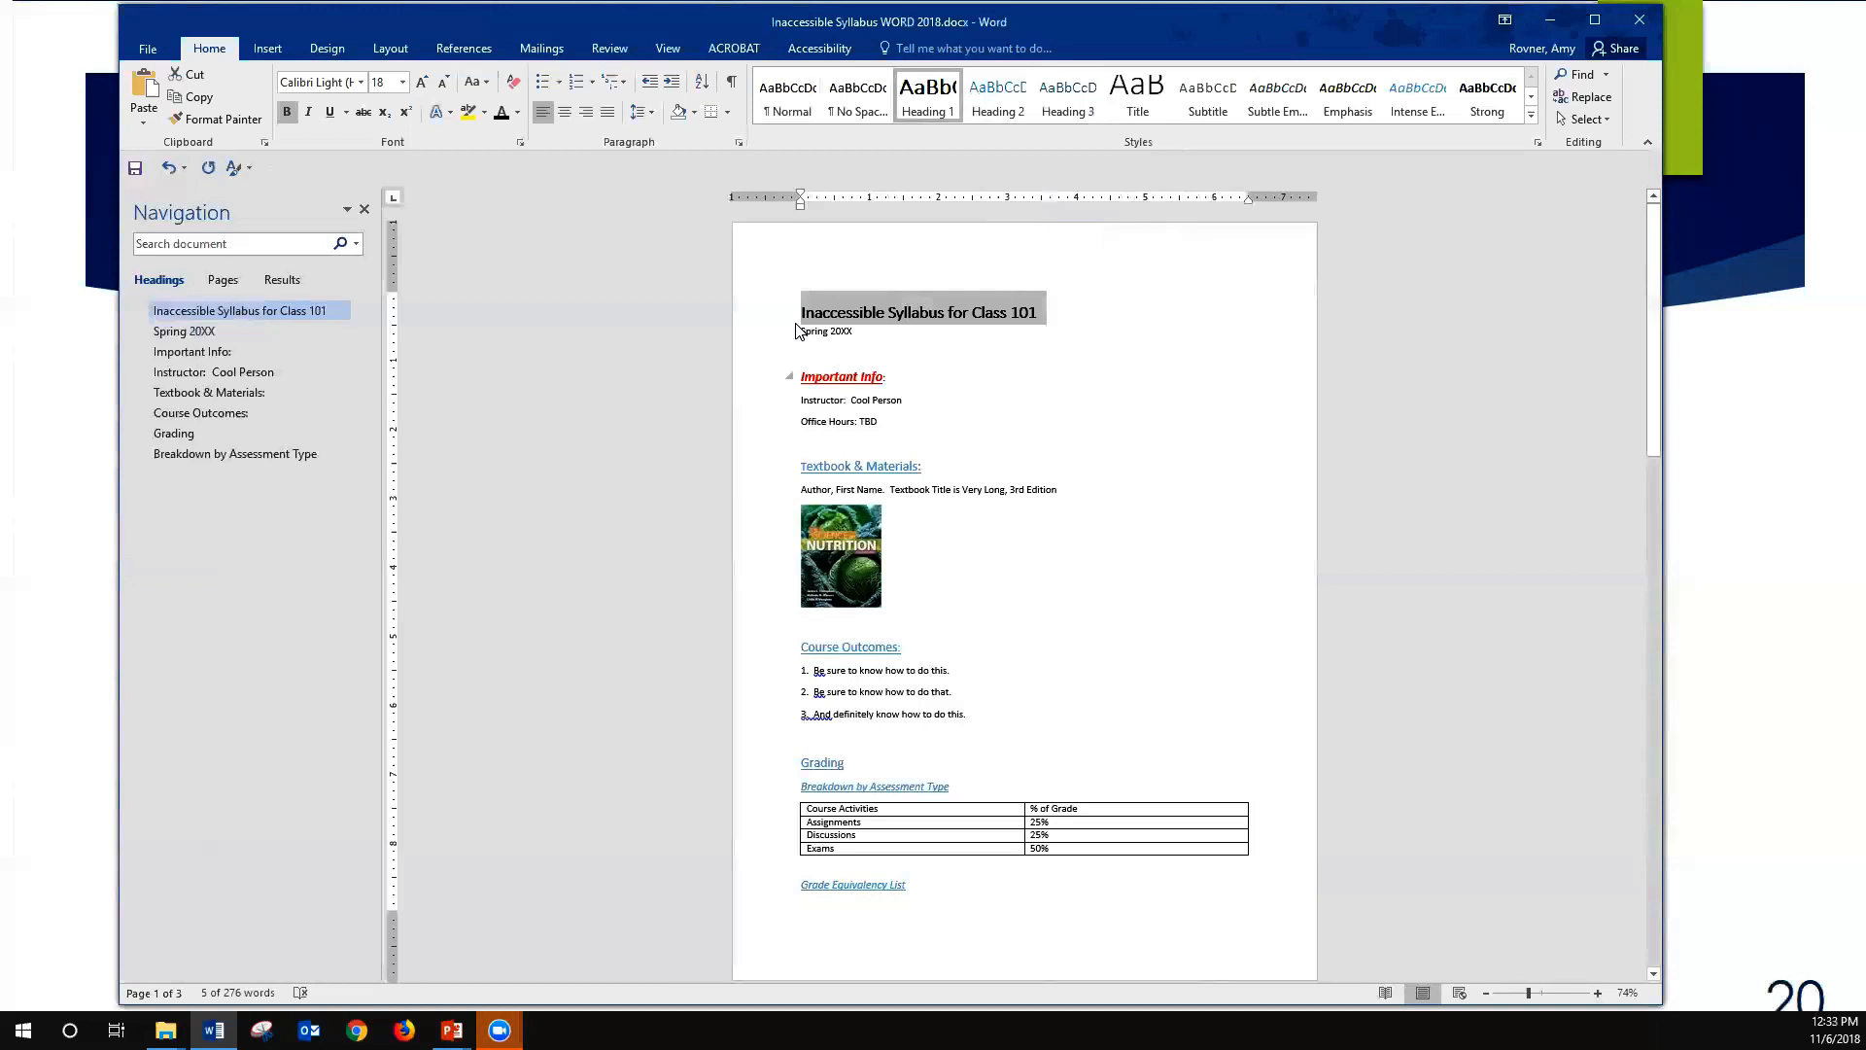
- Apply Heading 2 to "Important Info:" and format it with the Automatic font color, size 14 and bold
left_click(789, 379)
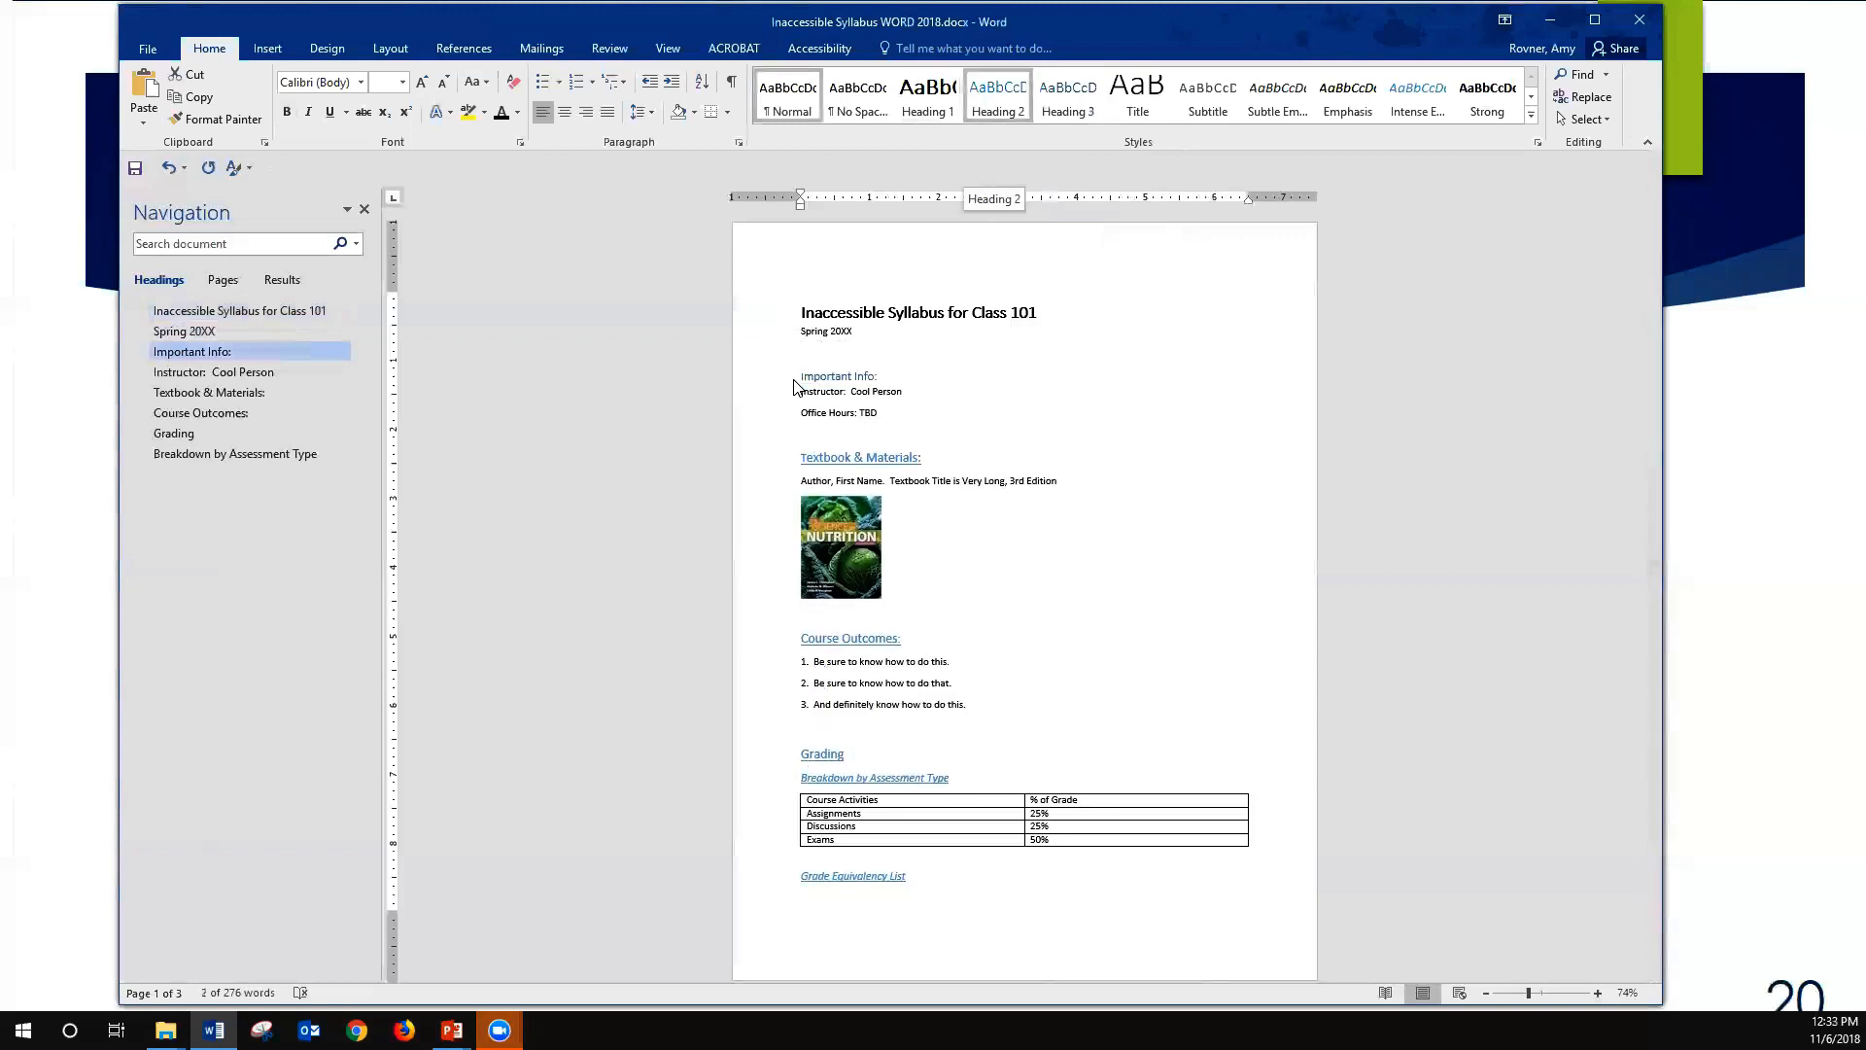
left_click(998, 97)
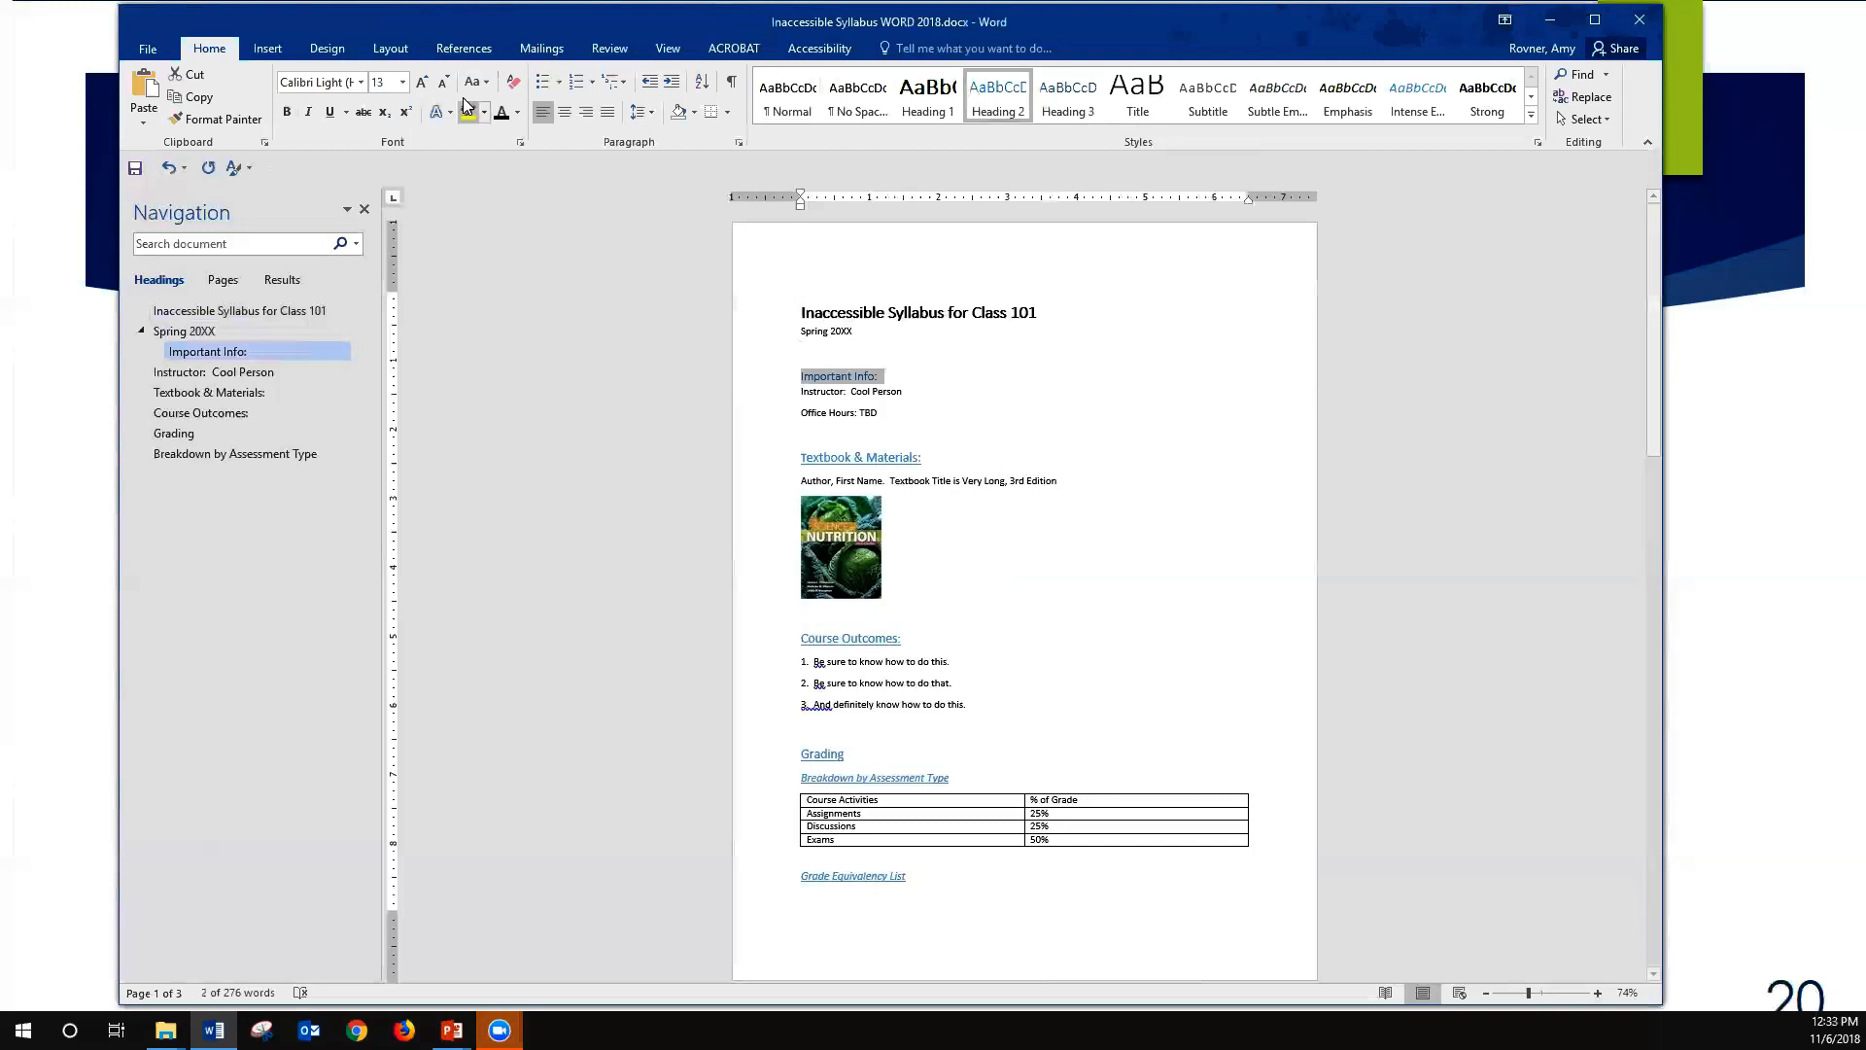
left_click(502, 114)
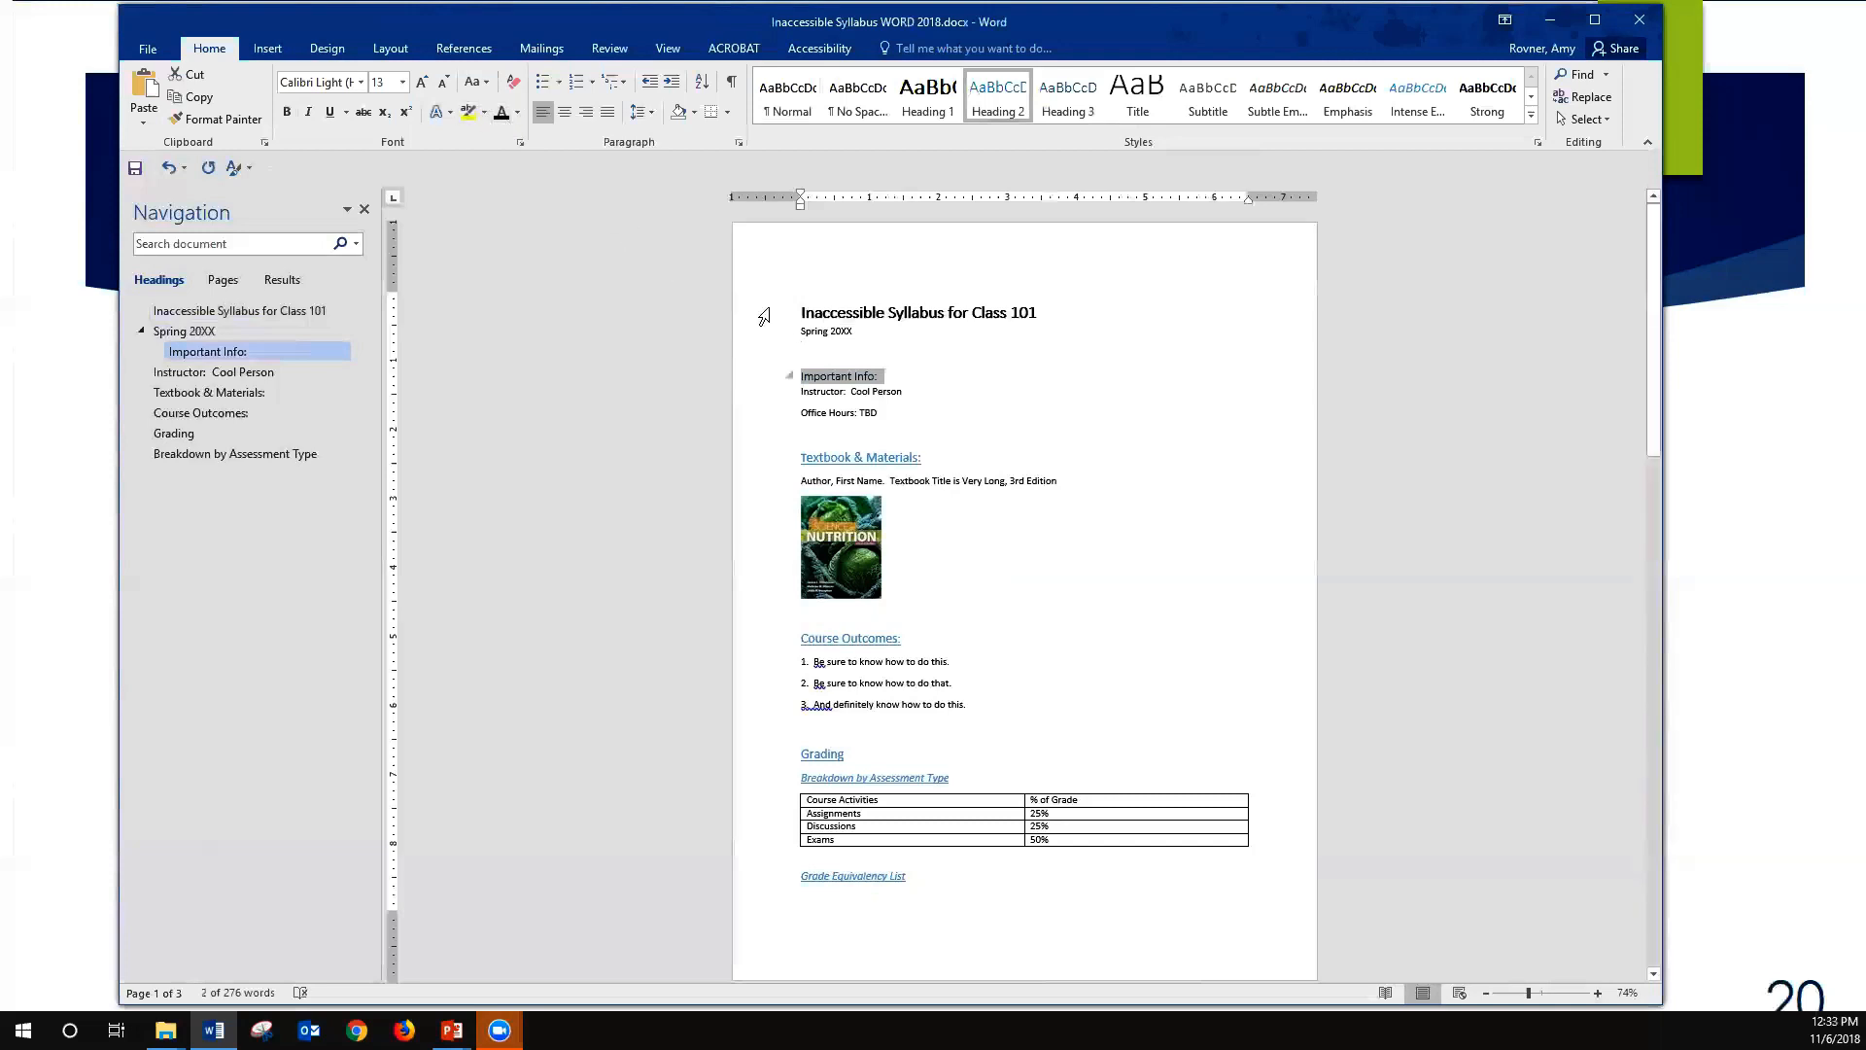
left_click(422, 82)
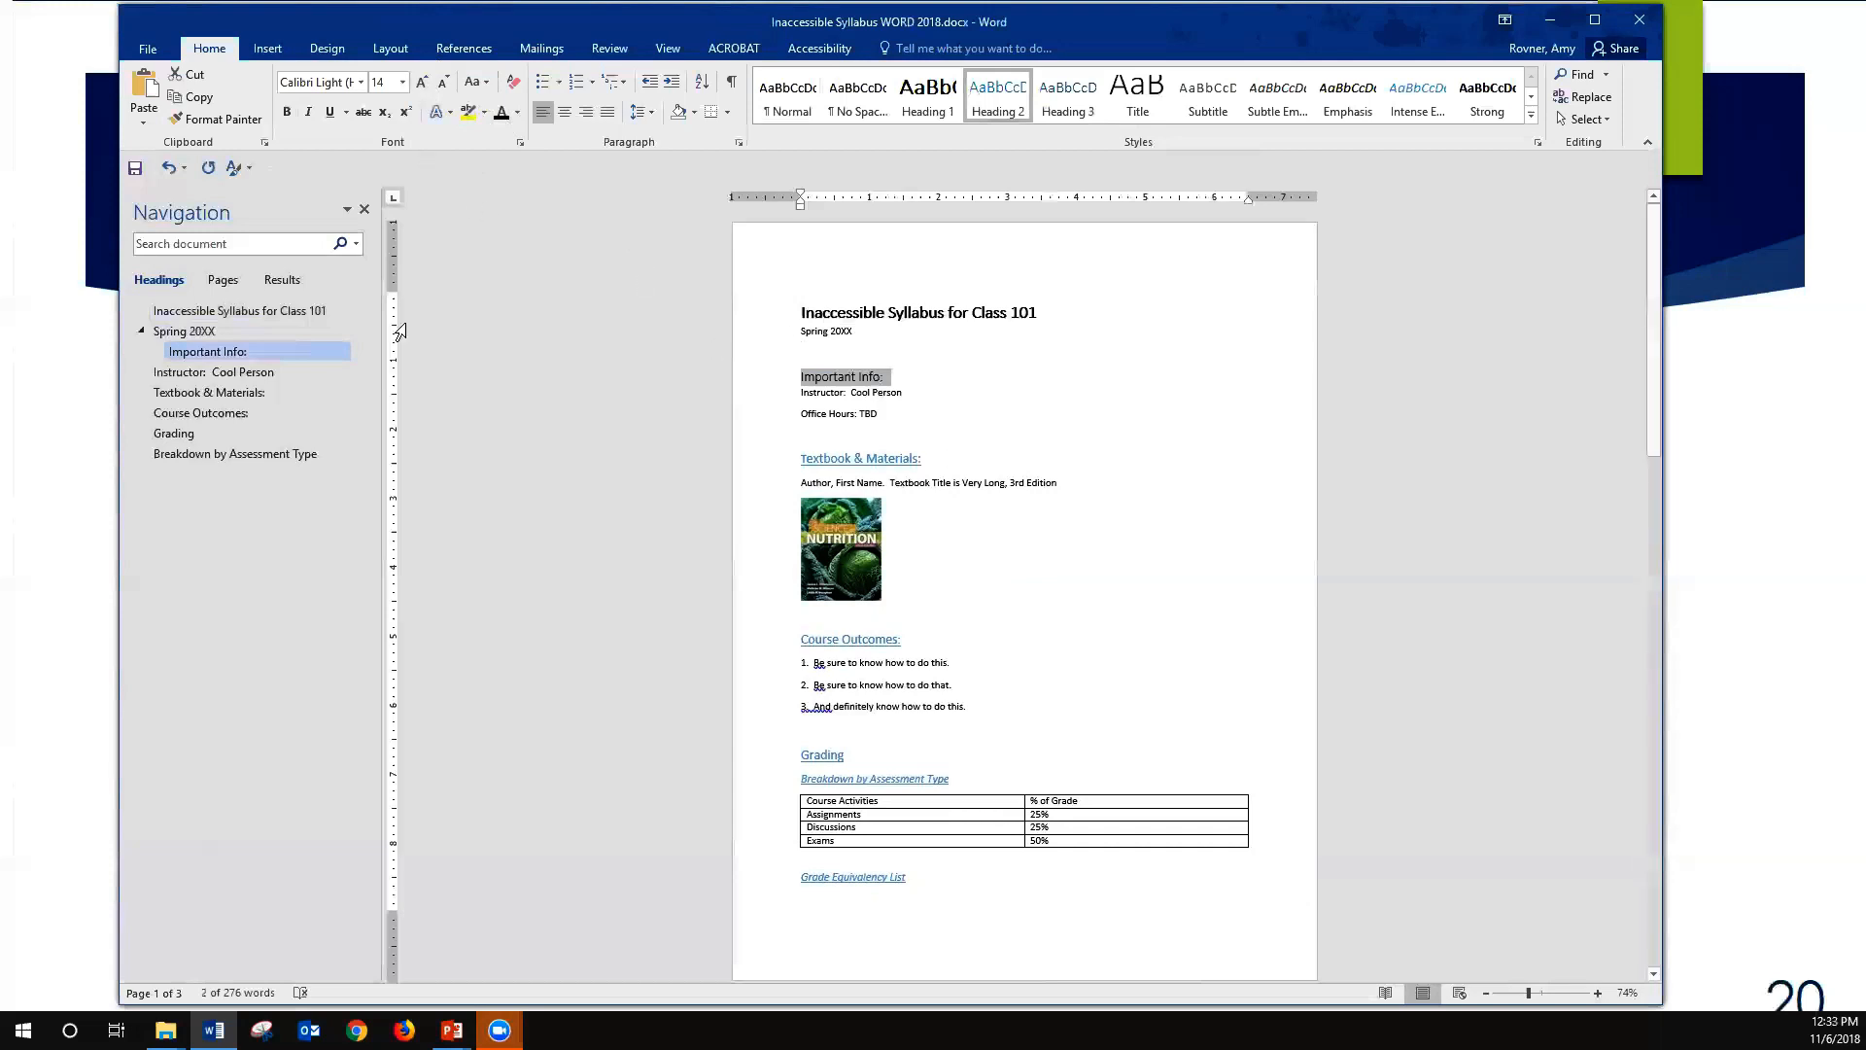
left_click(287, 112)
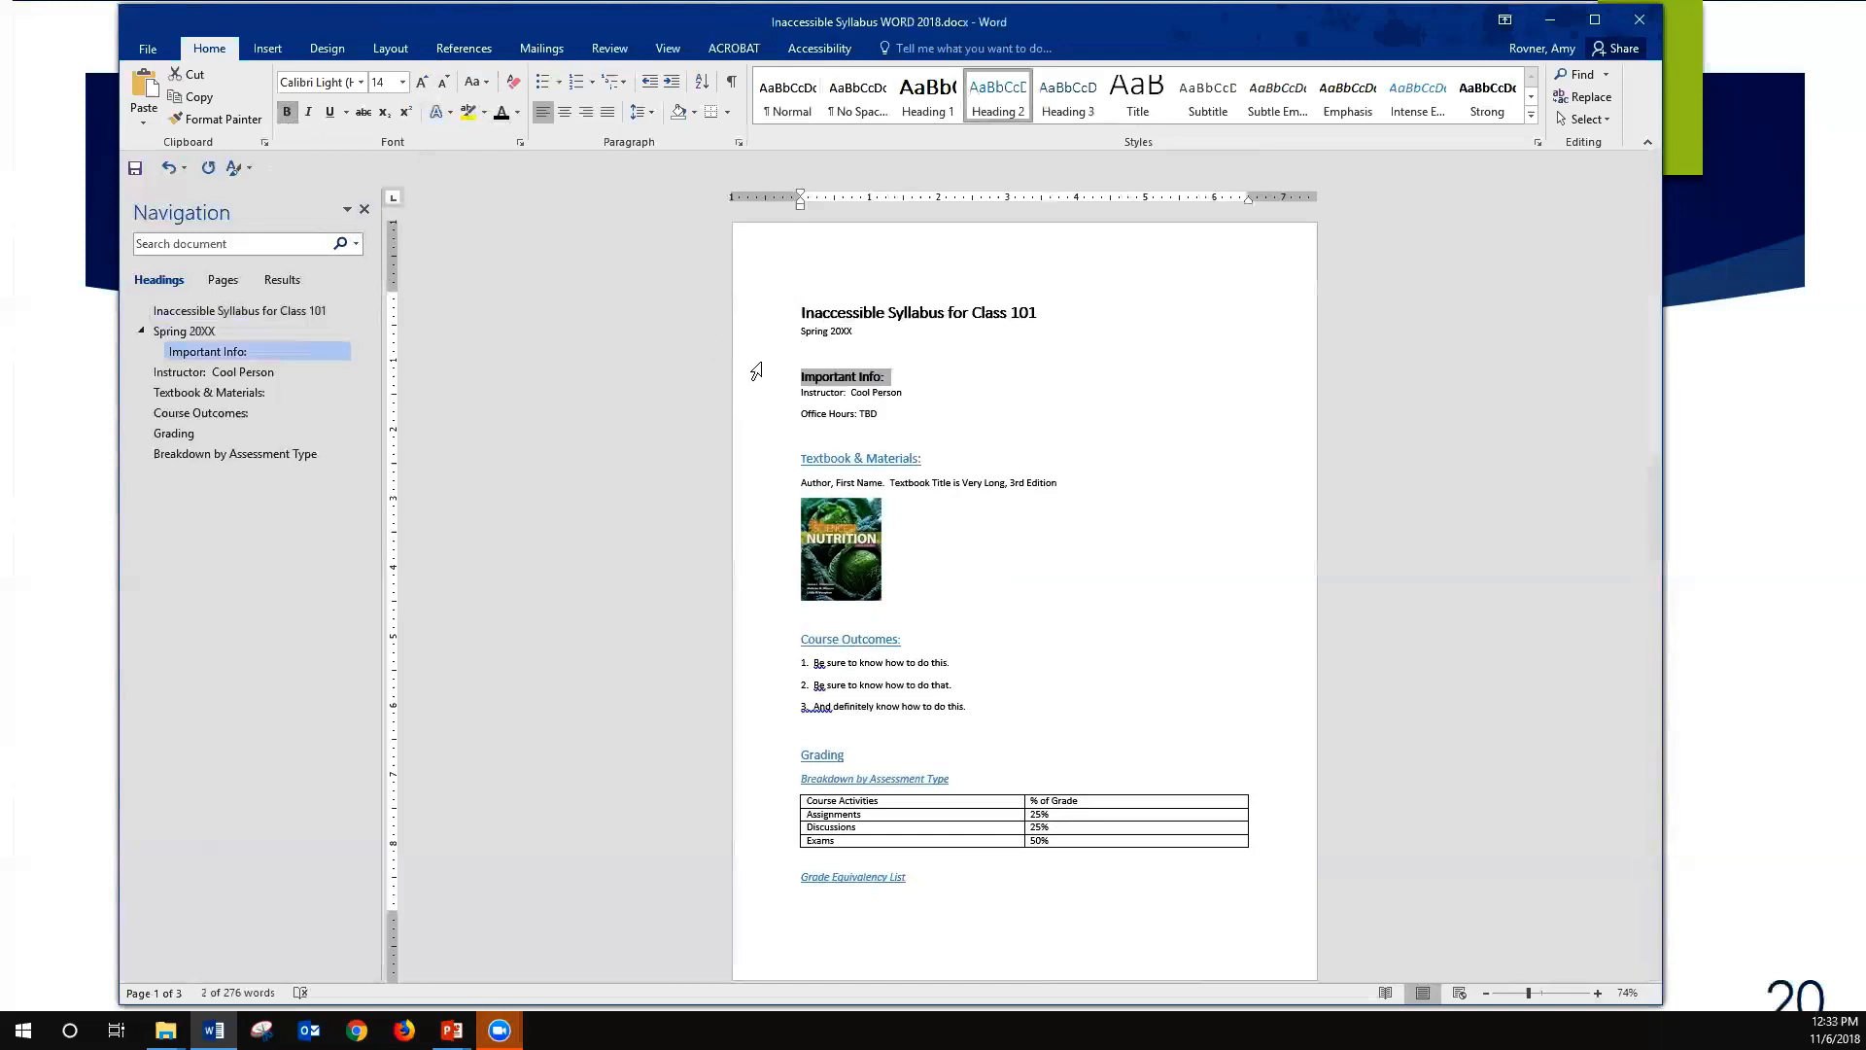
- Update the Heading 2 style to match the selected "Important Info:" heading
right_click(1007, 100)
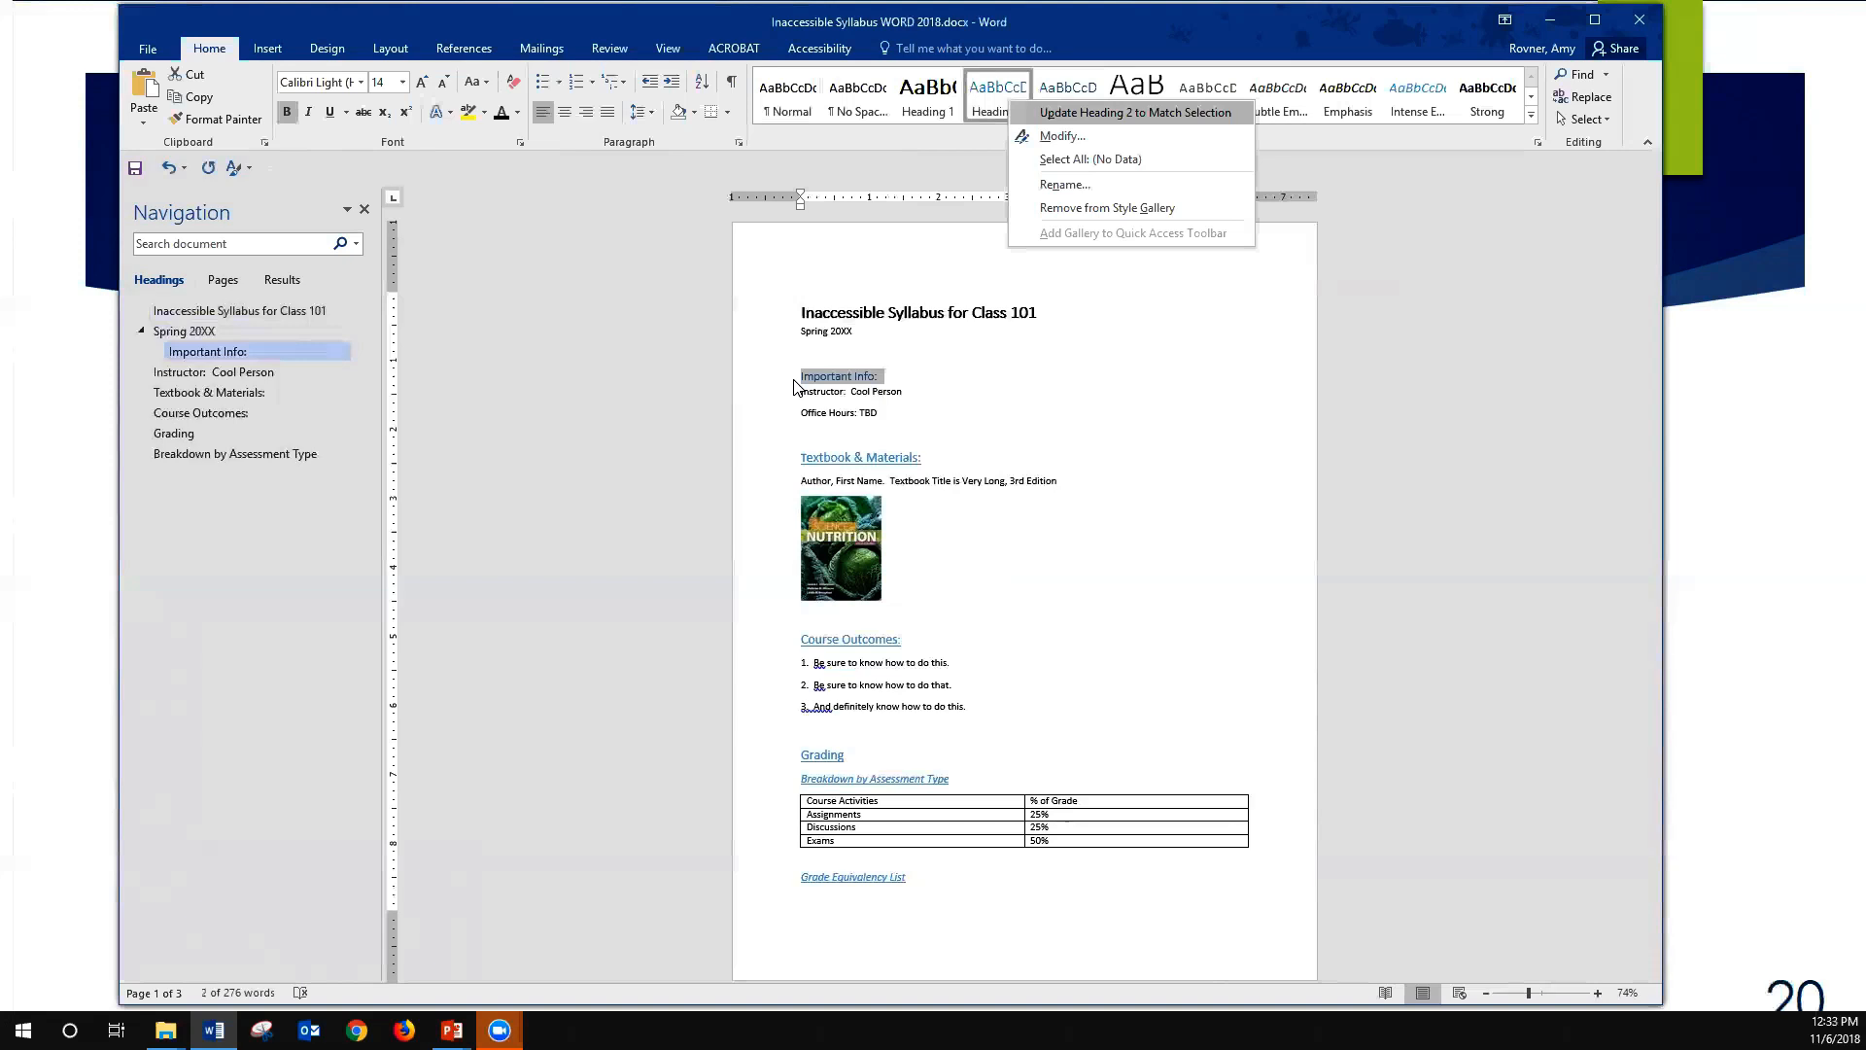
key("Return")
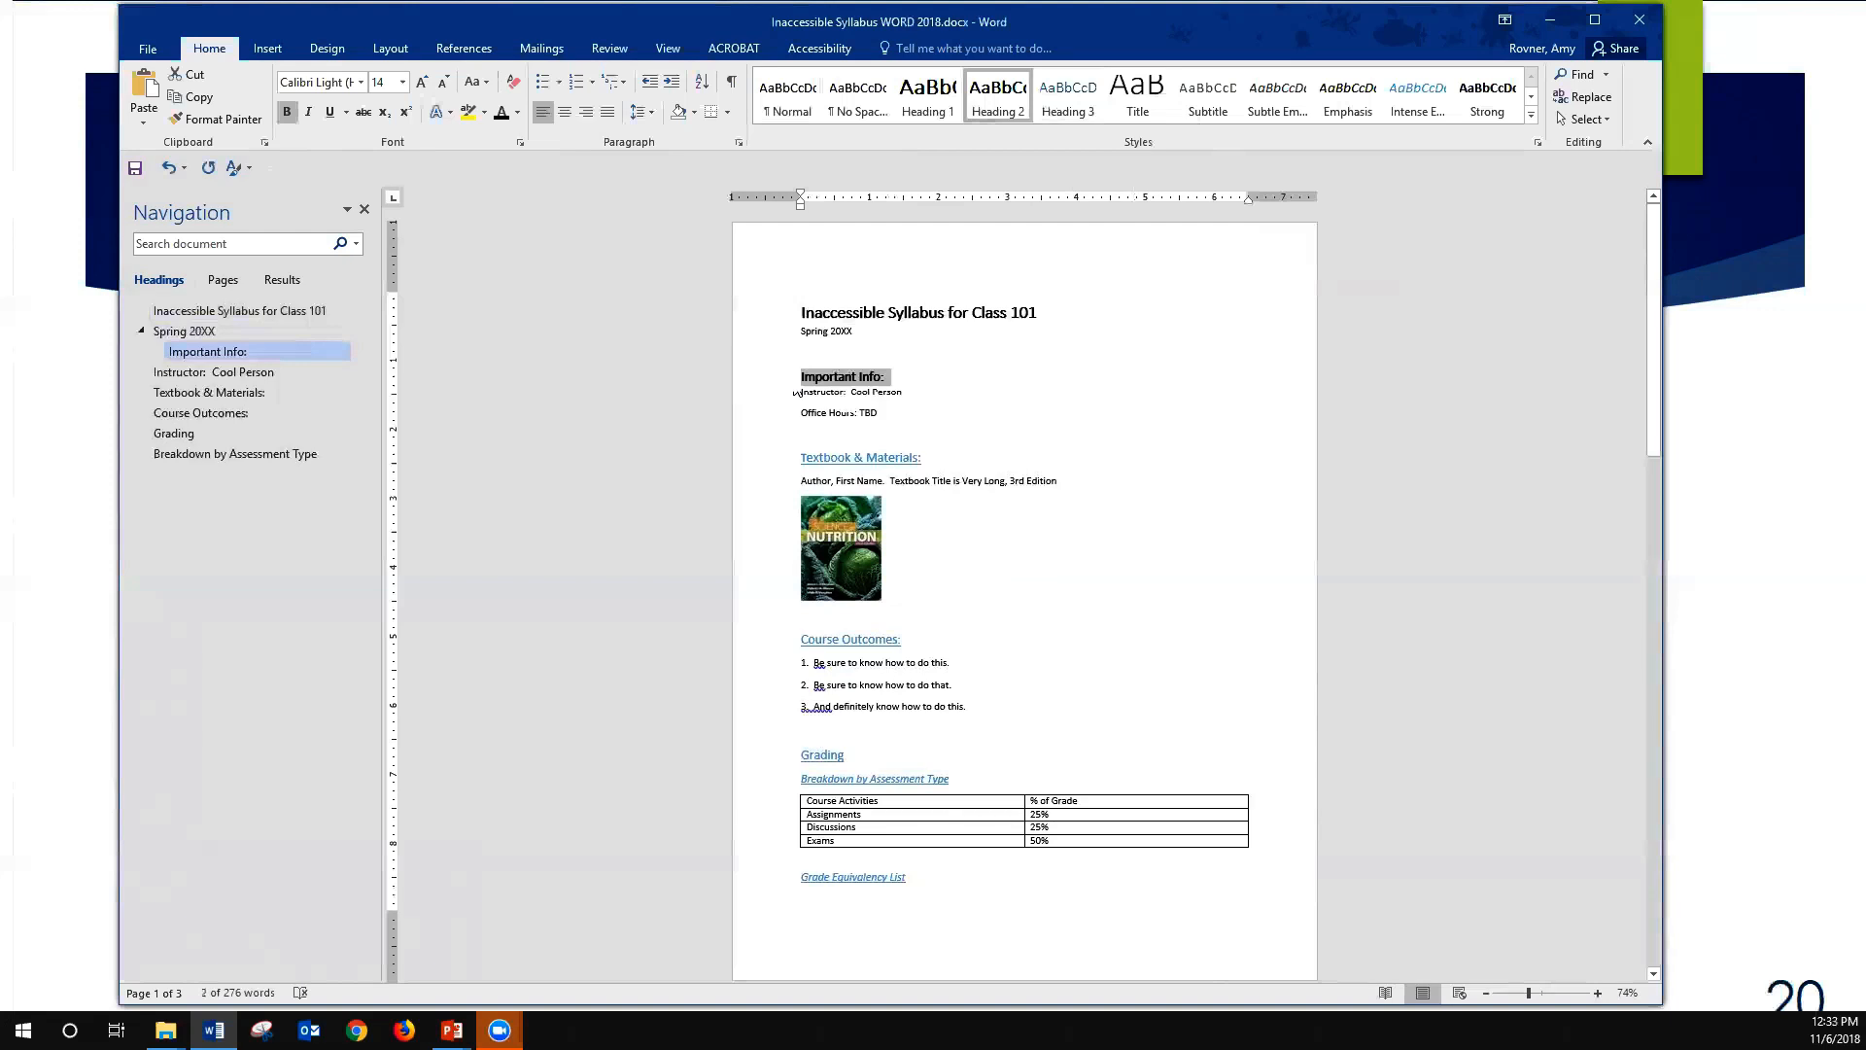
key("Down")
key("Down")
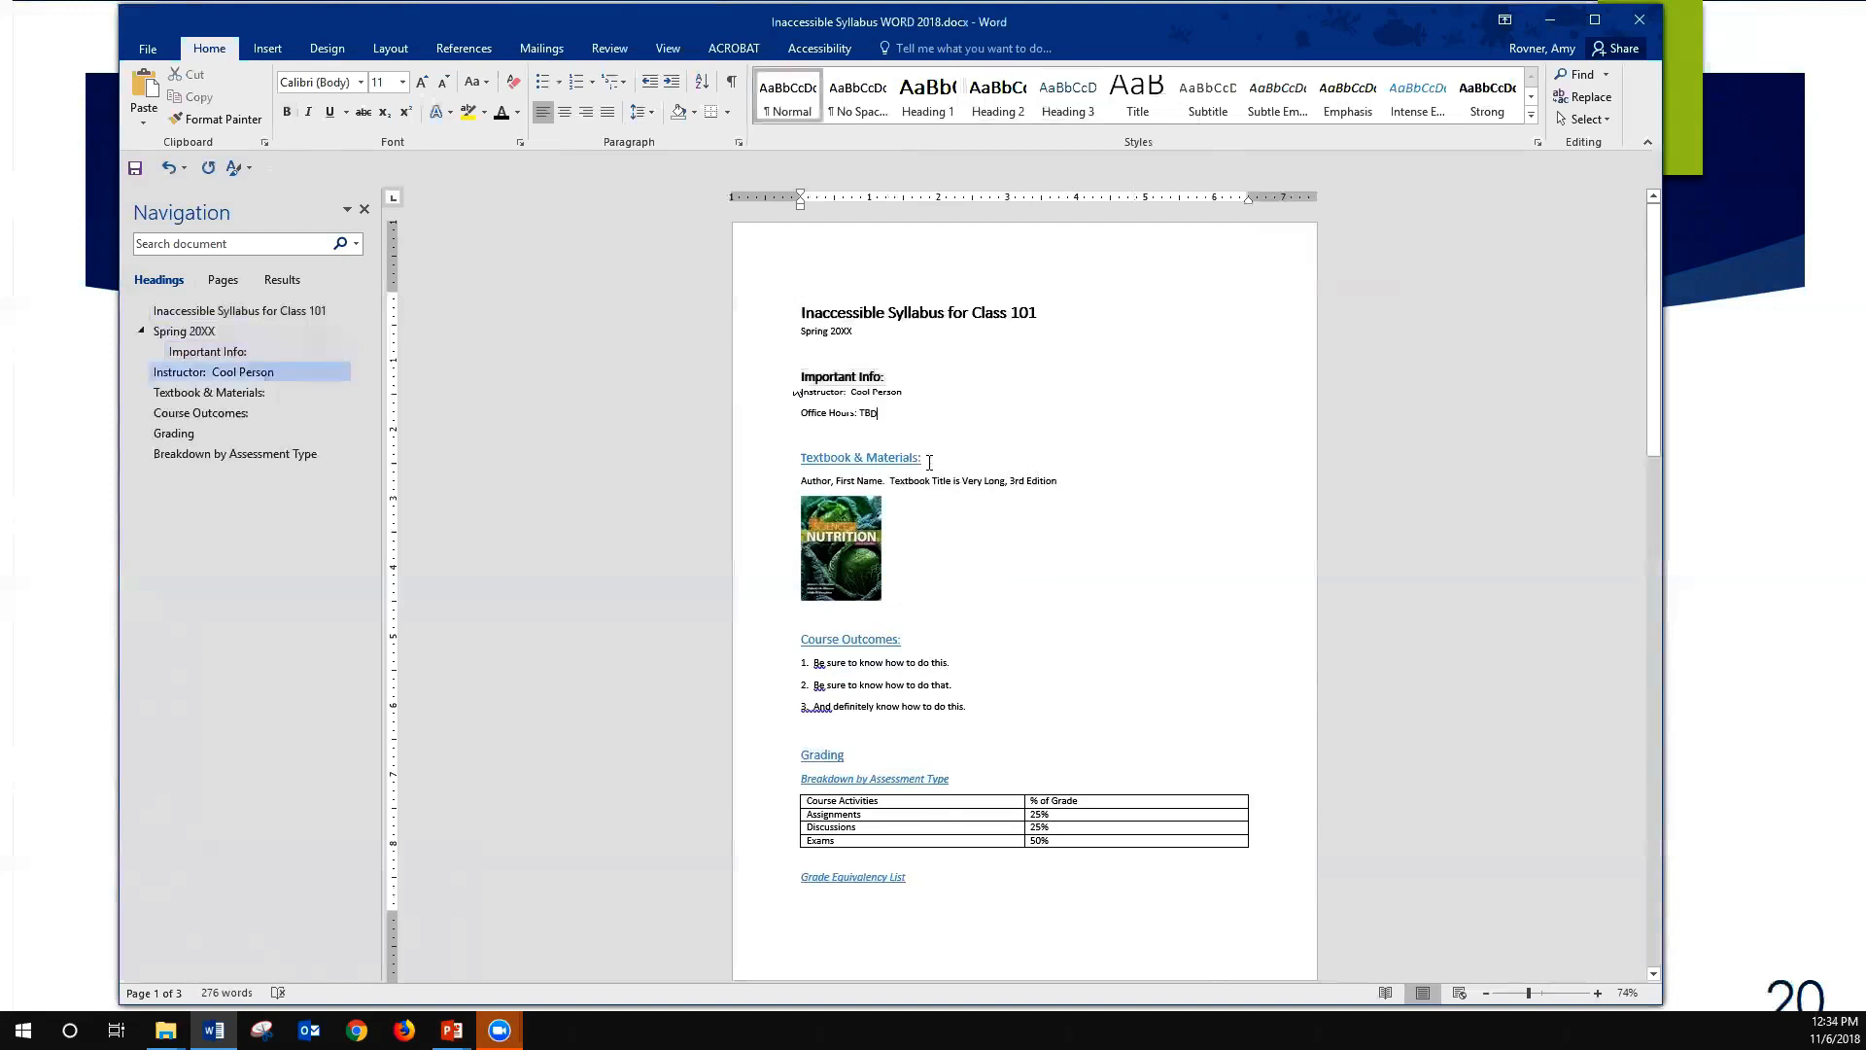
- Apply the Heading 2 style to the "Textbook & Materials:" and "Course Outcomes:" lines
left_click_drag(929, 459, 796, 456)
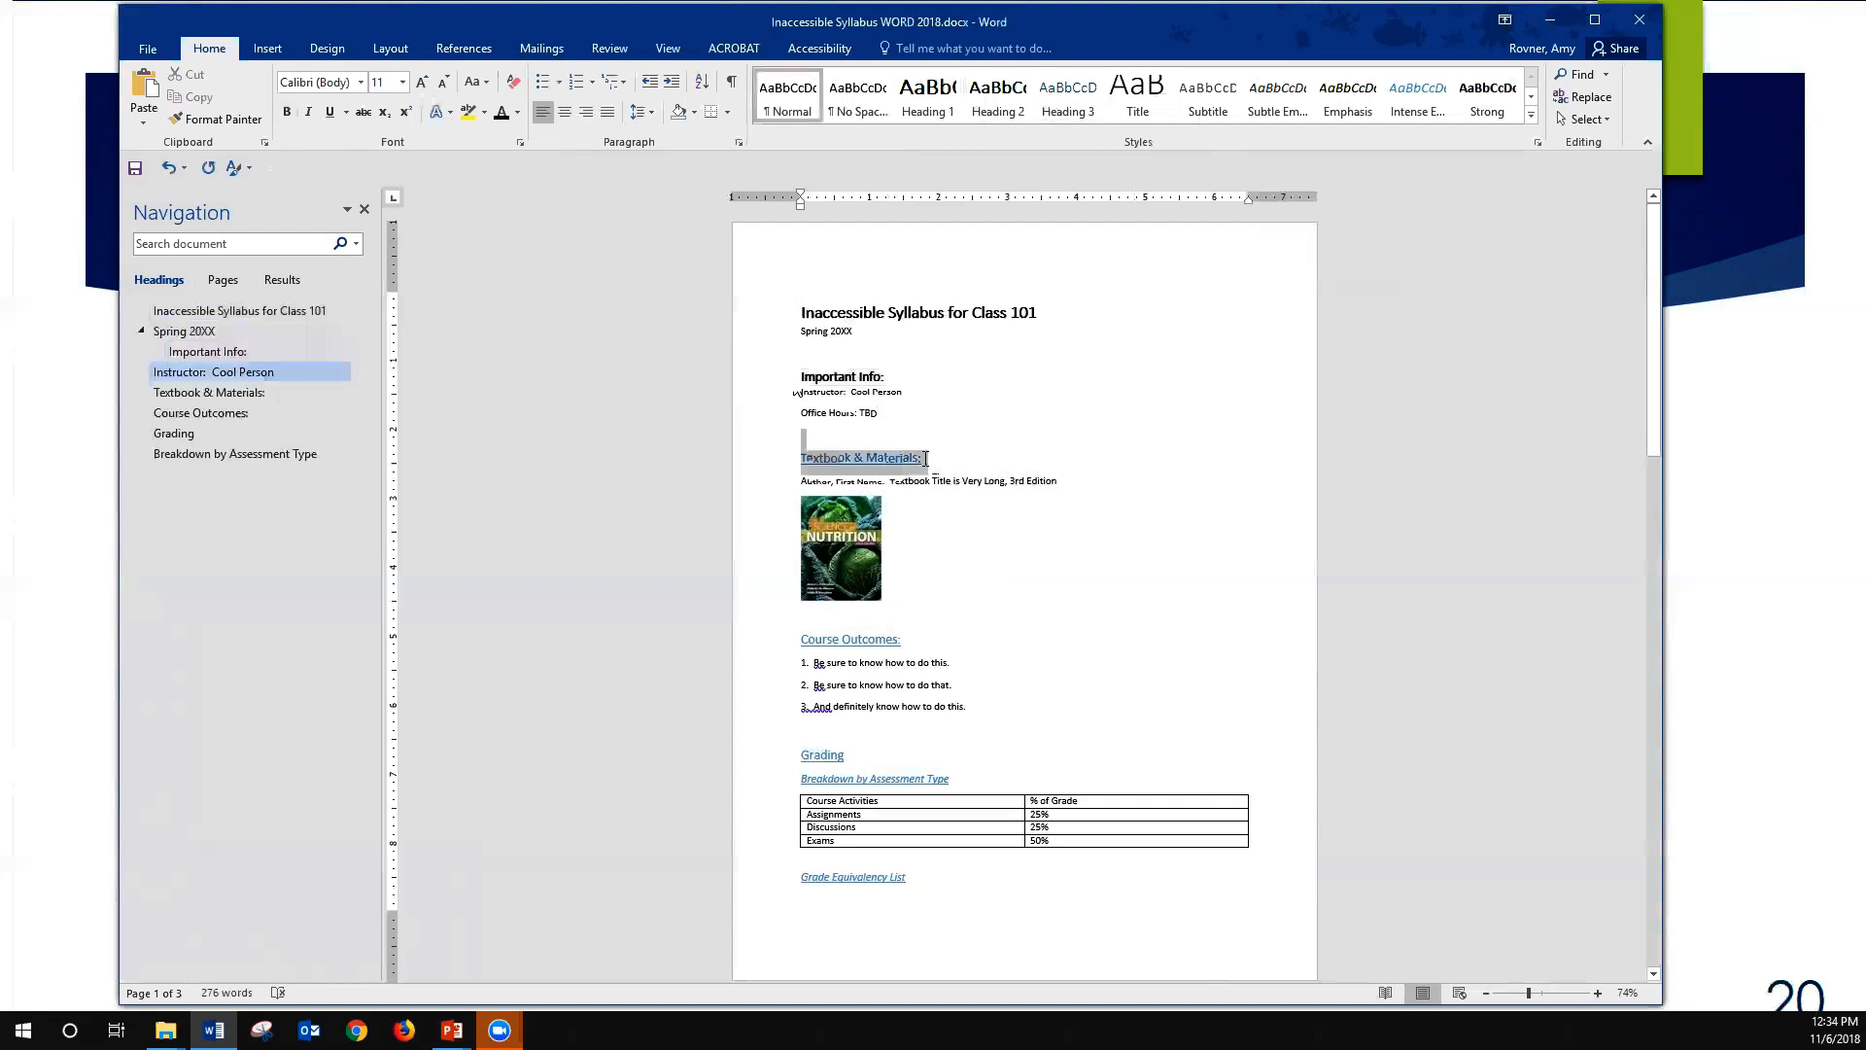
key("ctrl+alt+2")
left_click(997, 97)
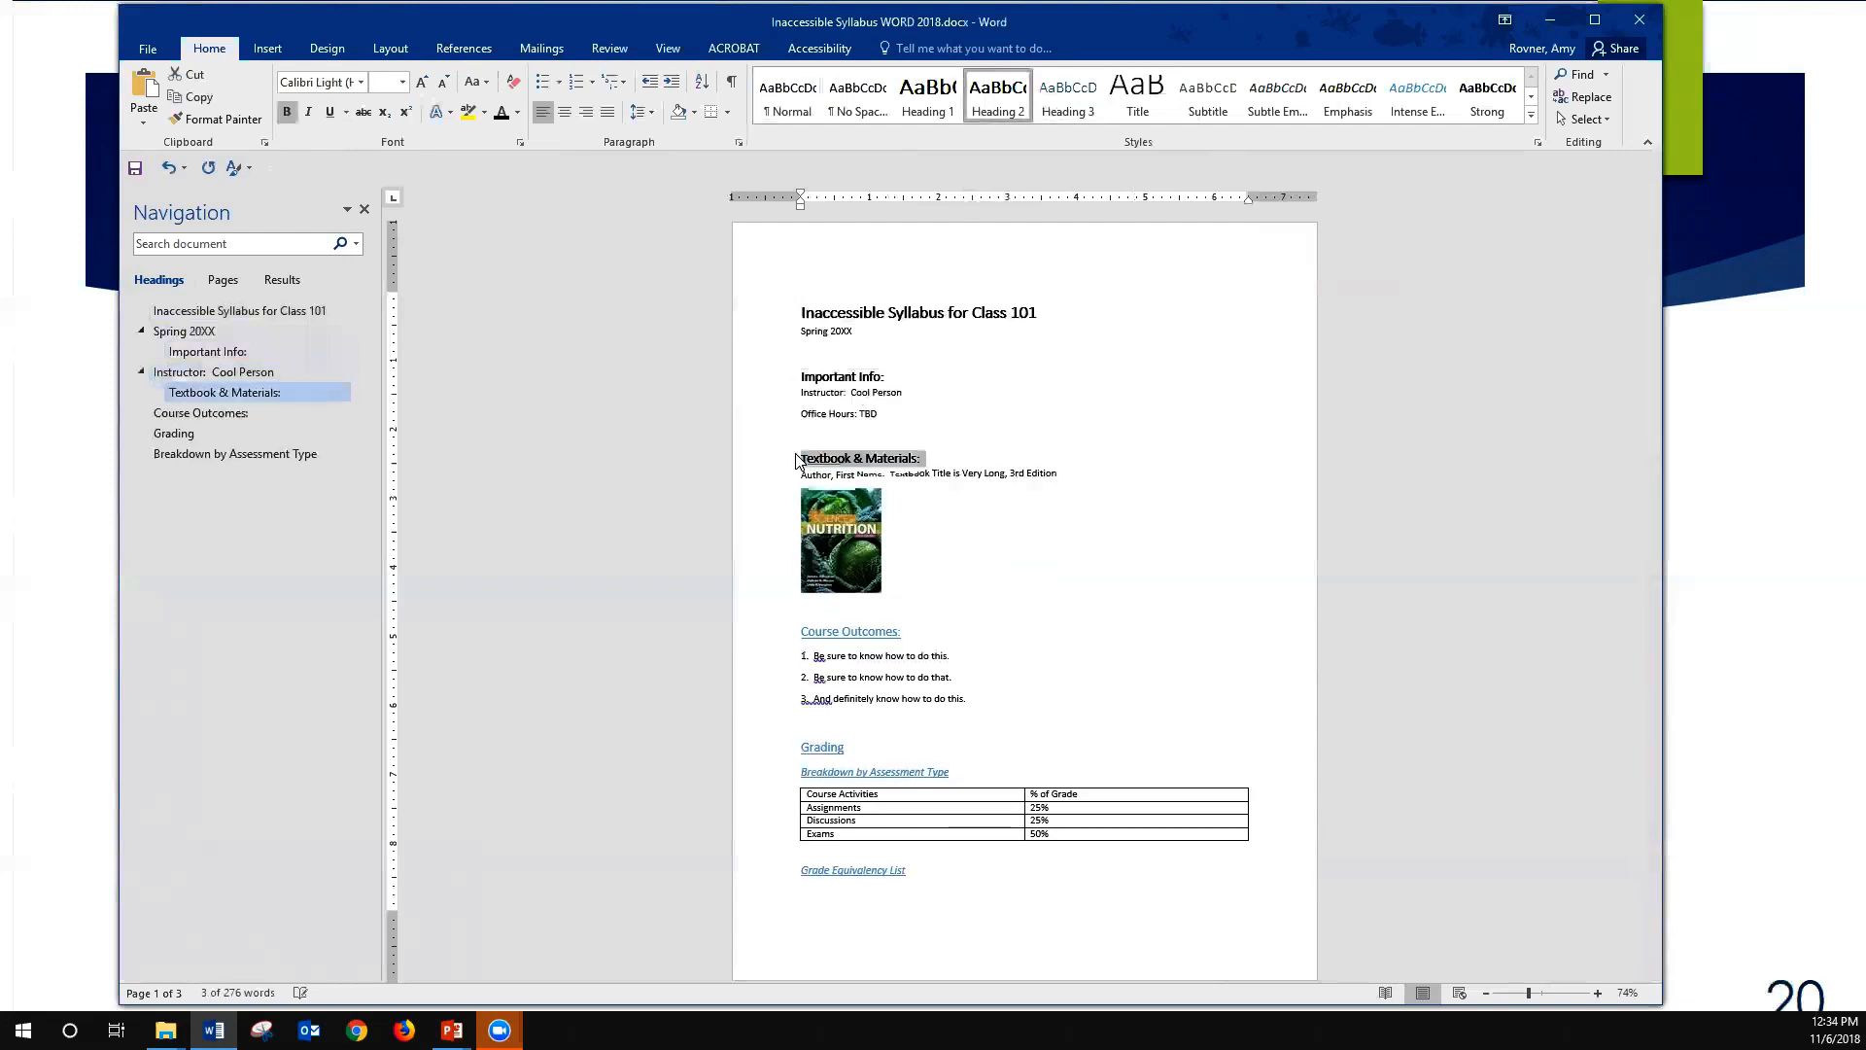
left_click(1010, 530)
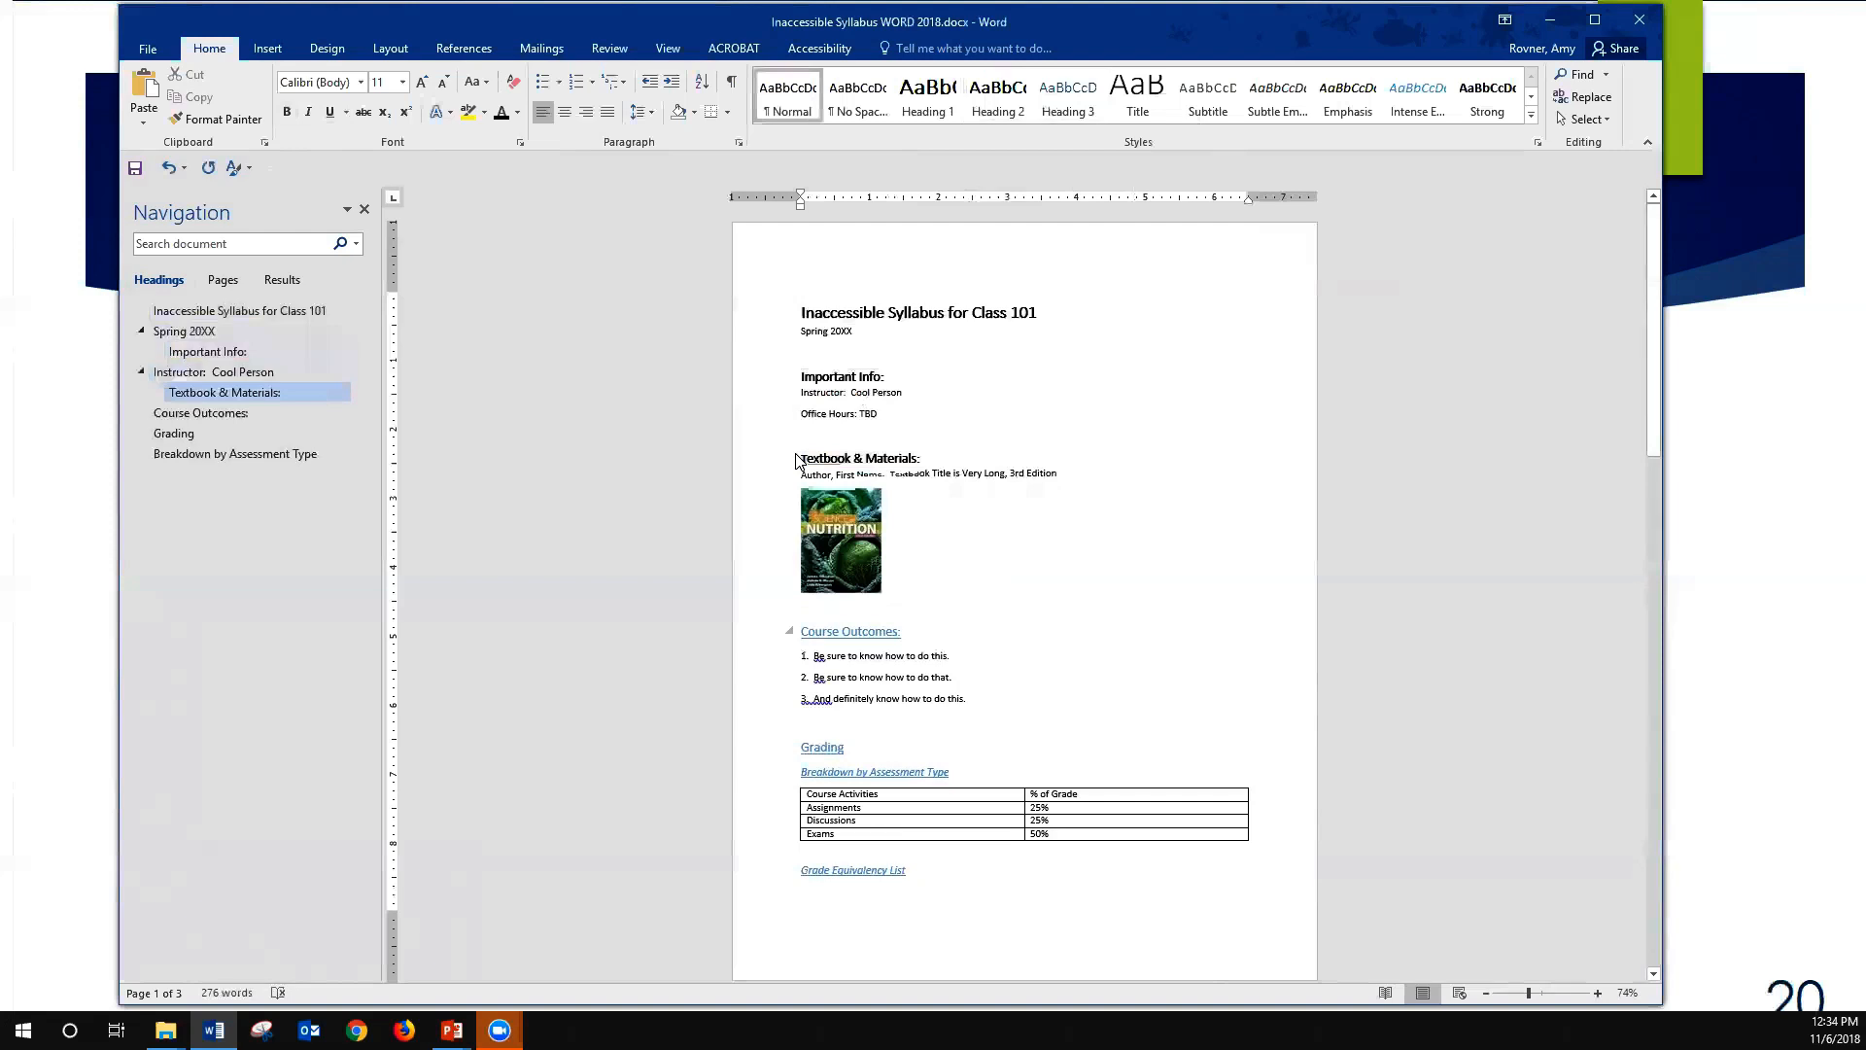
left_click_drag(902, 631, 799, 633)
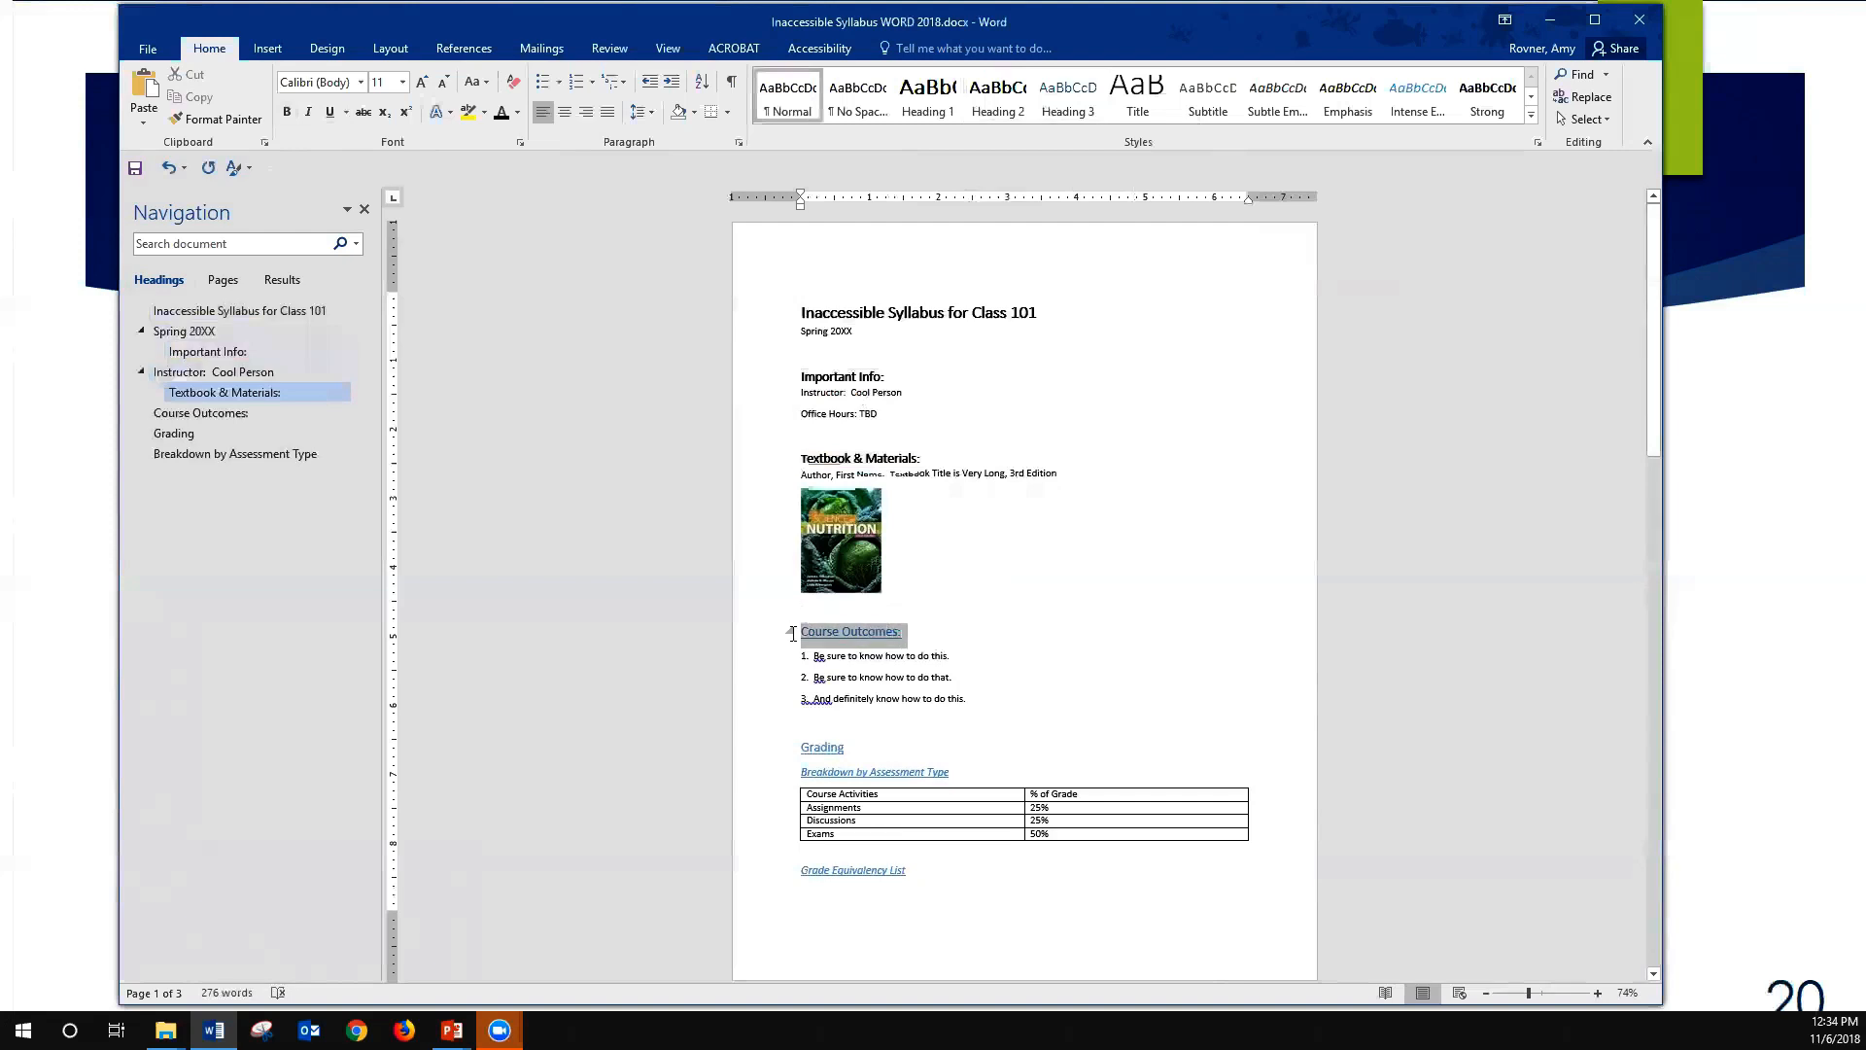
key("ctrl+alt+2")
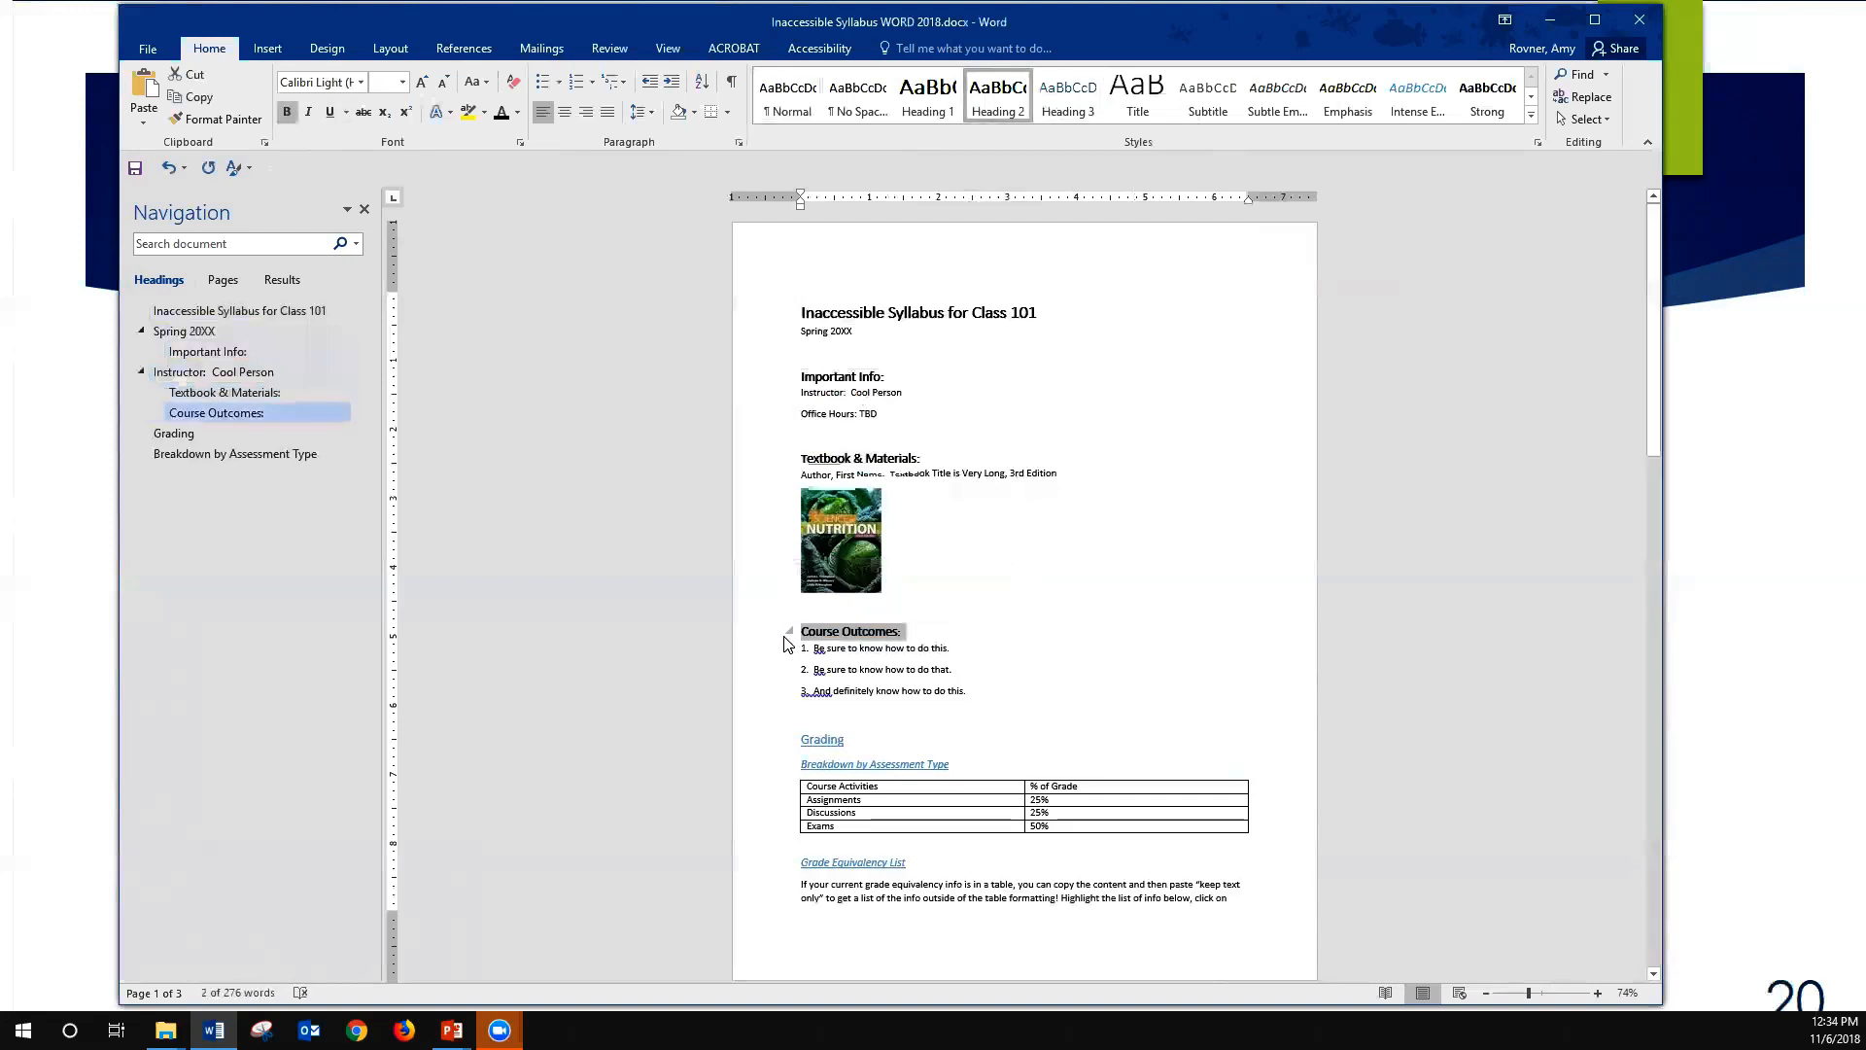
- Modify the Heading 2 style so that its font color is the standard Purple
key("Up")
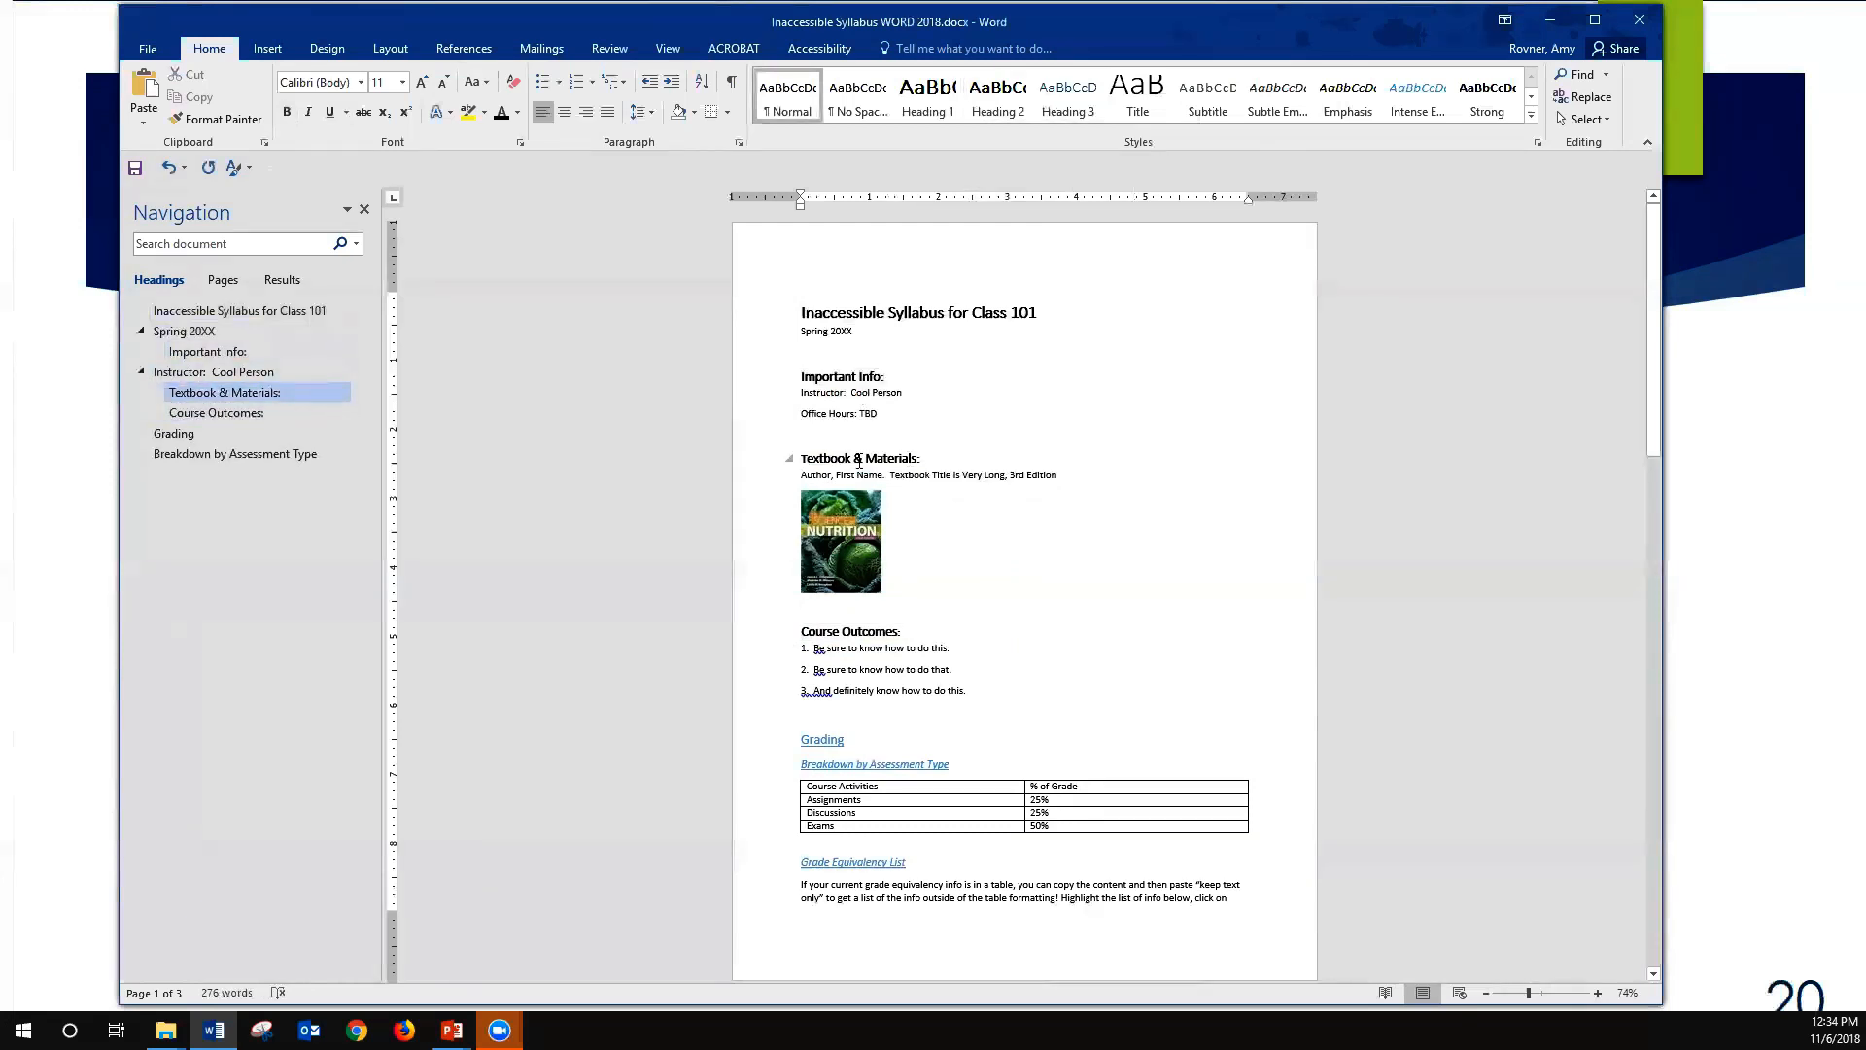
right_click(998, 98)
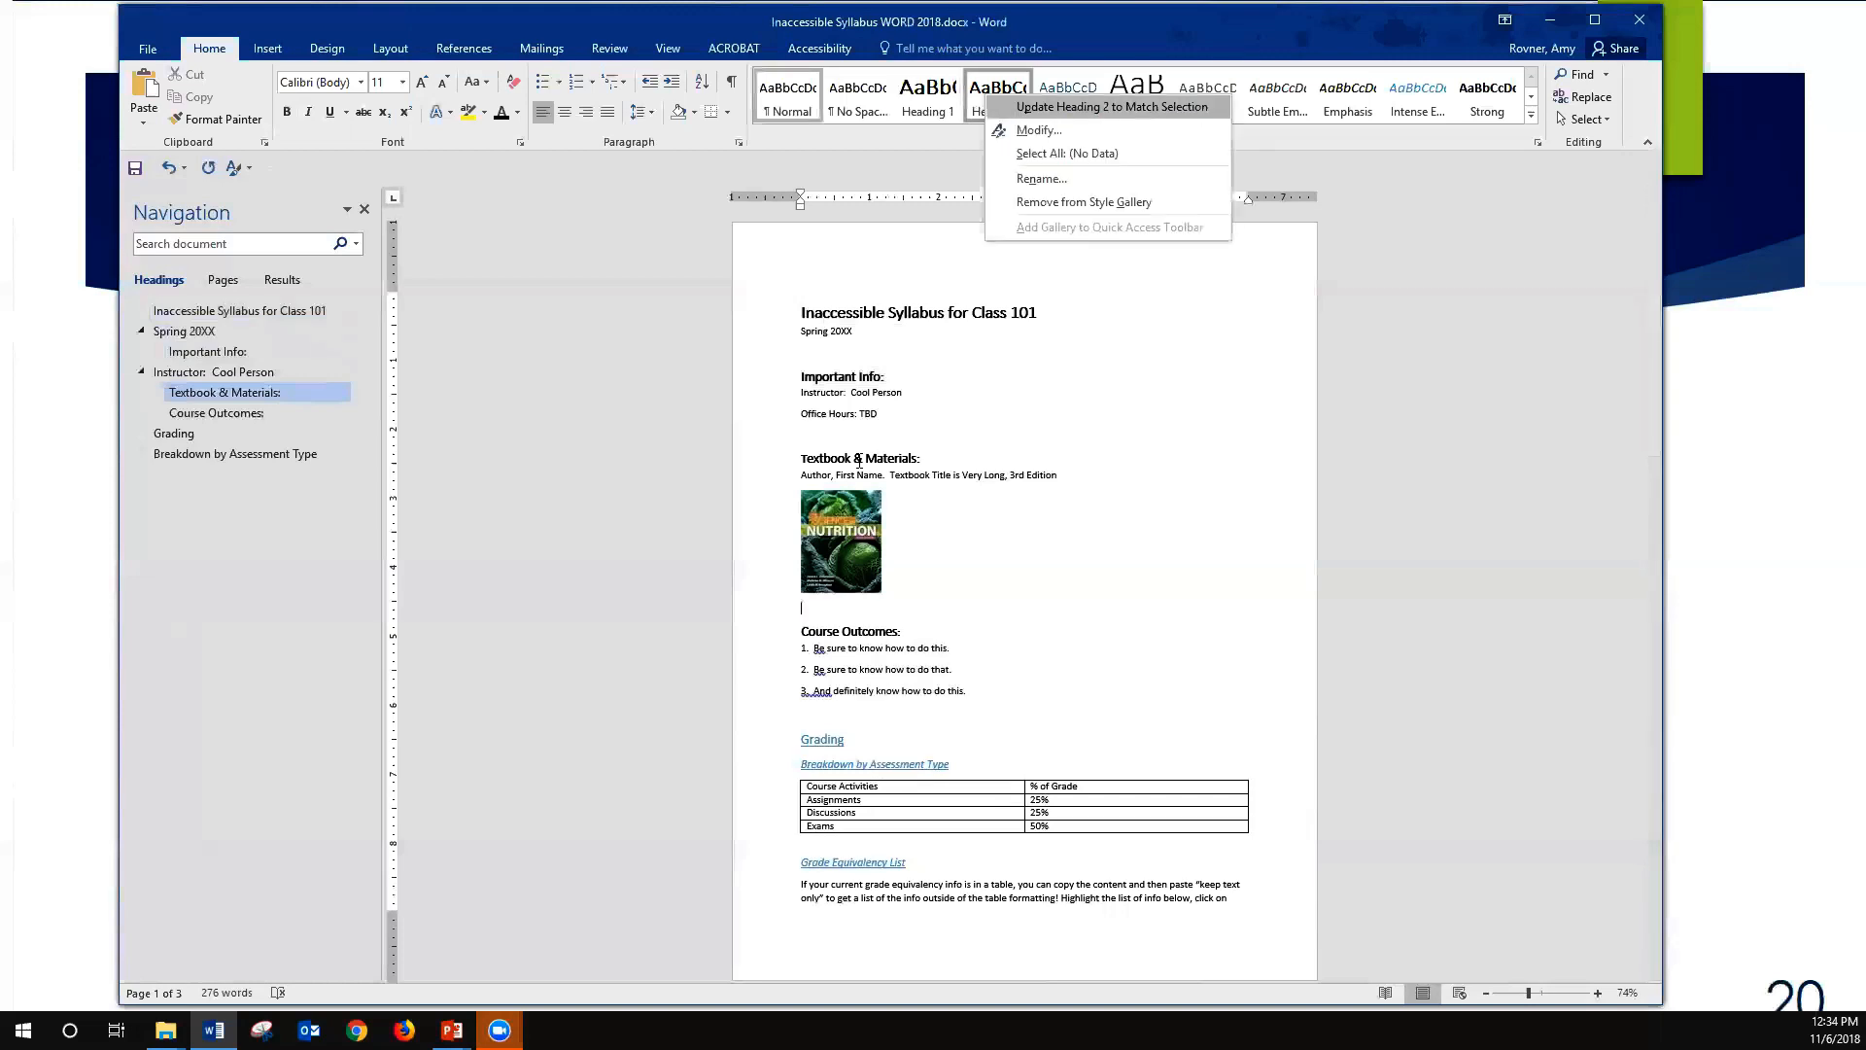
key("Down")
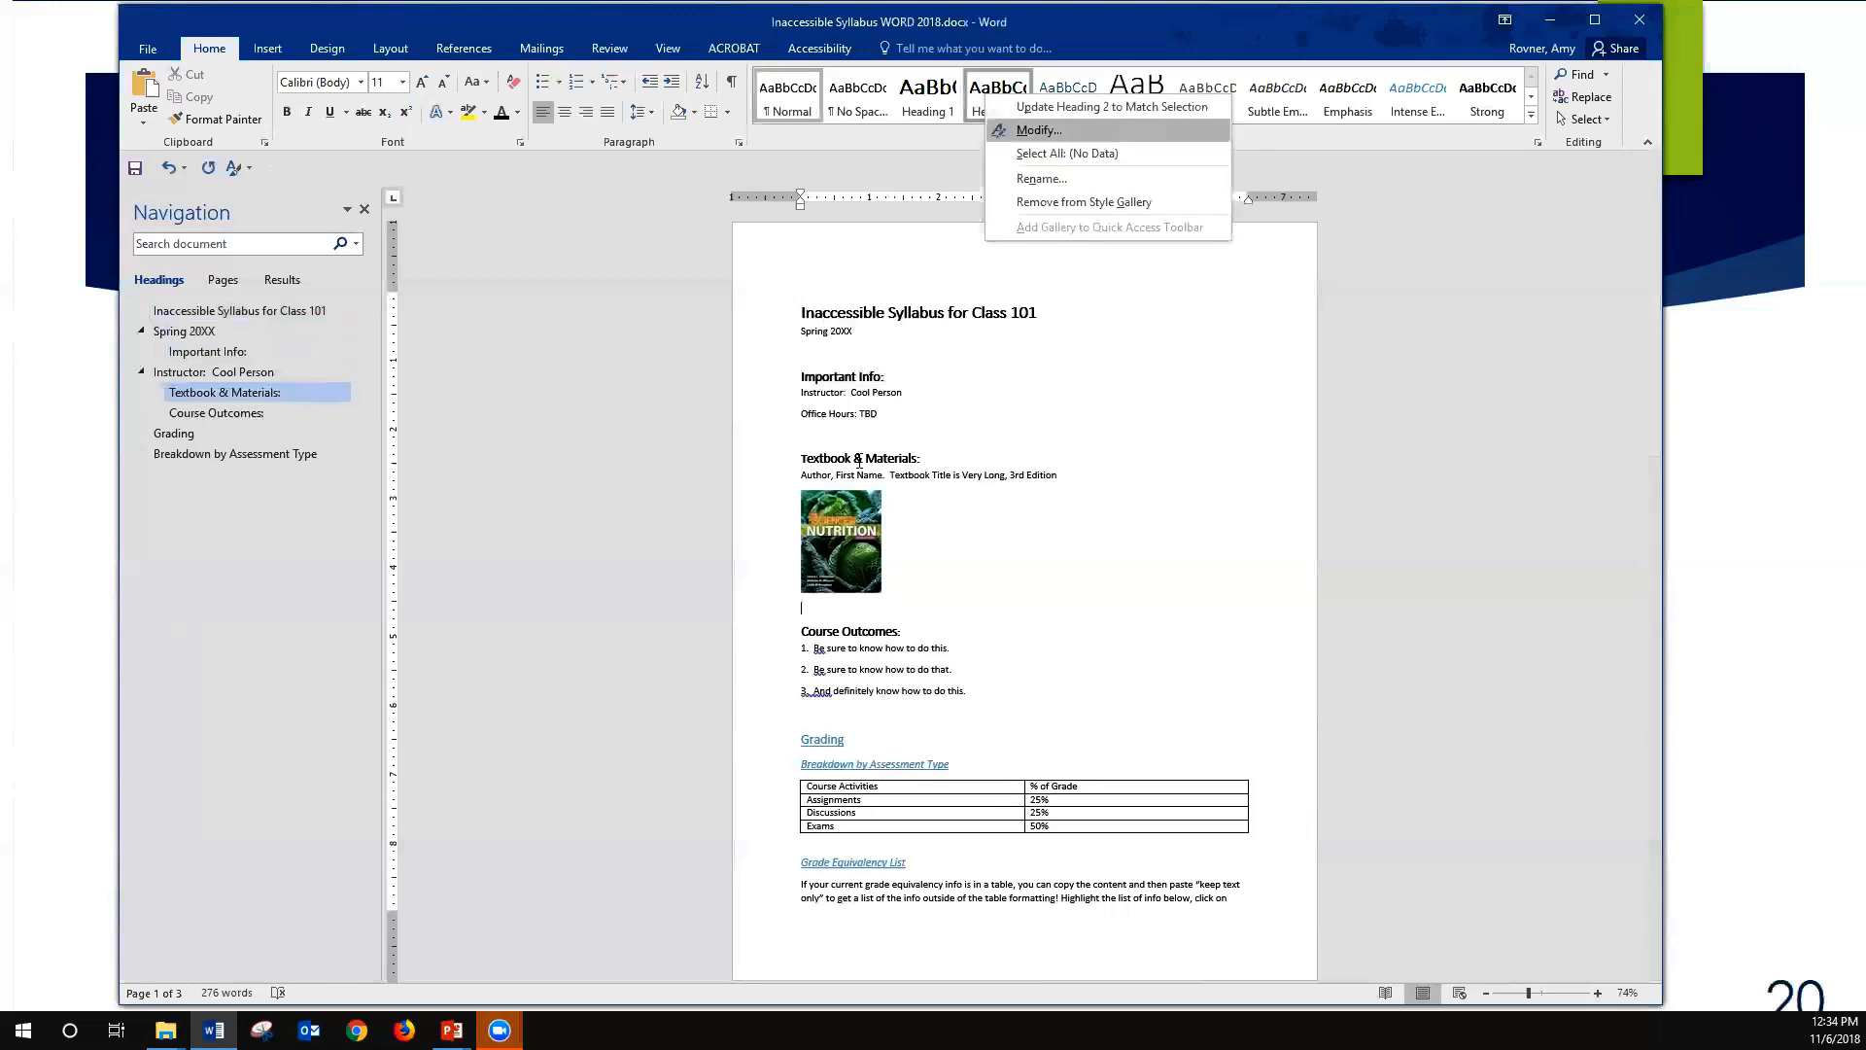
key("Return")
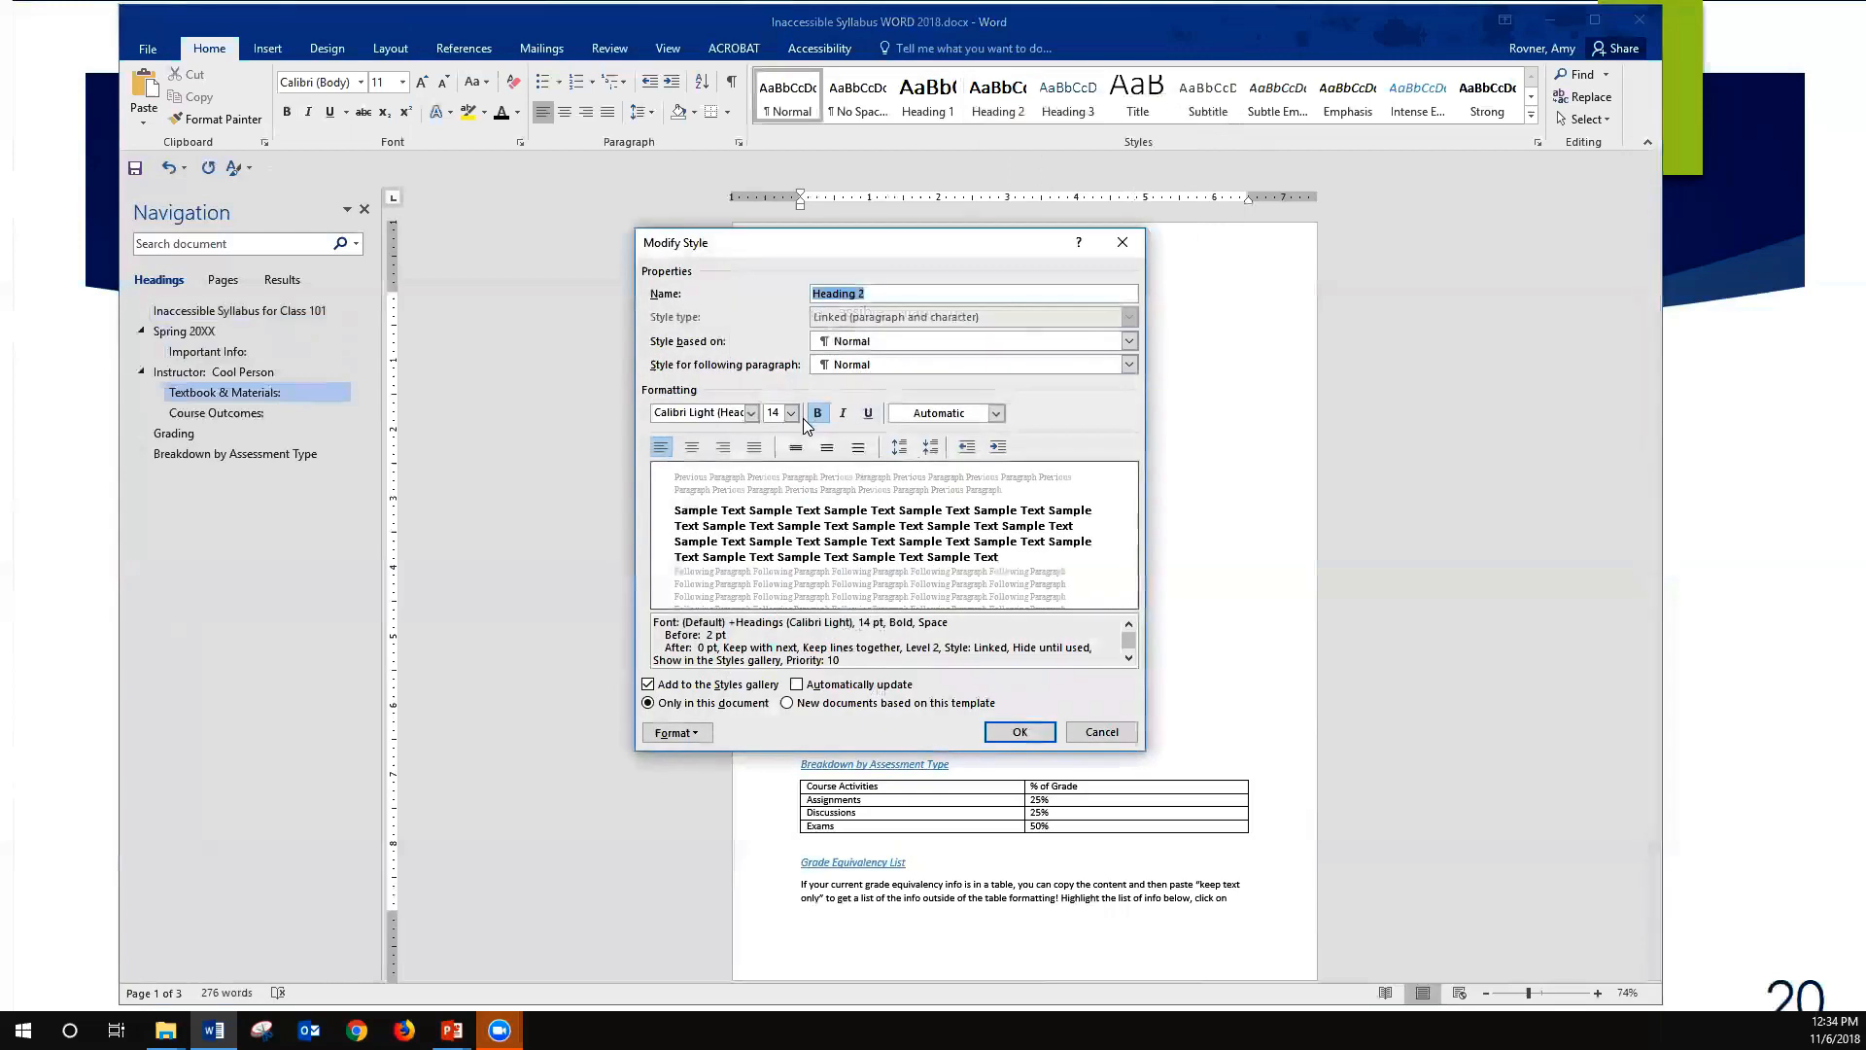
left_click(995, 413)
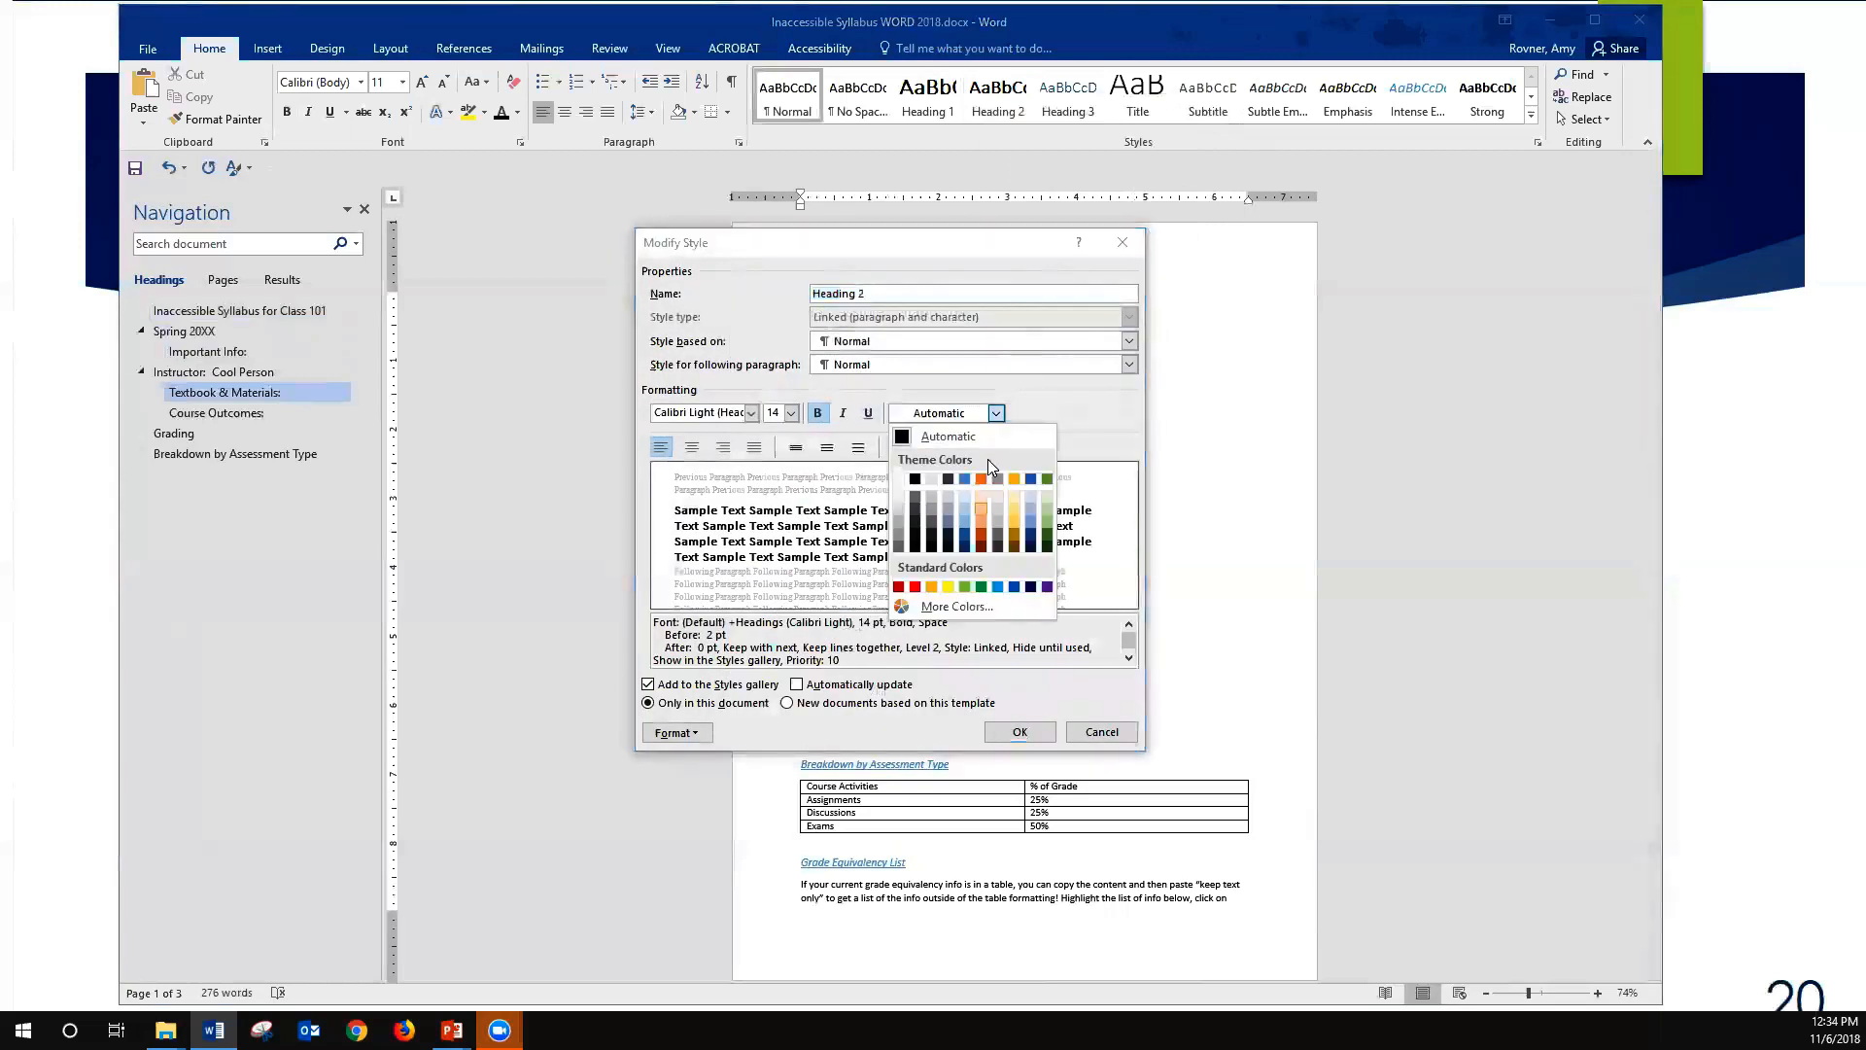
key("Down")
key("Right")
key("Return")
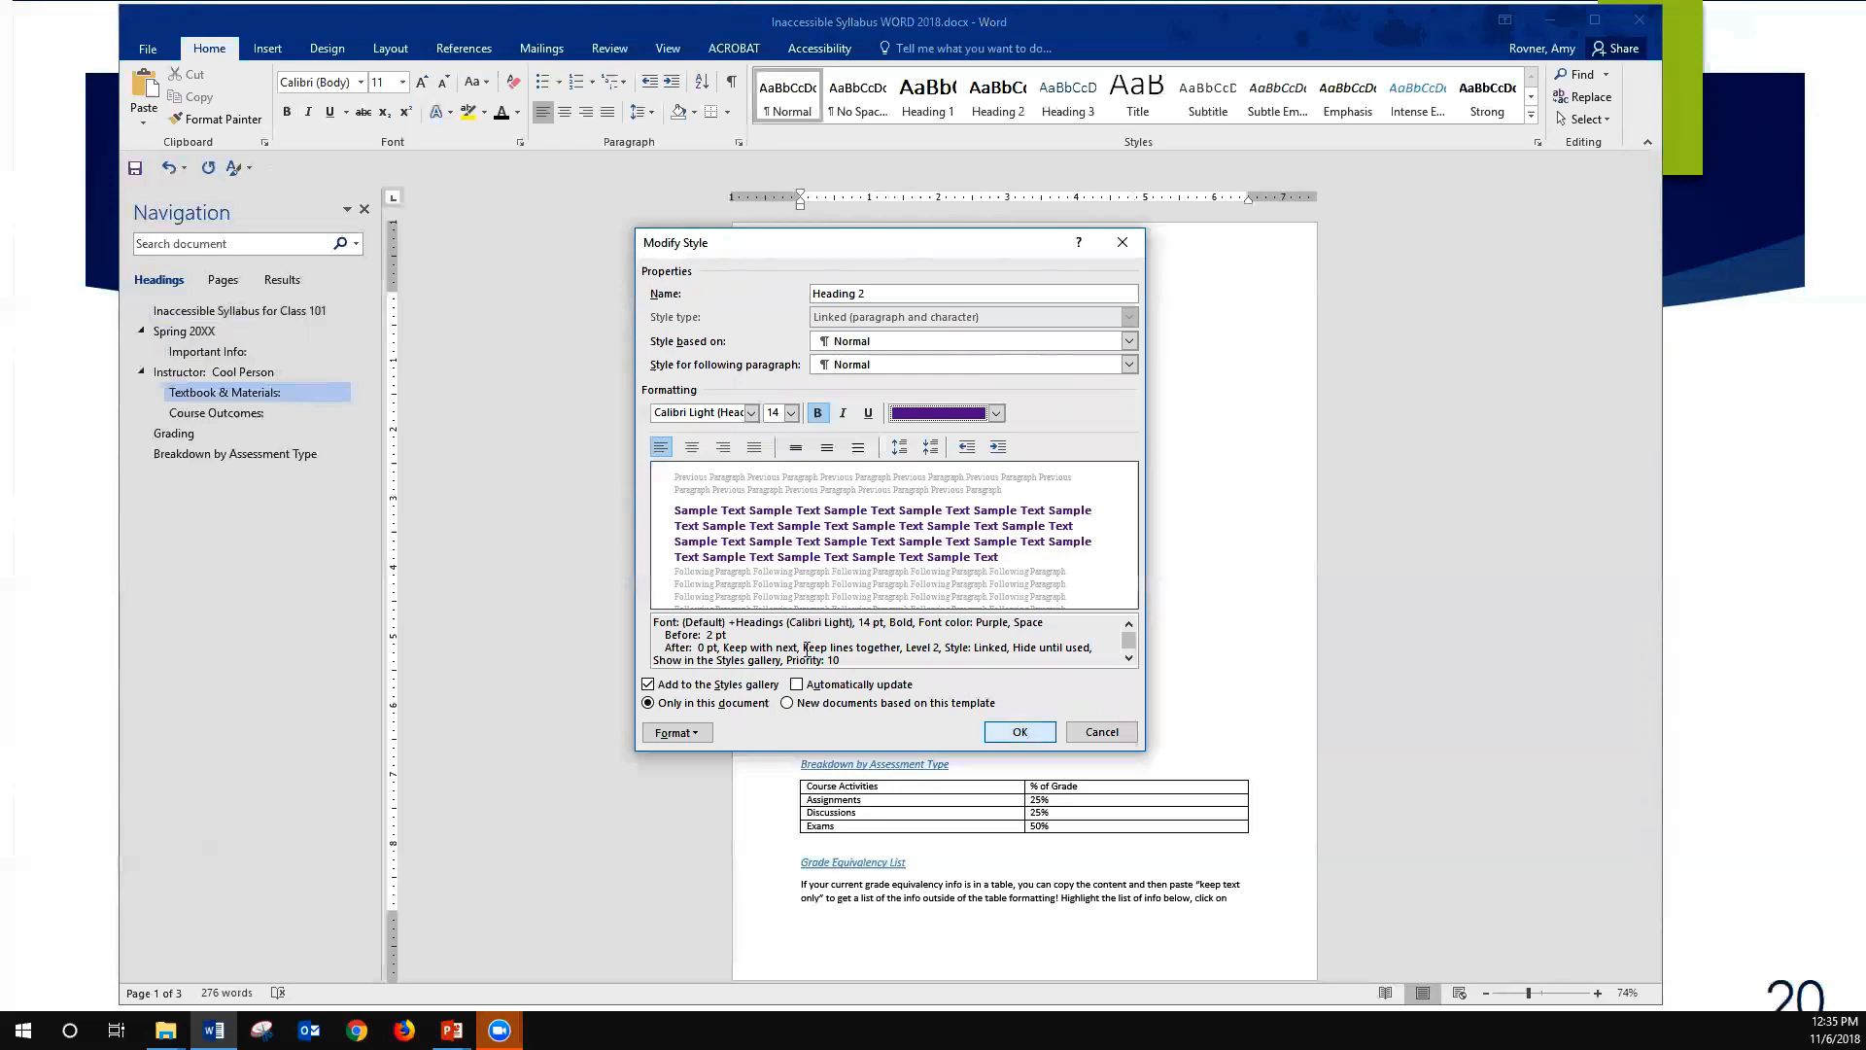
key("Return")
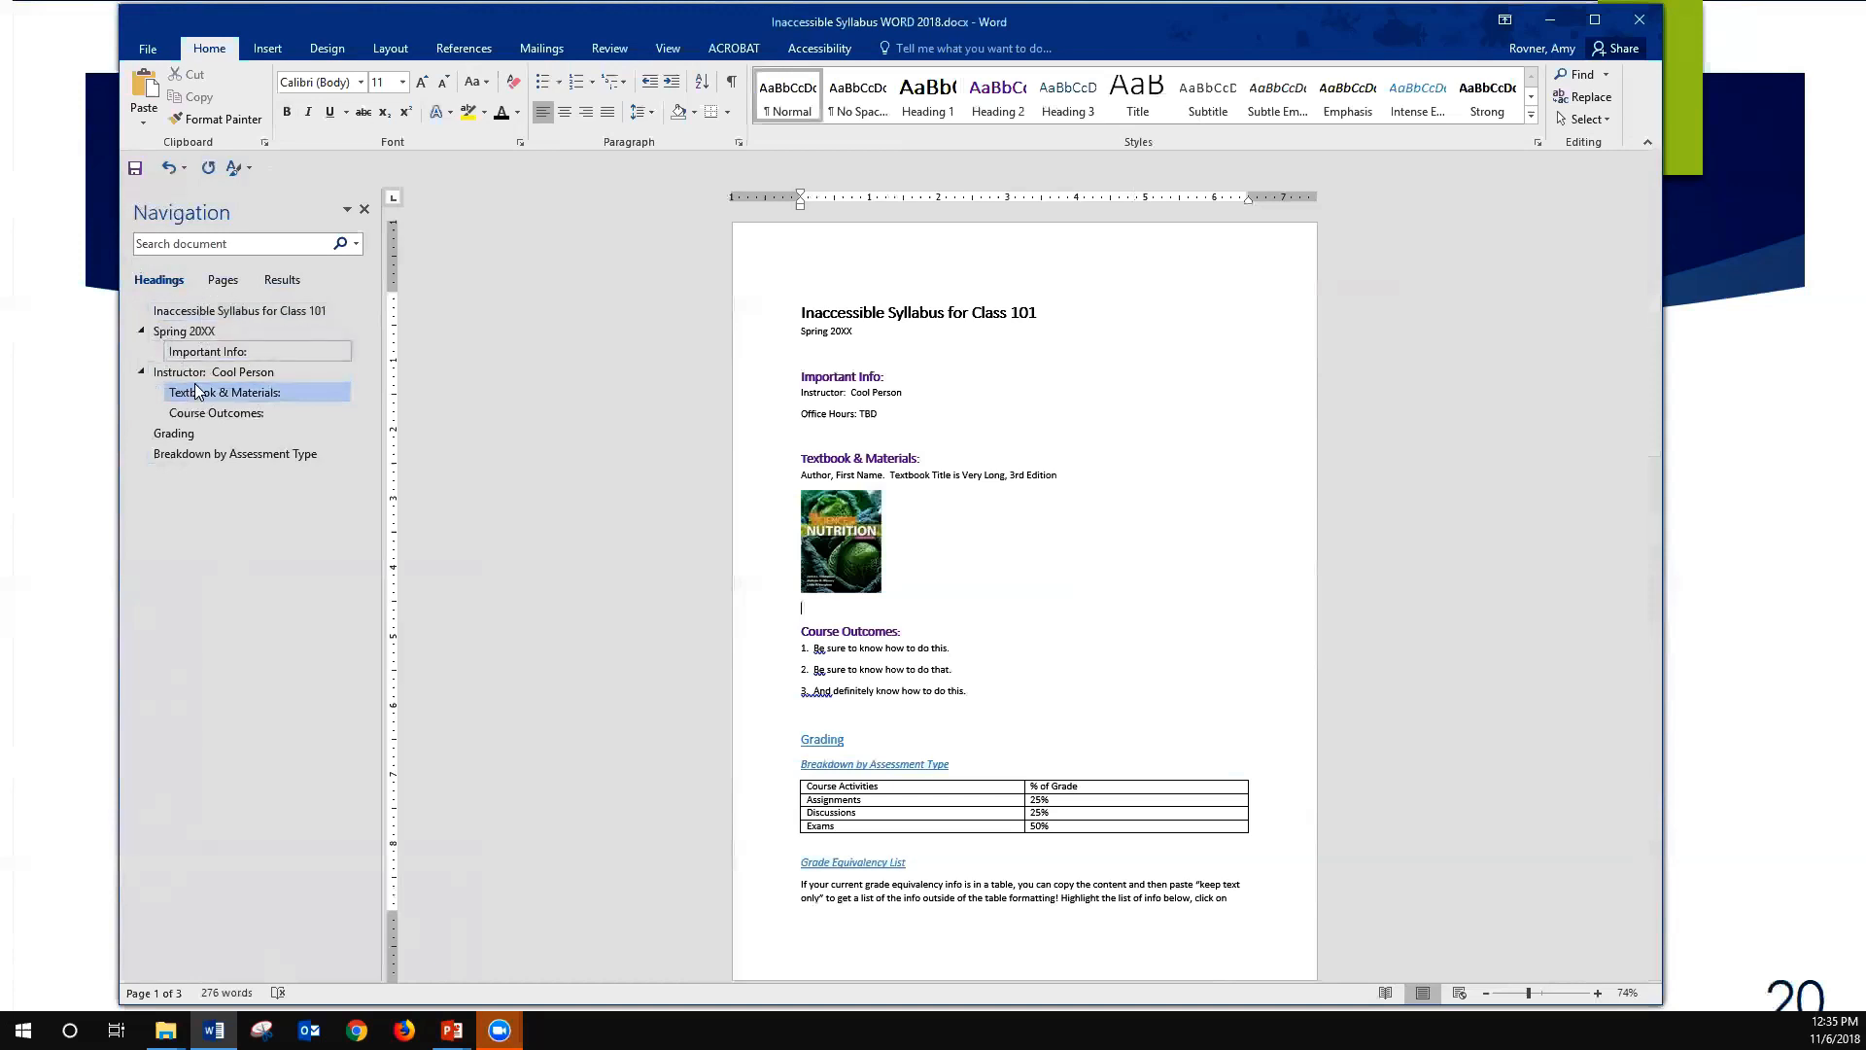
- Apply the Normal style to the "Spring 20XX" line and to the instructor and office hours lines under "Important Info:"
left_click(167, 335)
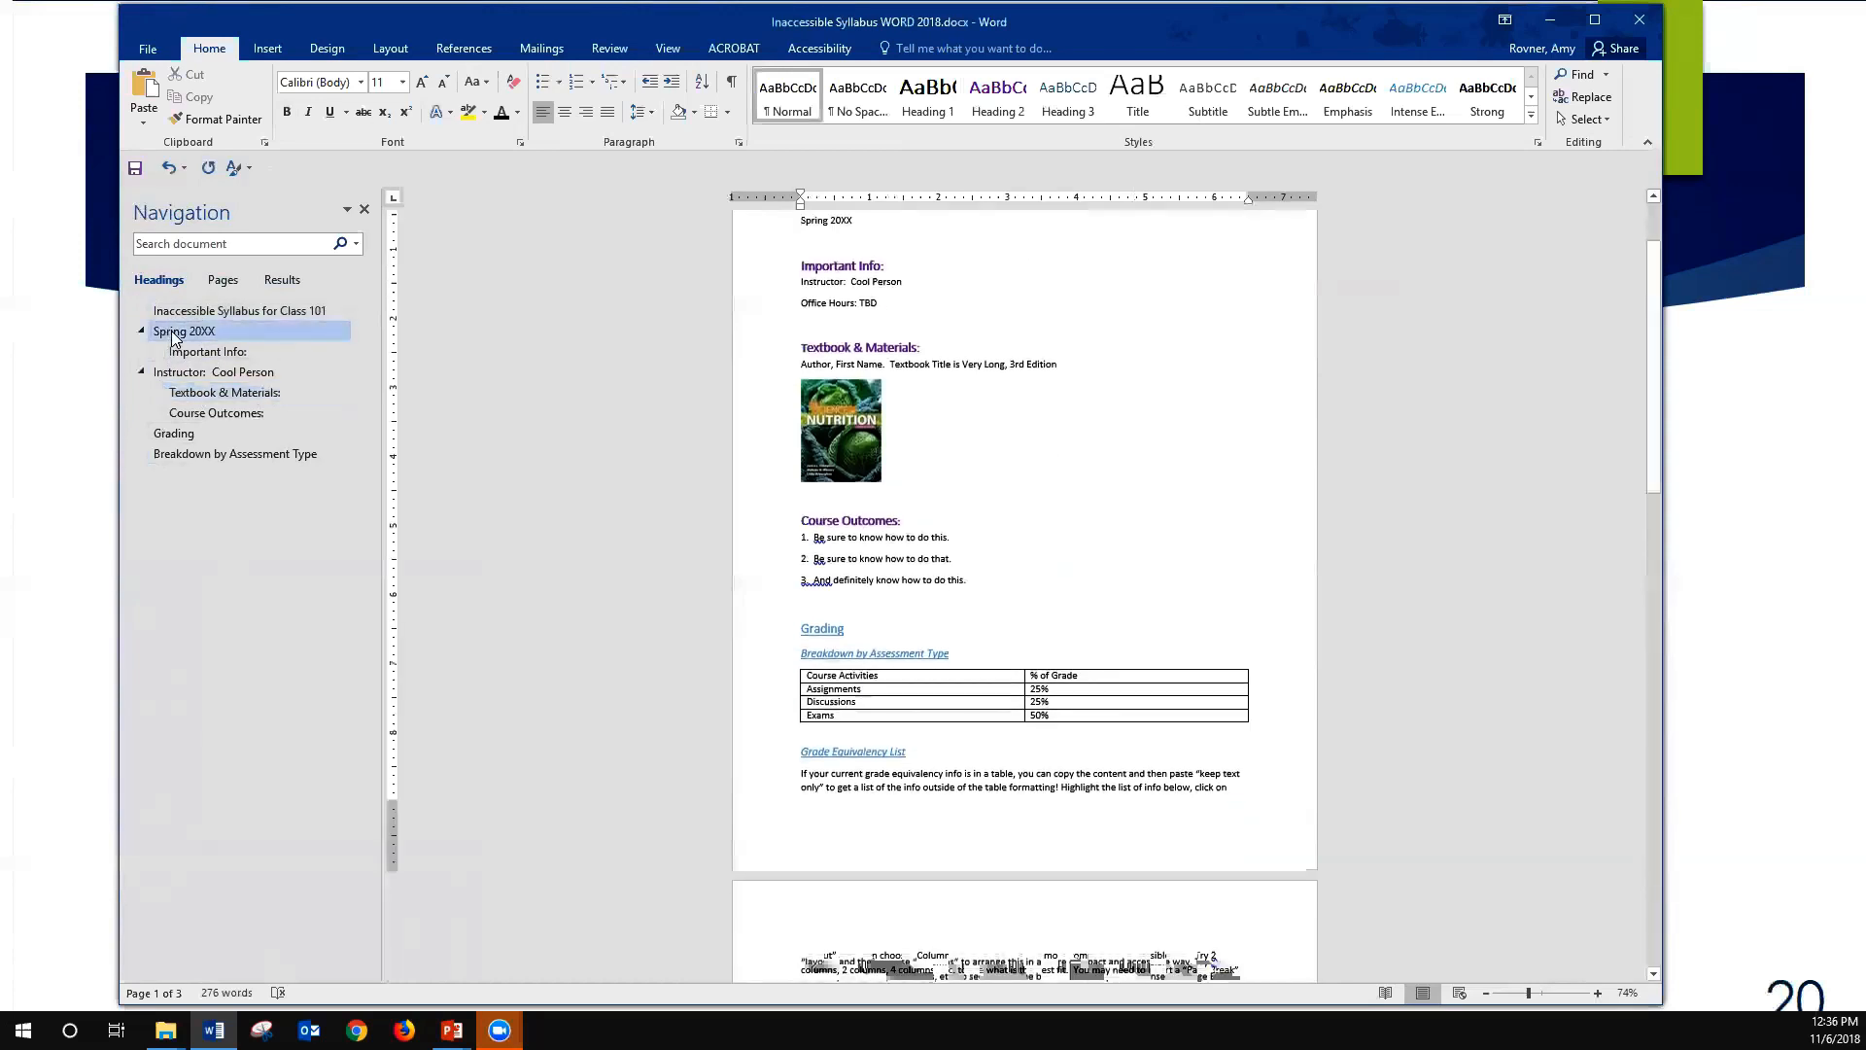
left_click_drag(853, 334, 799, 333)
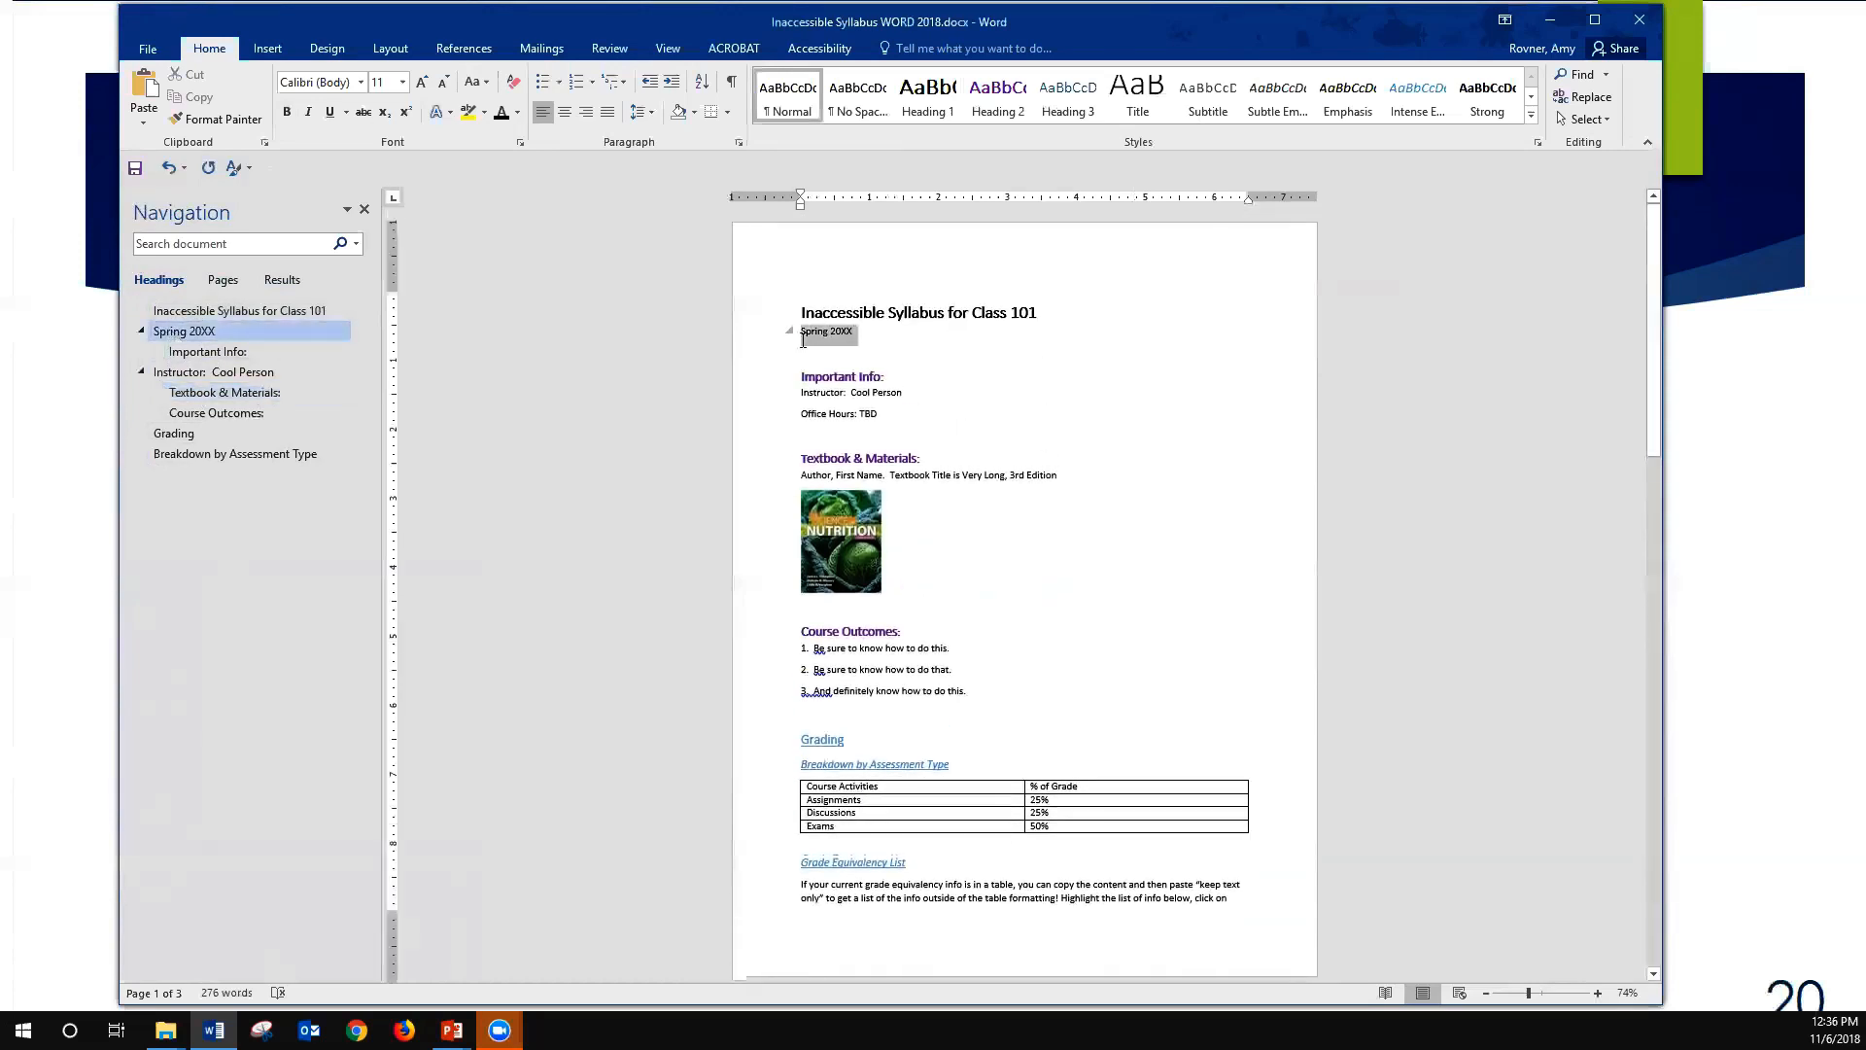
left_click(766, 103)
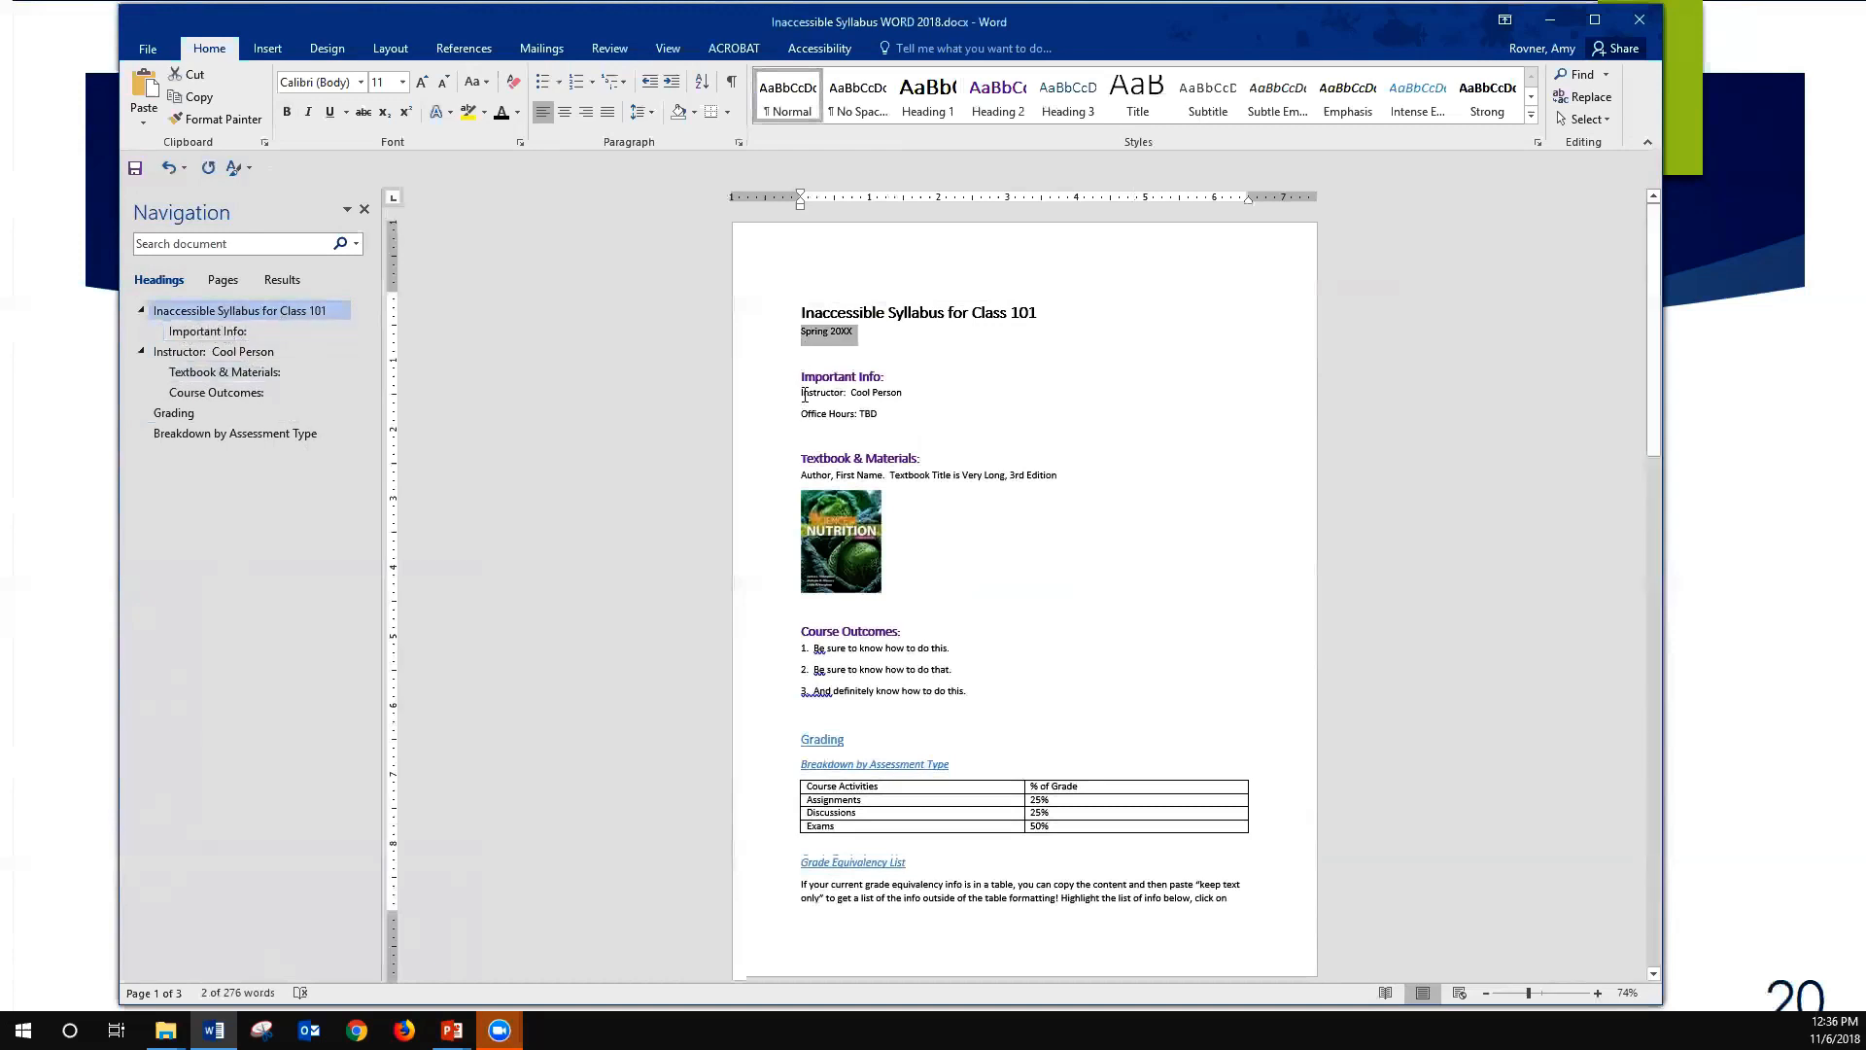
left_click_drag(804, 393, 837, 414)
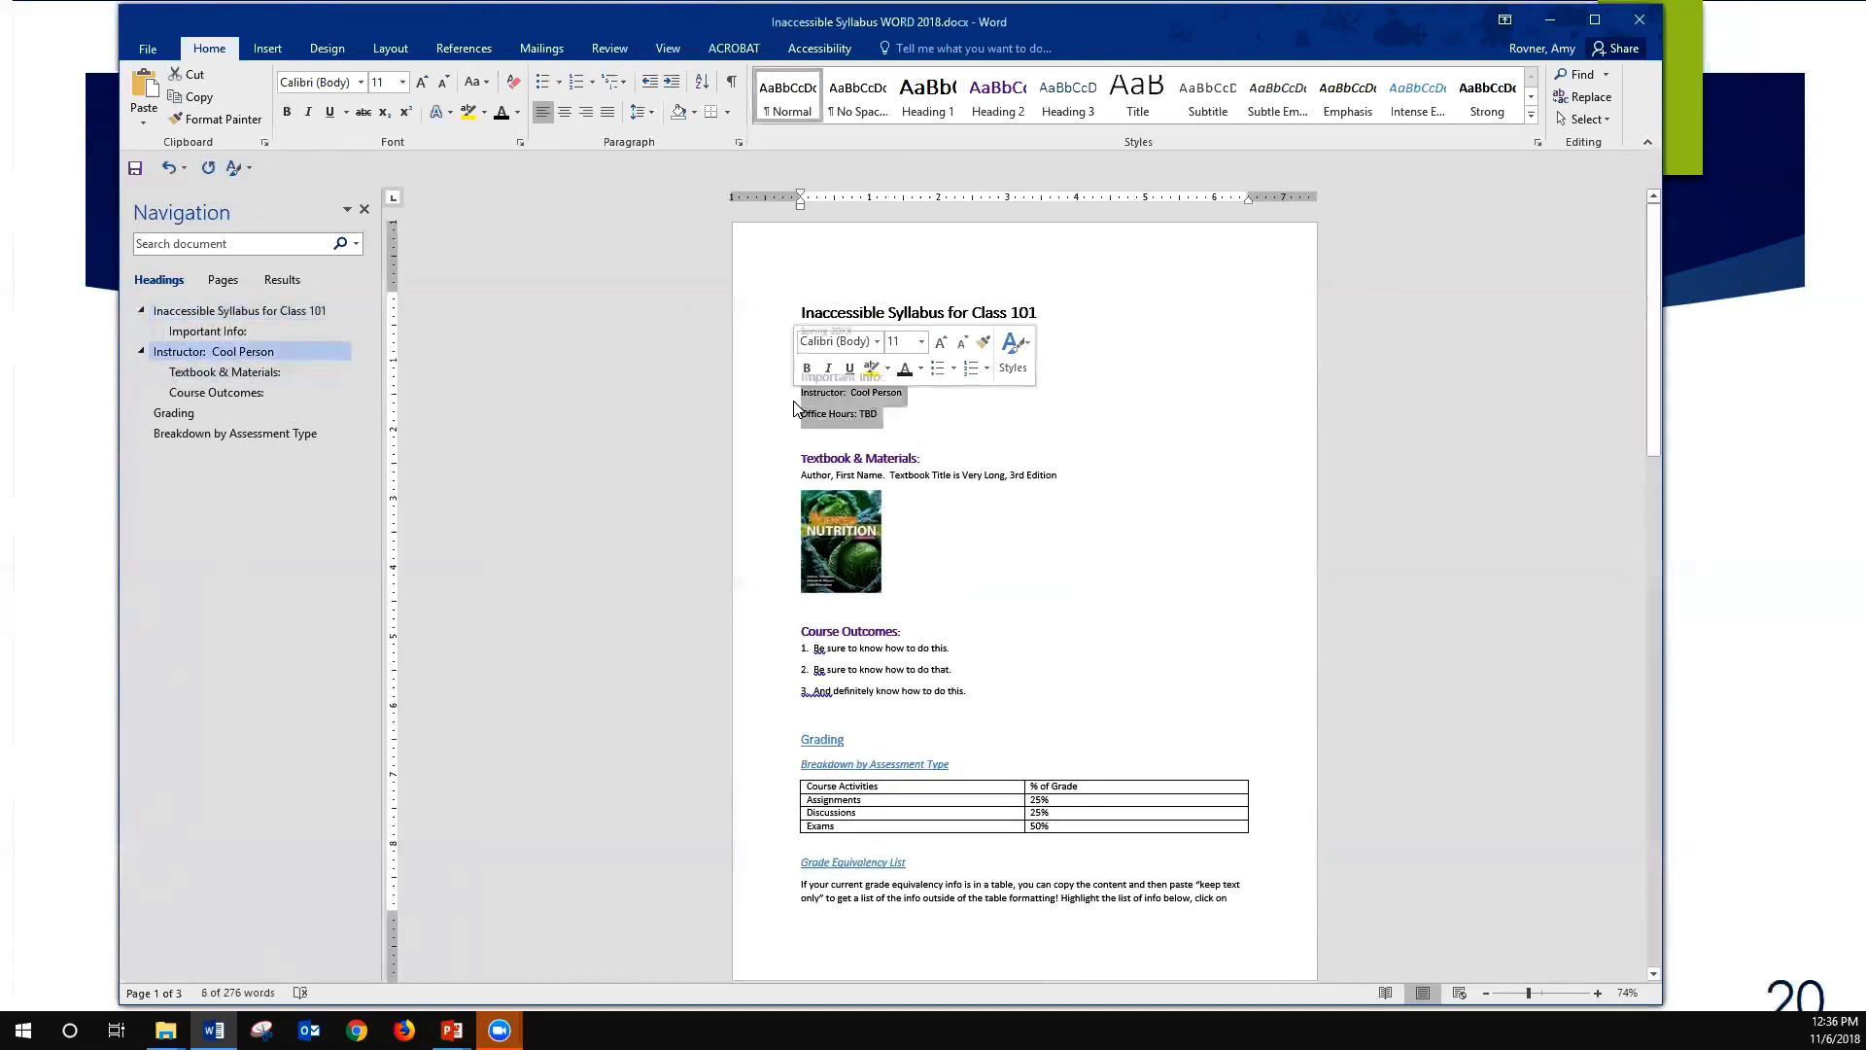
left_click(803, 110)
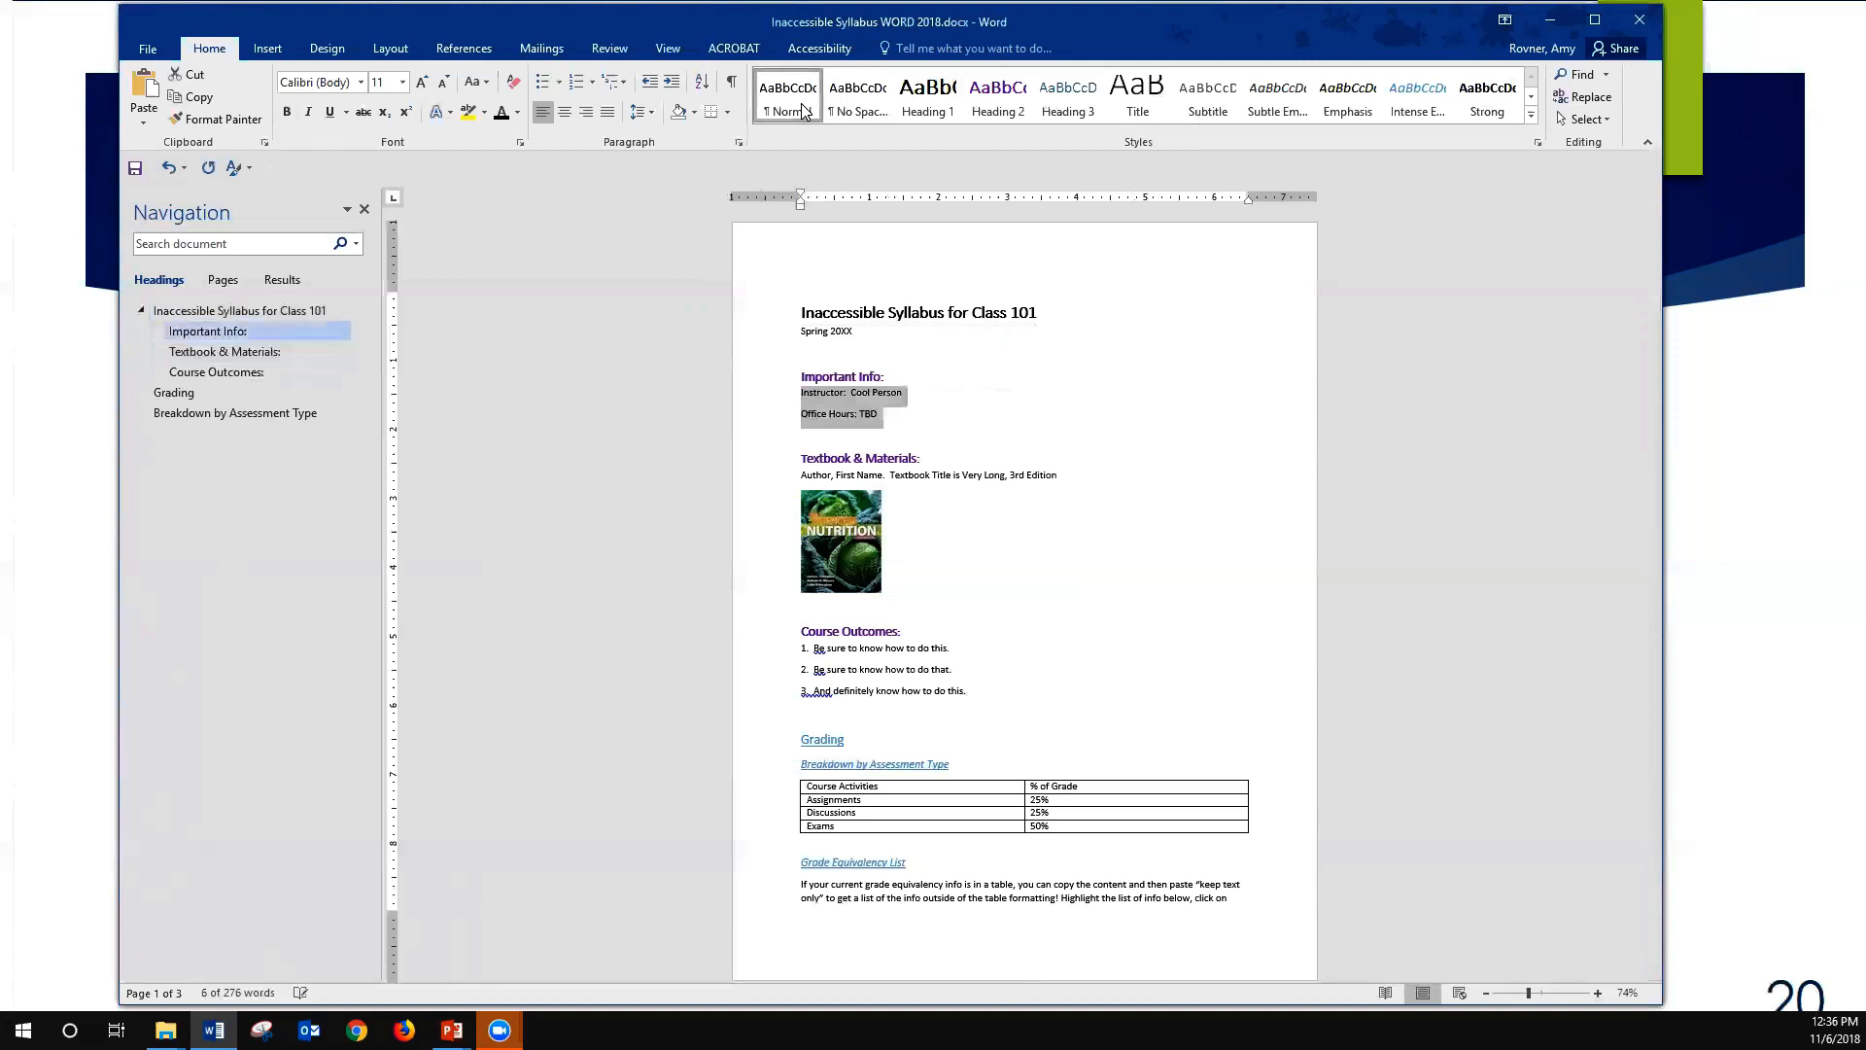
- Test the heading navigation by jumping between "Important Info:", "Textbook & Materials:" and "Course Outcomes:", and look through the document's pages
left_click(292, 350)
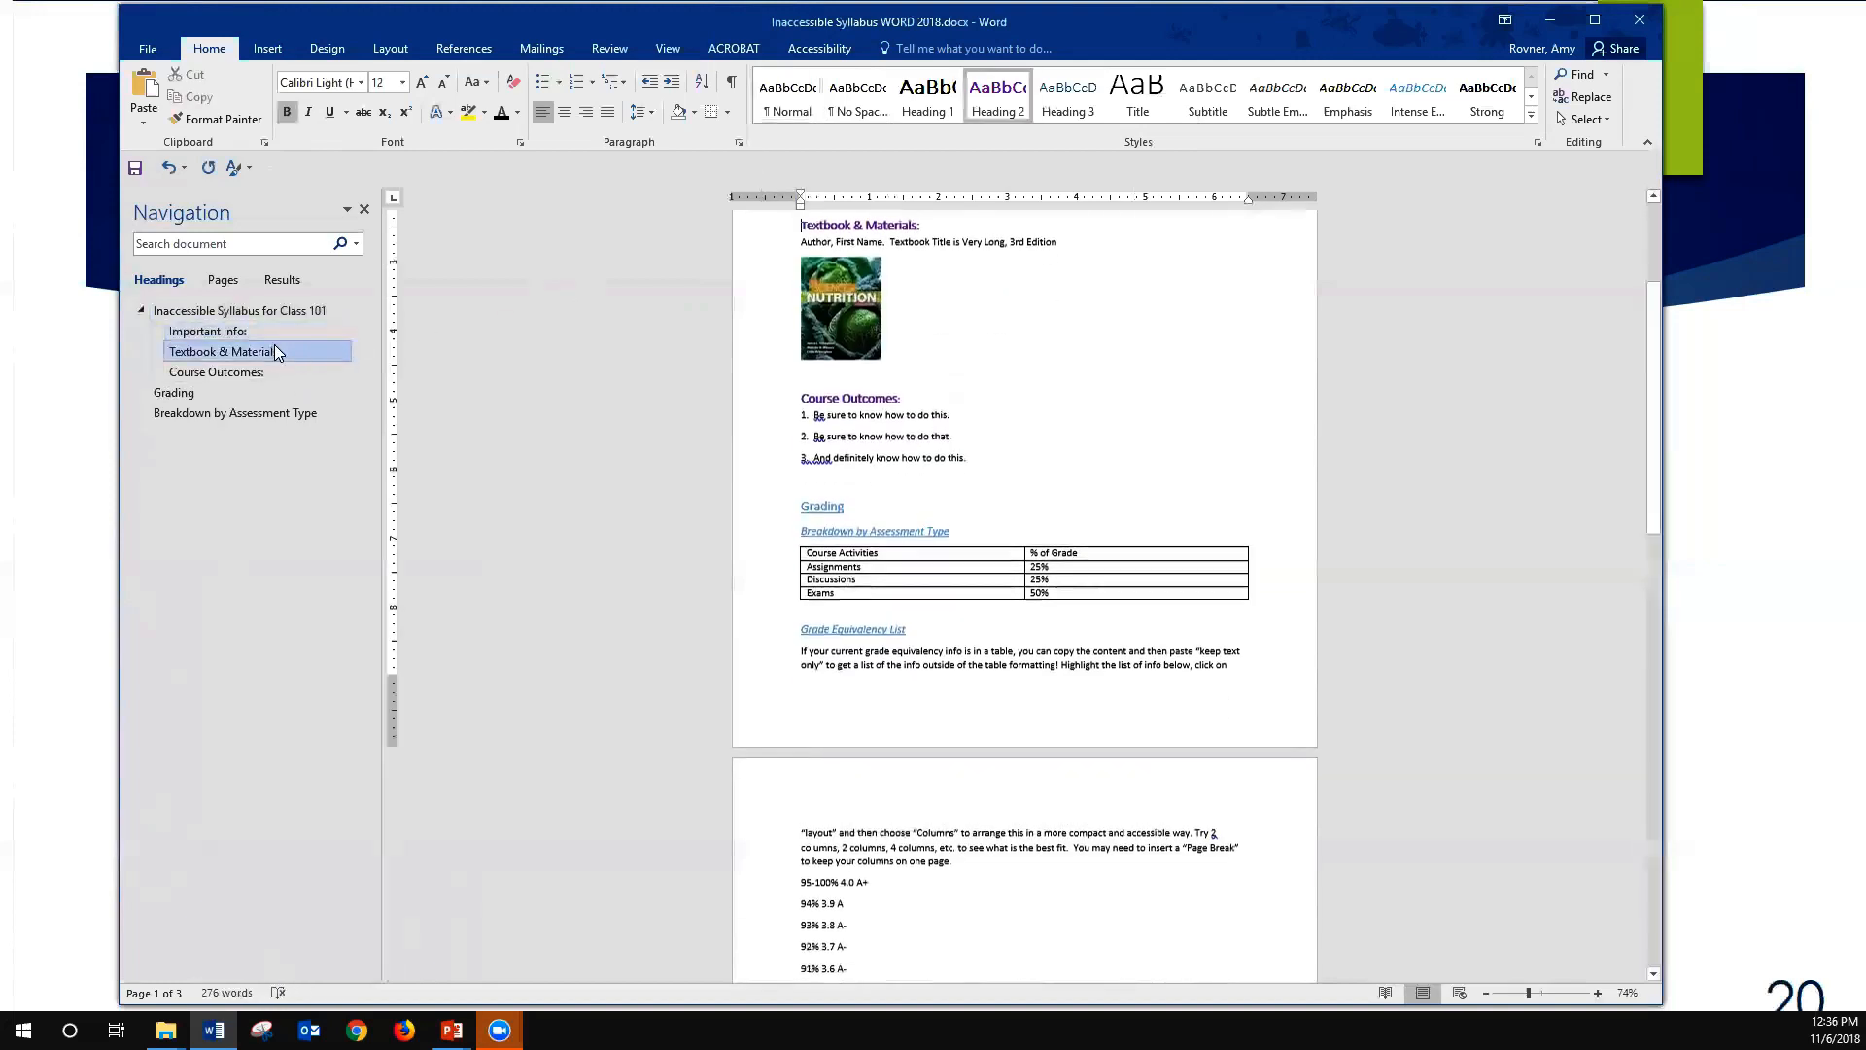
left_click(191, 335)
left_click(192, 353)
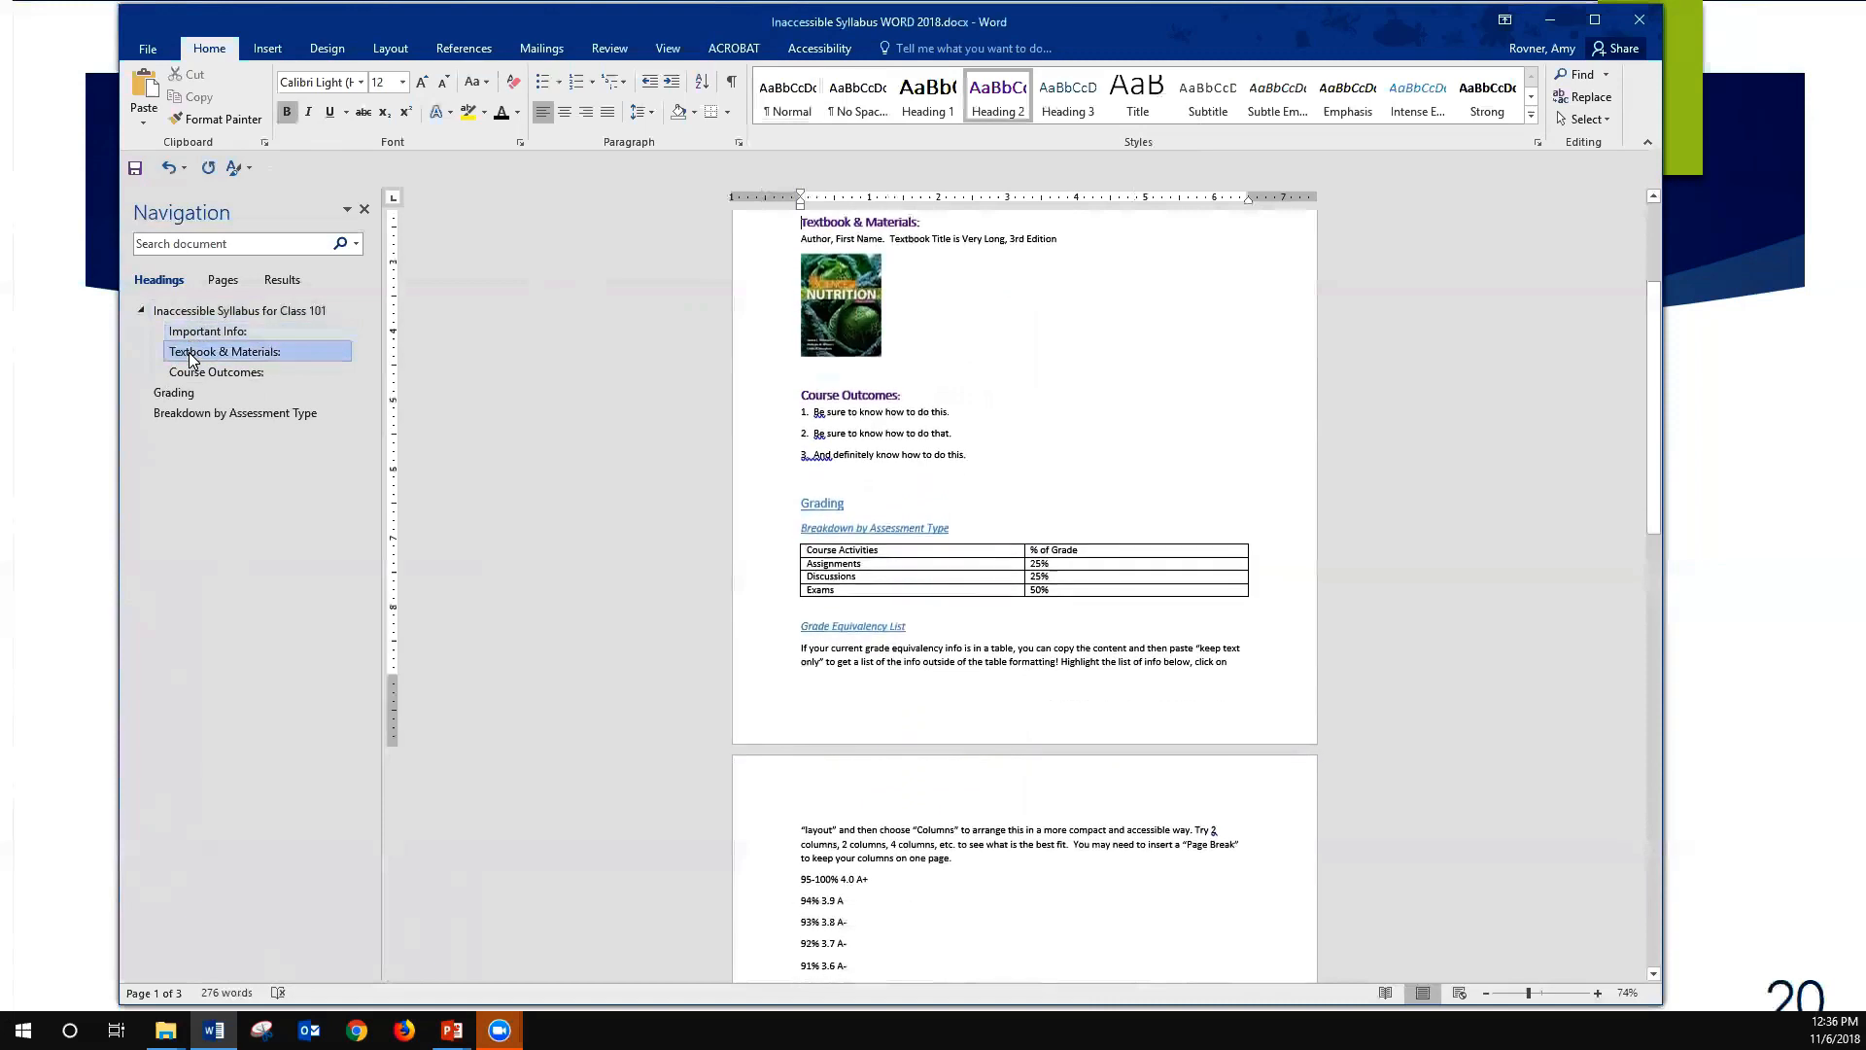
left_click(187, 373)
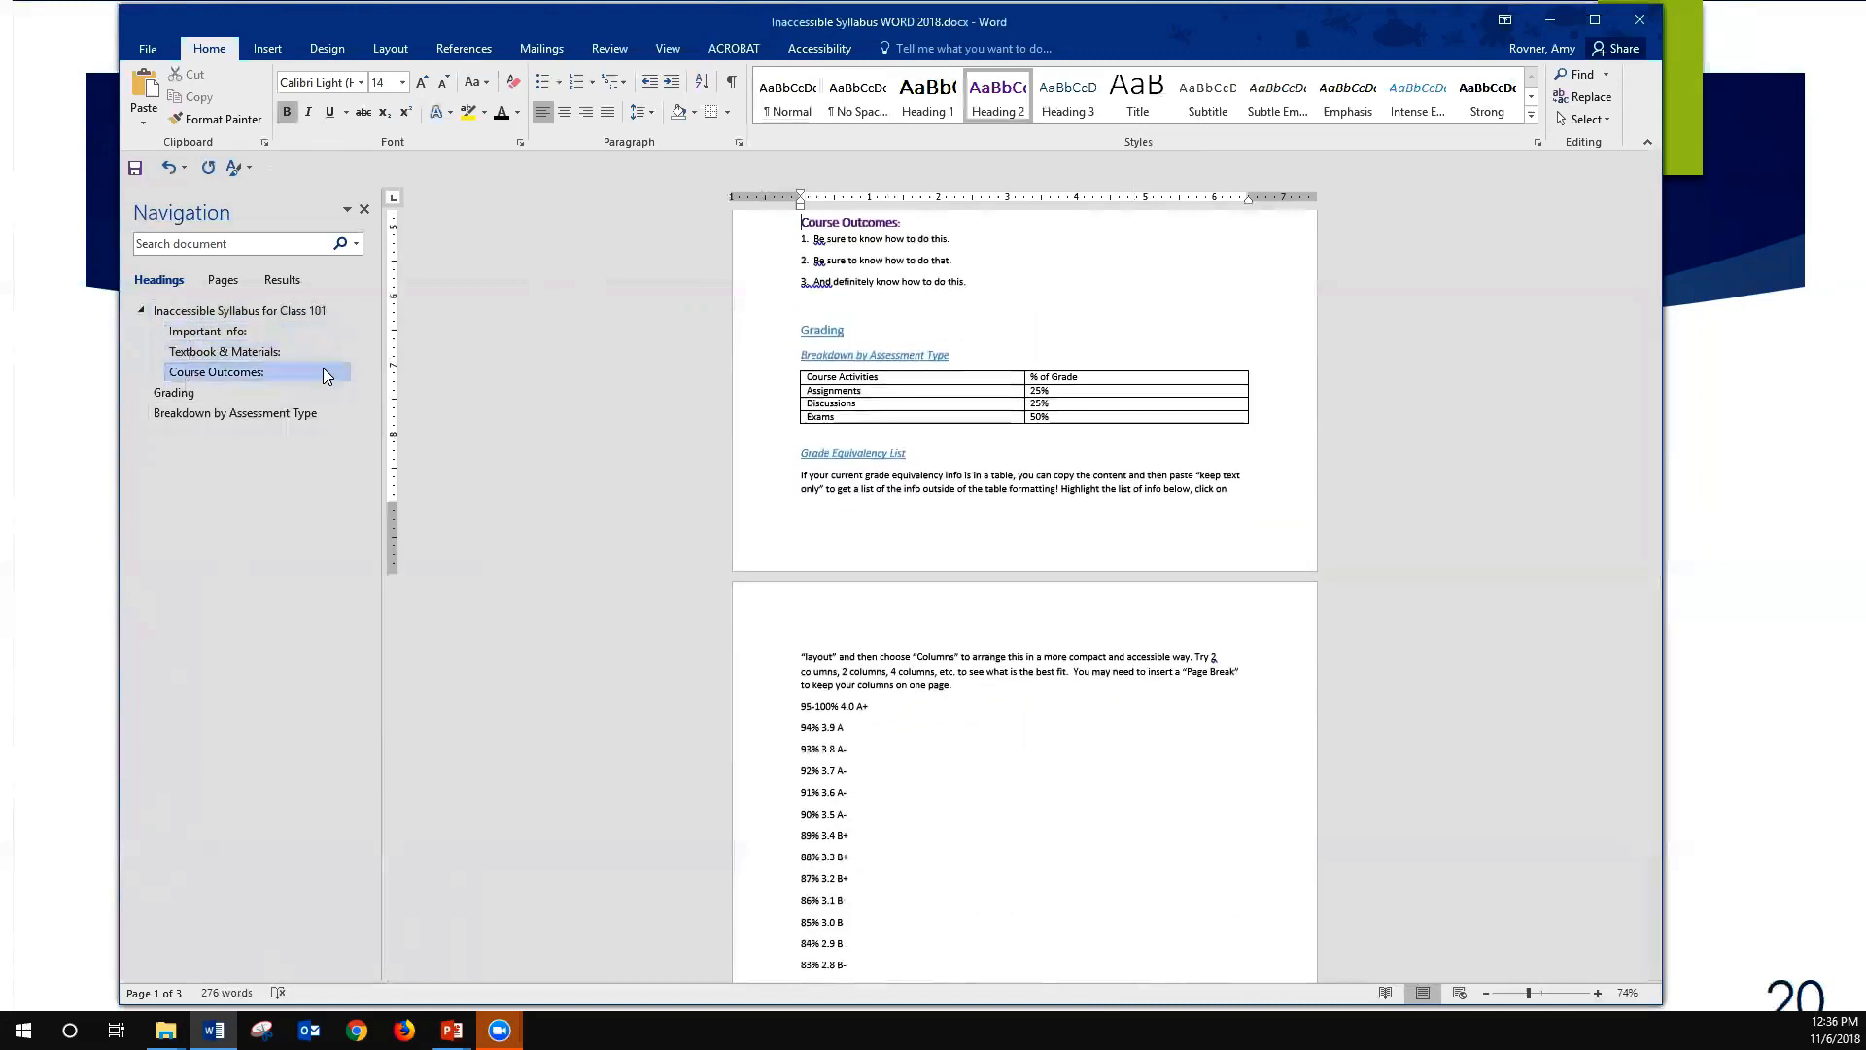
left_click(265, 355)
left_click(237, 332)
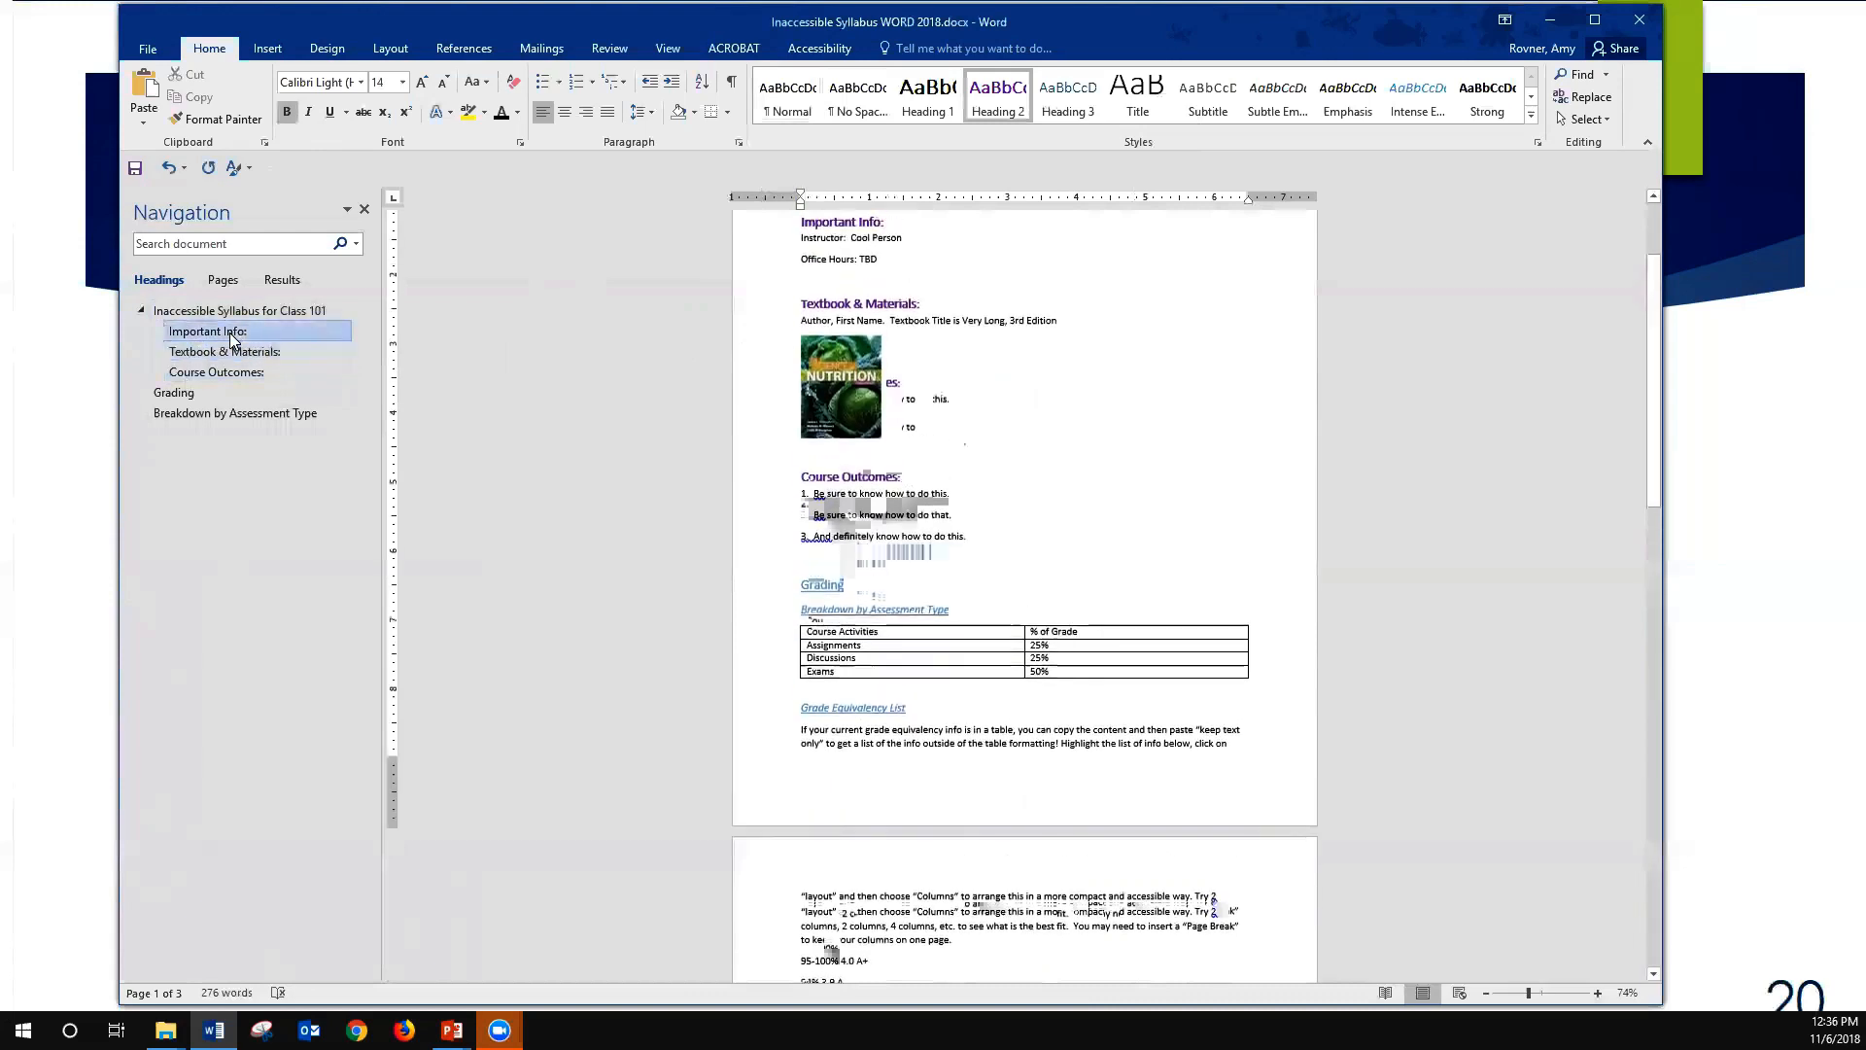
left_click(226, 352)
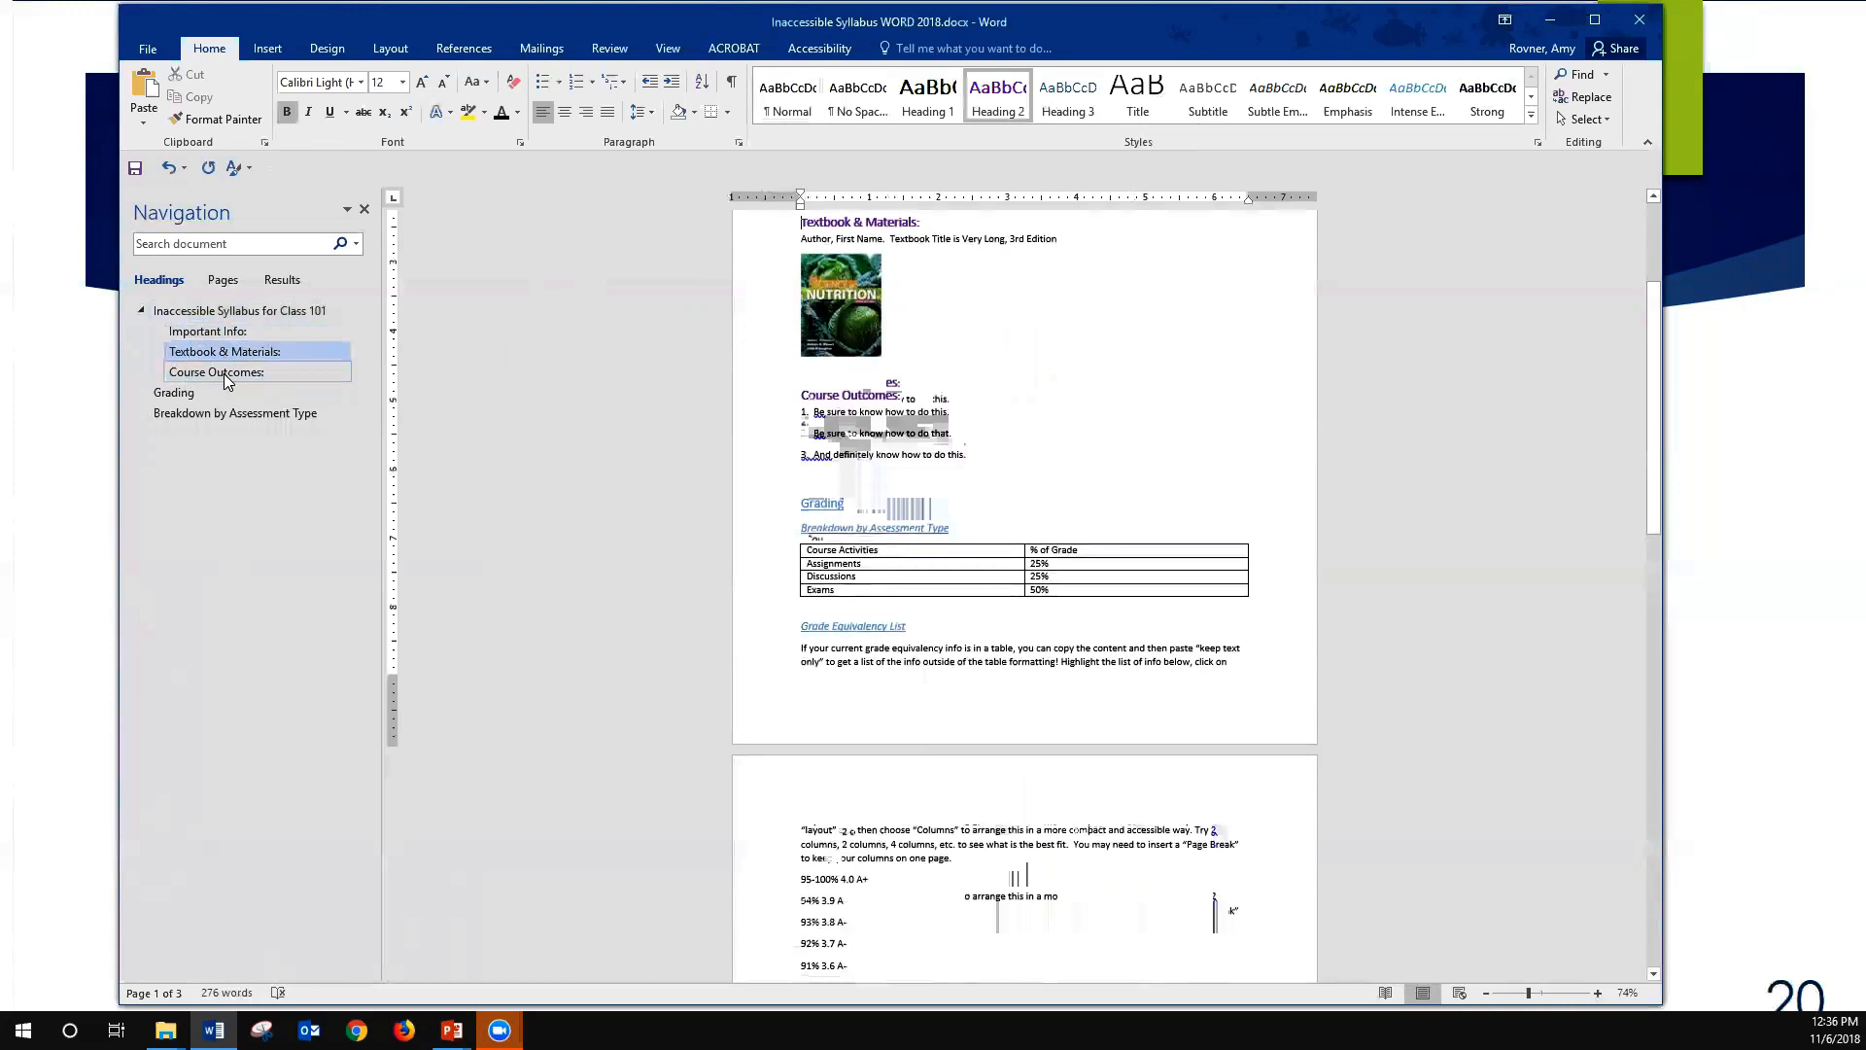
left_click(226, 376)
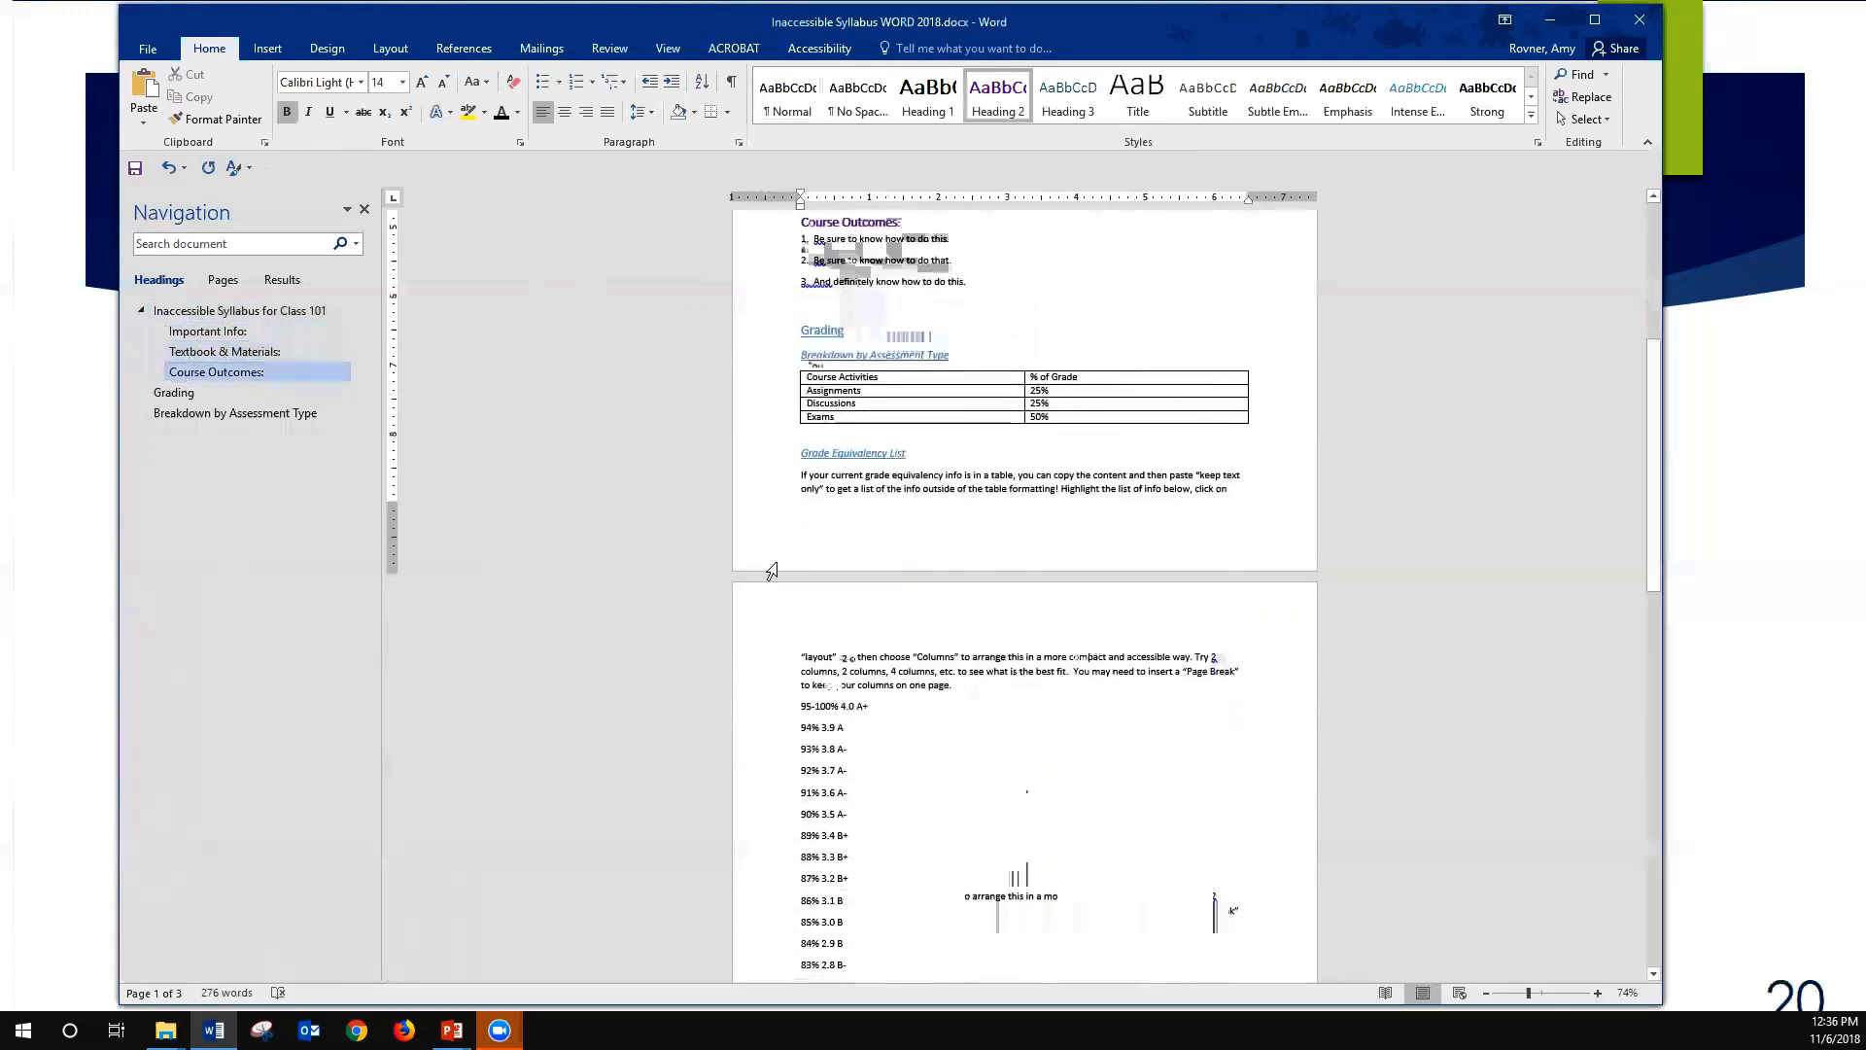
scroll(771, 571, "up", 2)
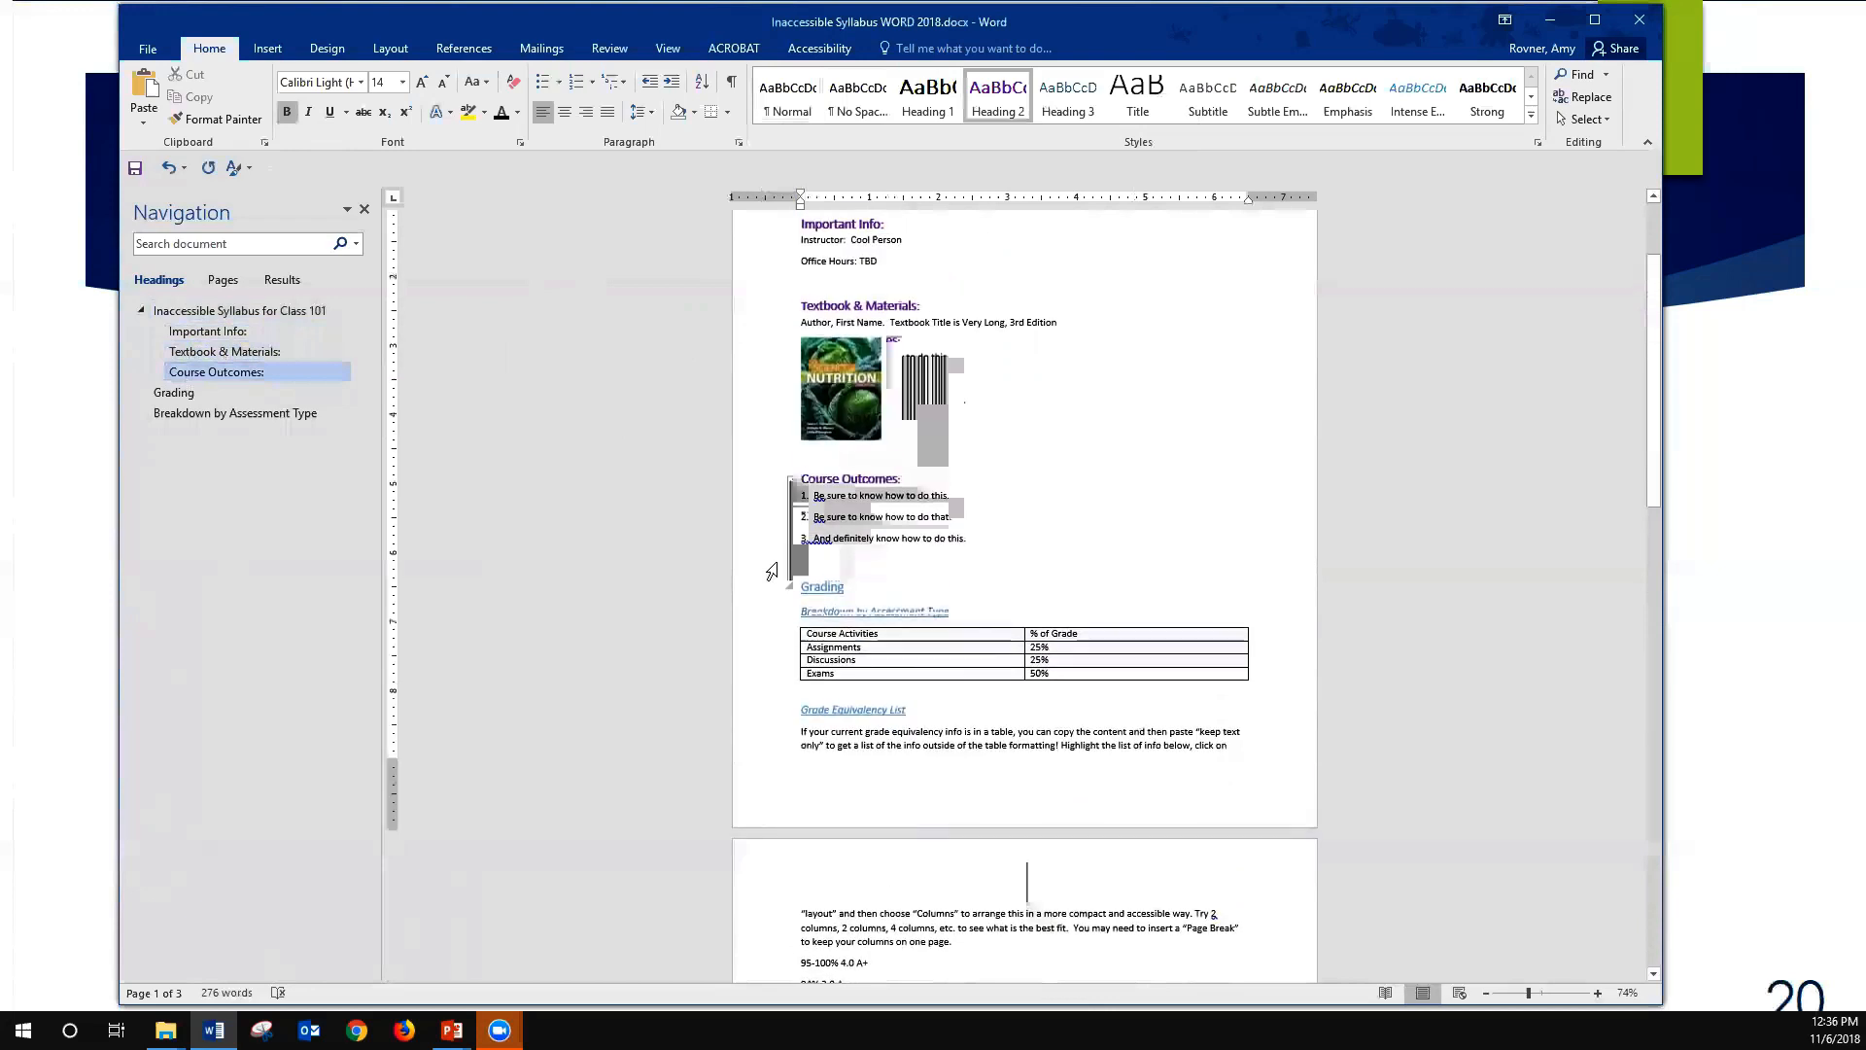
scroll(770, 572, "down", 4)
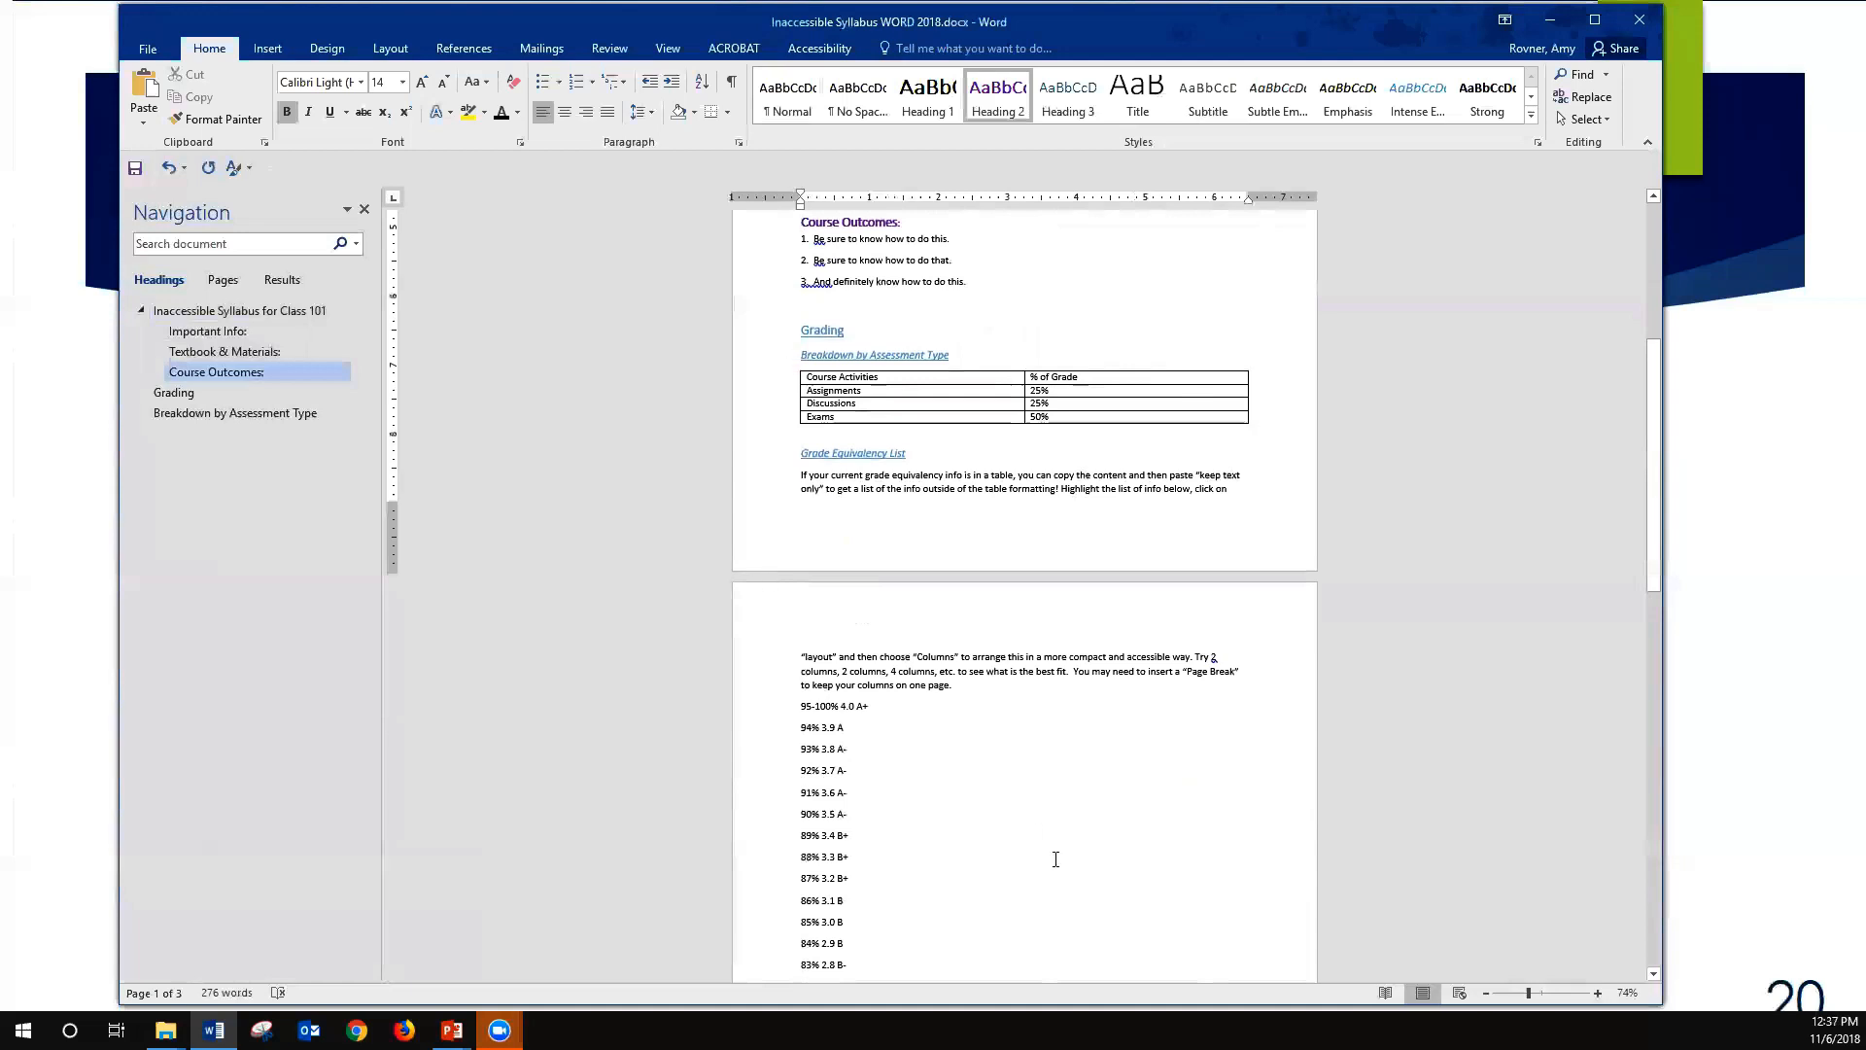
scroll(1057, 862, "down", 3)
scroll(1073, 861, "up", 8)
scroll(1073, 861, "up", 2)
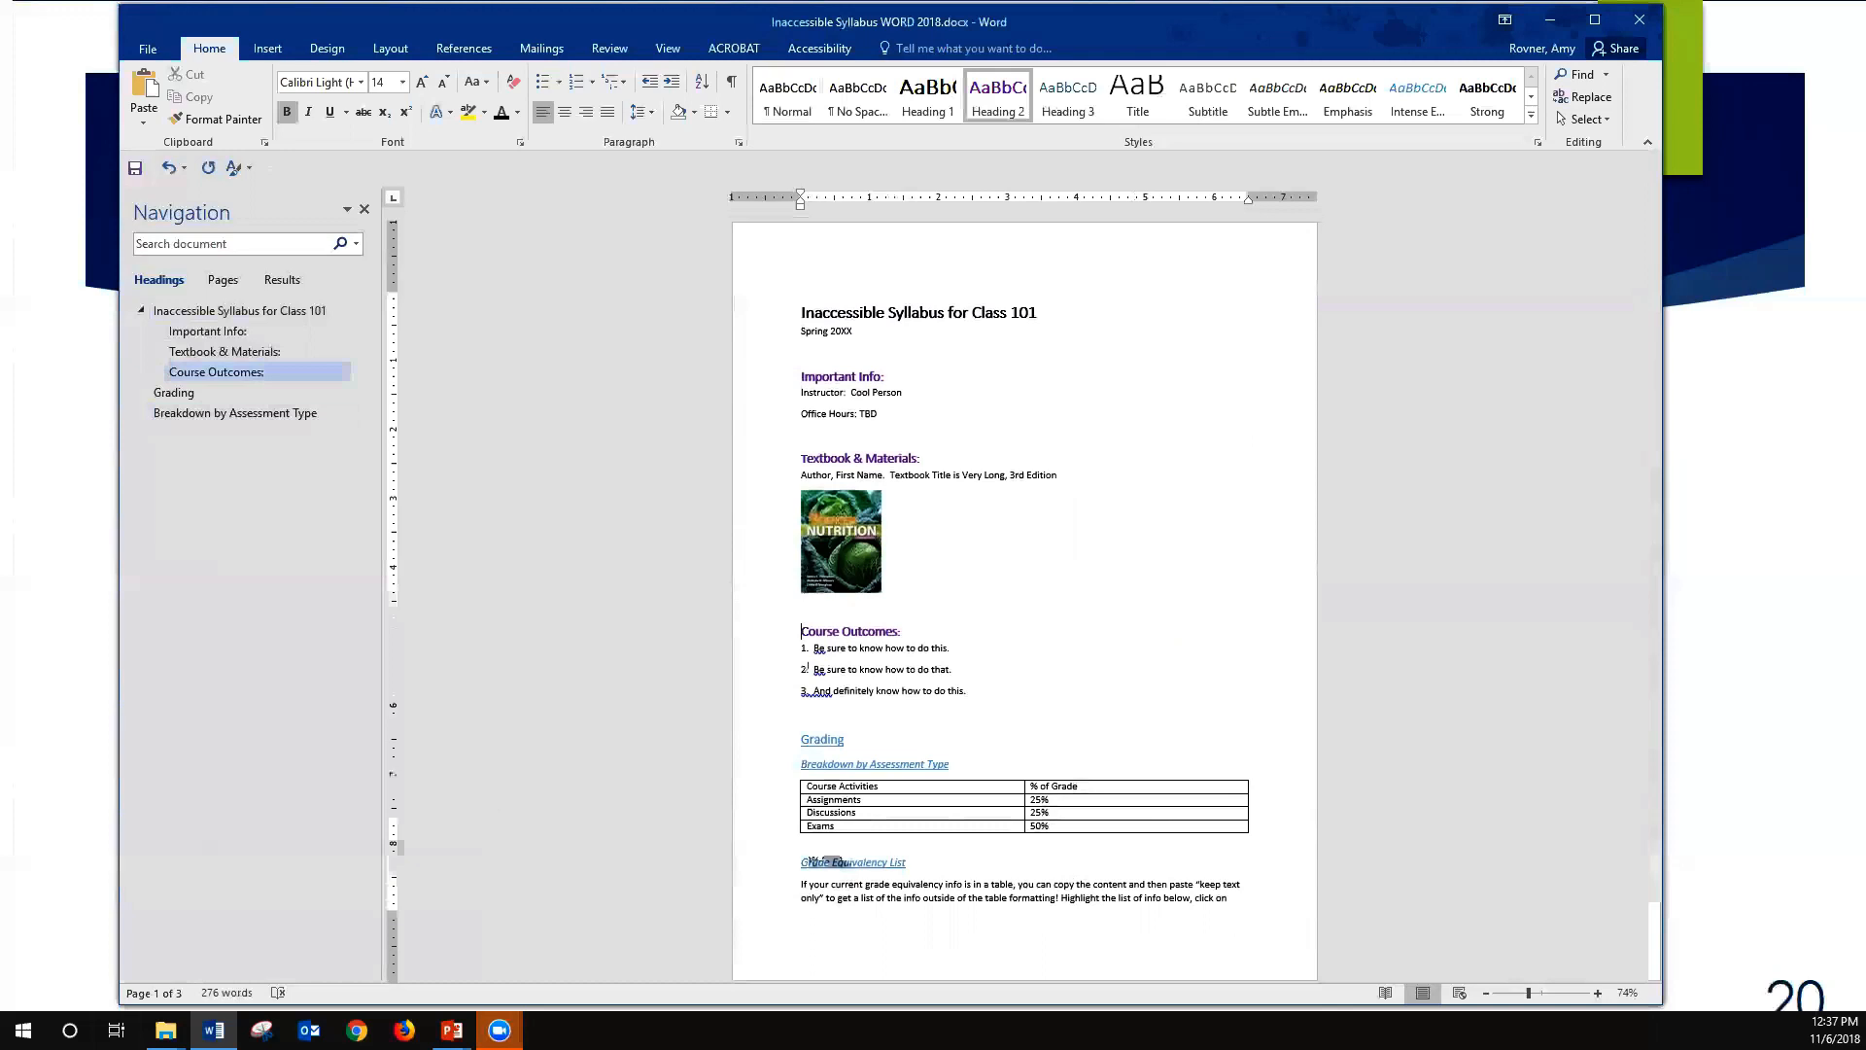
- Minimize the syllabus document window to return to the presentation slide
key("alt+Tab")
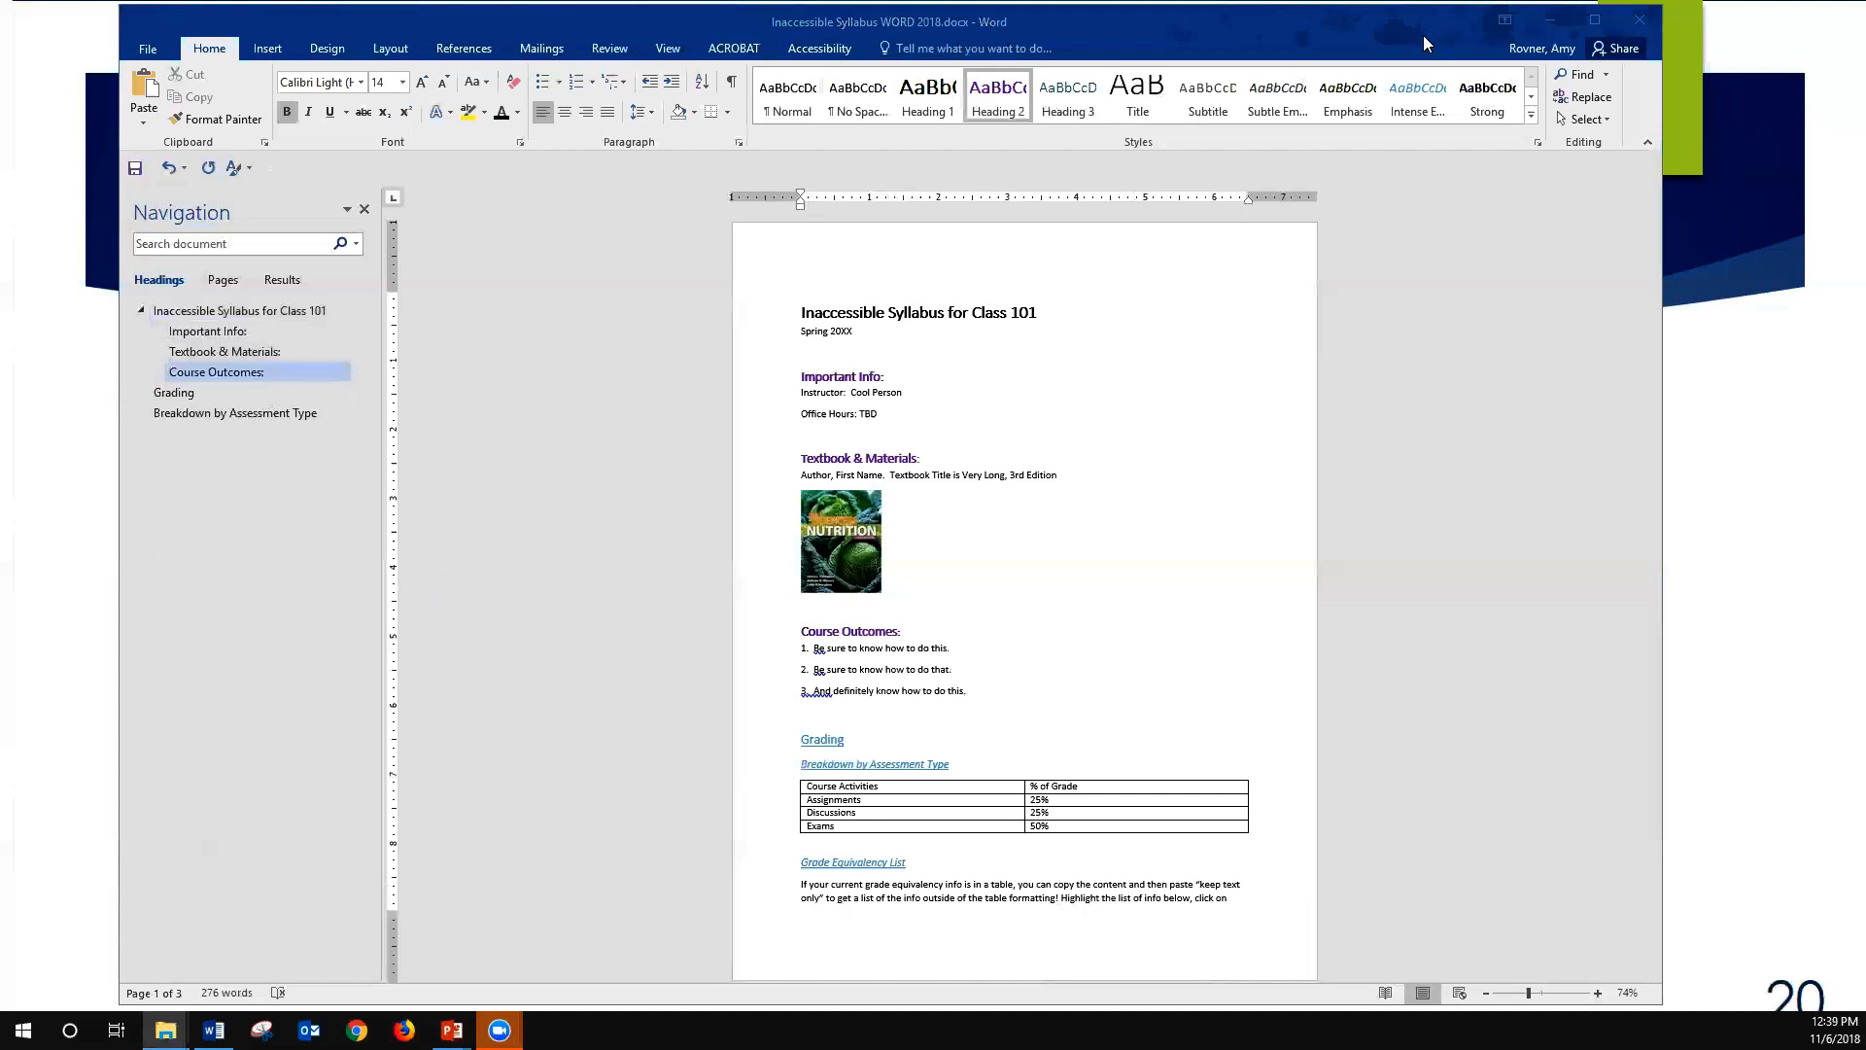
left_click(1548, 12)
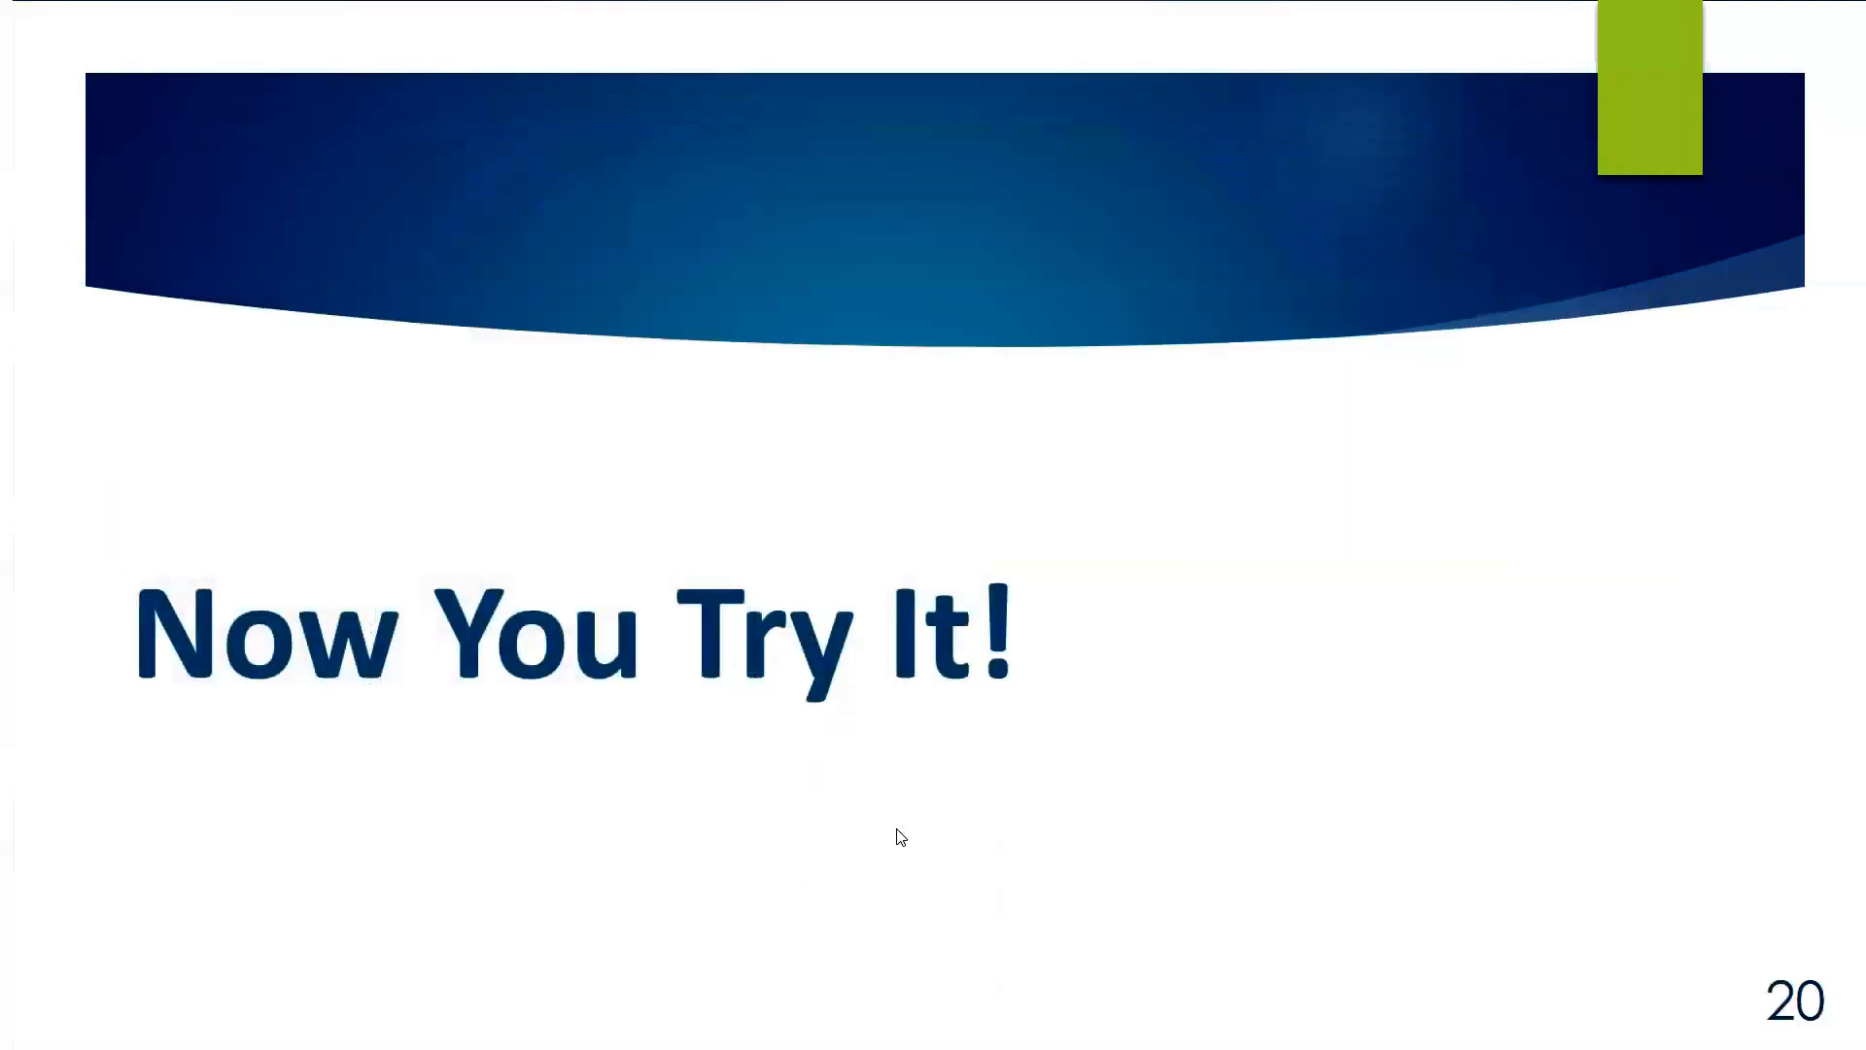
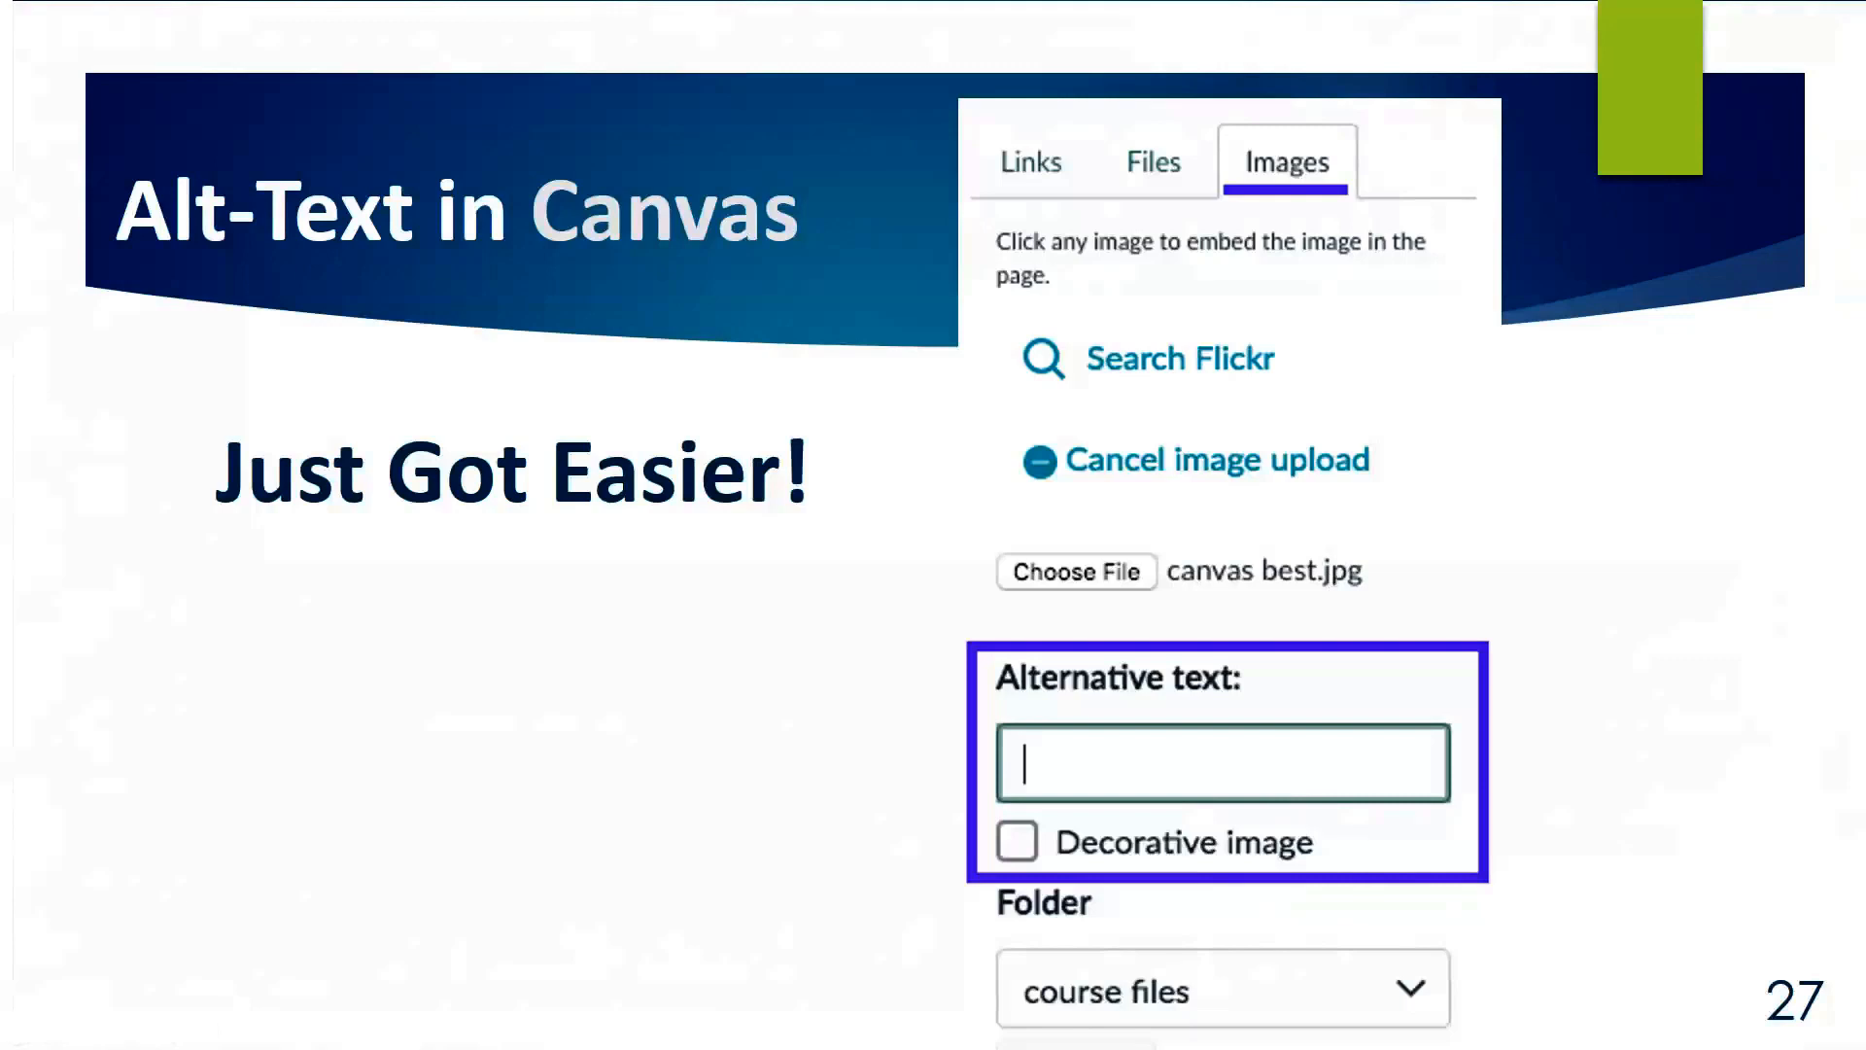
- Switch from the presentation to the syllabus document in Word and zoom to 200% around the textbook cover picture
left_click(1243, 834)
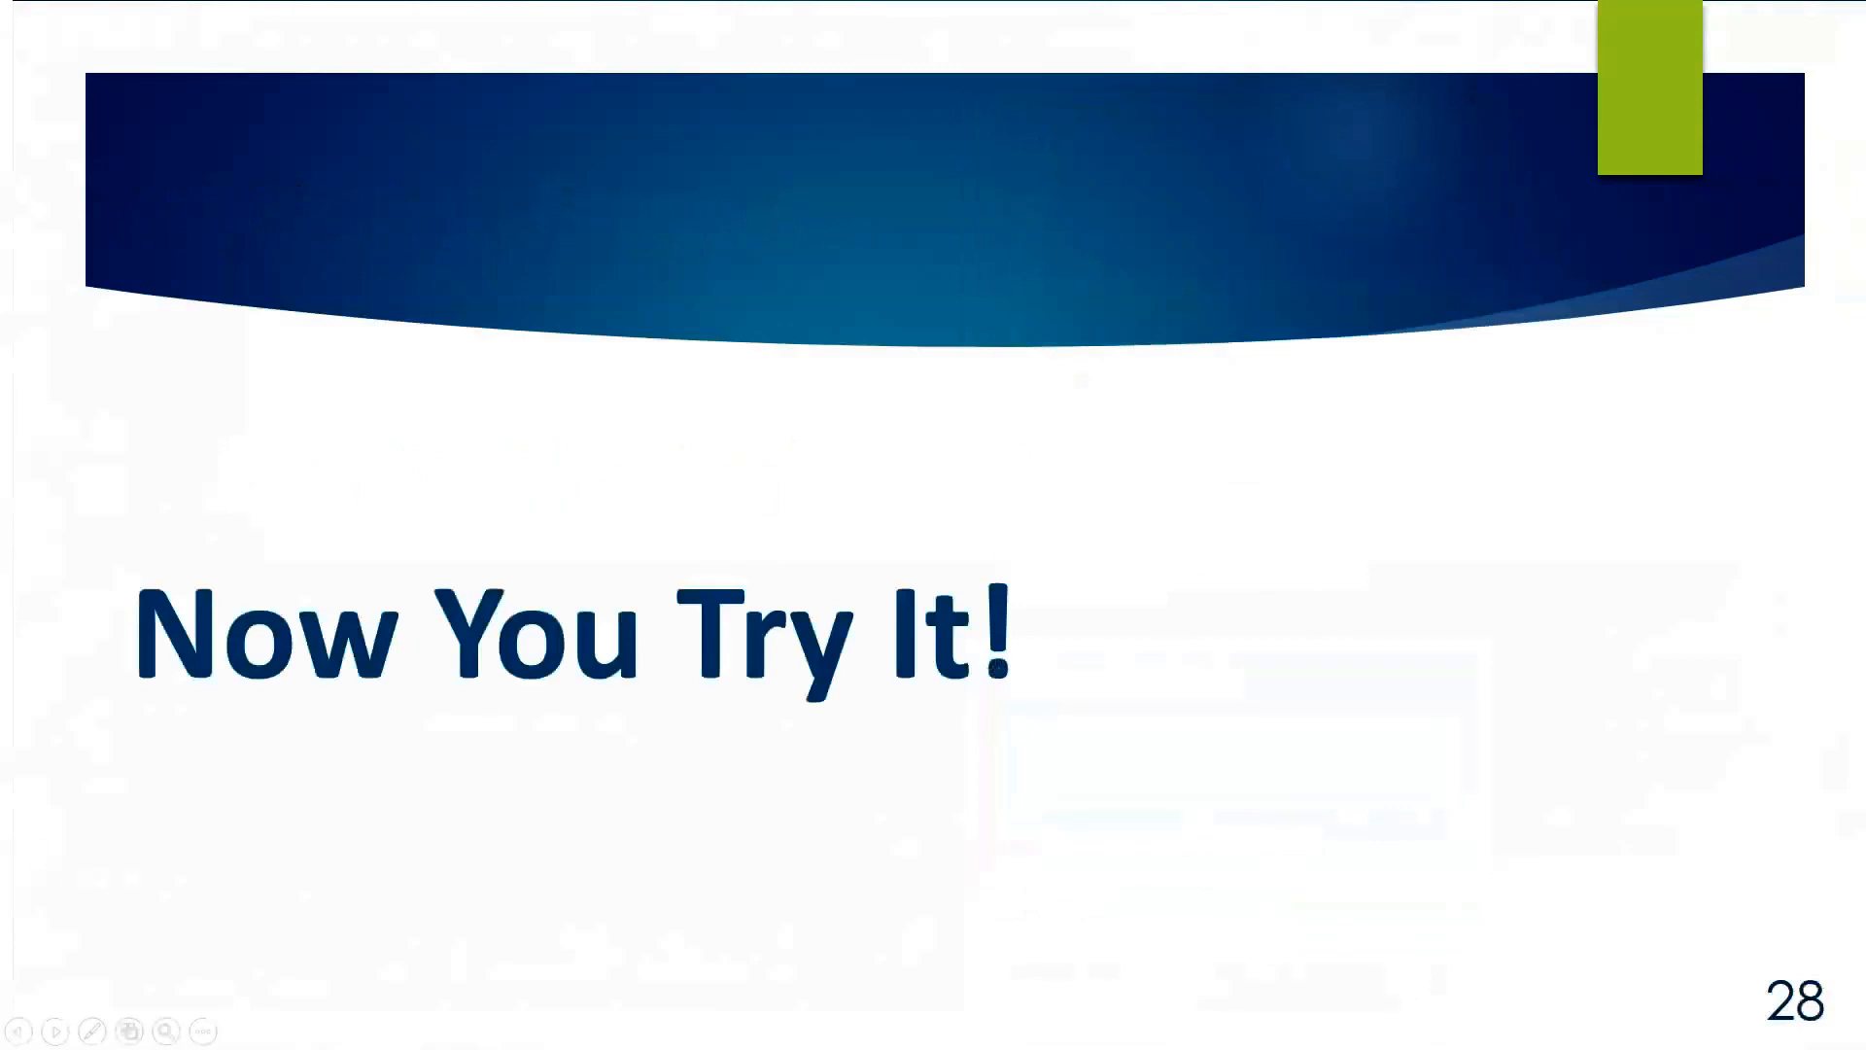
key("alt+Tab")
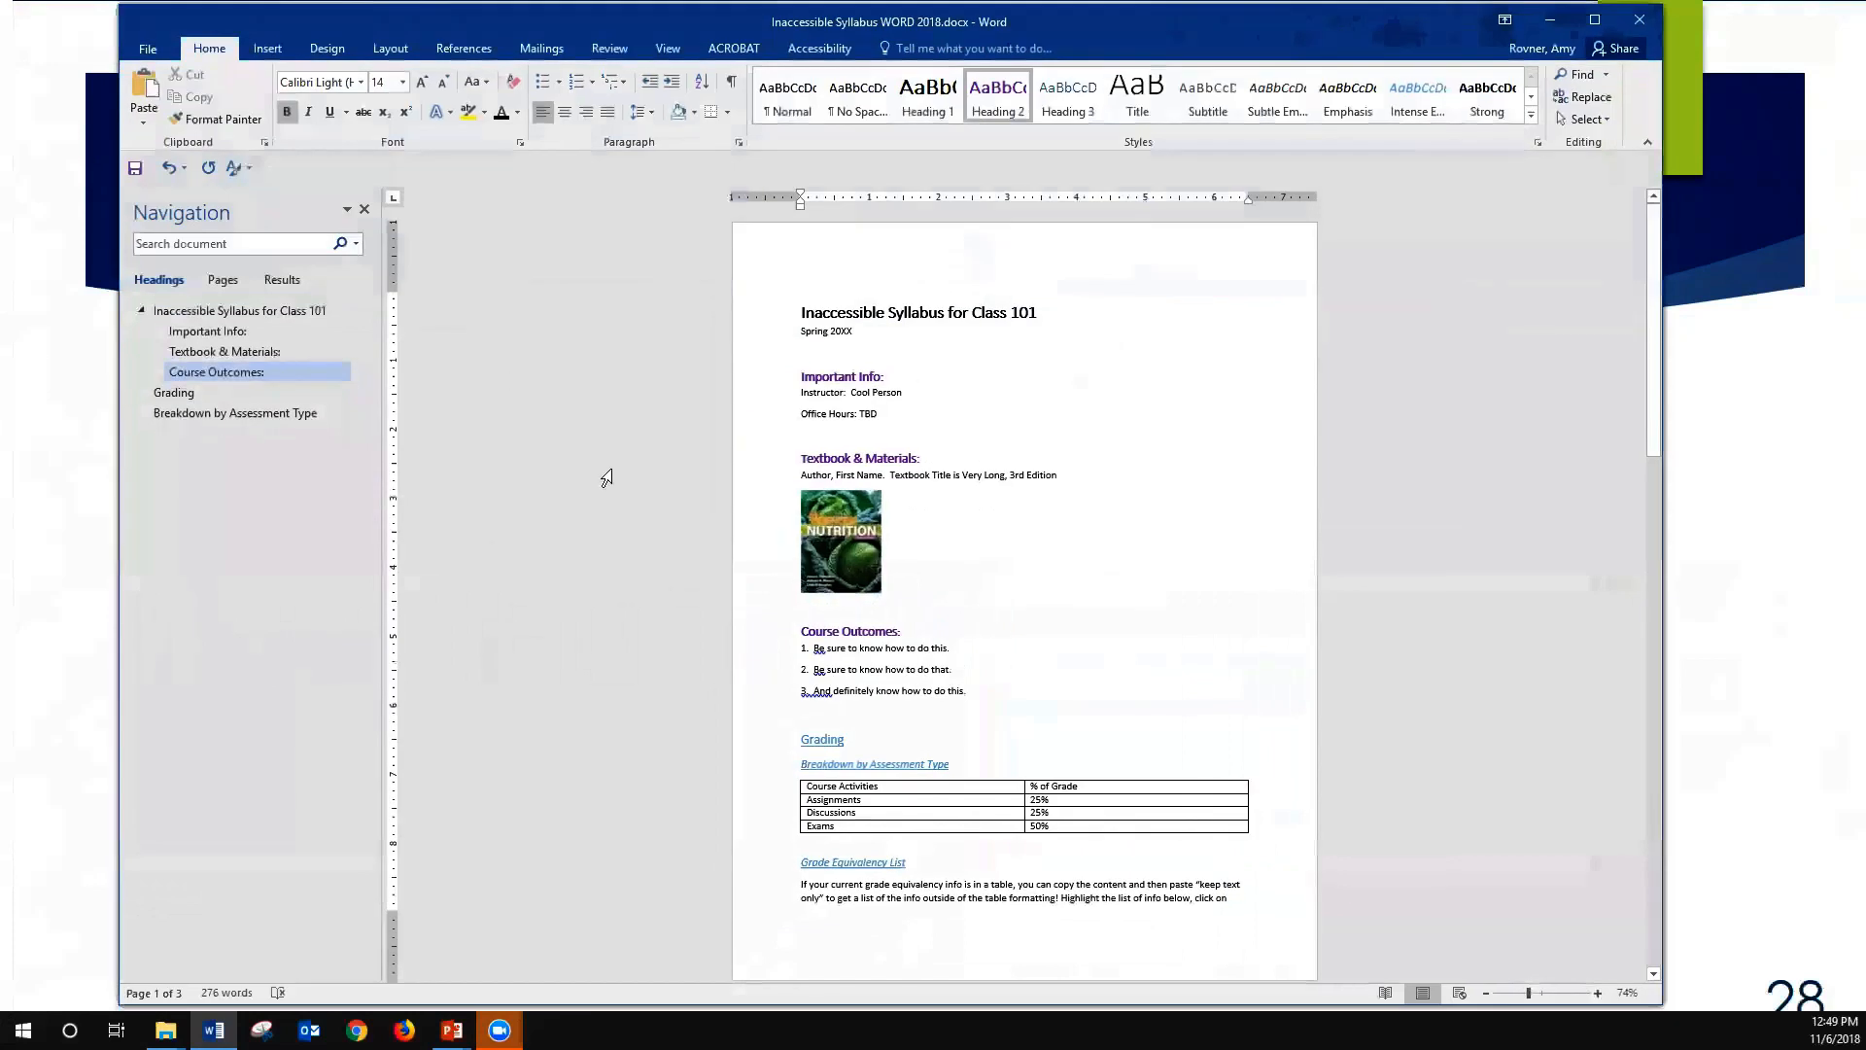
left_click(754, 512)
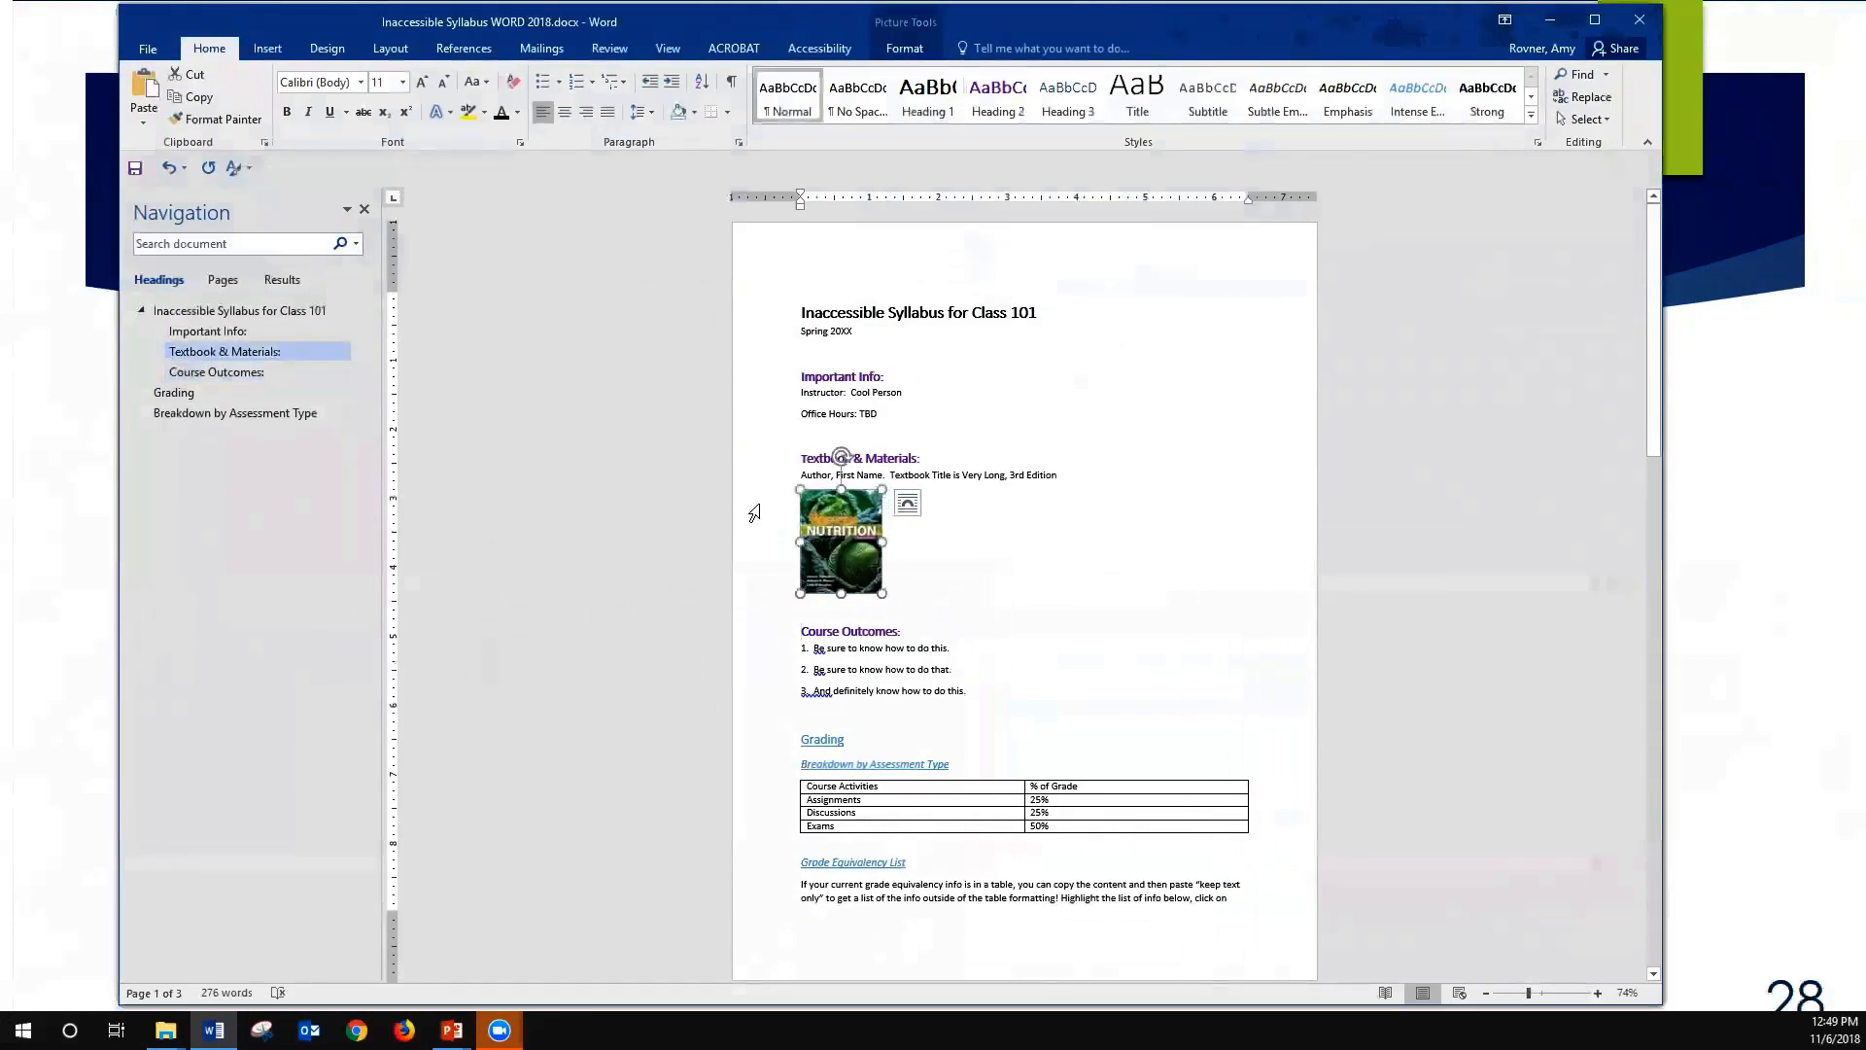
left_click(680, 49)
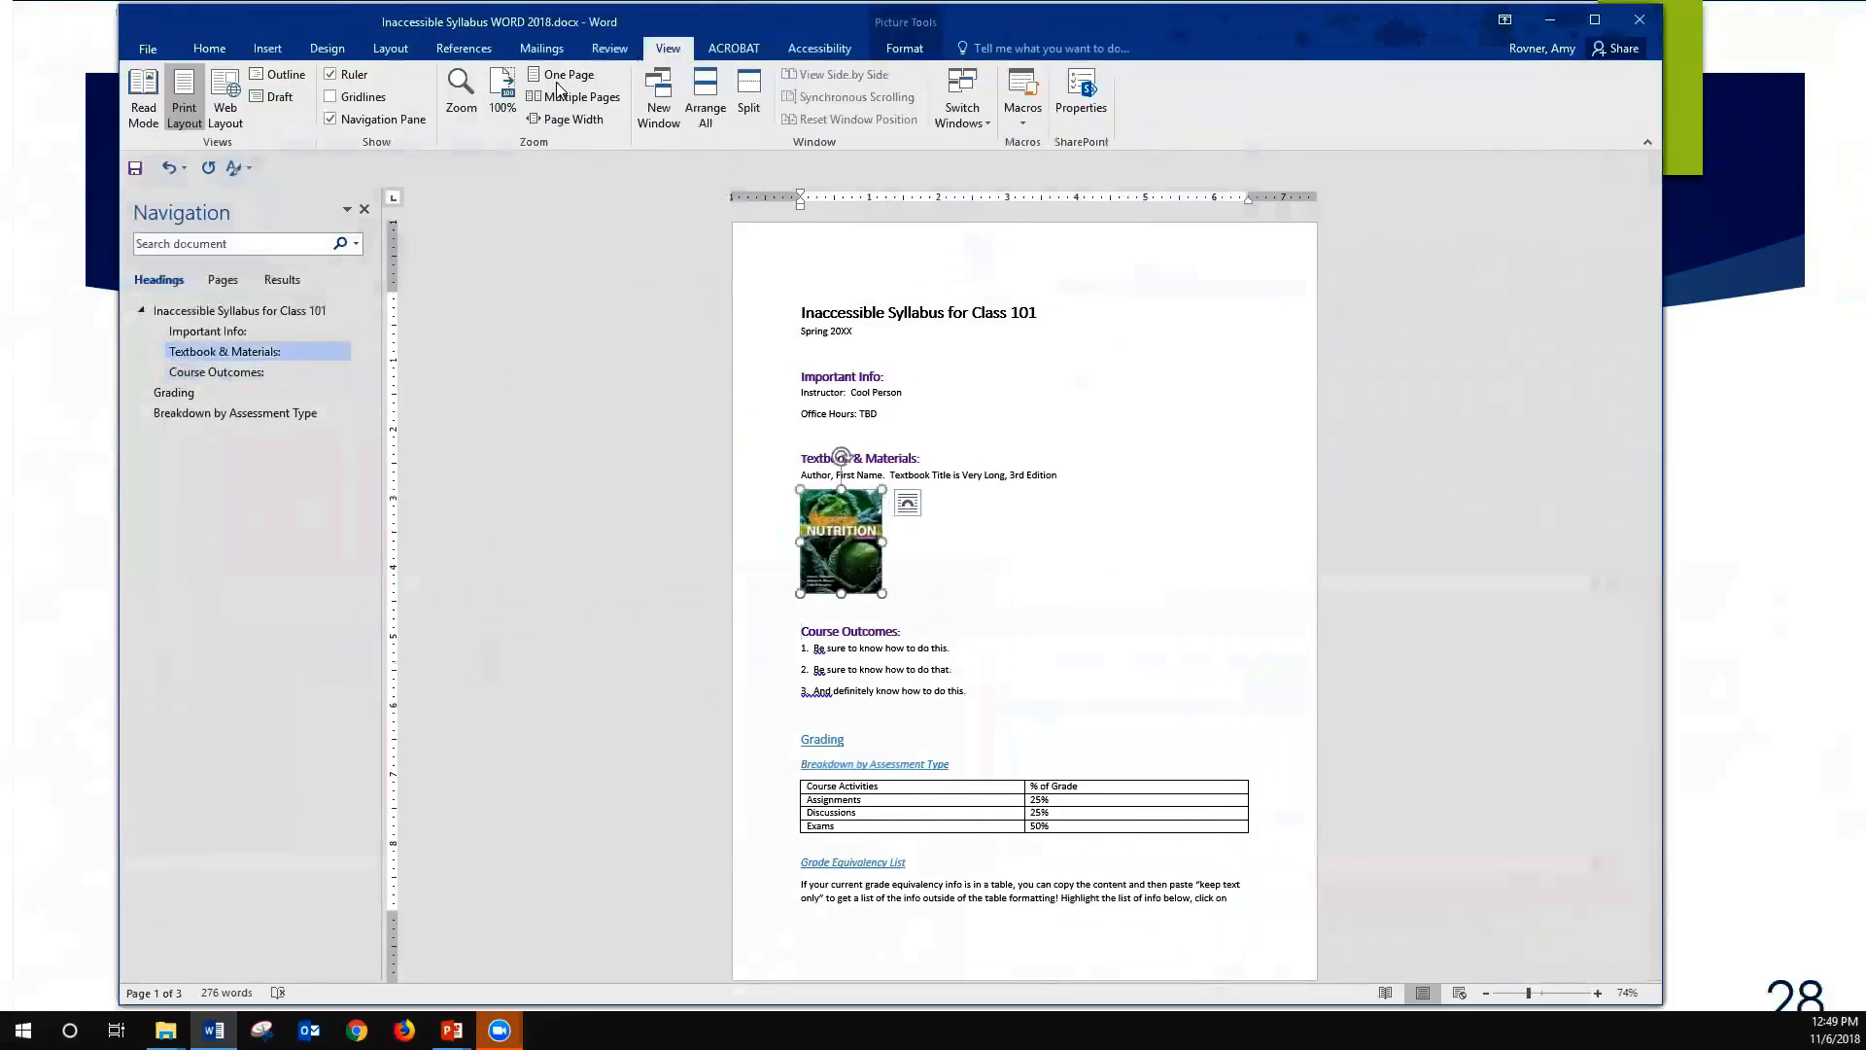
left_click(464, 97)
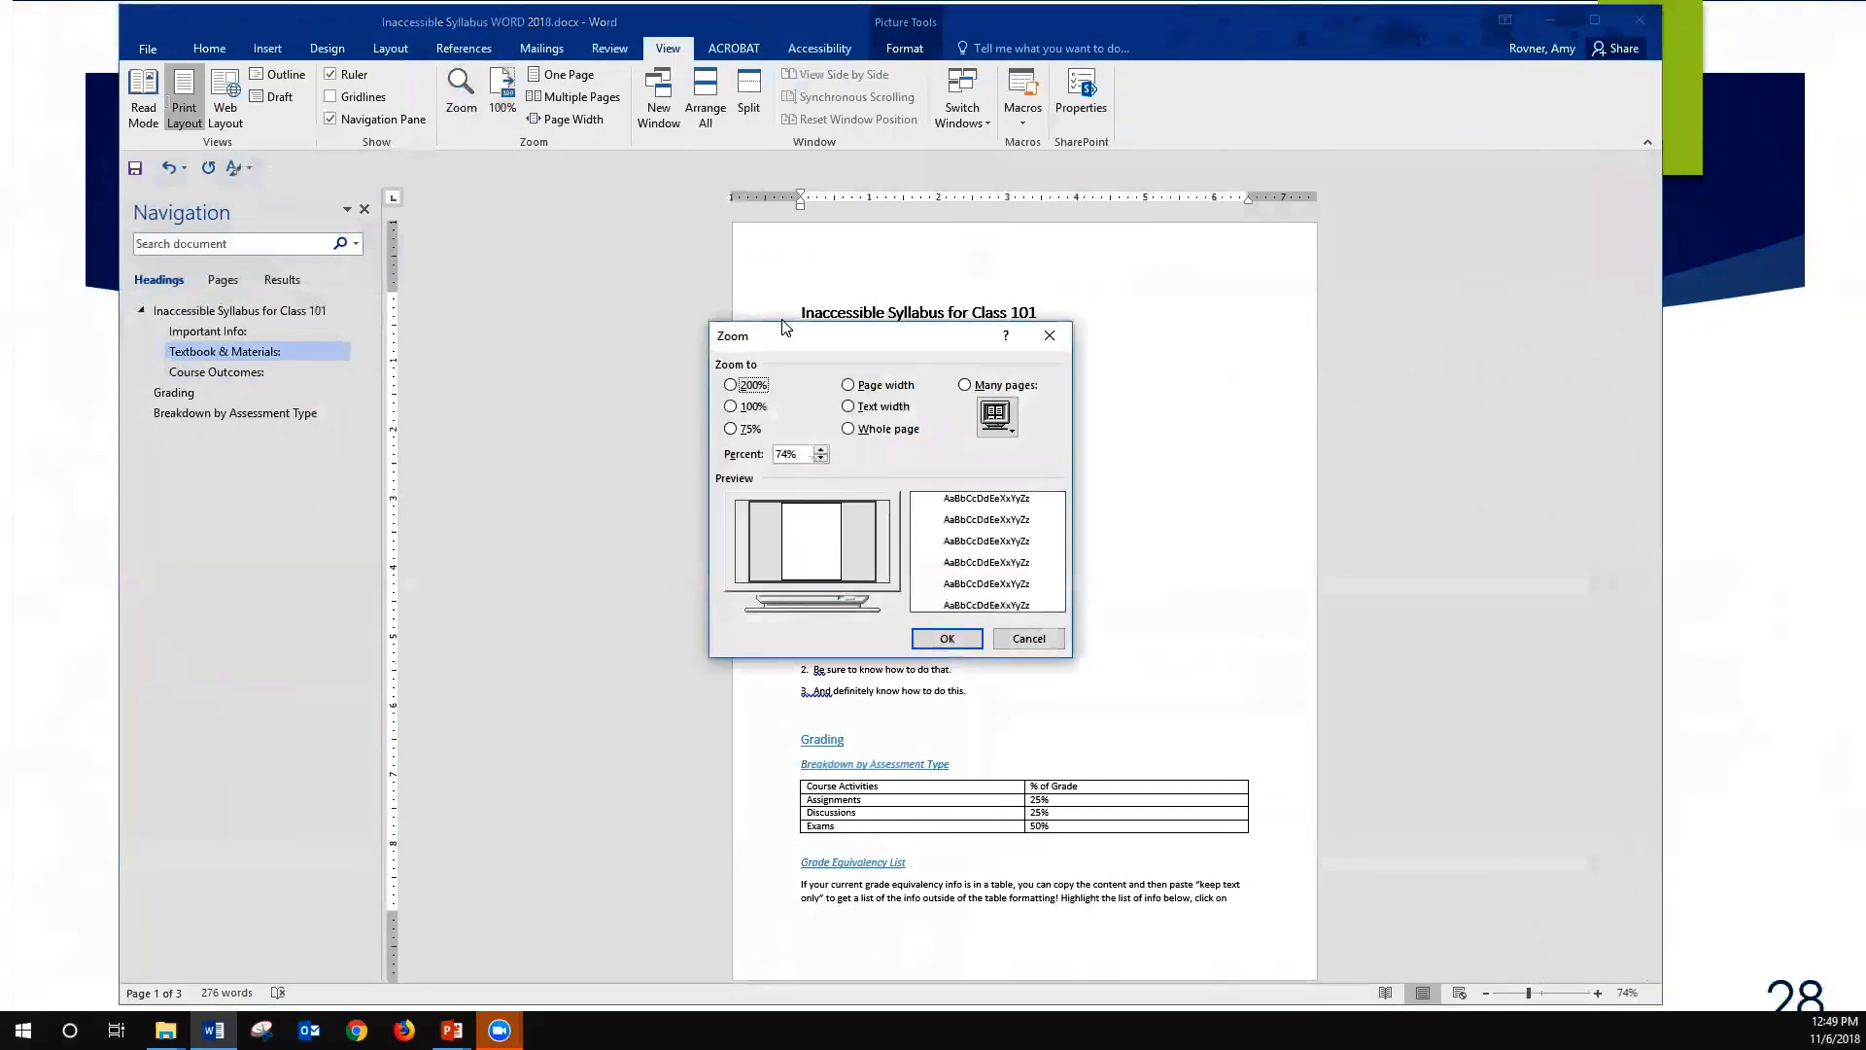
left_click(739, 386)
left_click(946, 638)
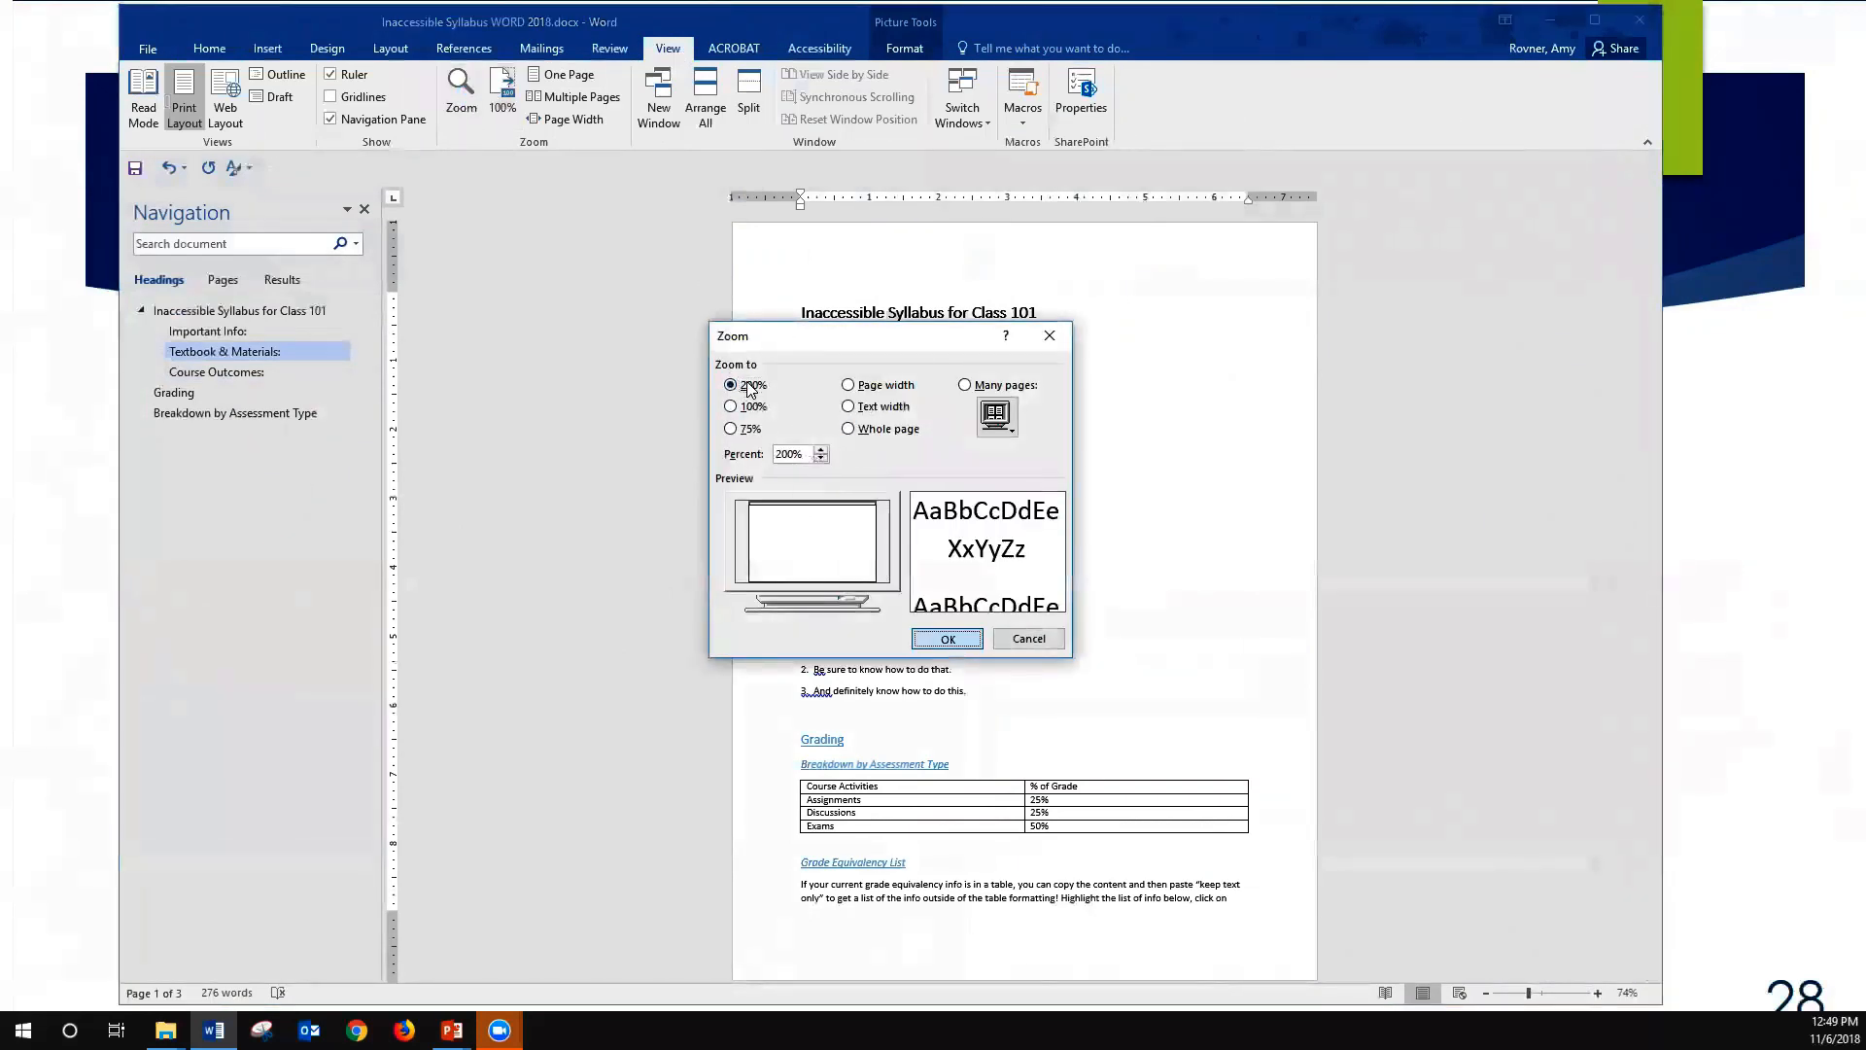
left_click(466, 596)
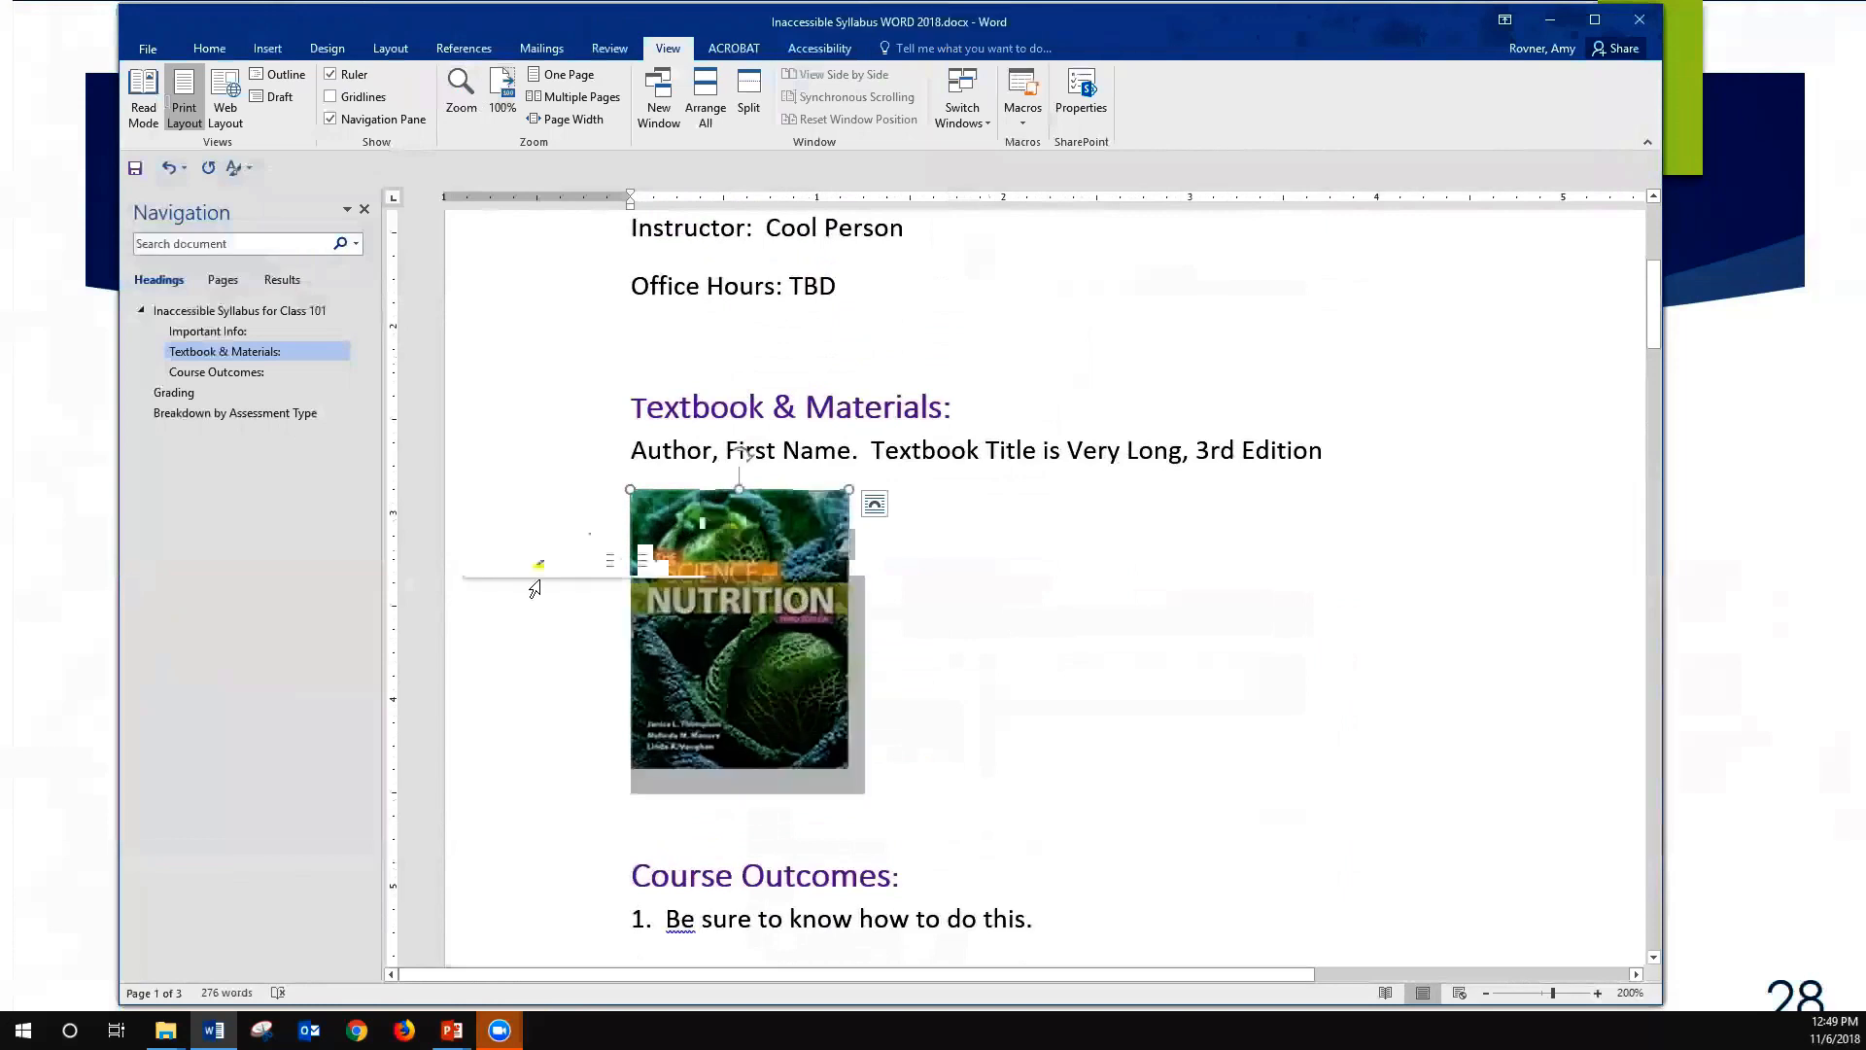
left_click(786, 653)
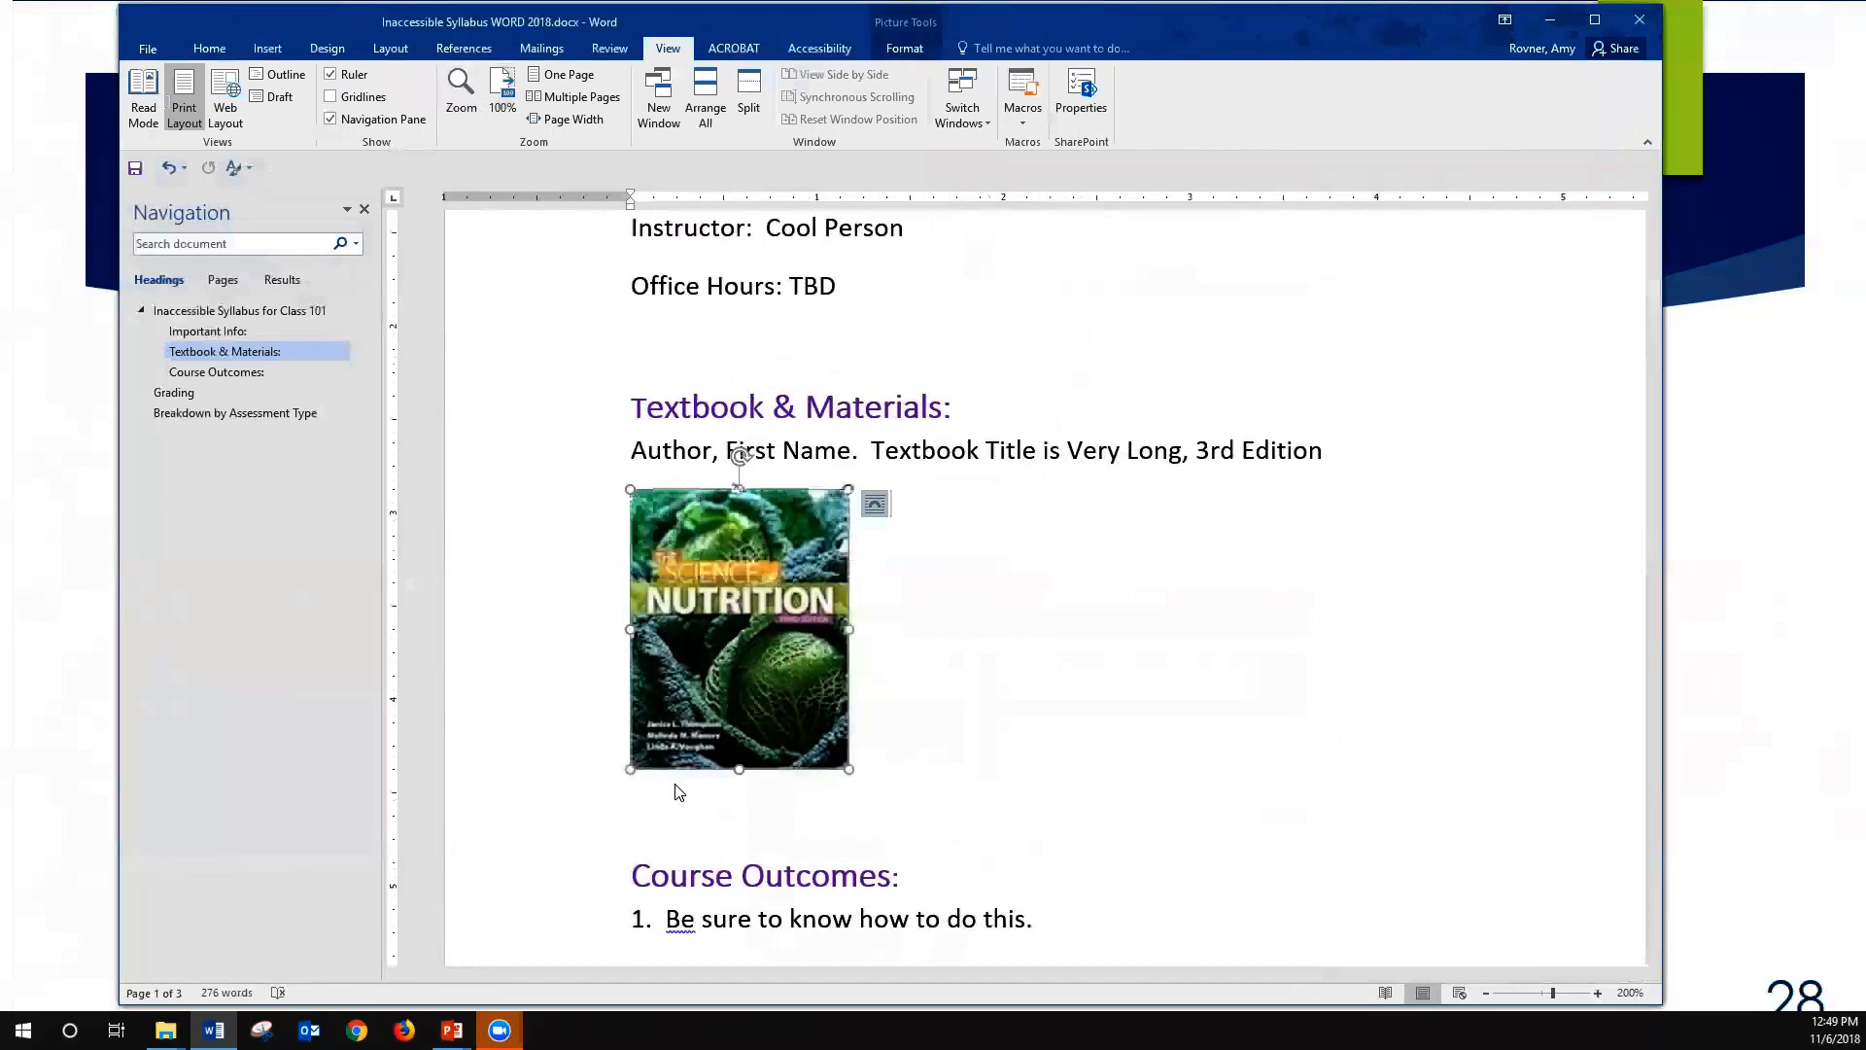
left_click(874, 503)
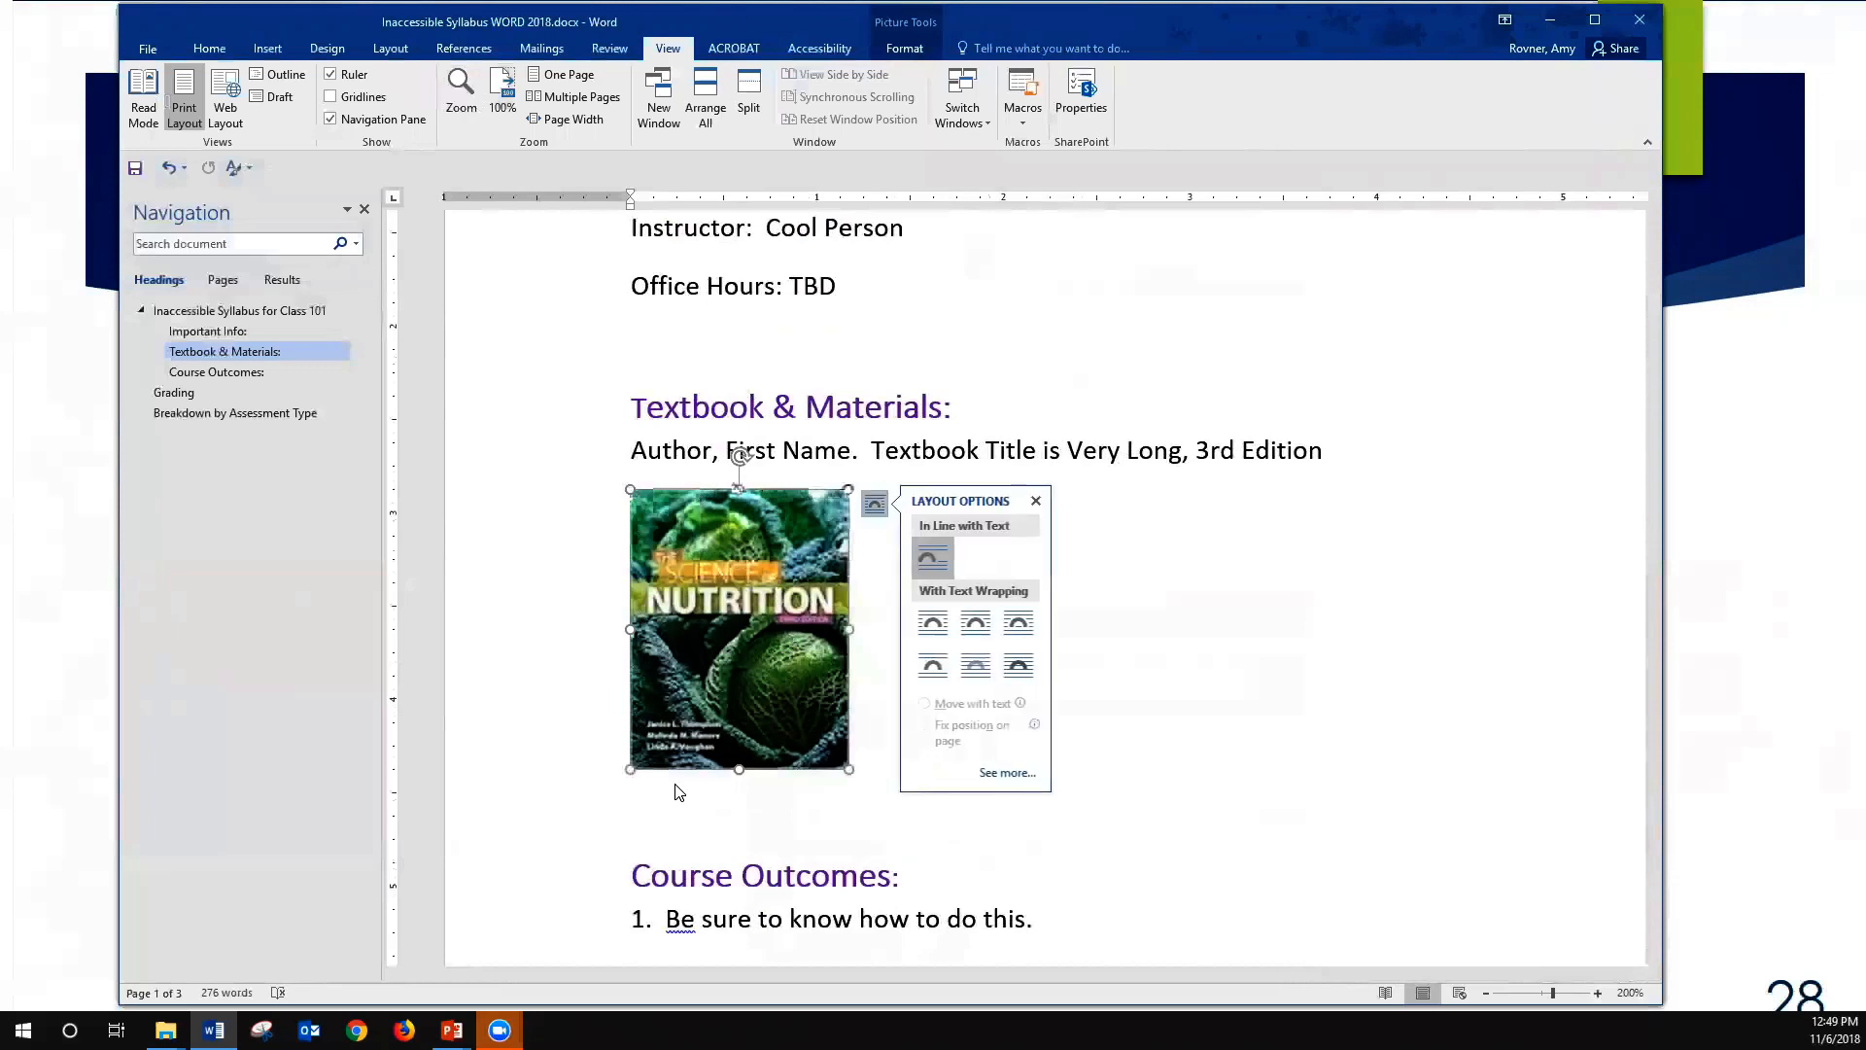
left_click(1007, 771)
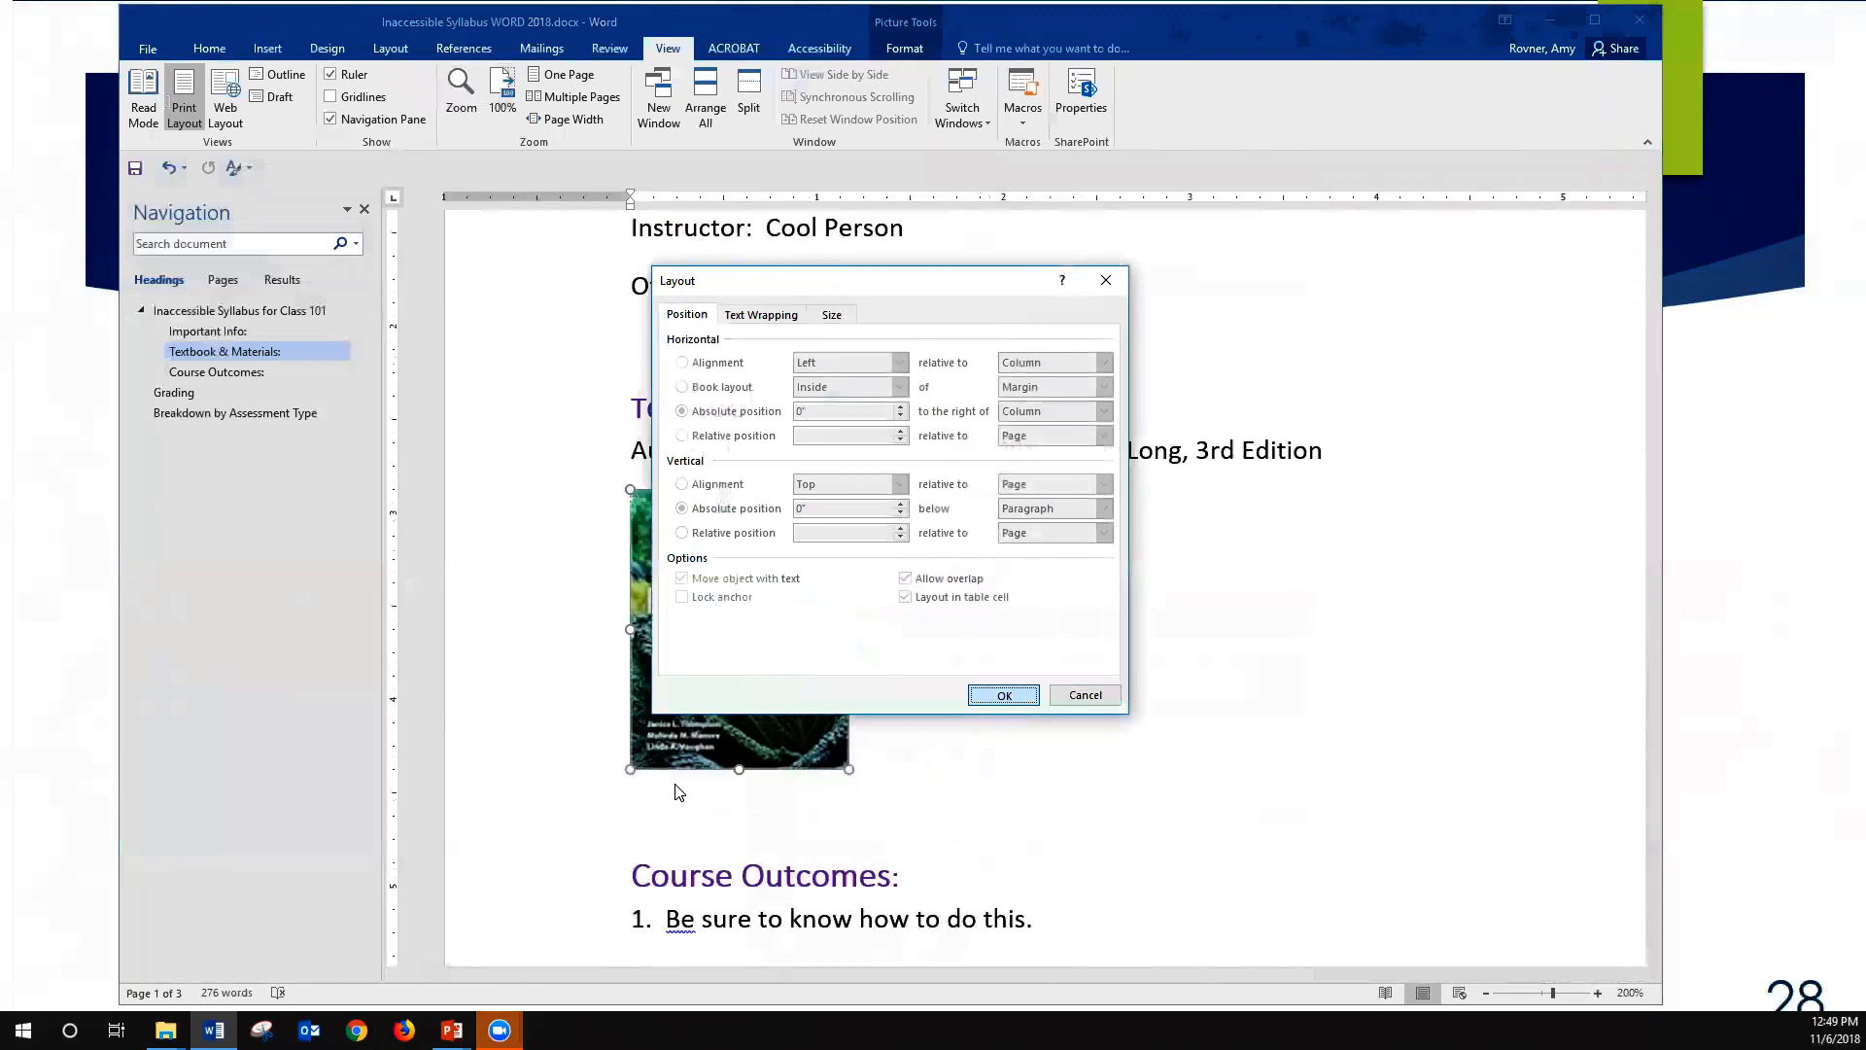
left_click(1085, 695)
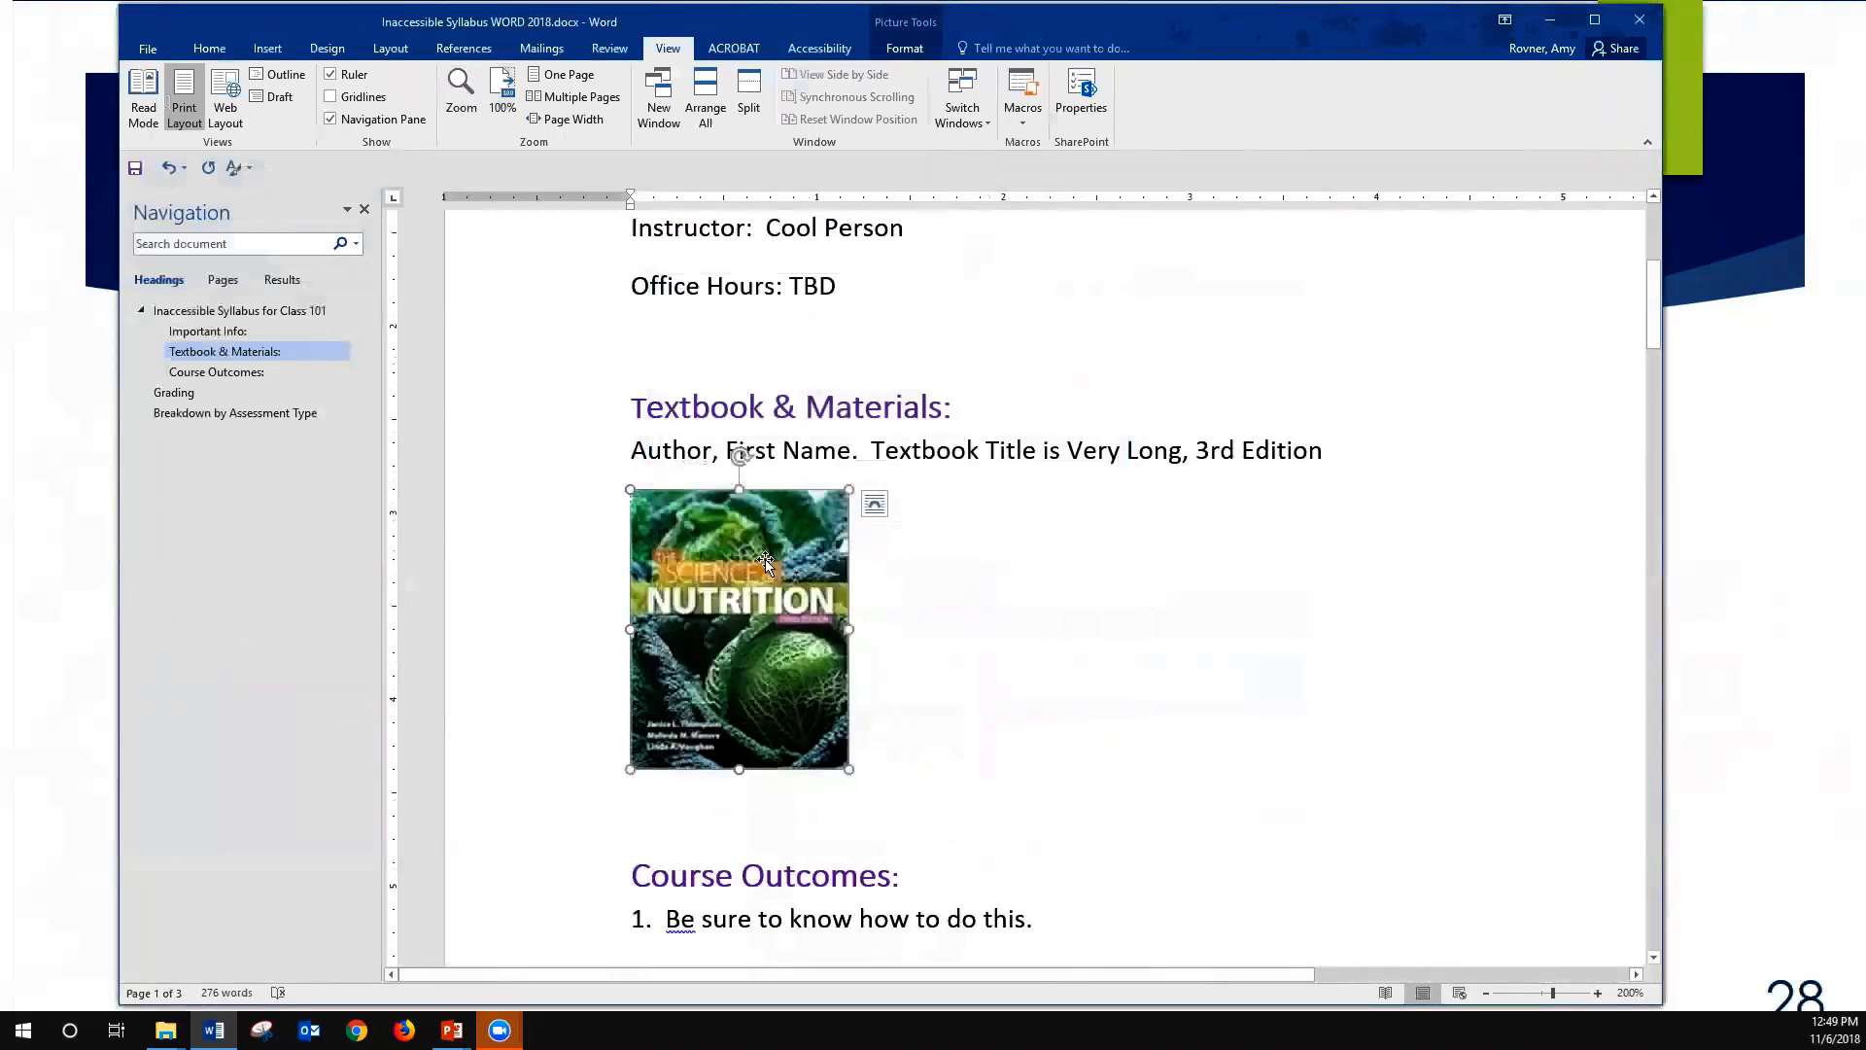
- Give the textbook cover picture the alt text description "The Science of Nutrition 3rd Edition wtih cabbages."
right_click(804, 521)
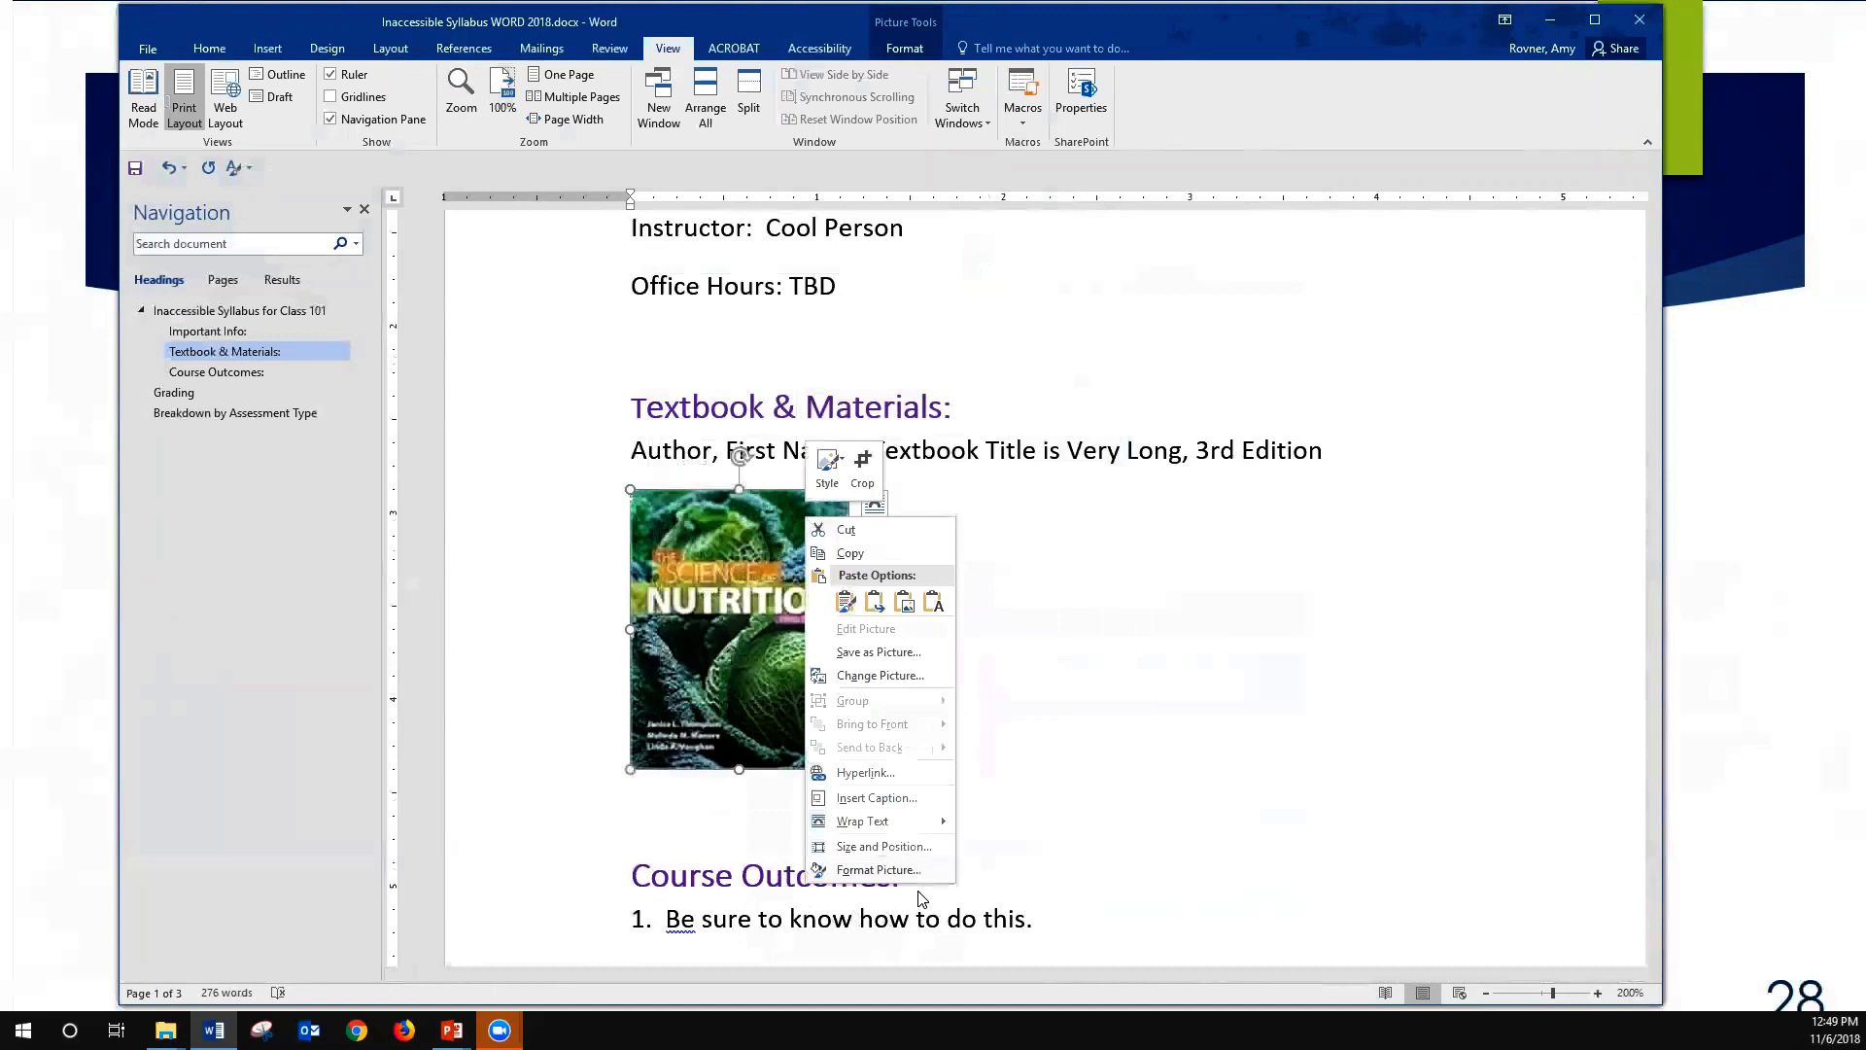
left_click(896, 873)
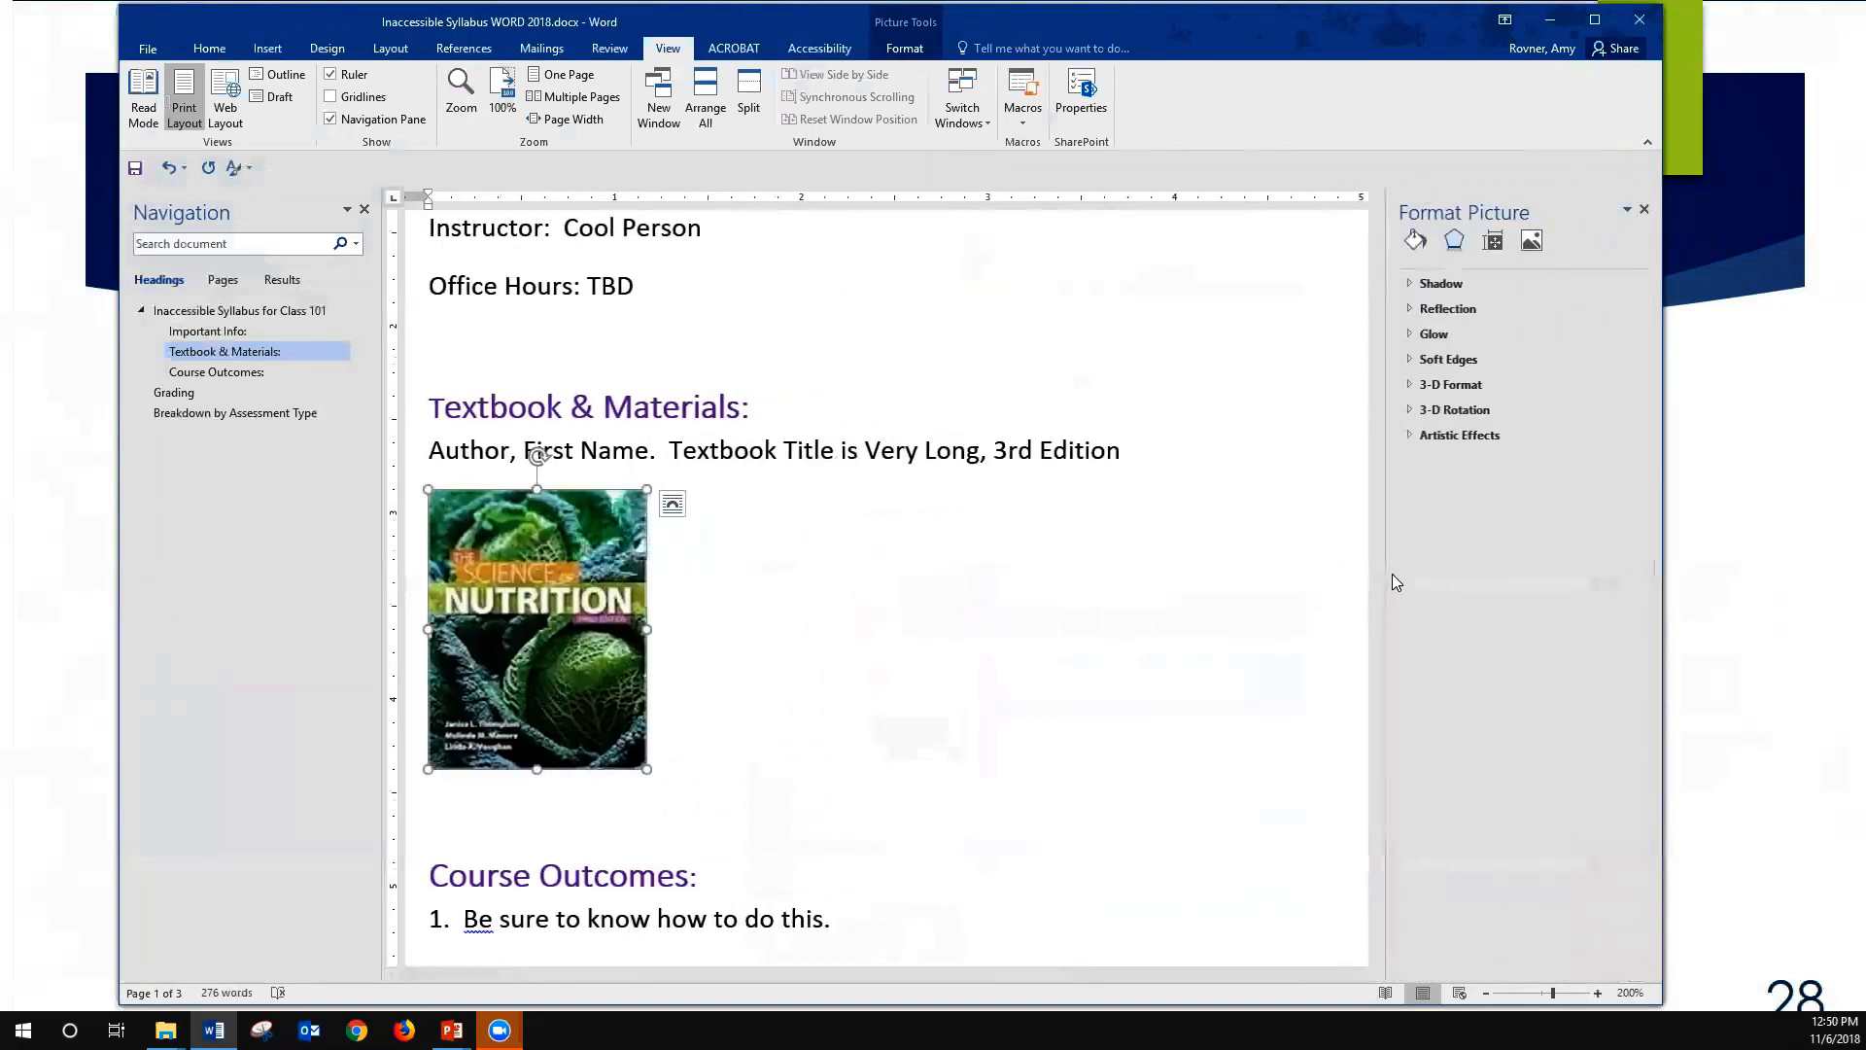
left_click(1493, 242)
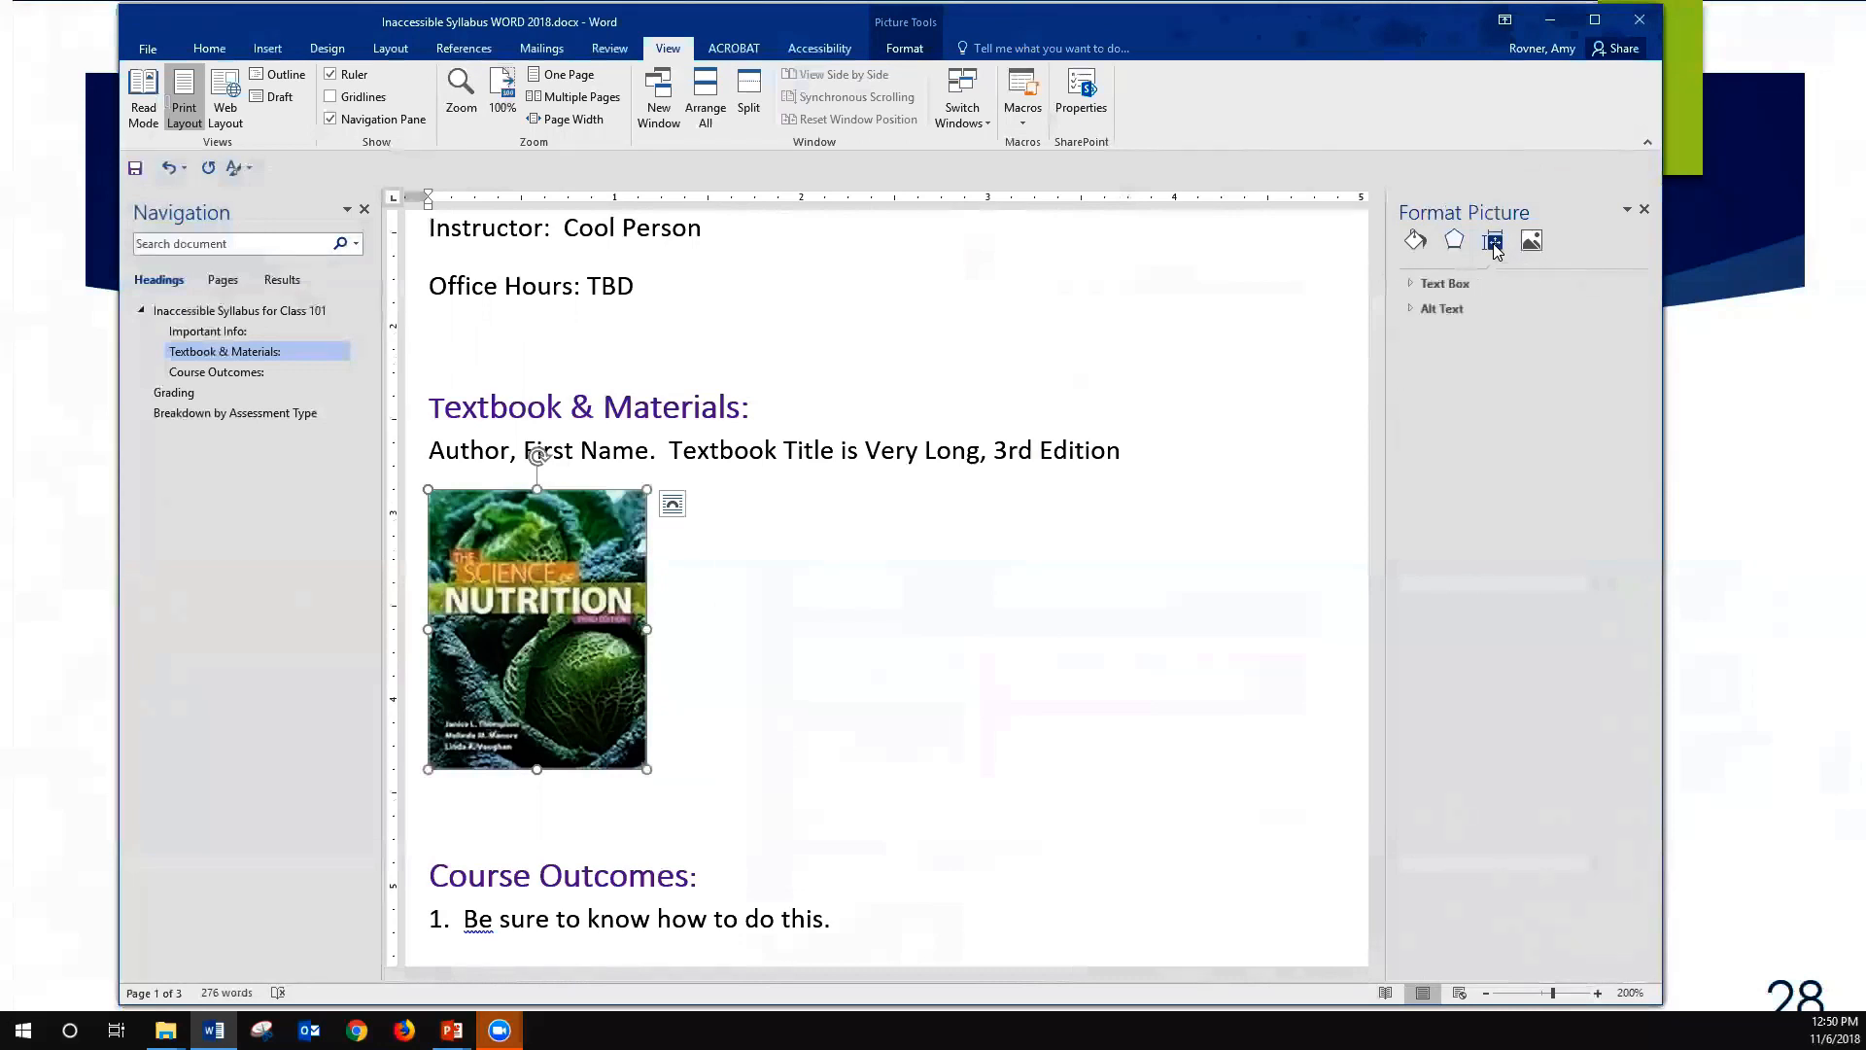
left_click(1441, 309)
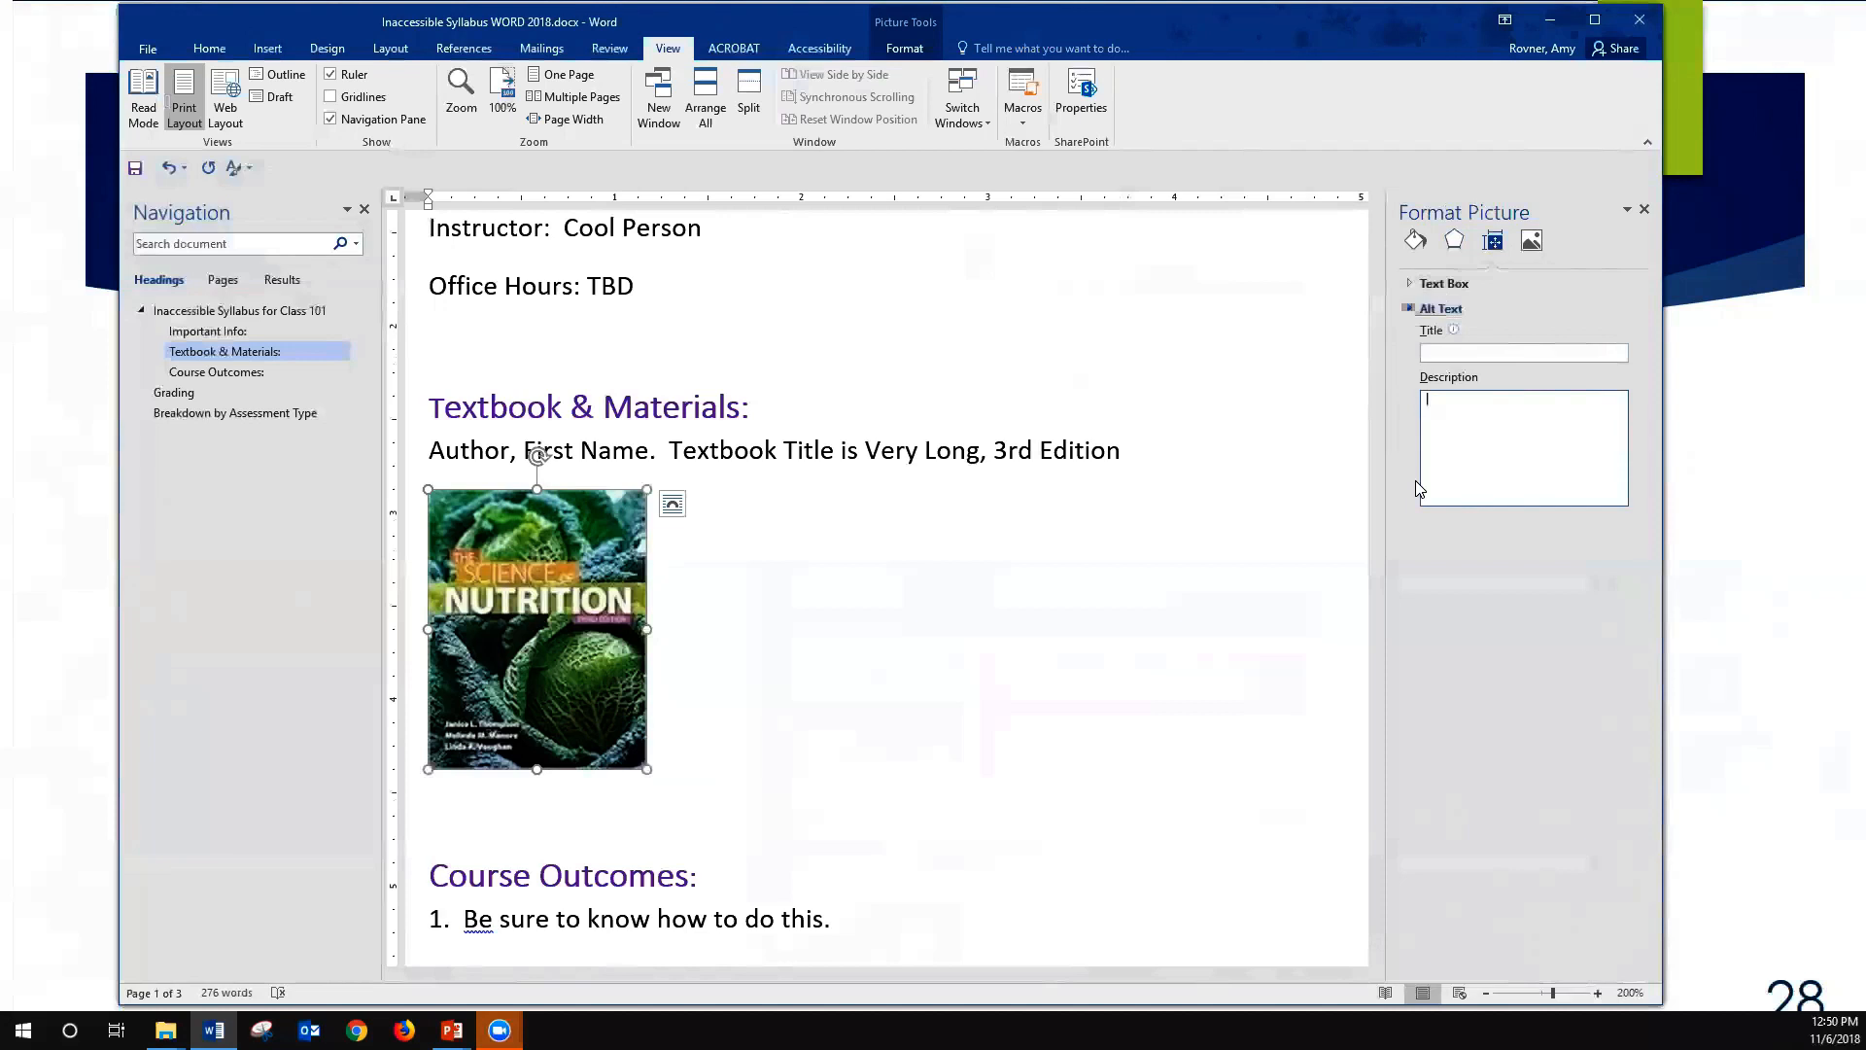
type("The Science of Nutrition 3rd Edition wtih cabbages.")
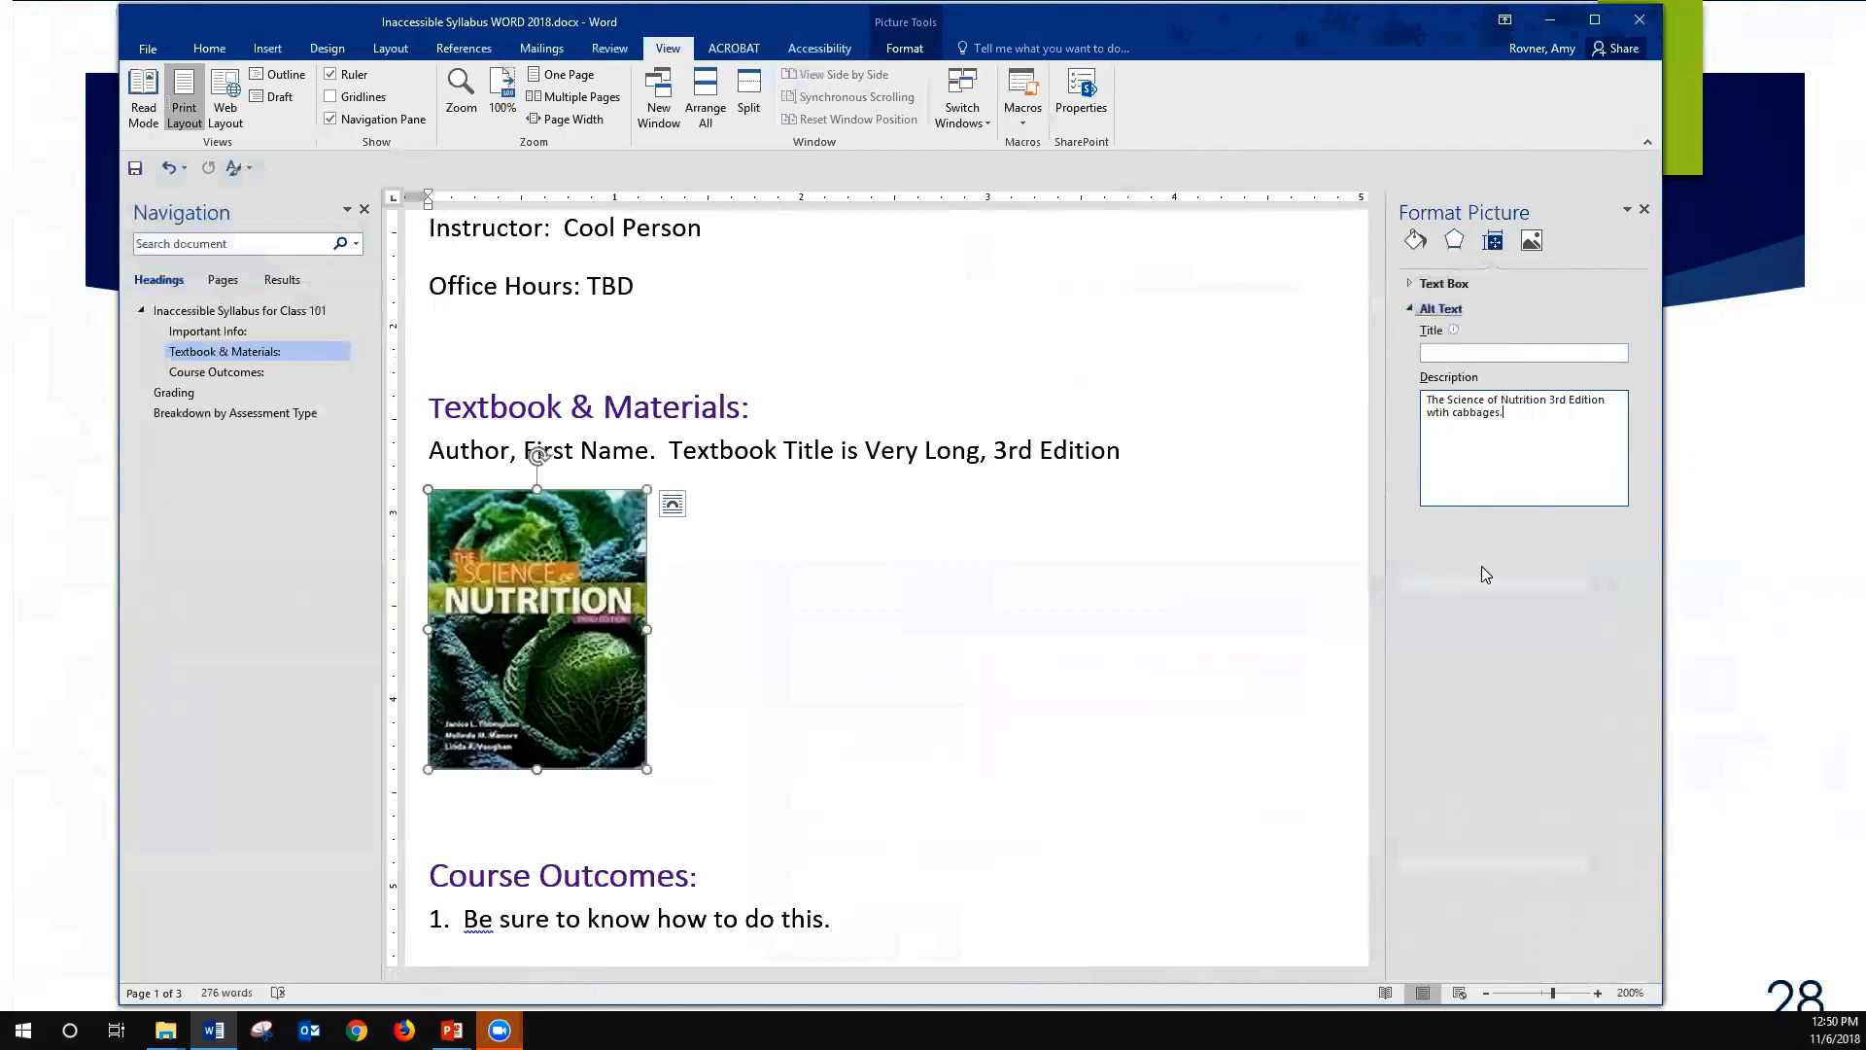
- Deselect the textbook cover picture, reopen its alt text settings to check the description, and close the formatting pane
left_click(1291, 541)
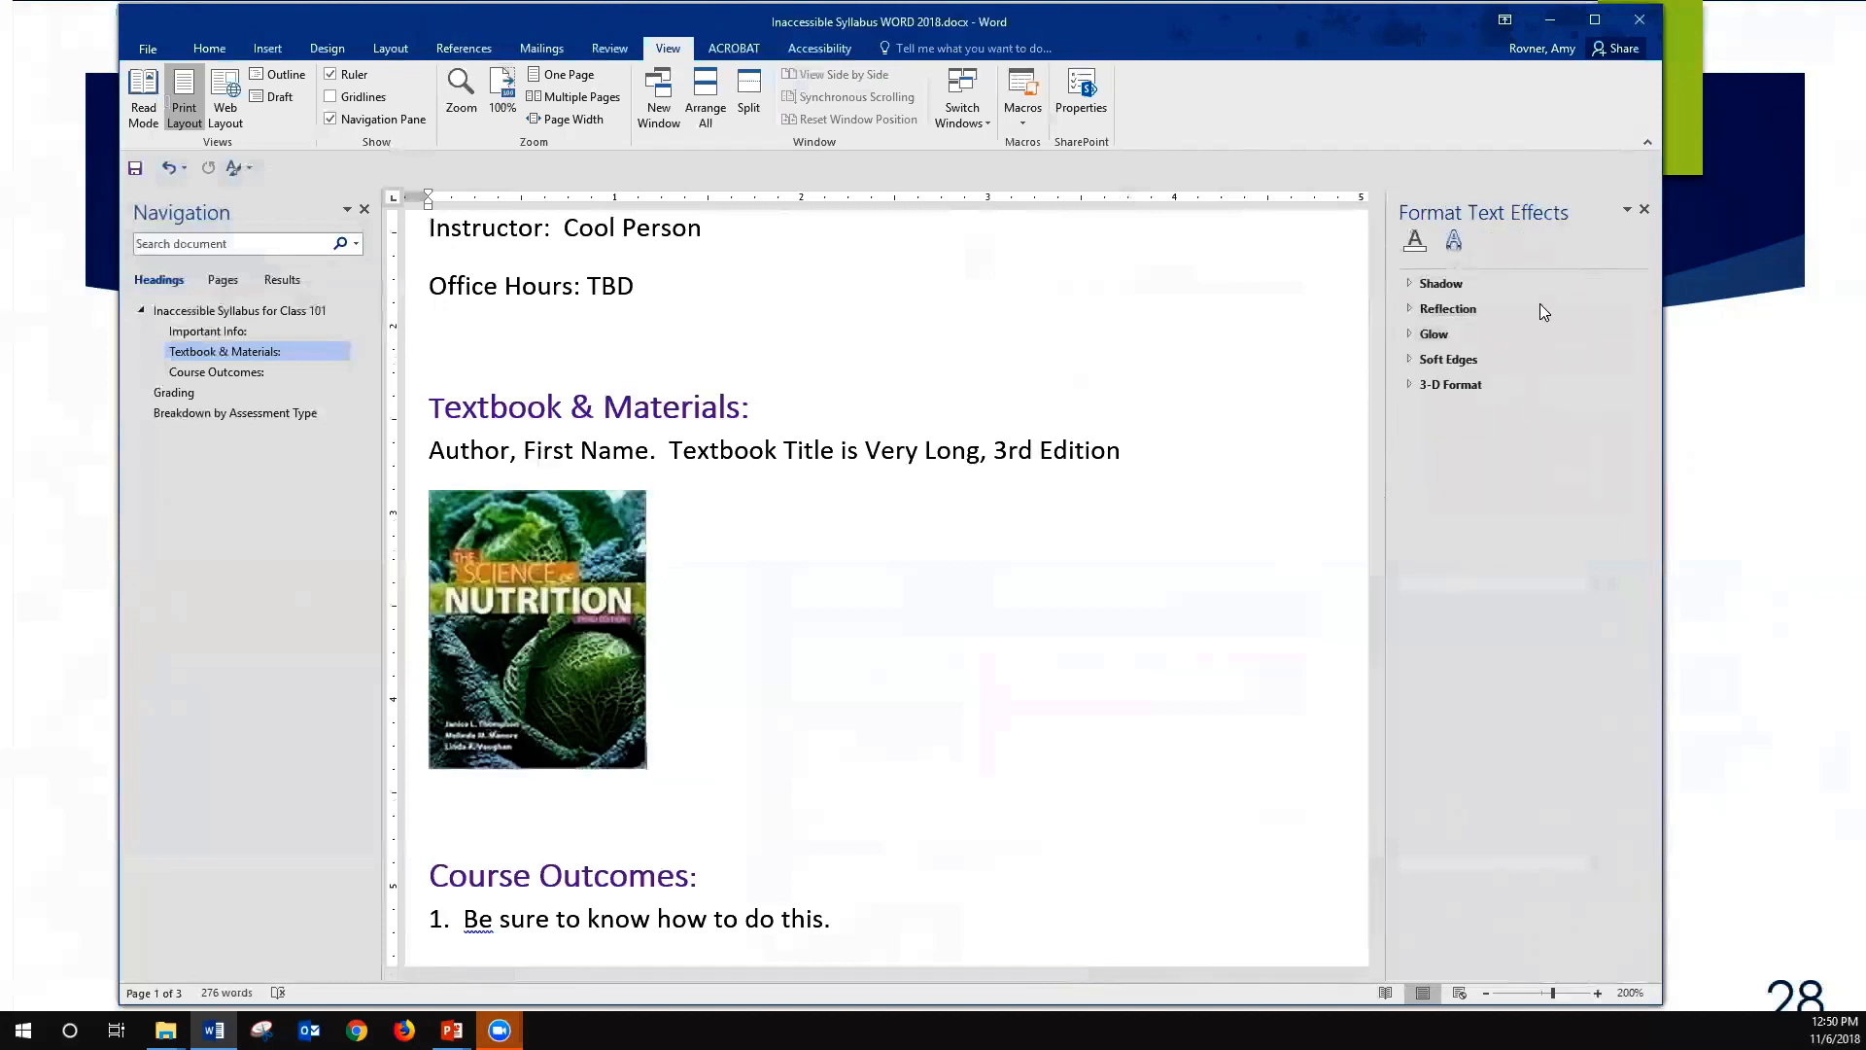
right_click(596, 573)
left_click(670, 920)
left_click(1493, 240)
left_click(1440, 308)
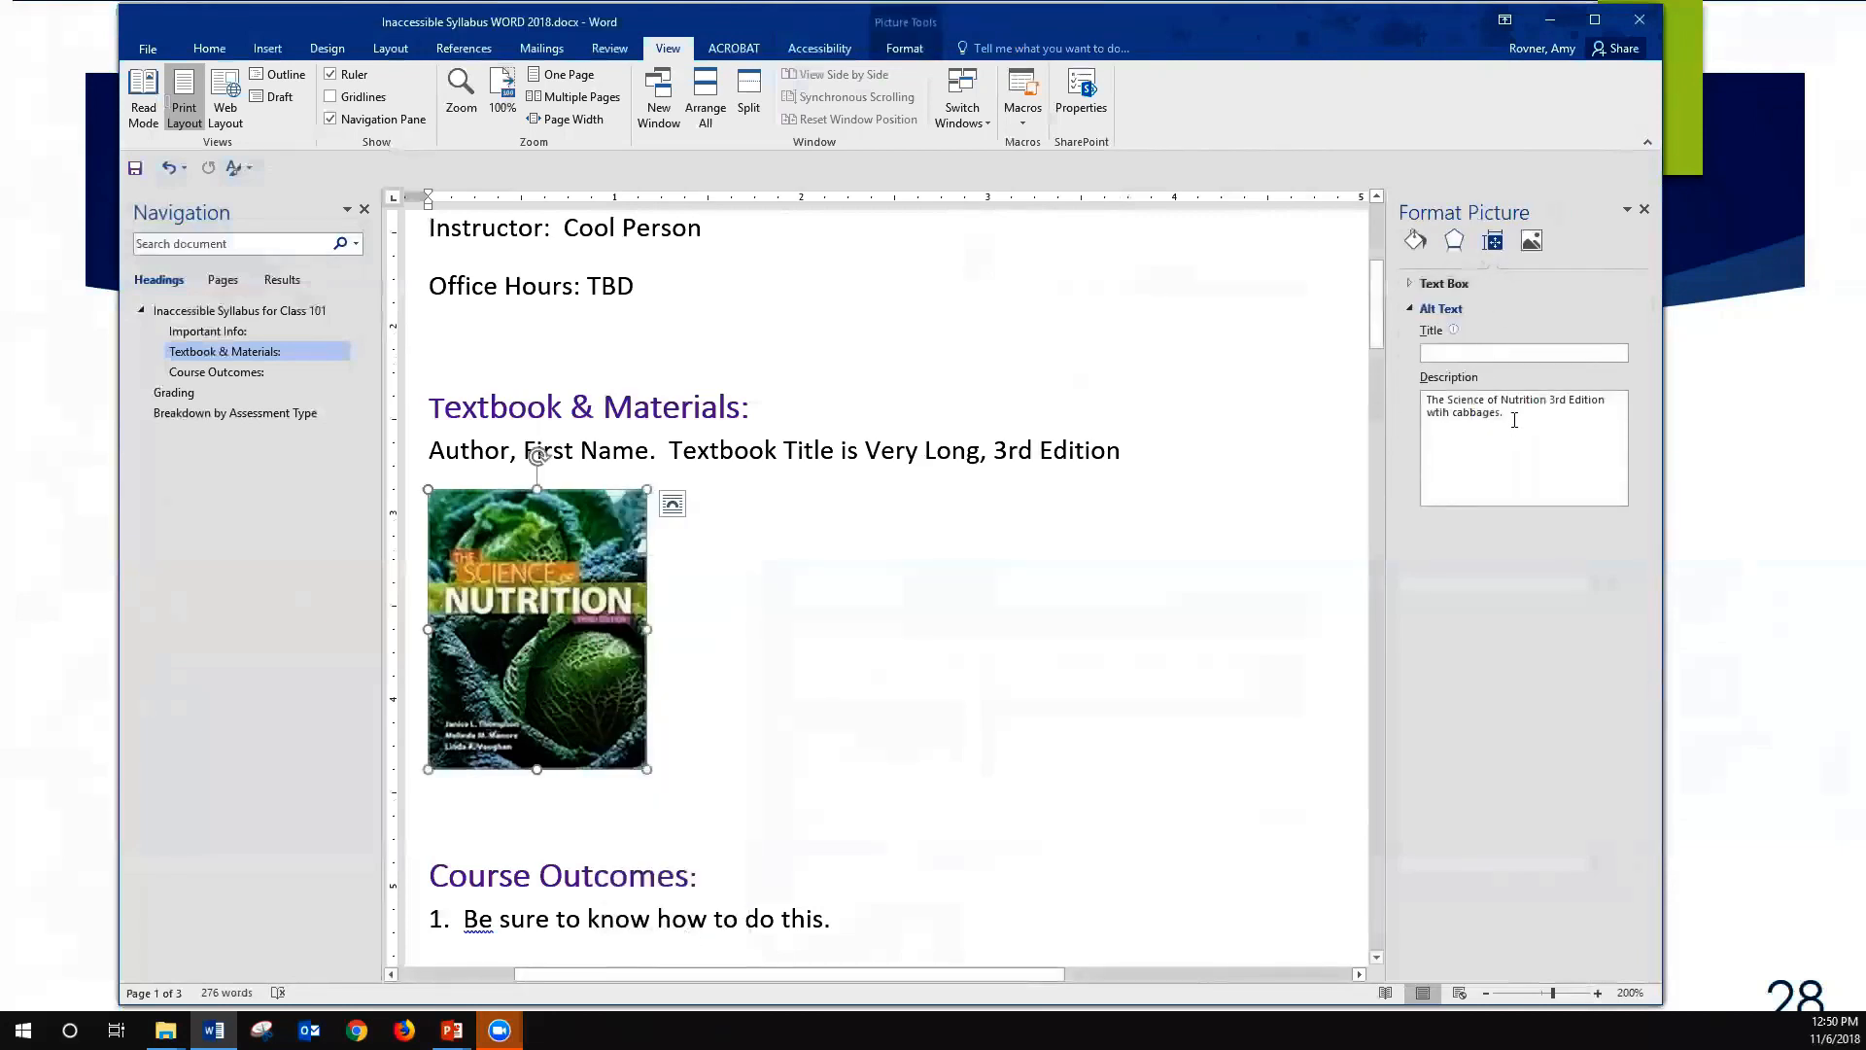
left_click(1643, 209)
- Minimize the syllabus document window and move the presentation one slide forward and back again
scroll(1383, 377, "down", 5)
scroll(1383, 376, "up", 10)
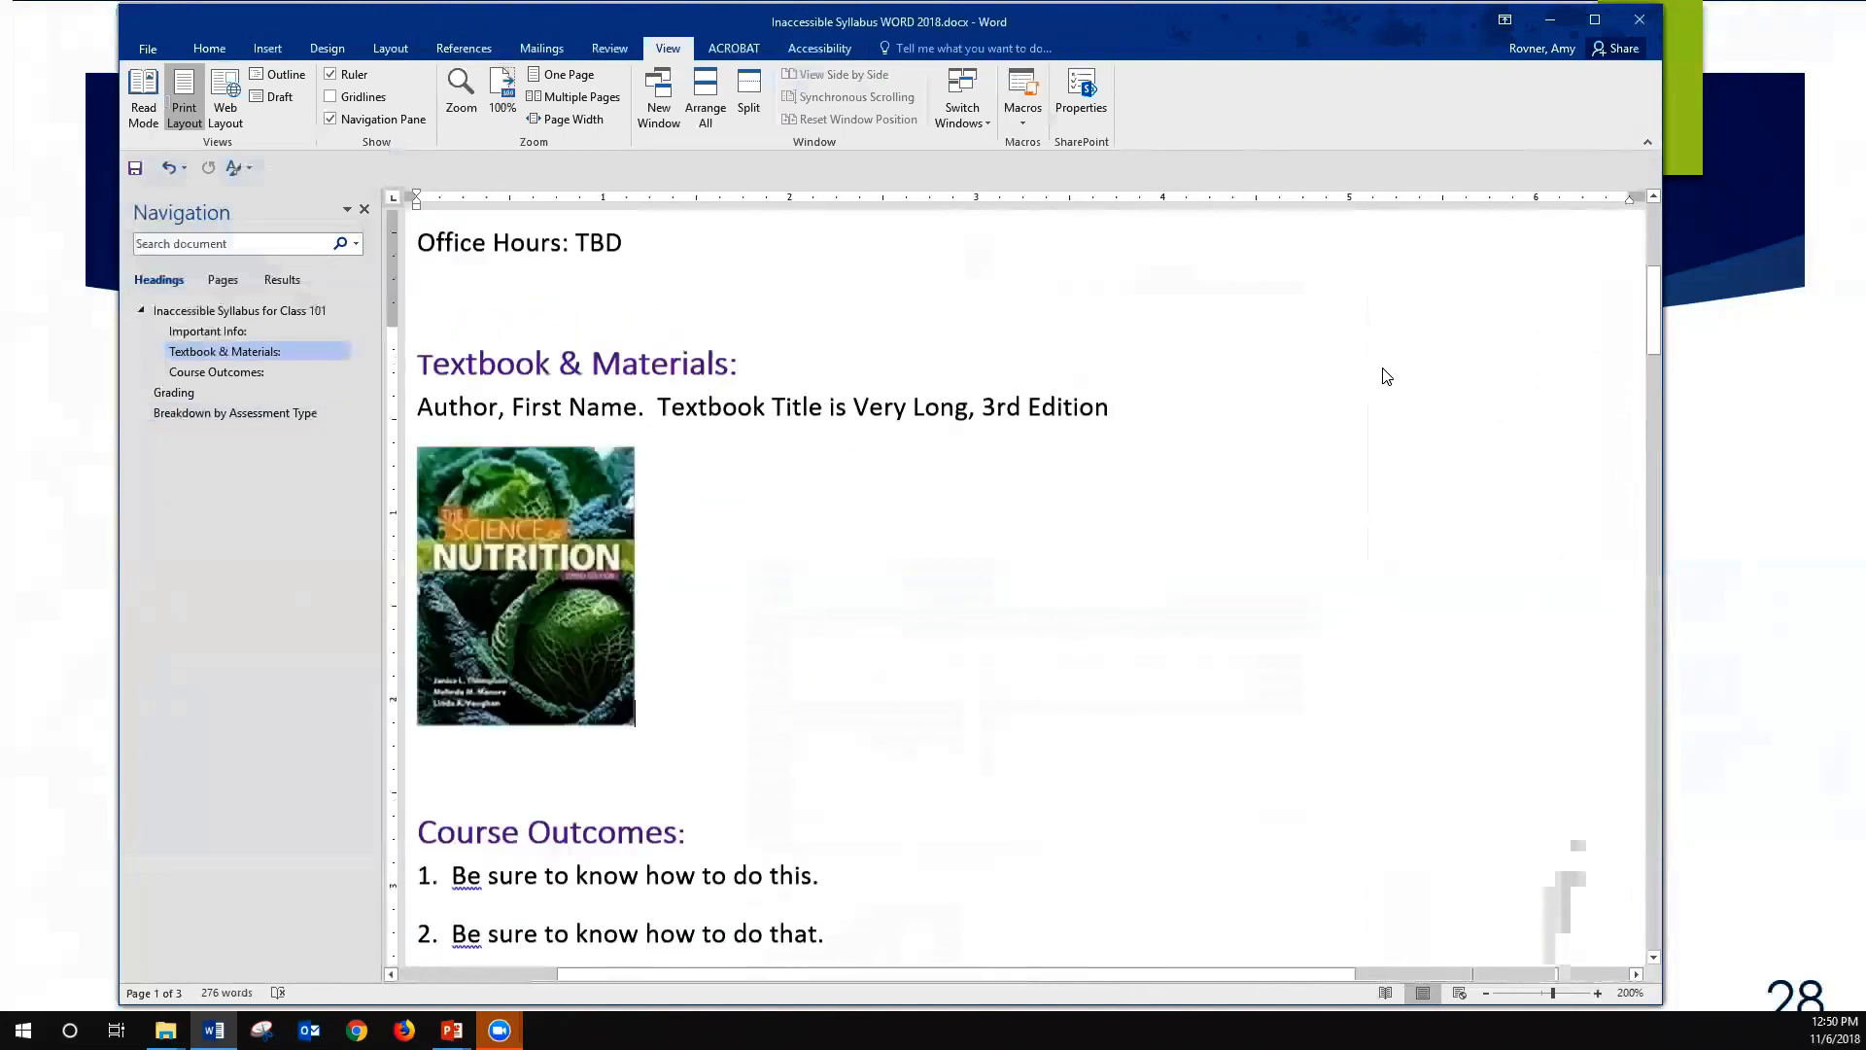
scroll(1196, 363, "down", 5)
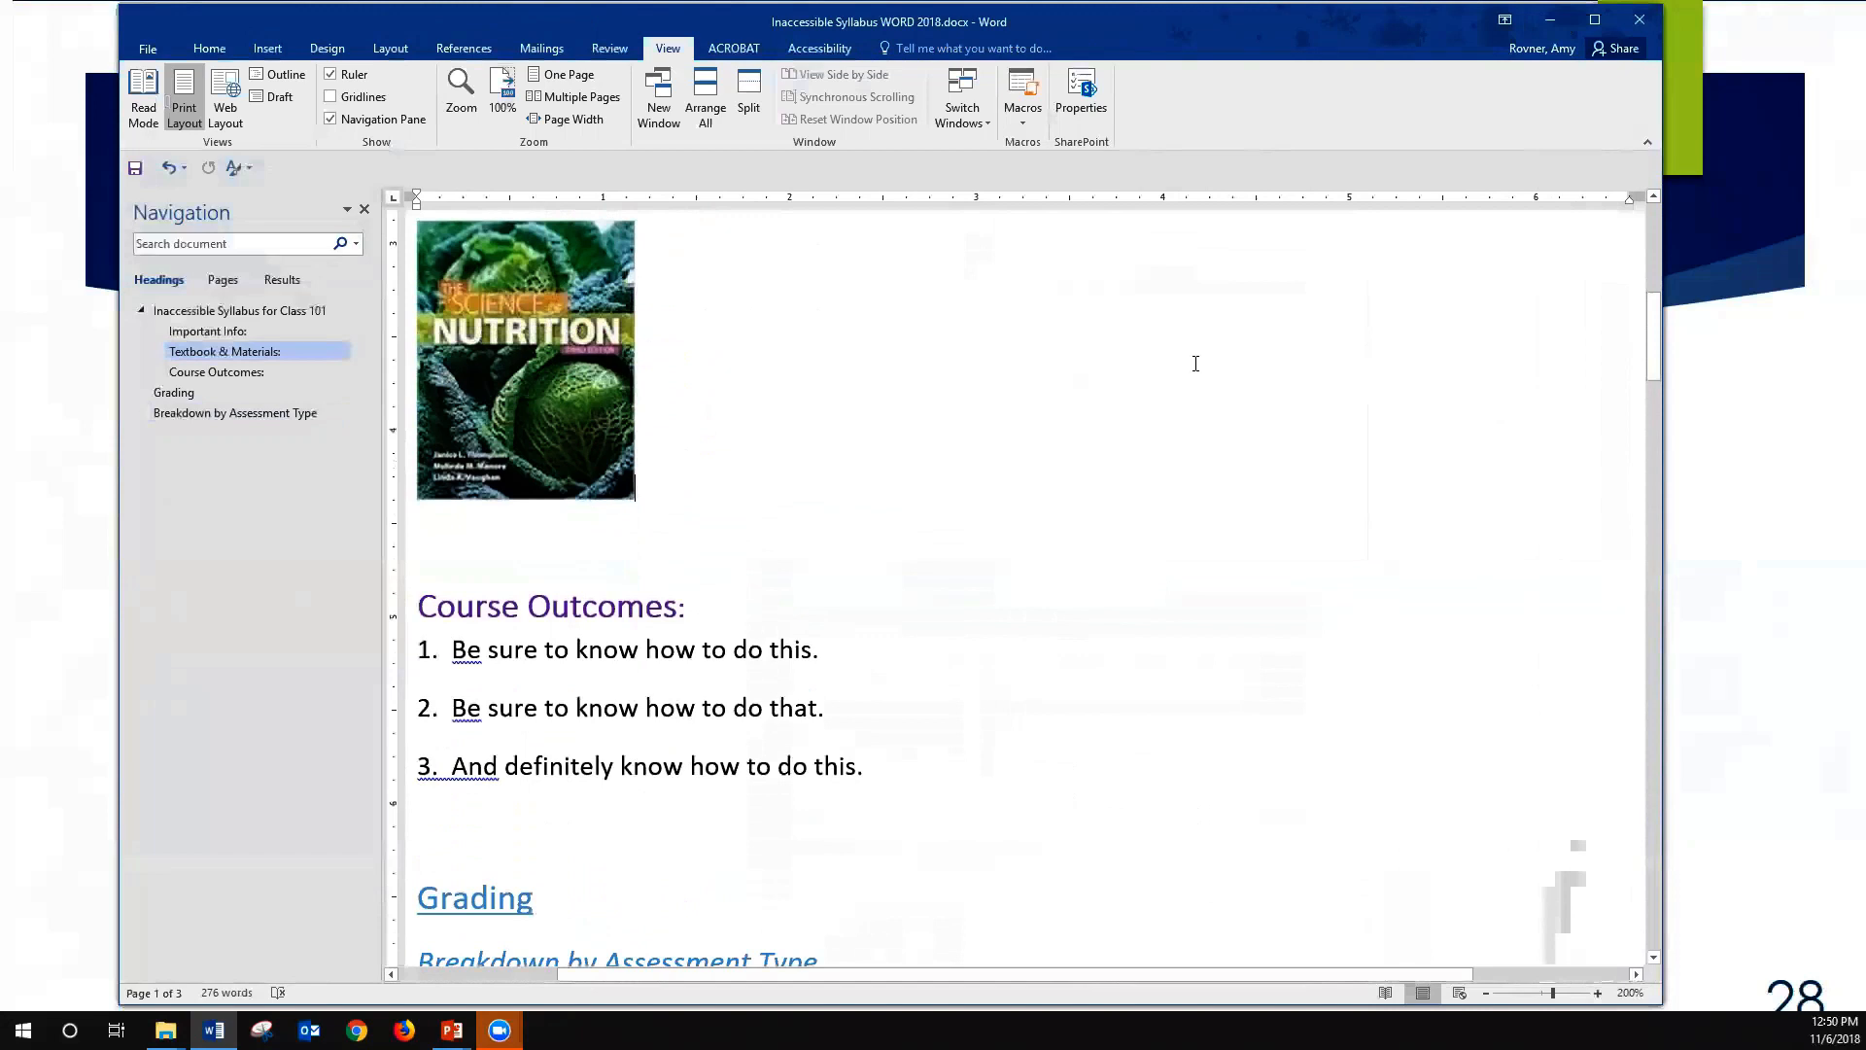
left_click(1553, 20)
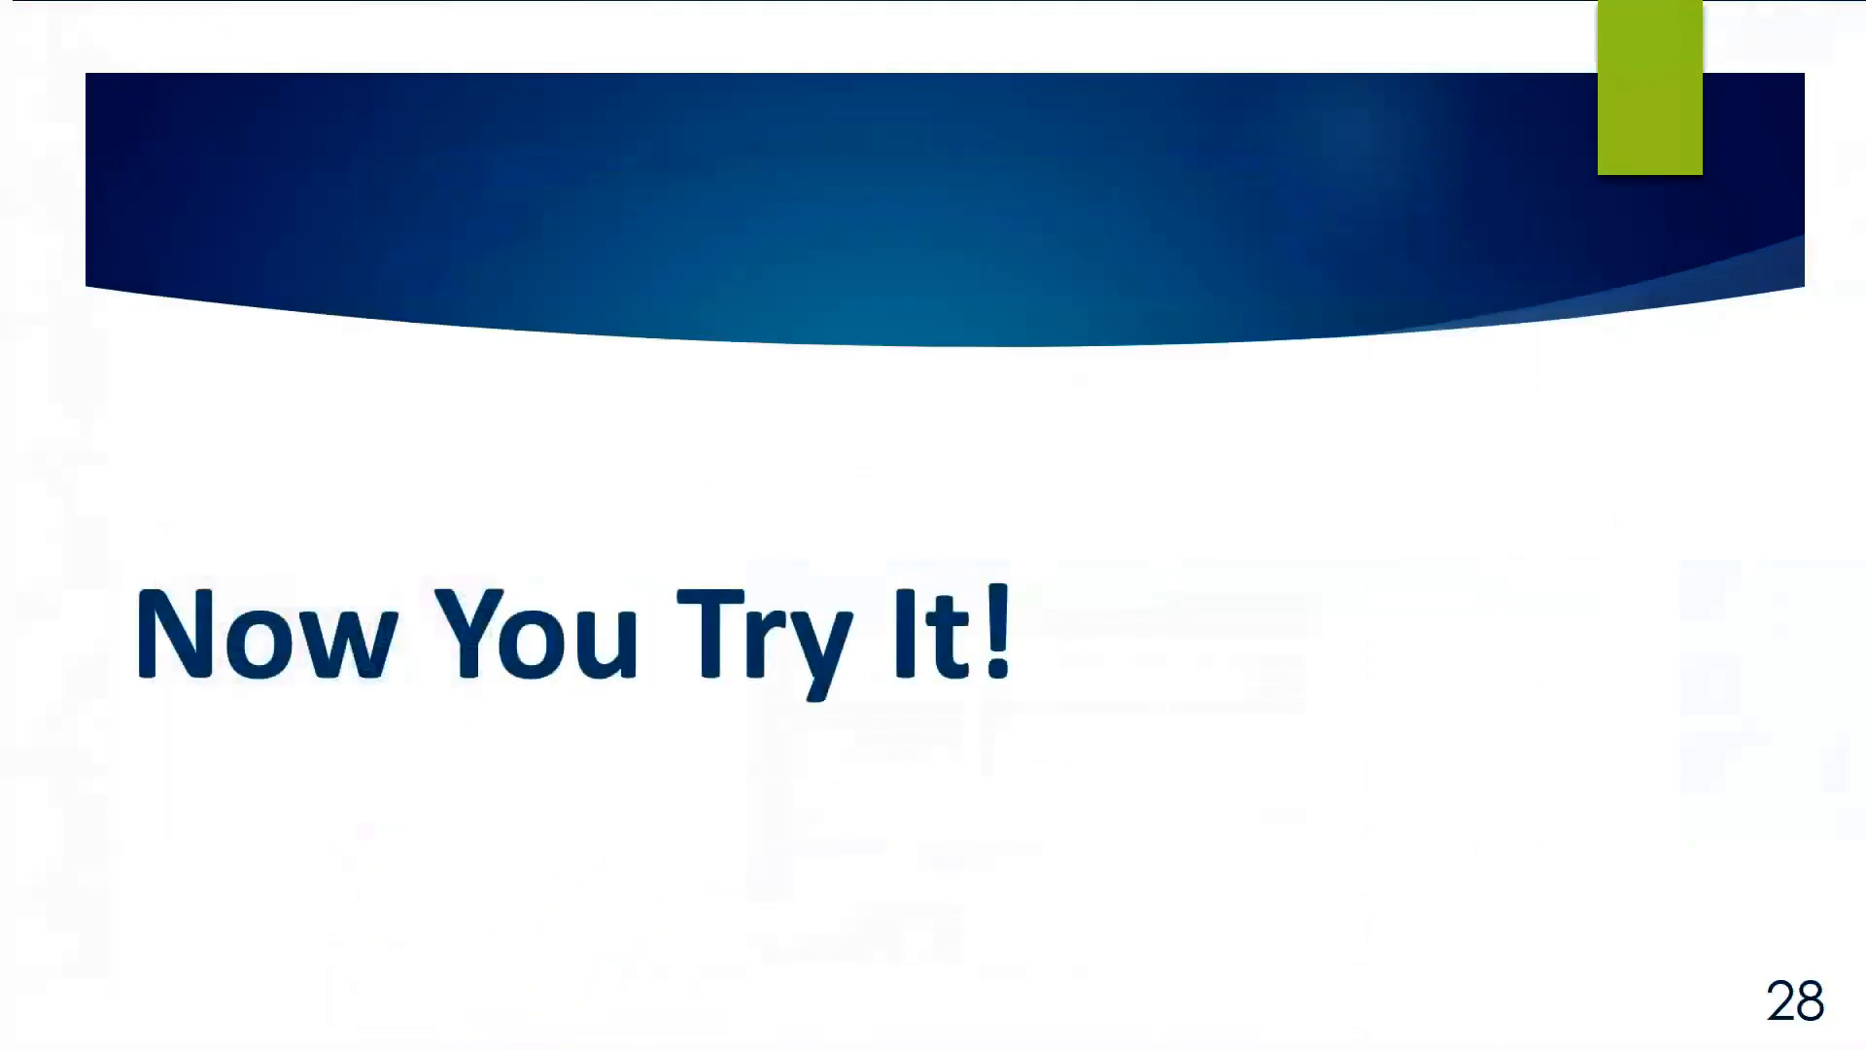
left_click(947, 972)
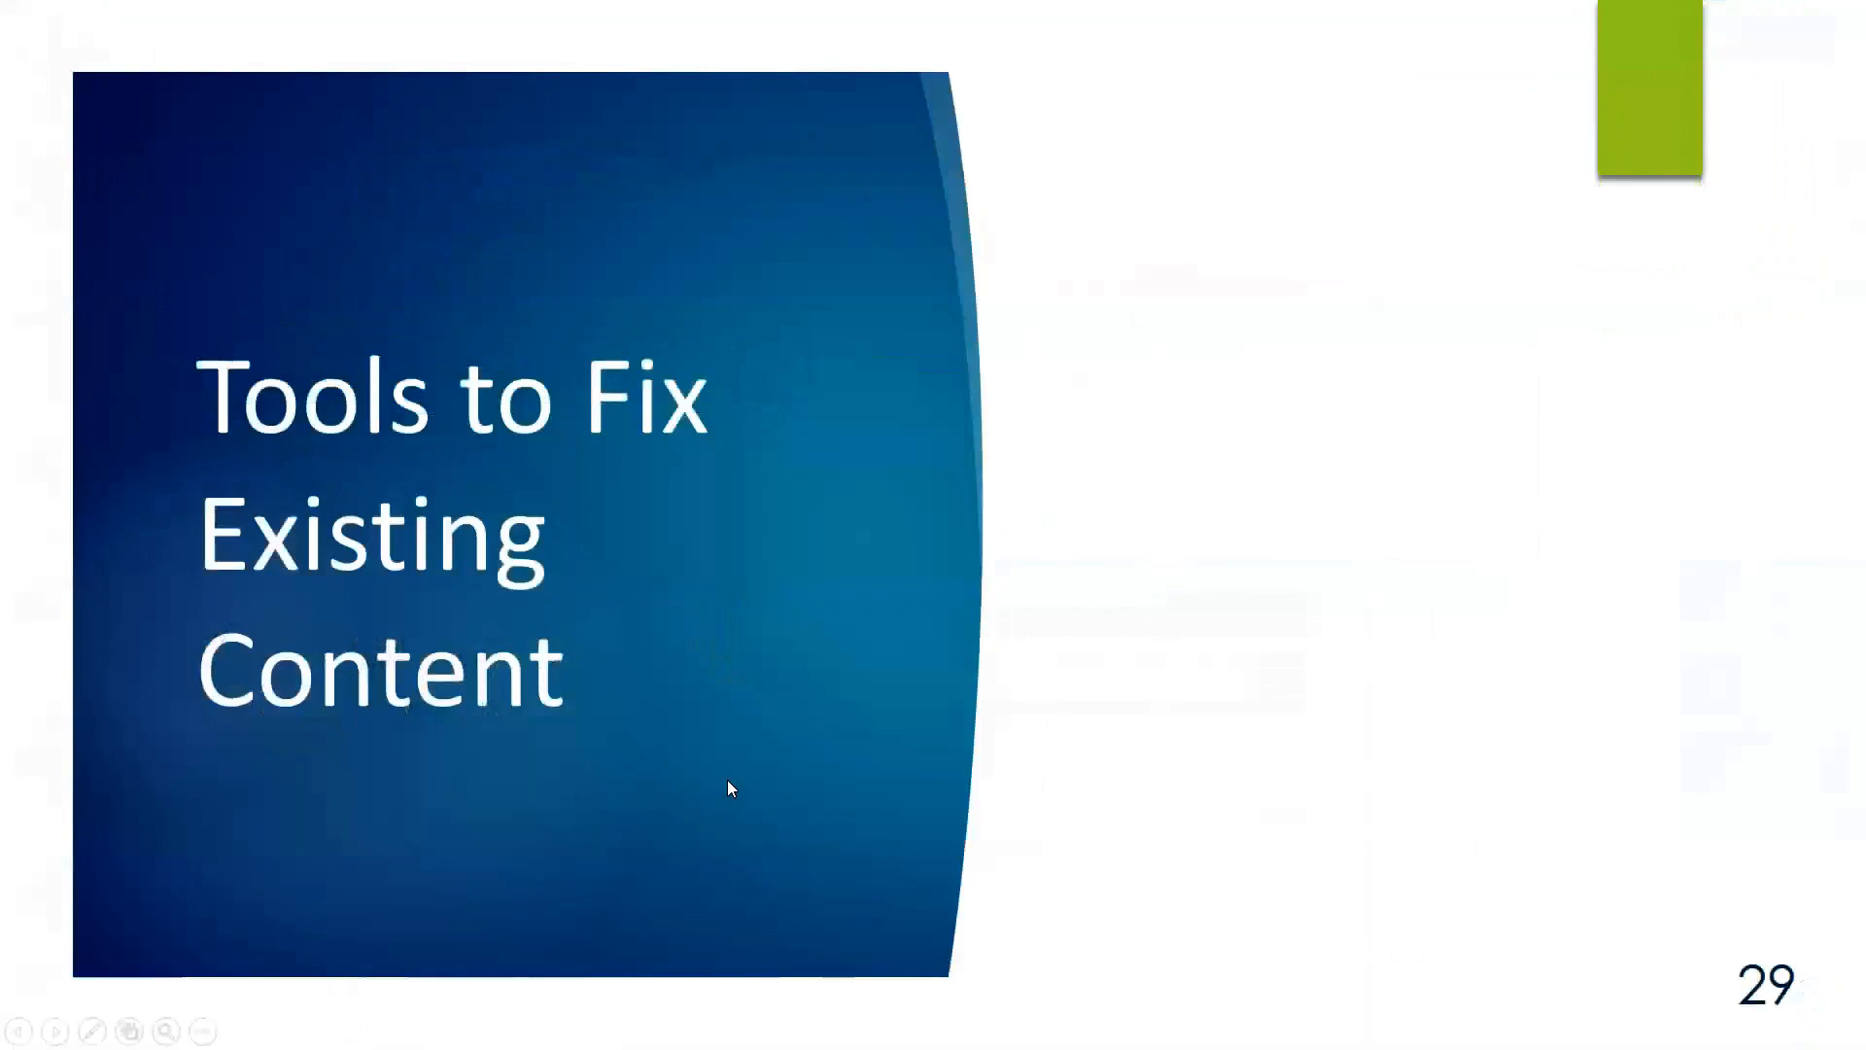
key("Left")
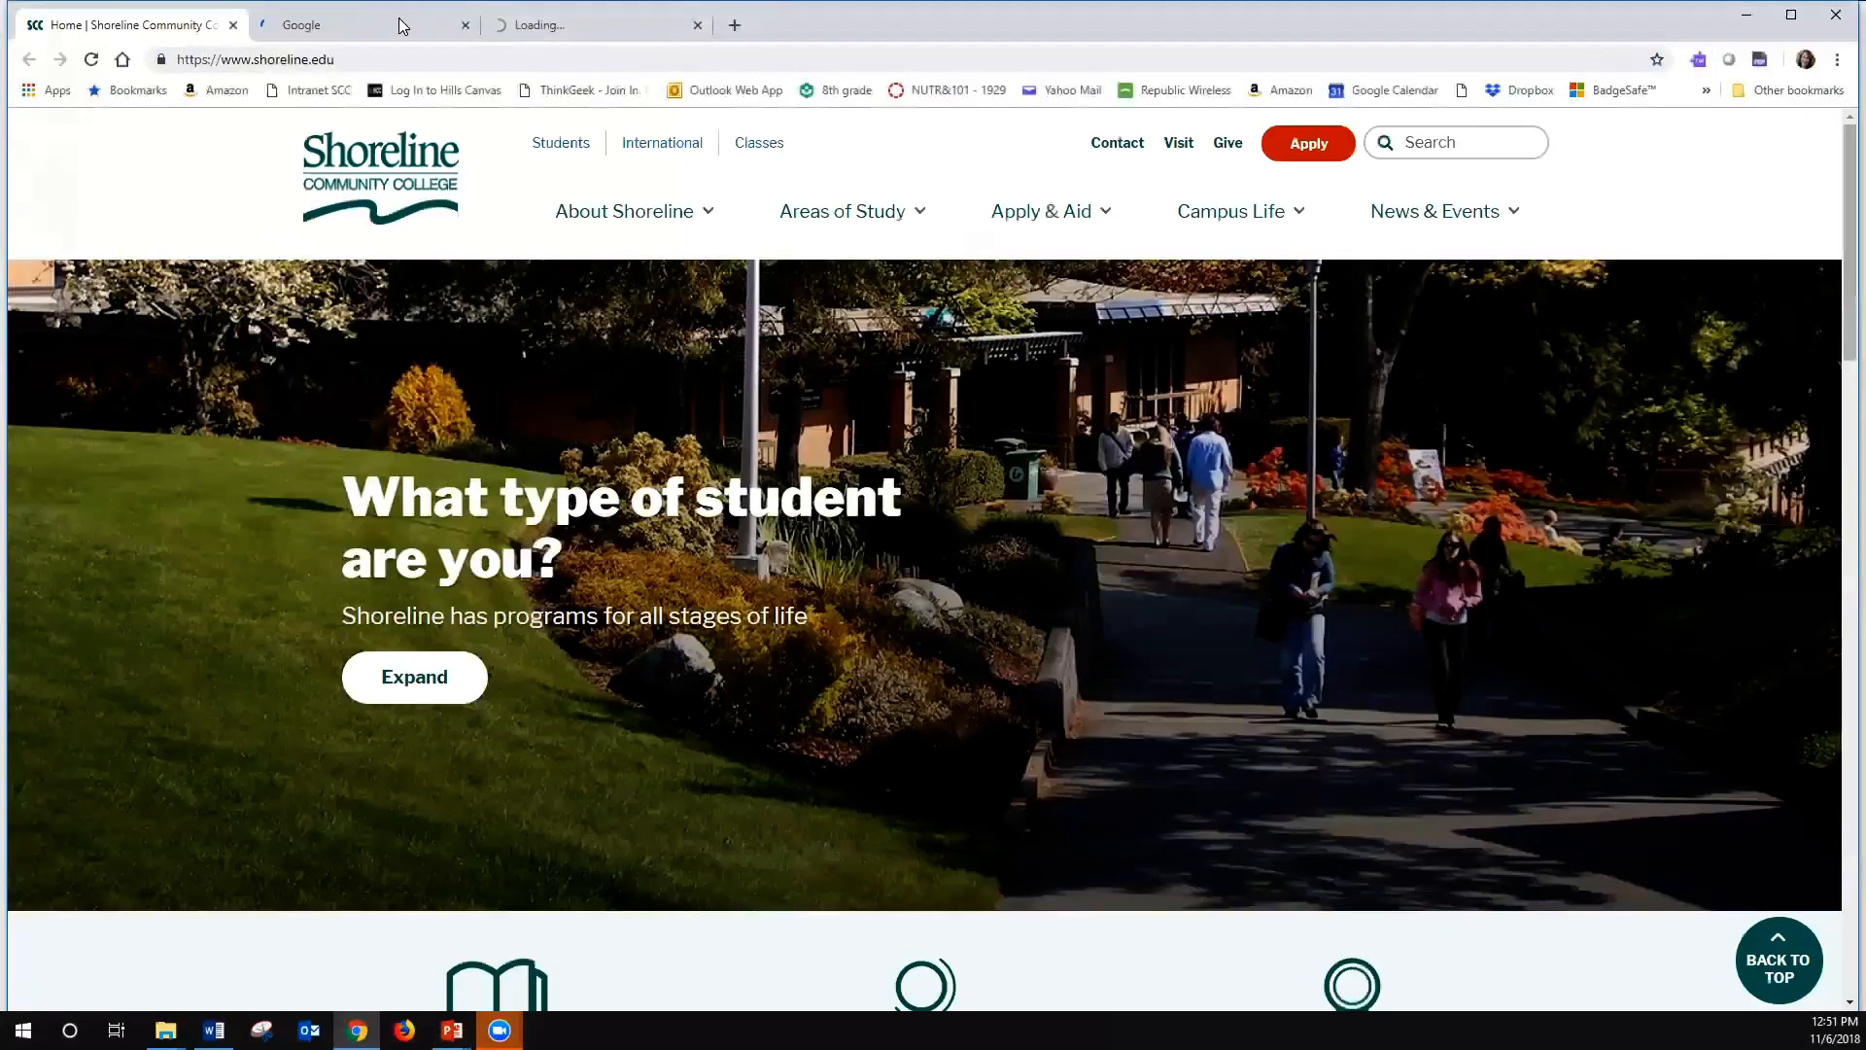
- Open shoreline.instructure.com in the Google browser tab and sign in to reach the Canvas dashboard
left_click(375, 28)
left_click(389, 60)
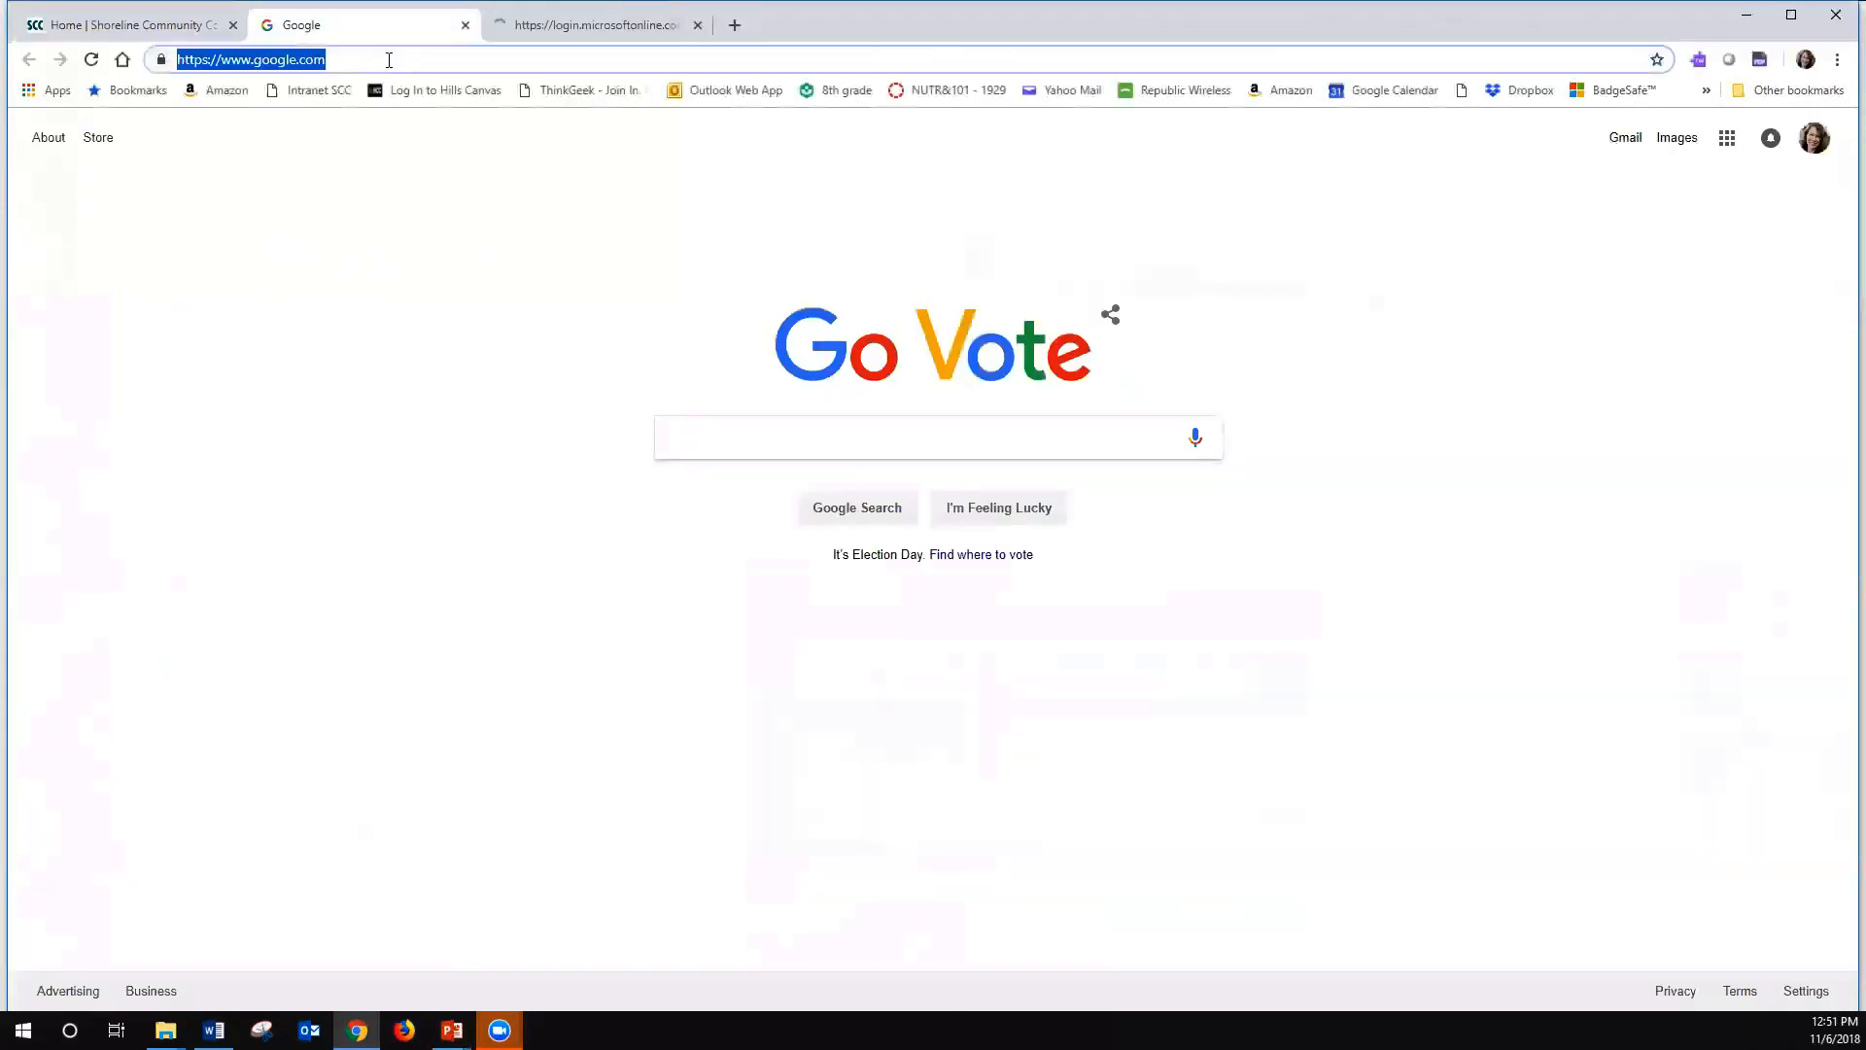
type("shoreline.ed")
key("BackSpace")
key("BackSpace")
key("BackSpace")
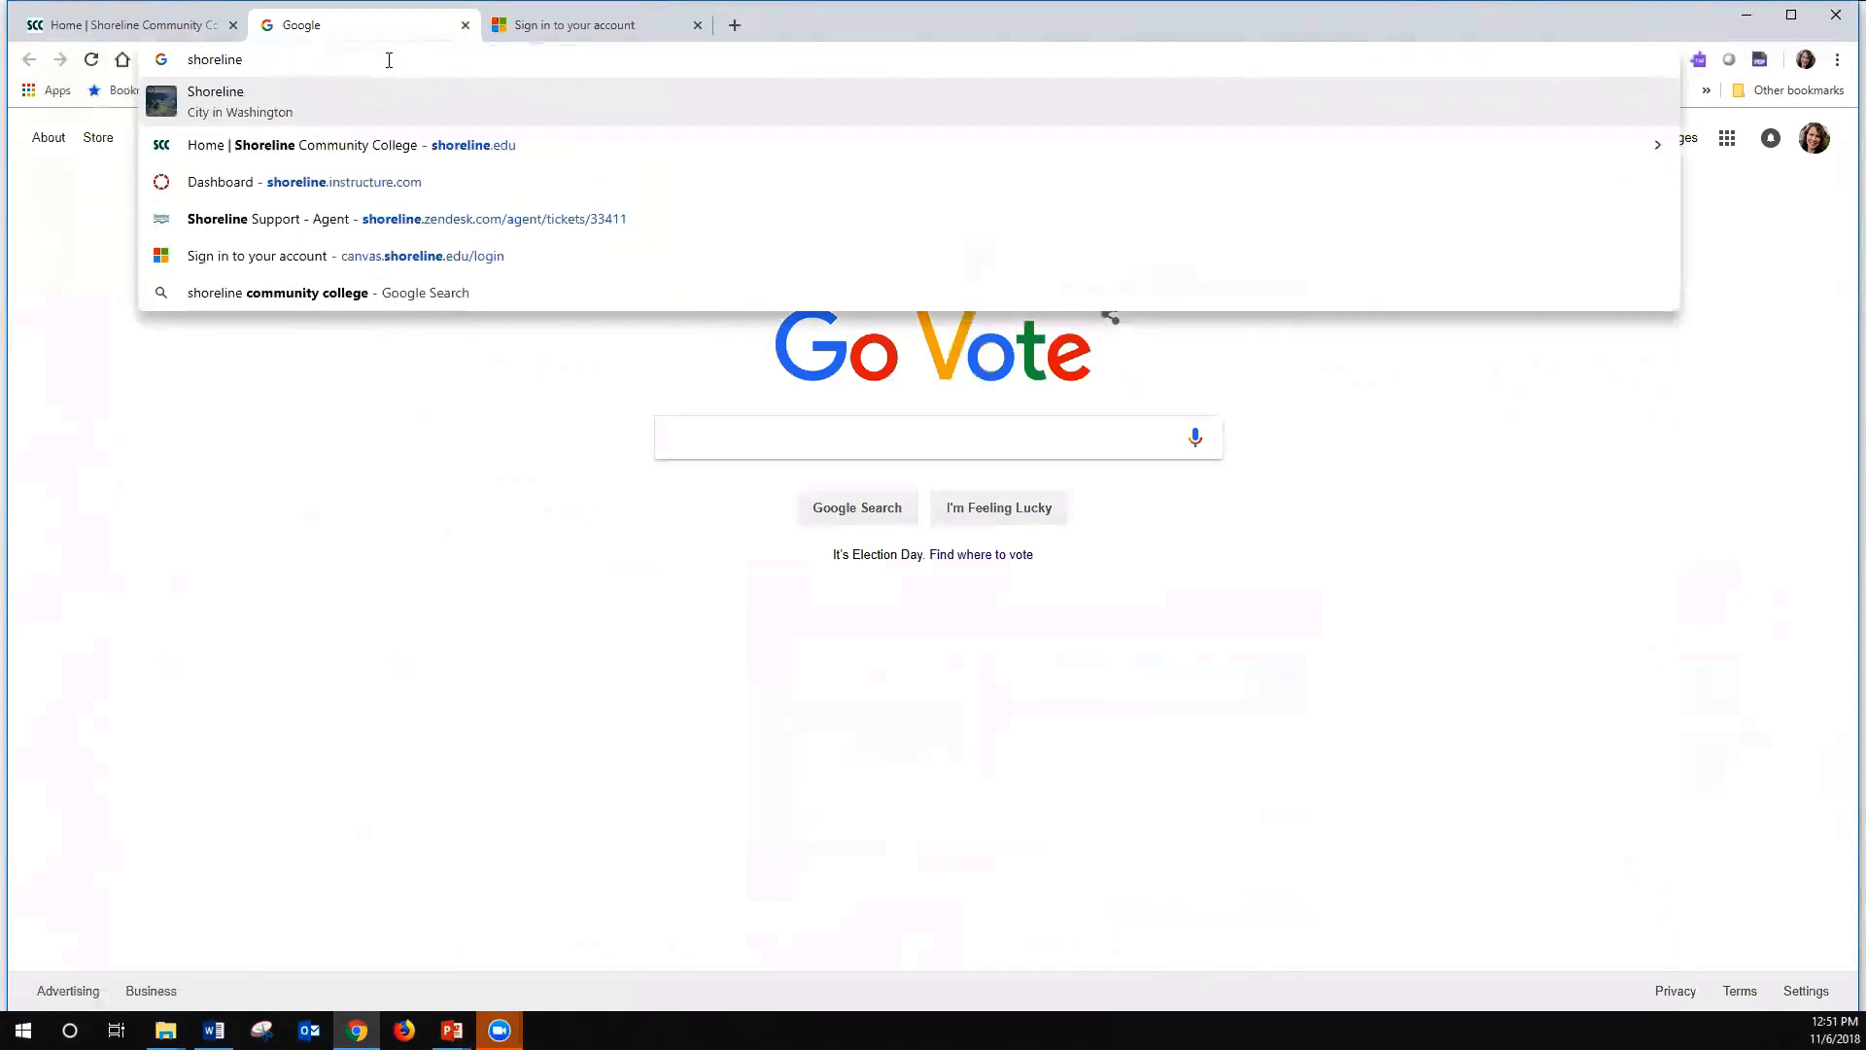
type(".oin")
key("BackSpace")
key("BackSpace")
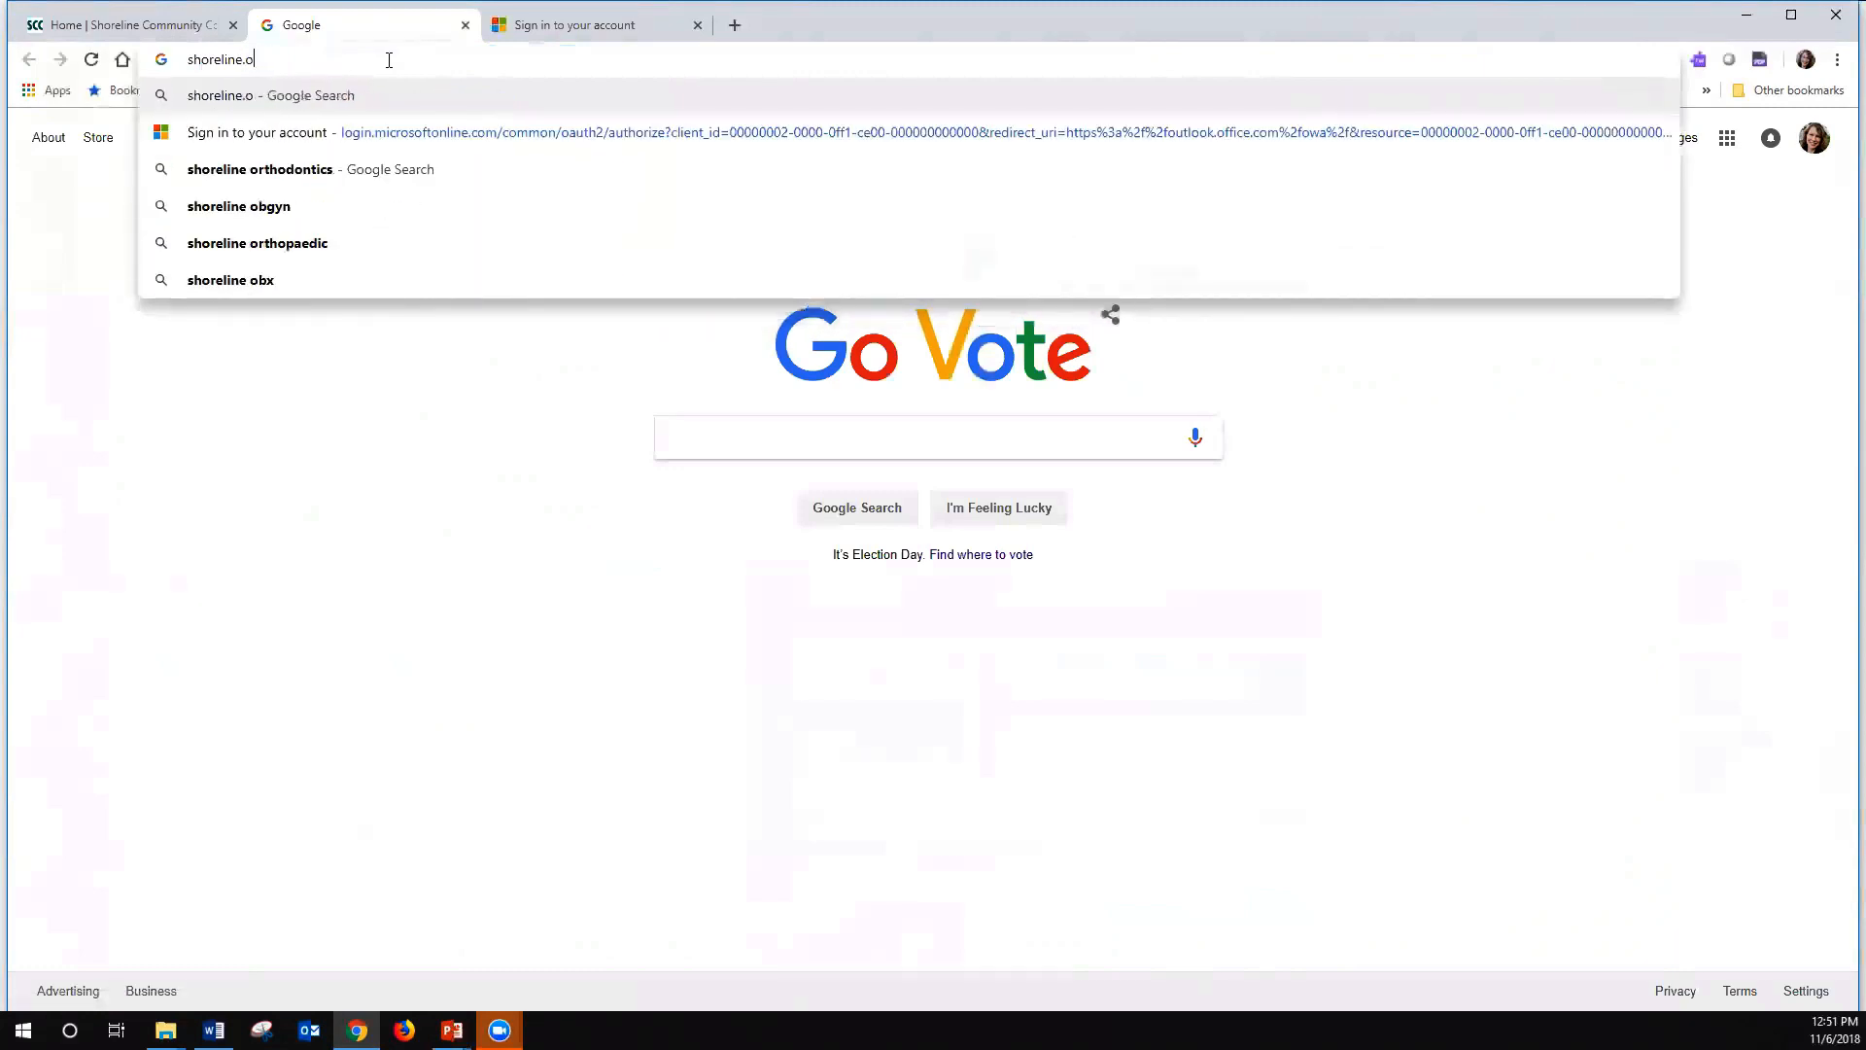
key("BackSpace")
type("in")
key("Return")
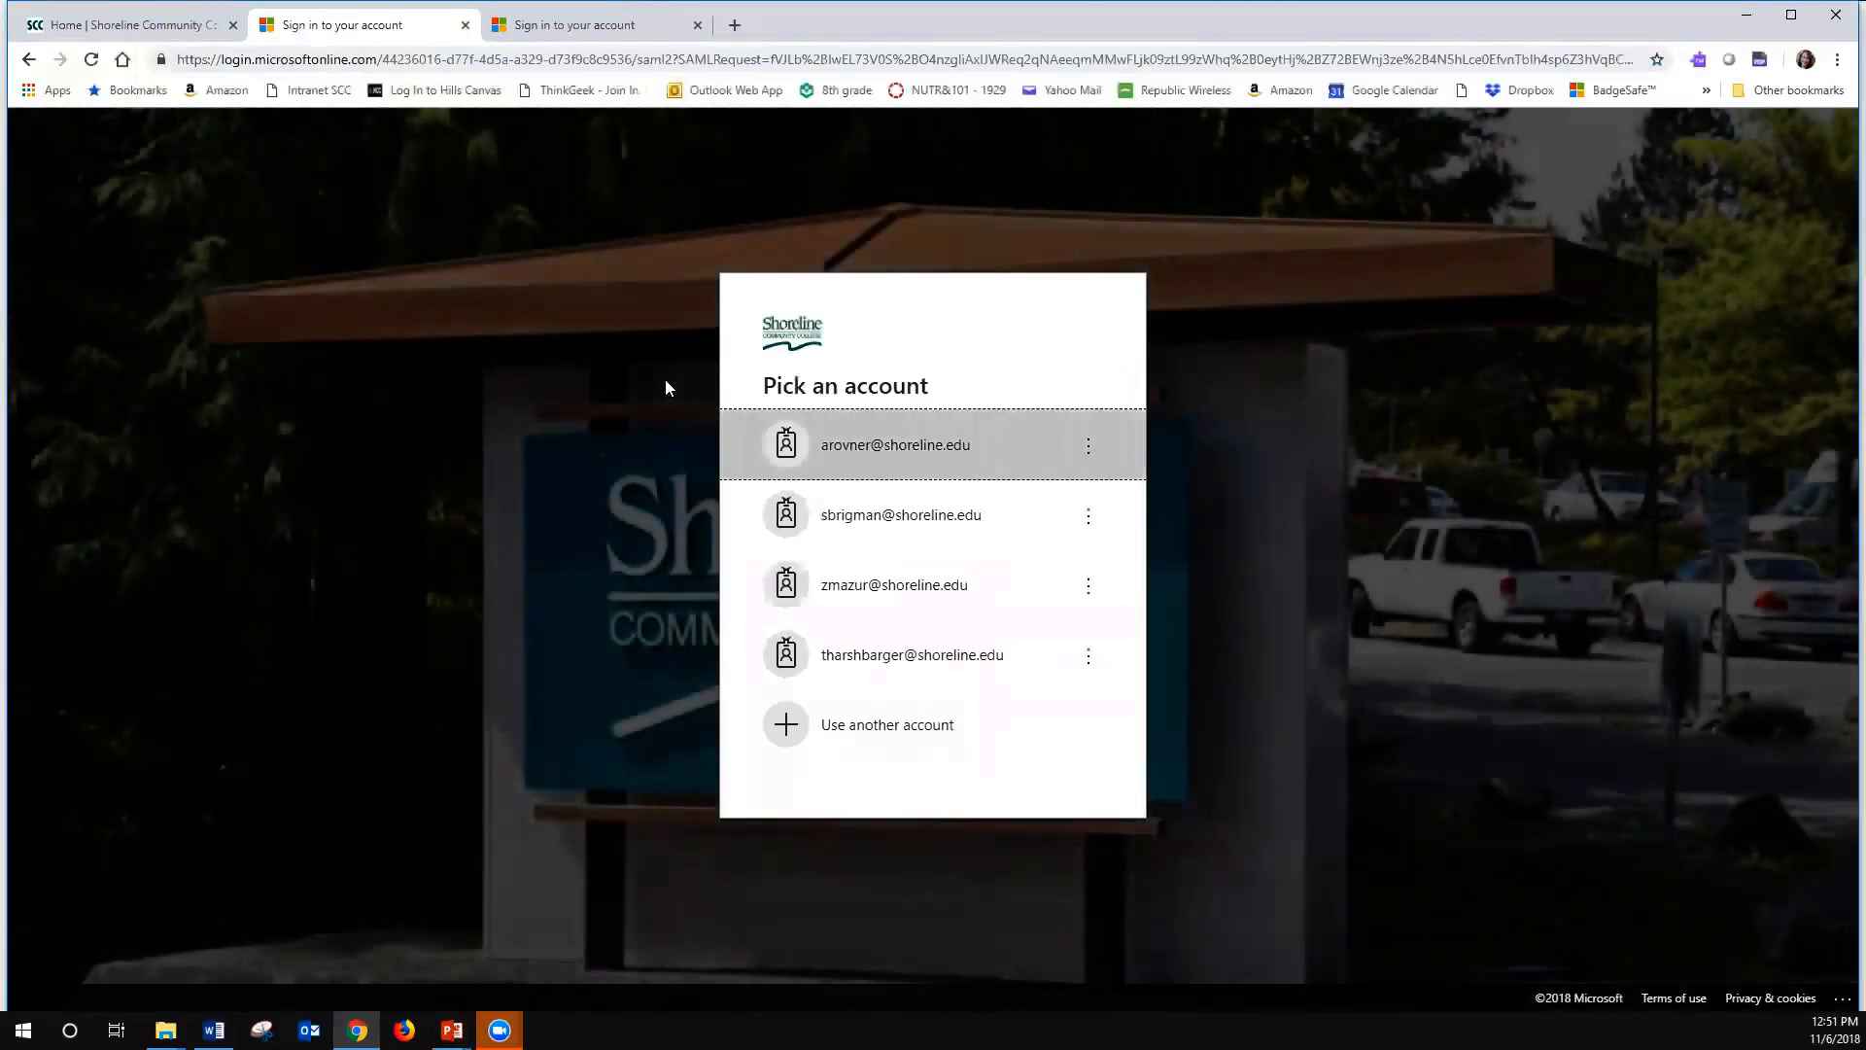
left_click(953, 466)
key("Return")
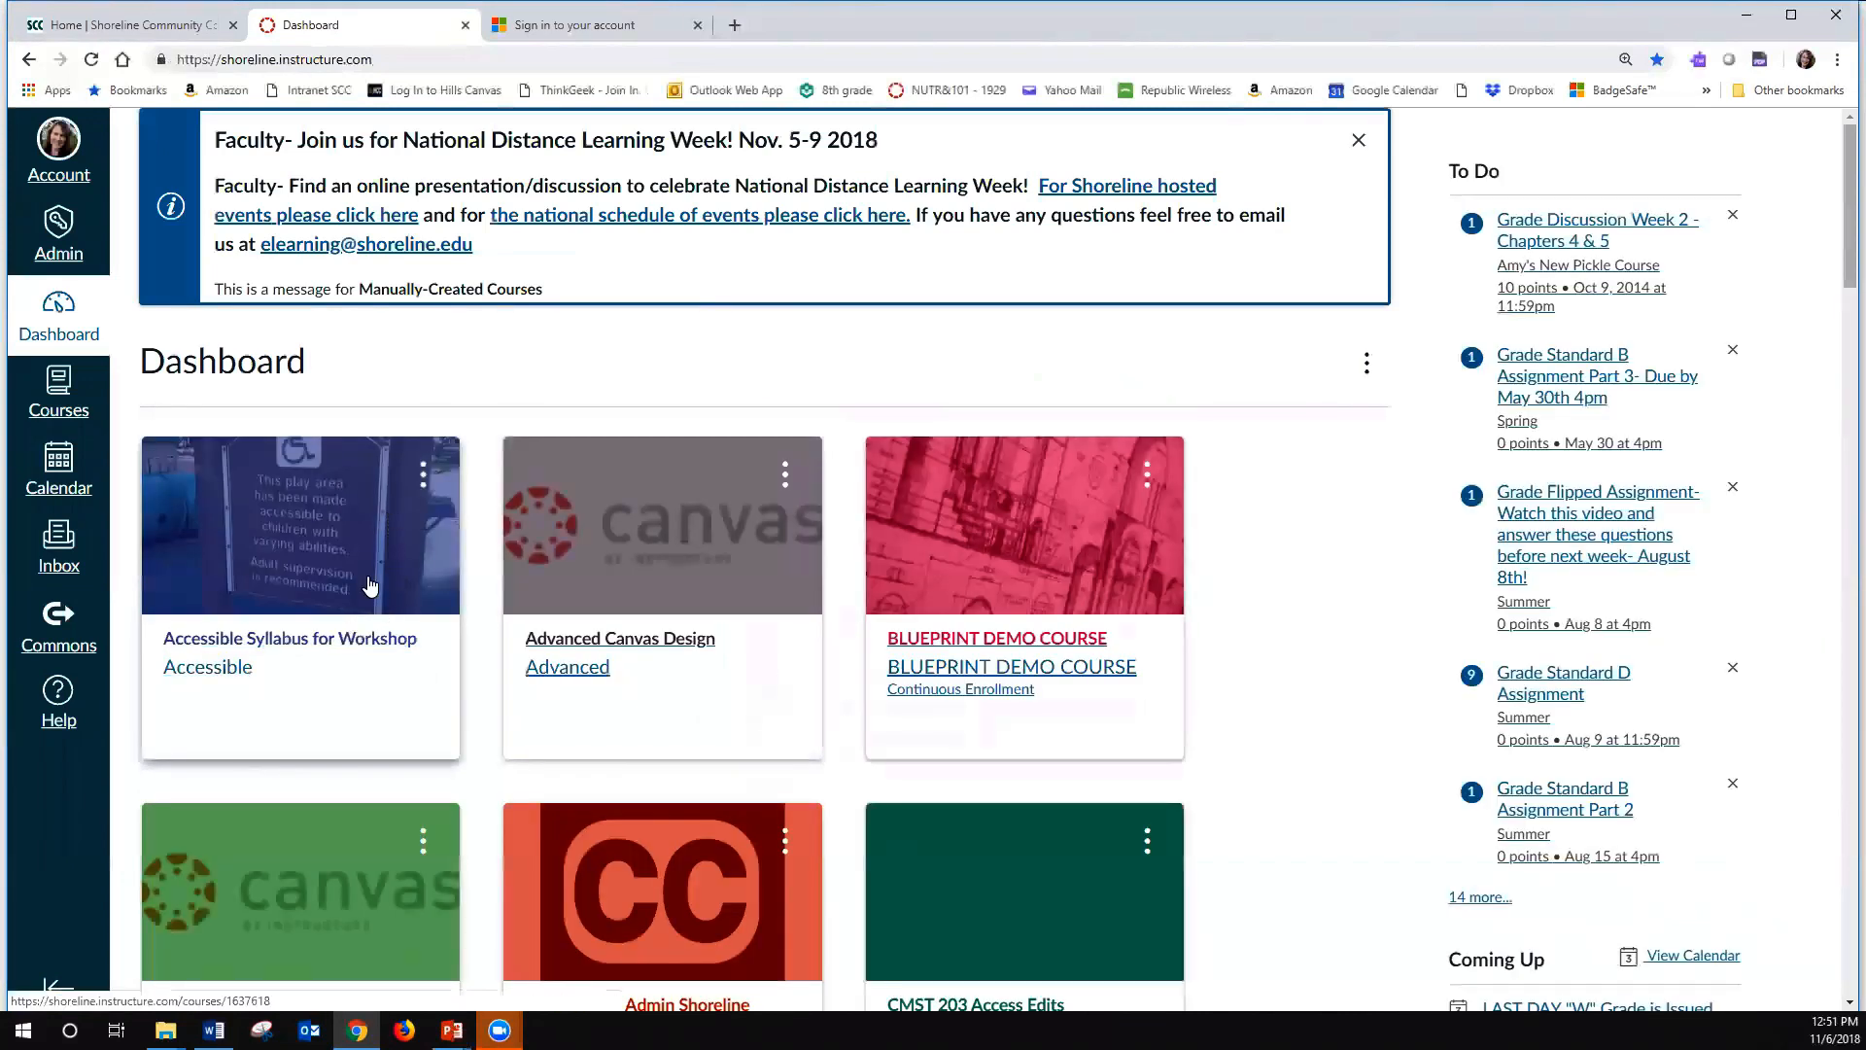
- Open the "eLearning Resources for Faculty" course and show the list of all its pages
scroll(372, 574, "down", 4)
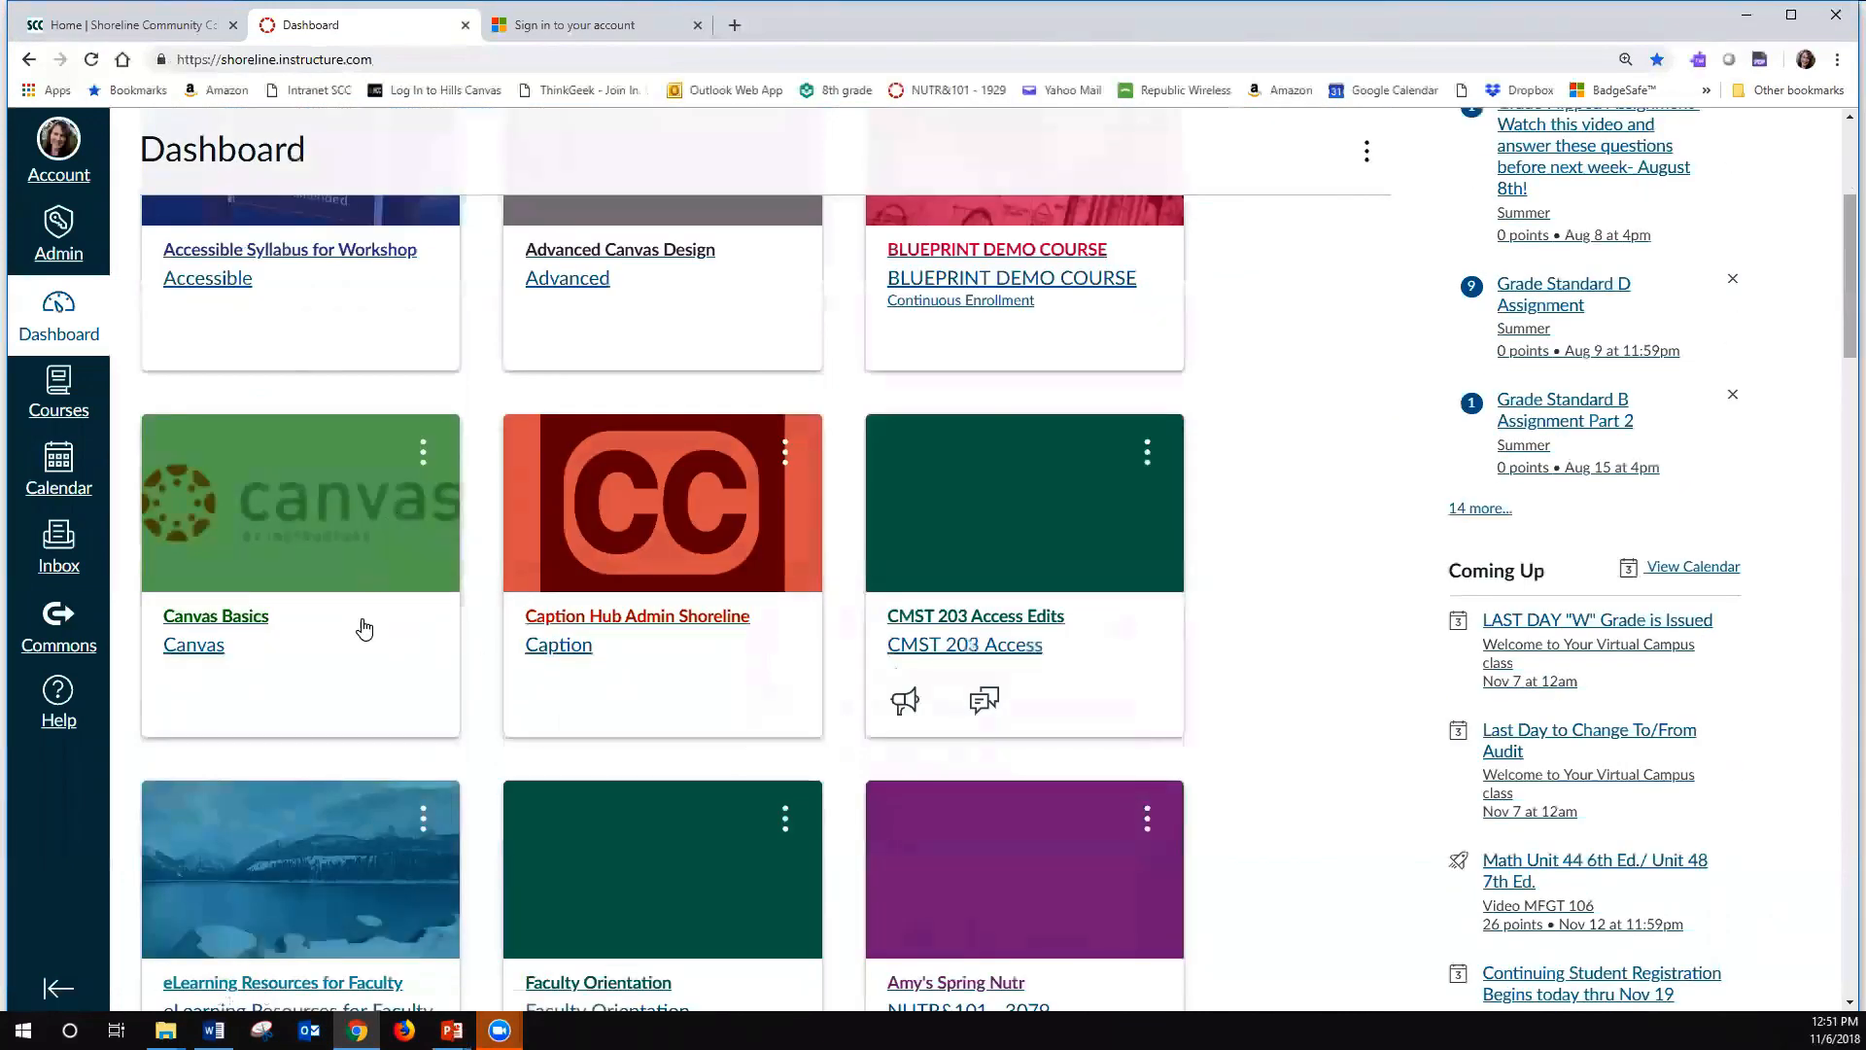
scroll(321, 603, "down", 4)
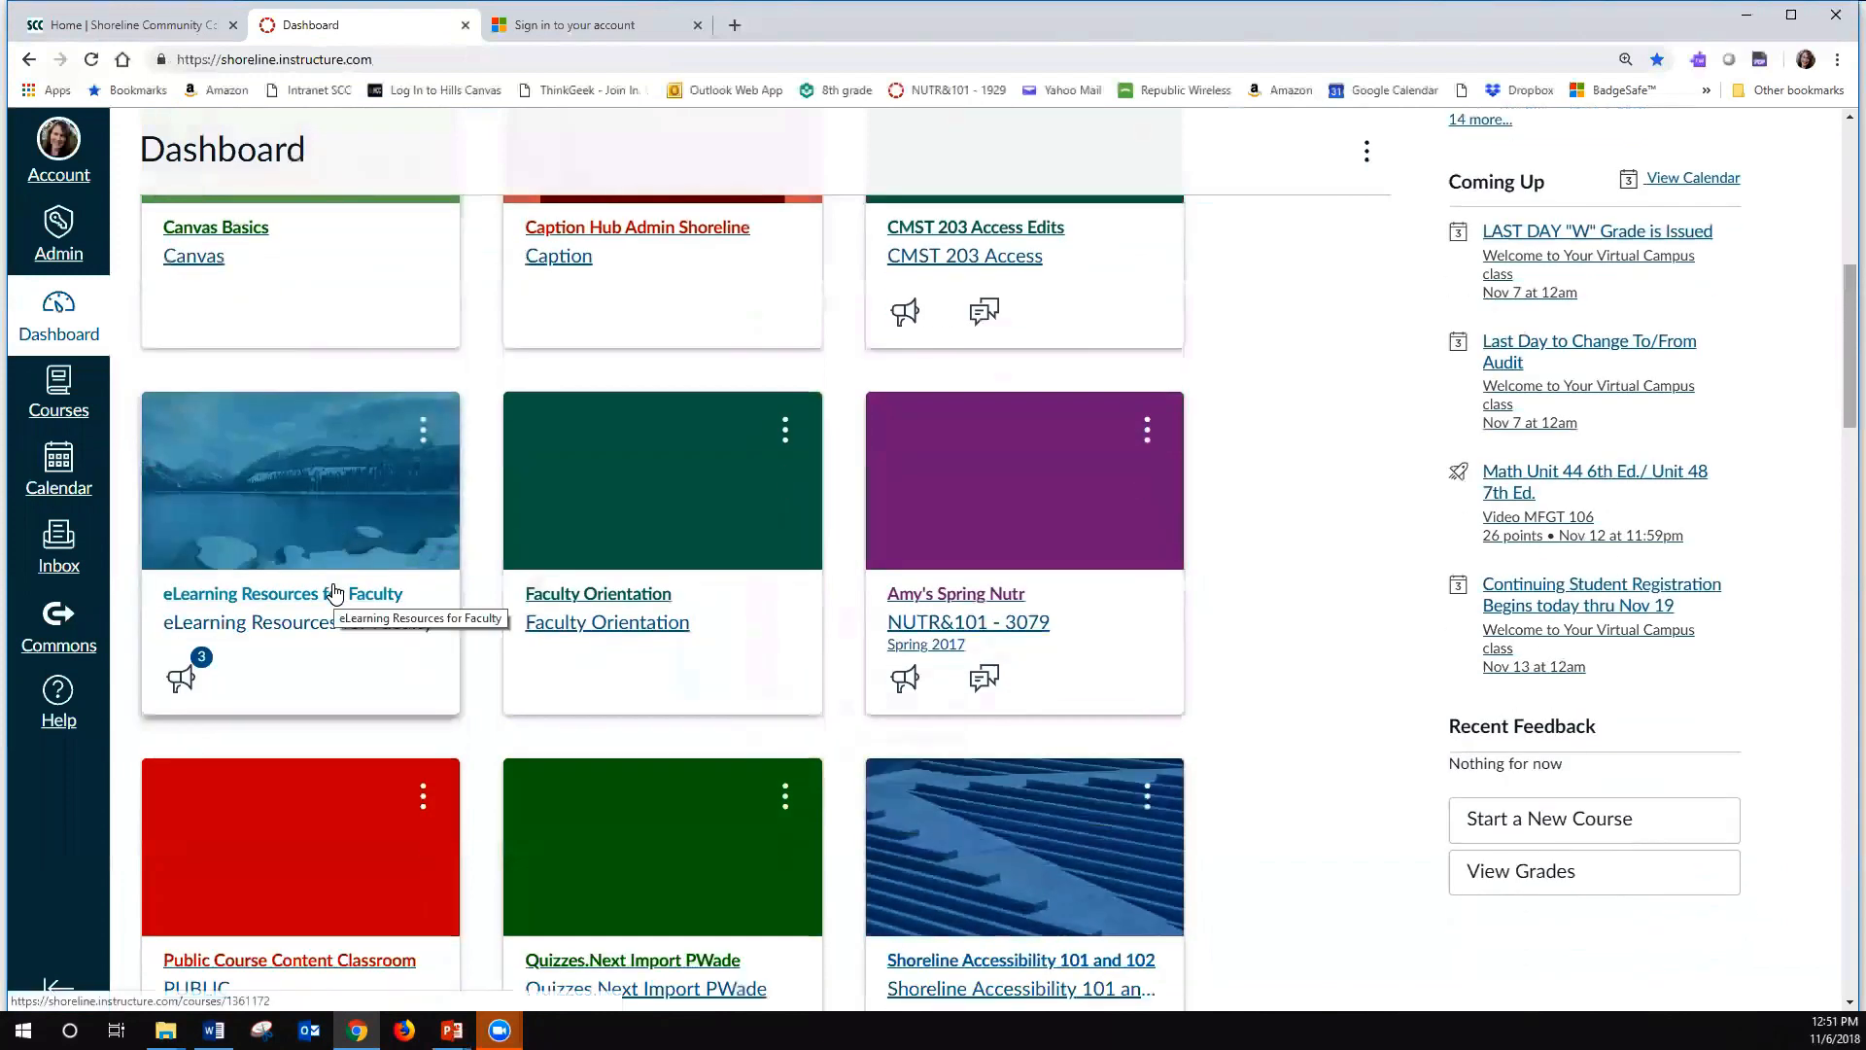
left_click(333, 593)
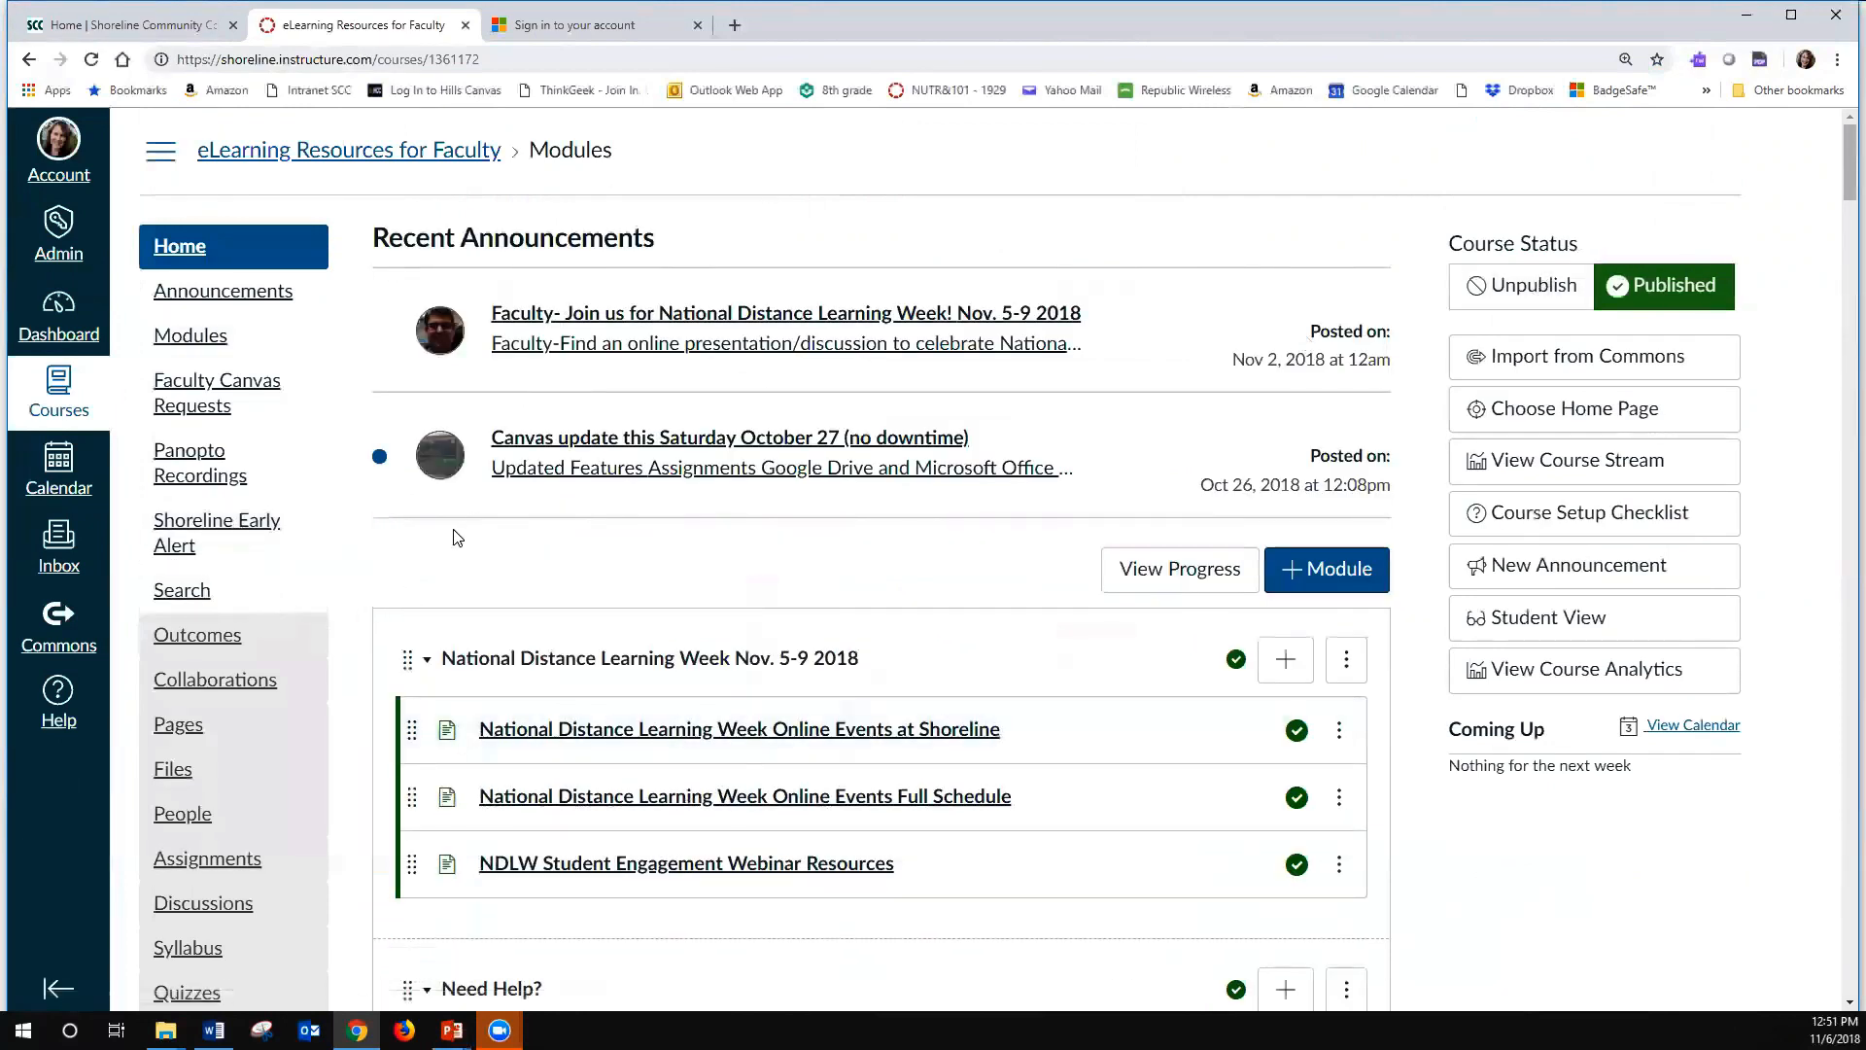
left_click(196, 729)
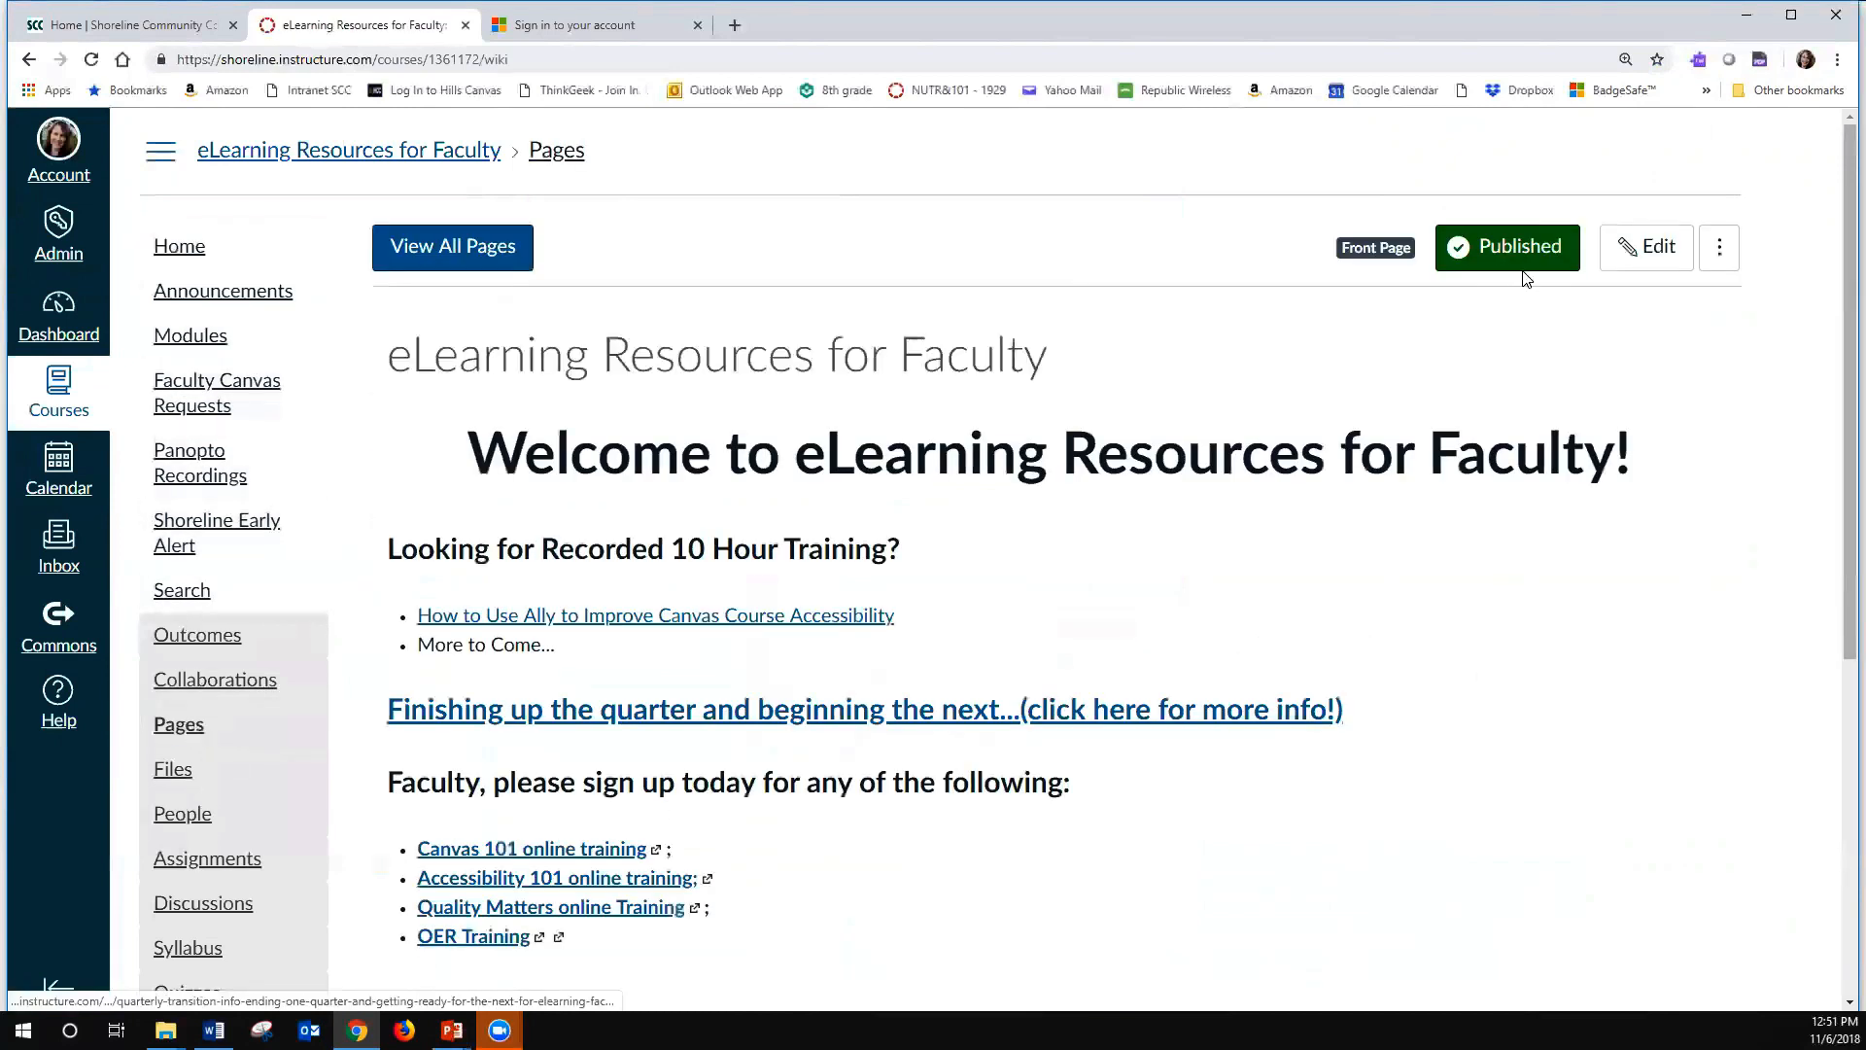
left_click(438, 260)
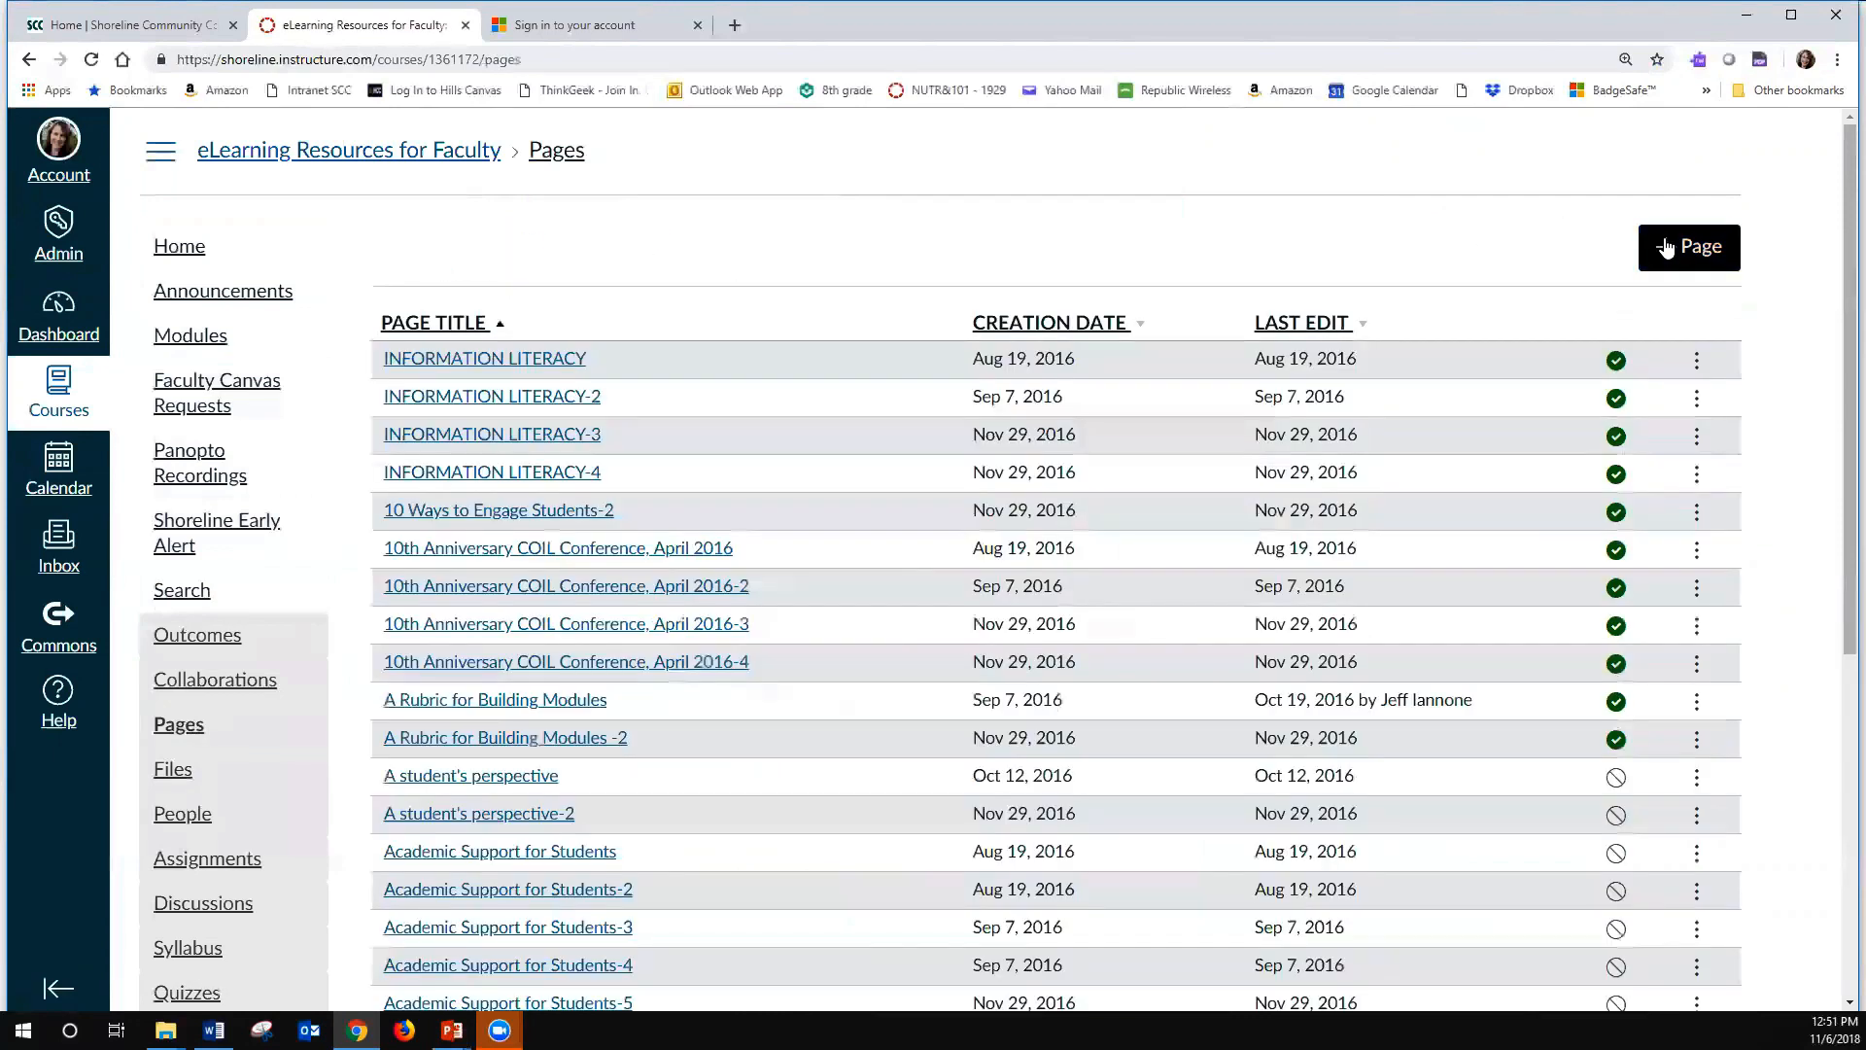
- Create a new course page titled "Sample Alt Text Page" with the body text "Here is my example."
left_click(1664, 249)
type("Sam")
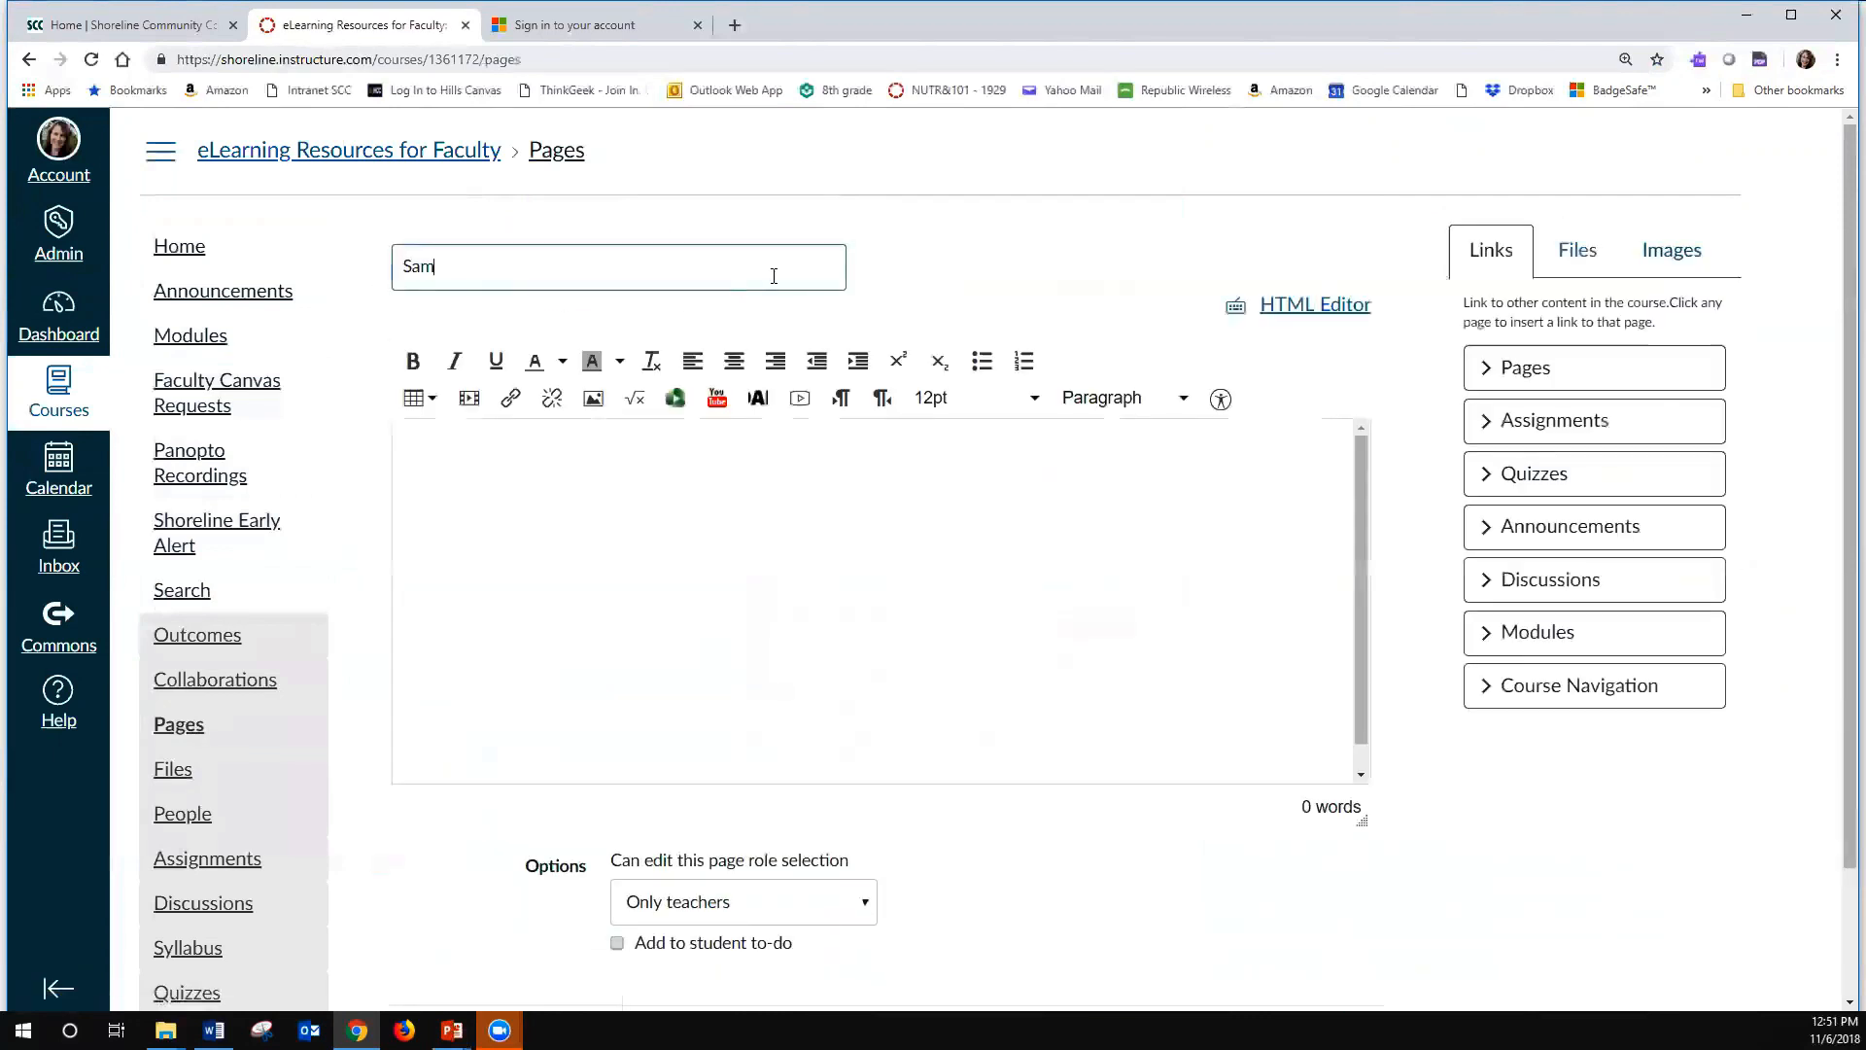
type("ple Alt Text Page")
left_click(755, 575)
type("Here is my example.")
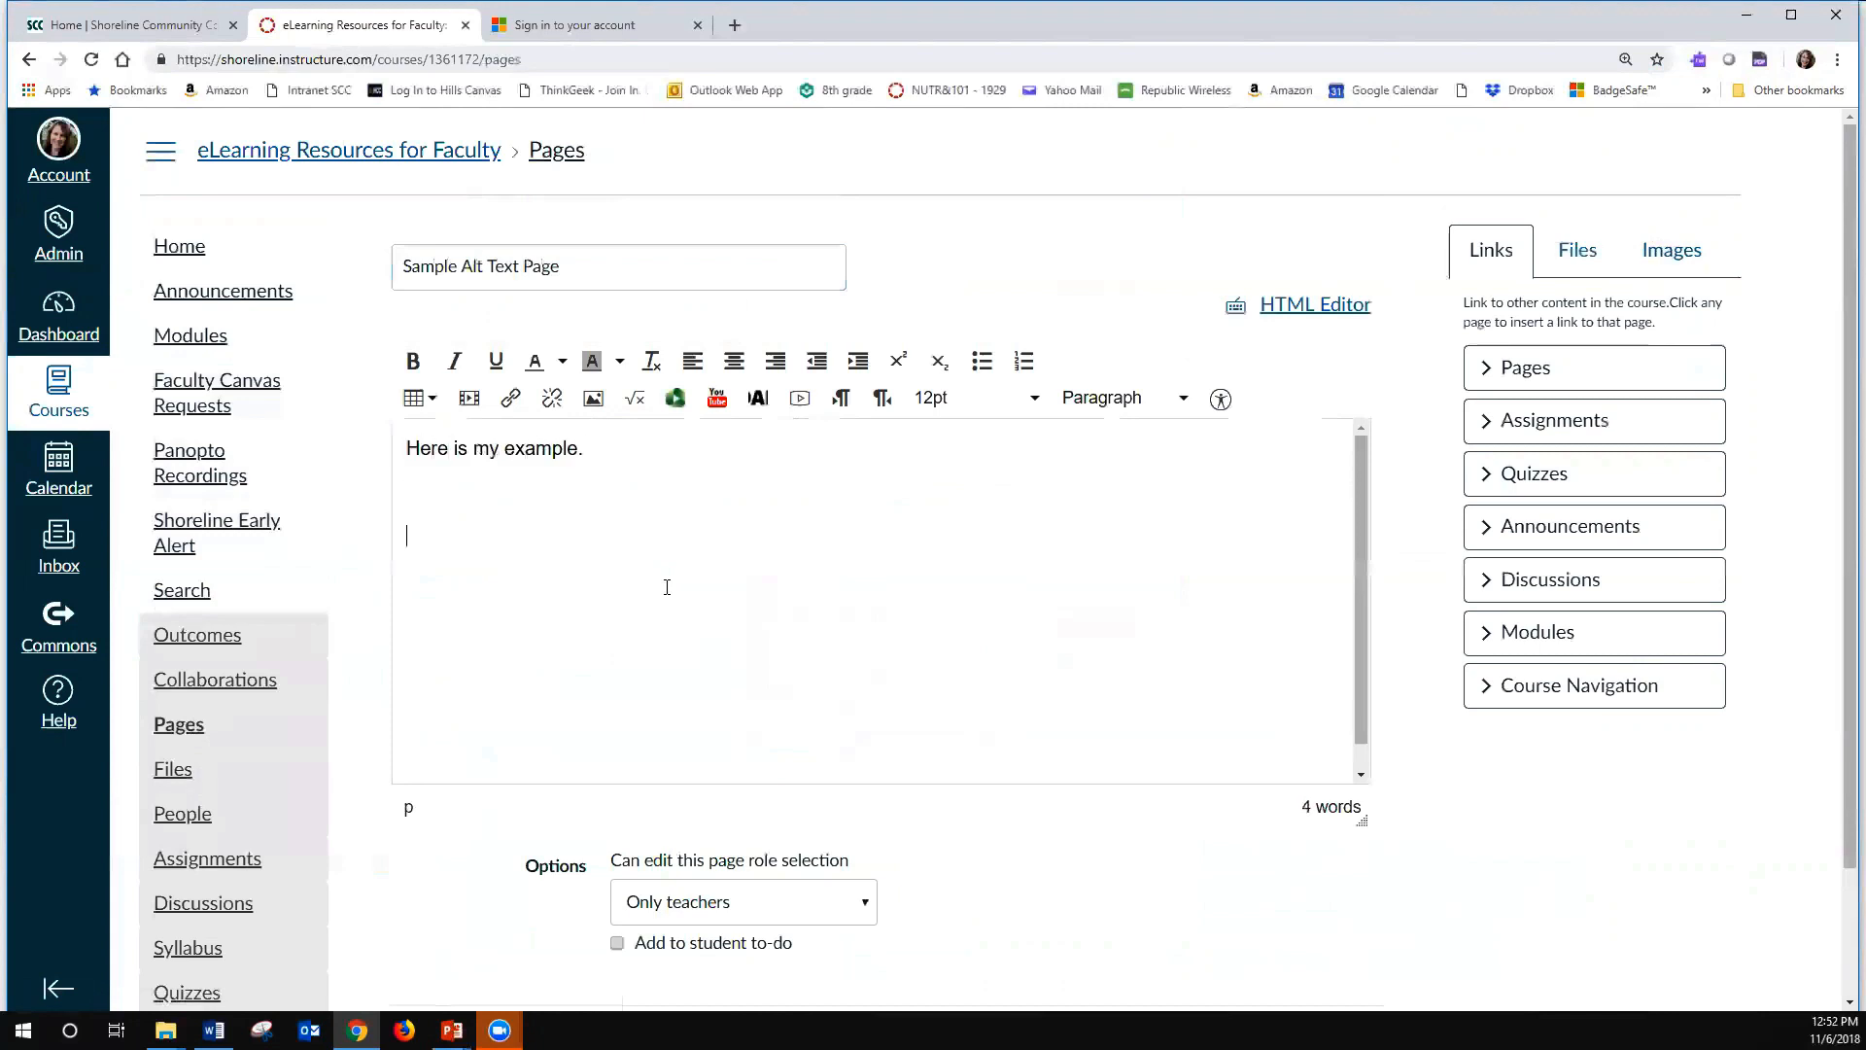
- Search Flickr images for "puppy" and insert the photo of several puppies on a black background into the page
left_click(1660, 270)
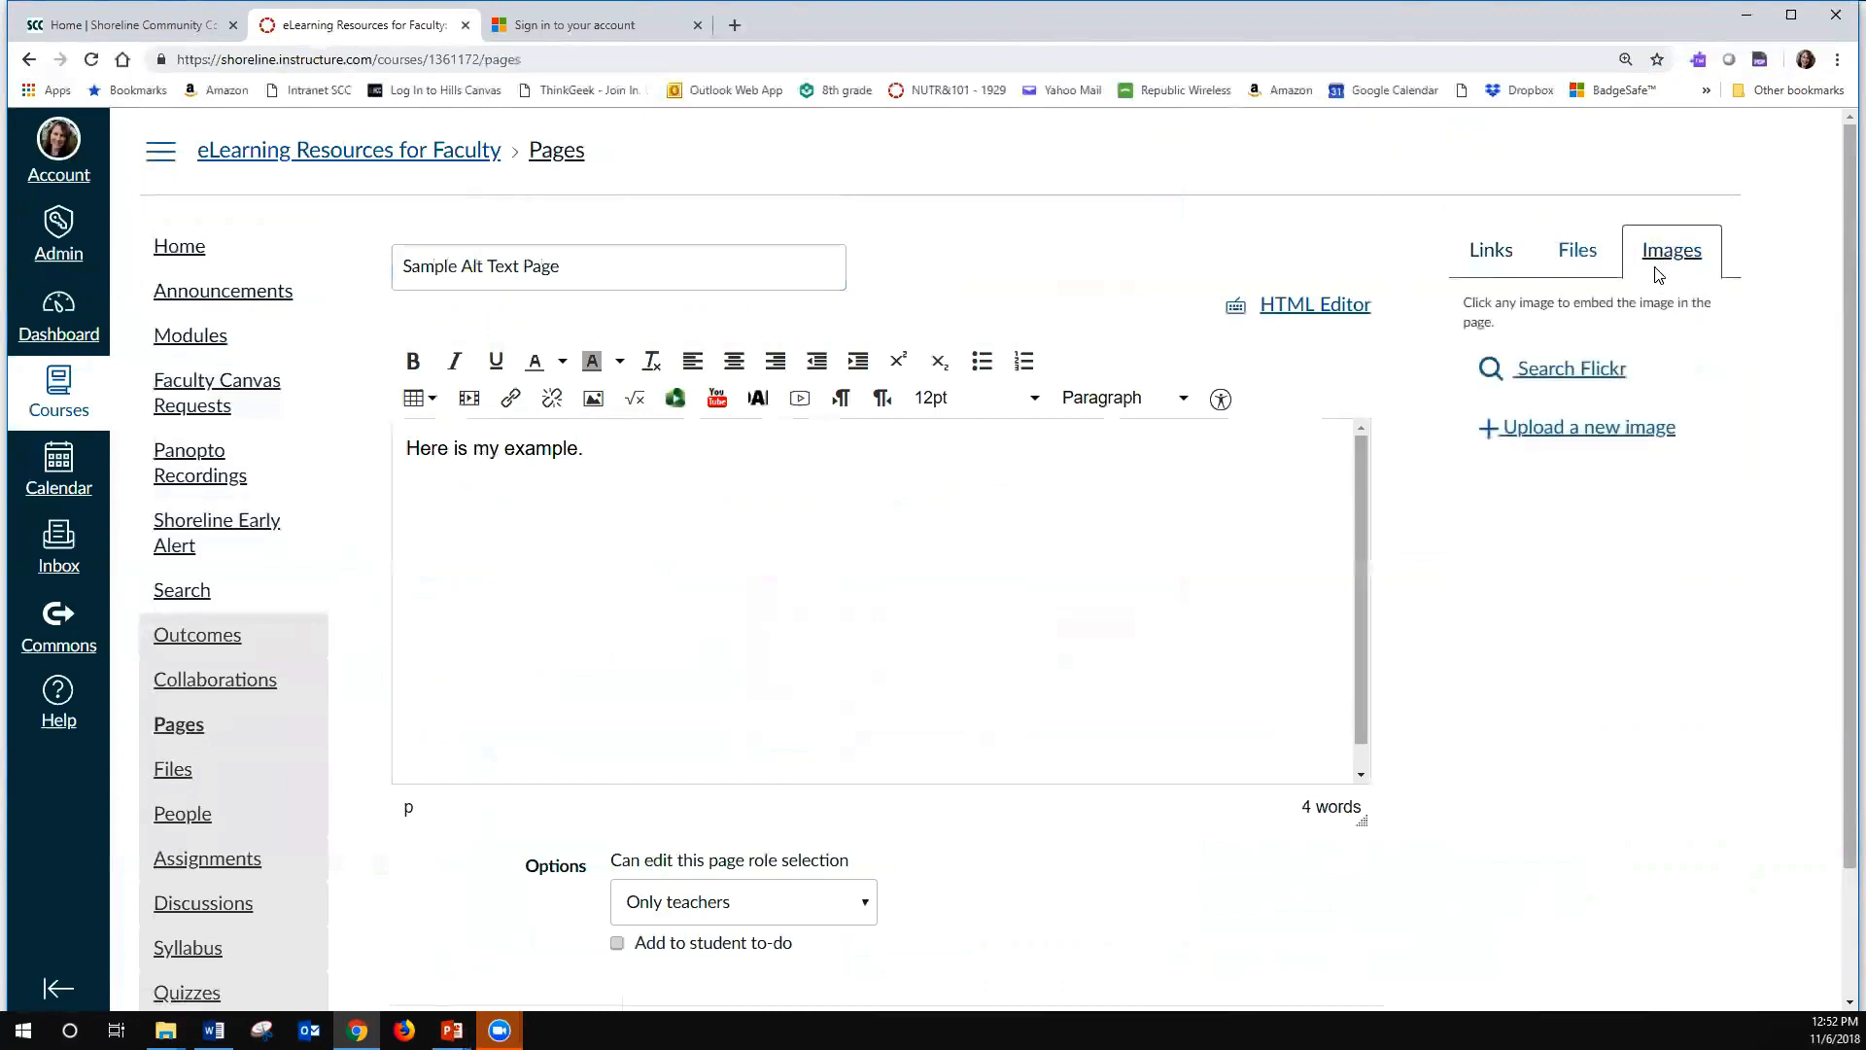
left_click(1549, 379)
left_click(1542, 496)
type("puppy")
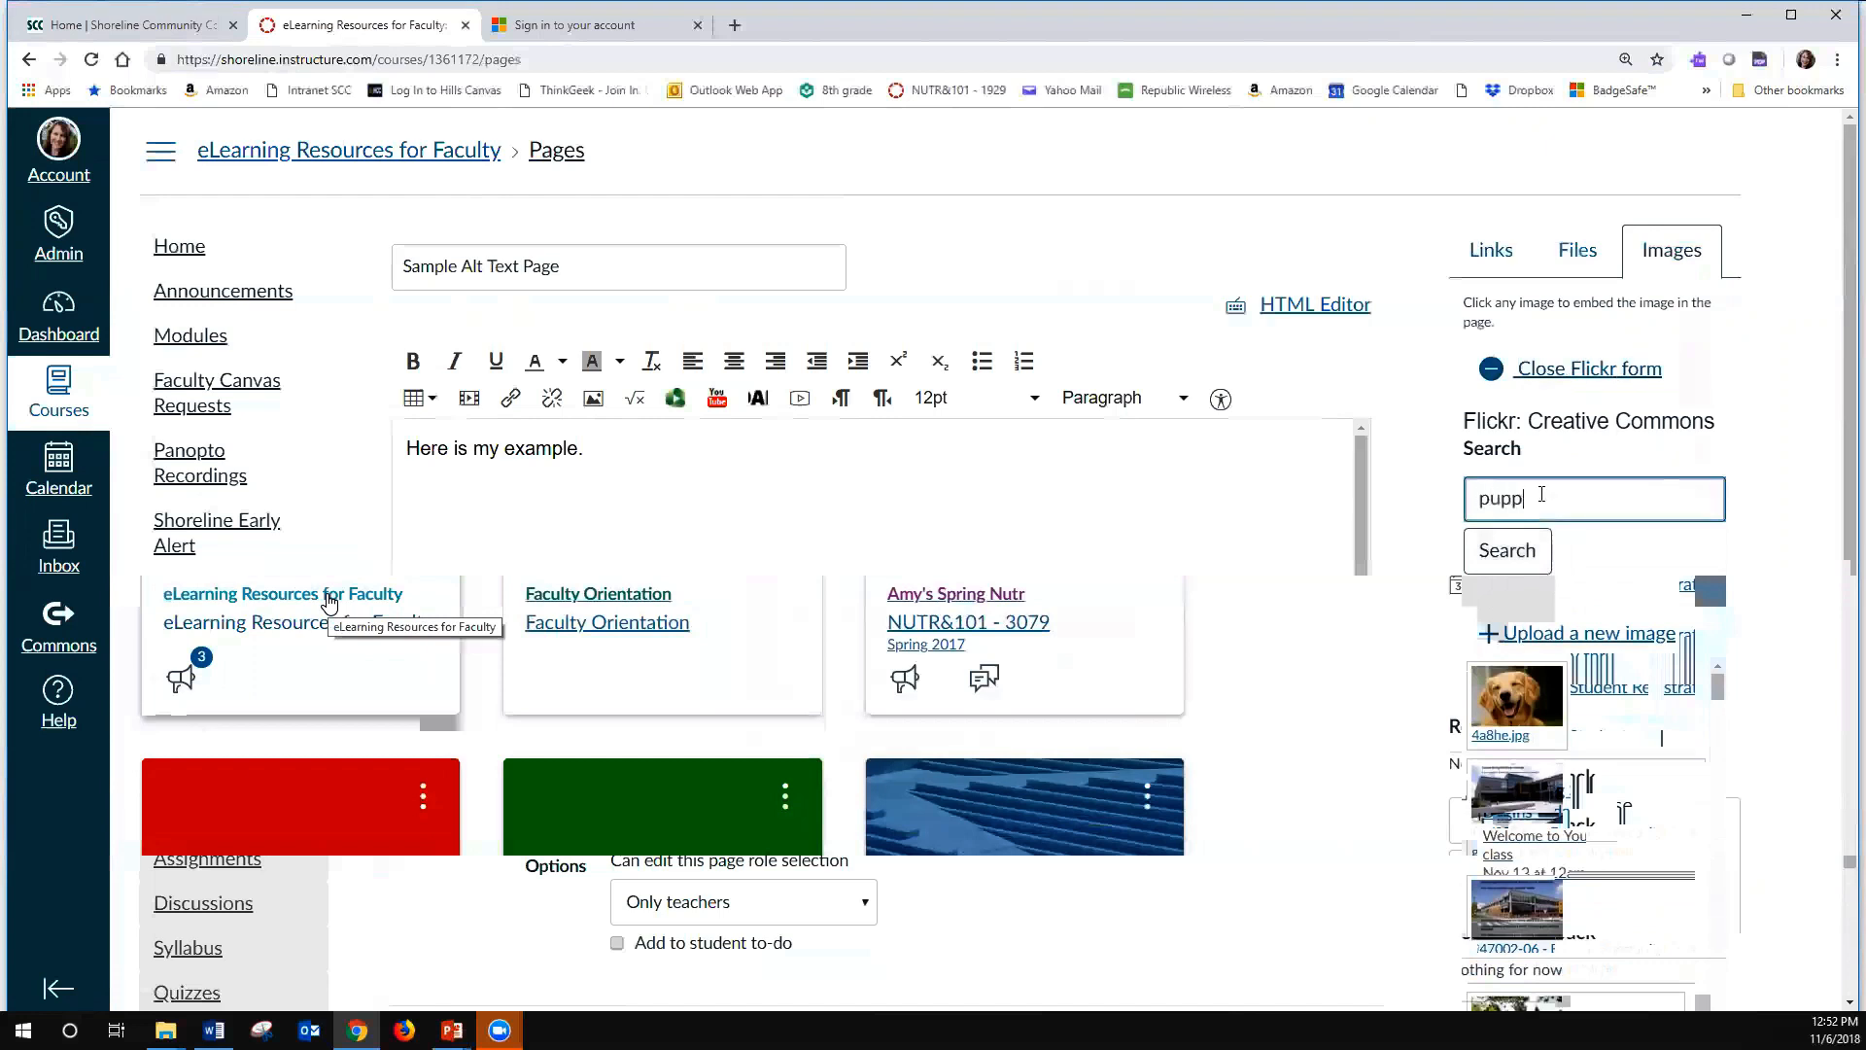
left_click(1522, 550)
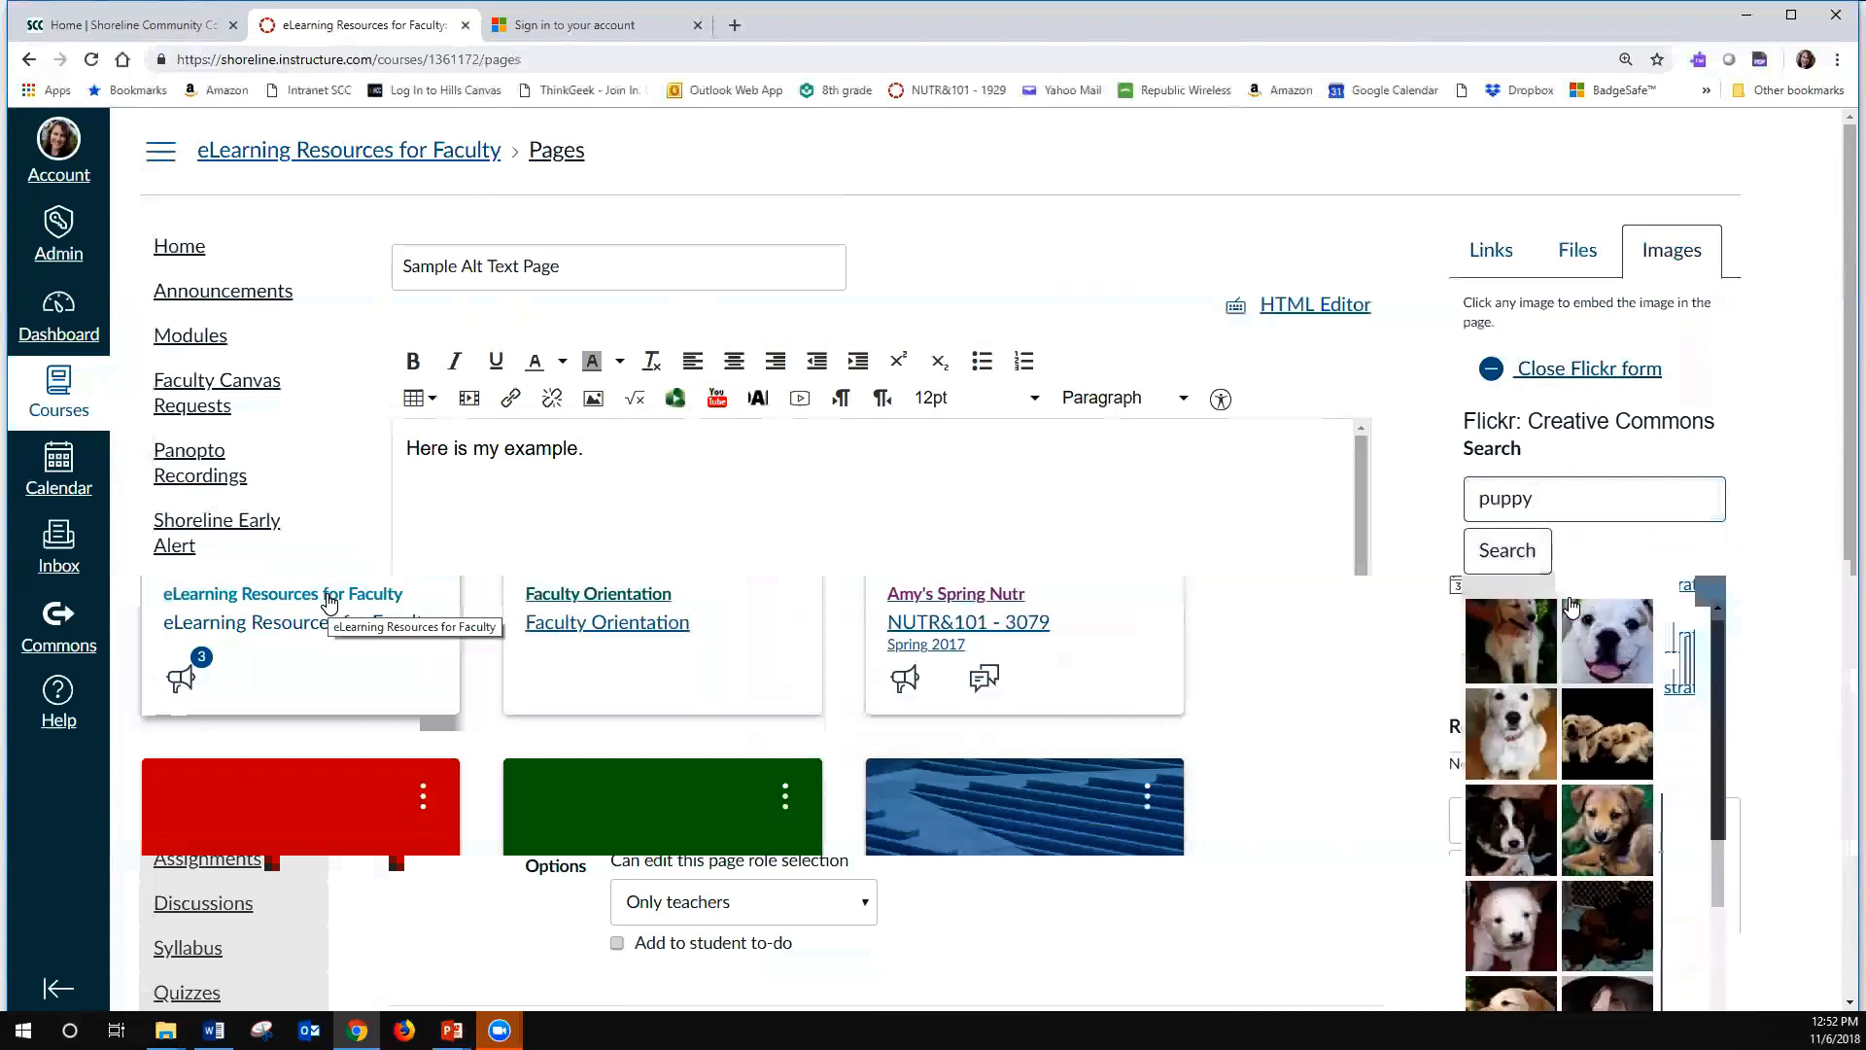
left_click(1613, 743)
- Shrink the inserted puppies photo to about 255 × 170 and add a new line below it
scroll(1613, 661, "down", 8)
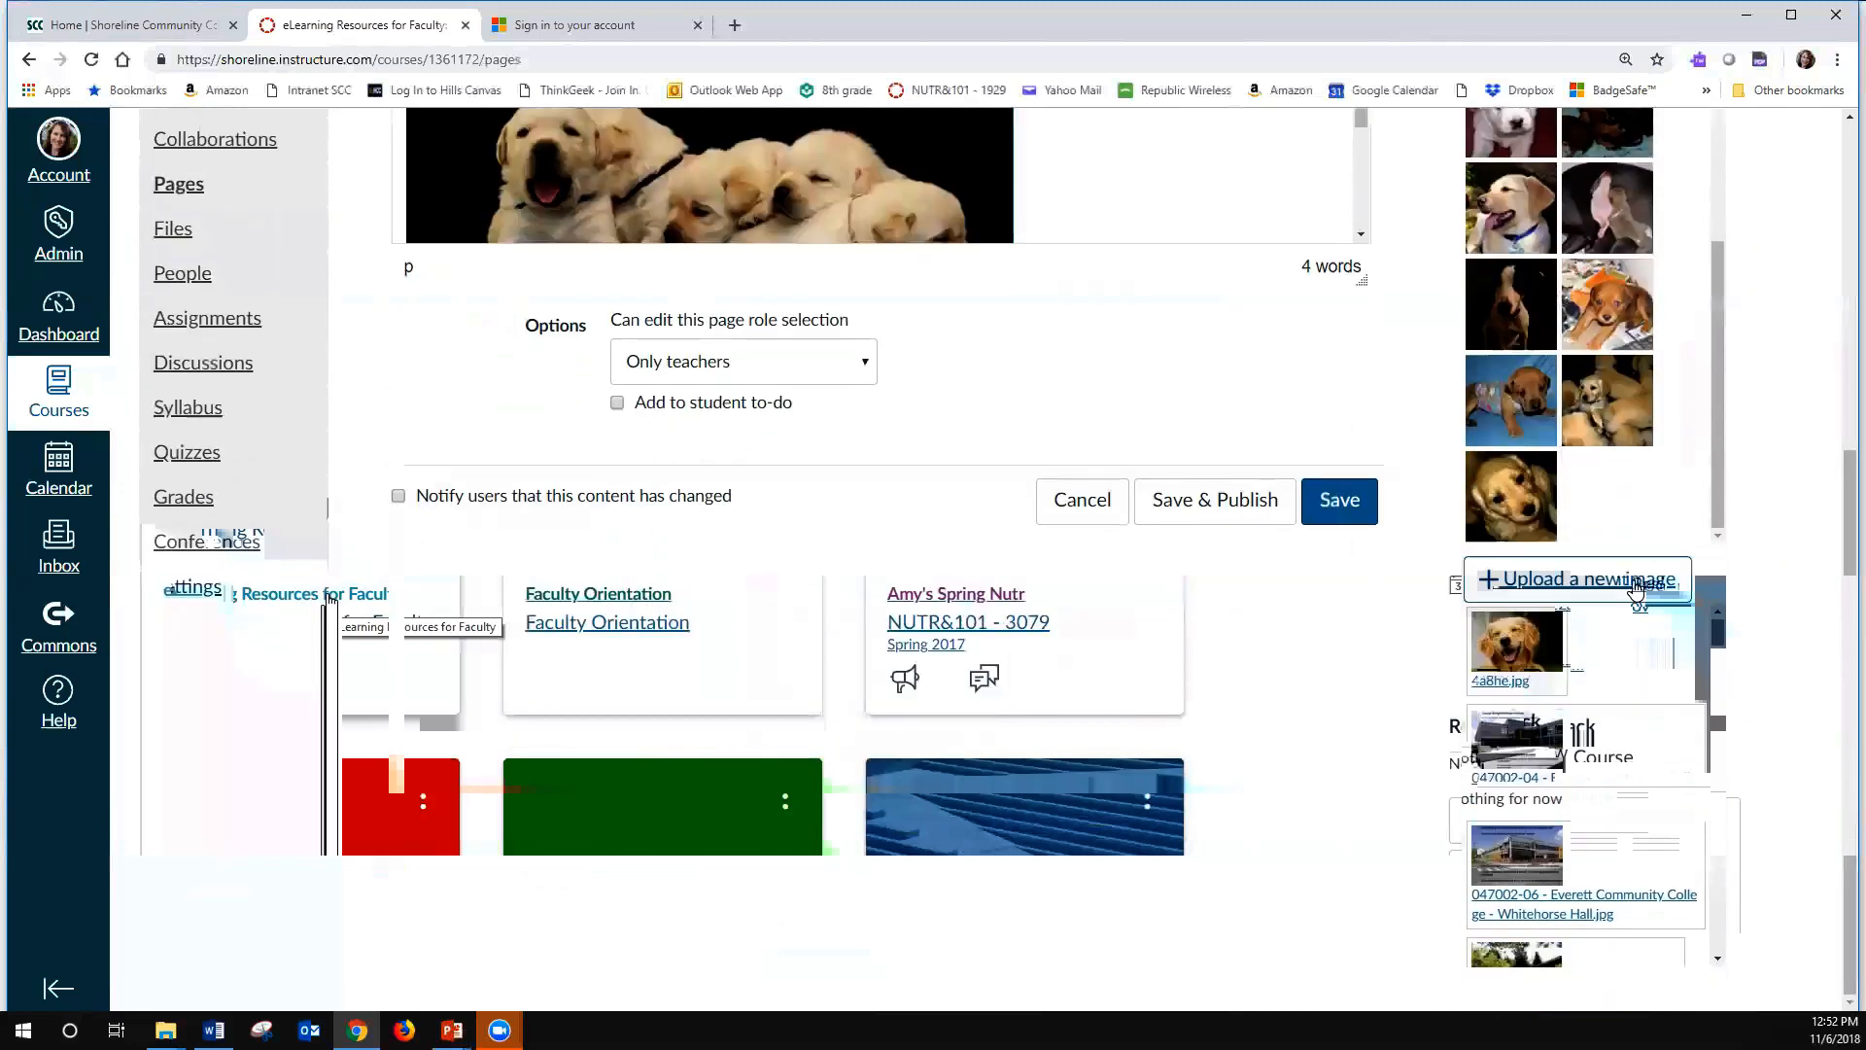
scroll(328, 603, "up", 6)
left_click(725, 603)
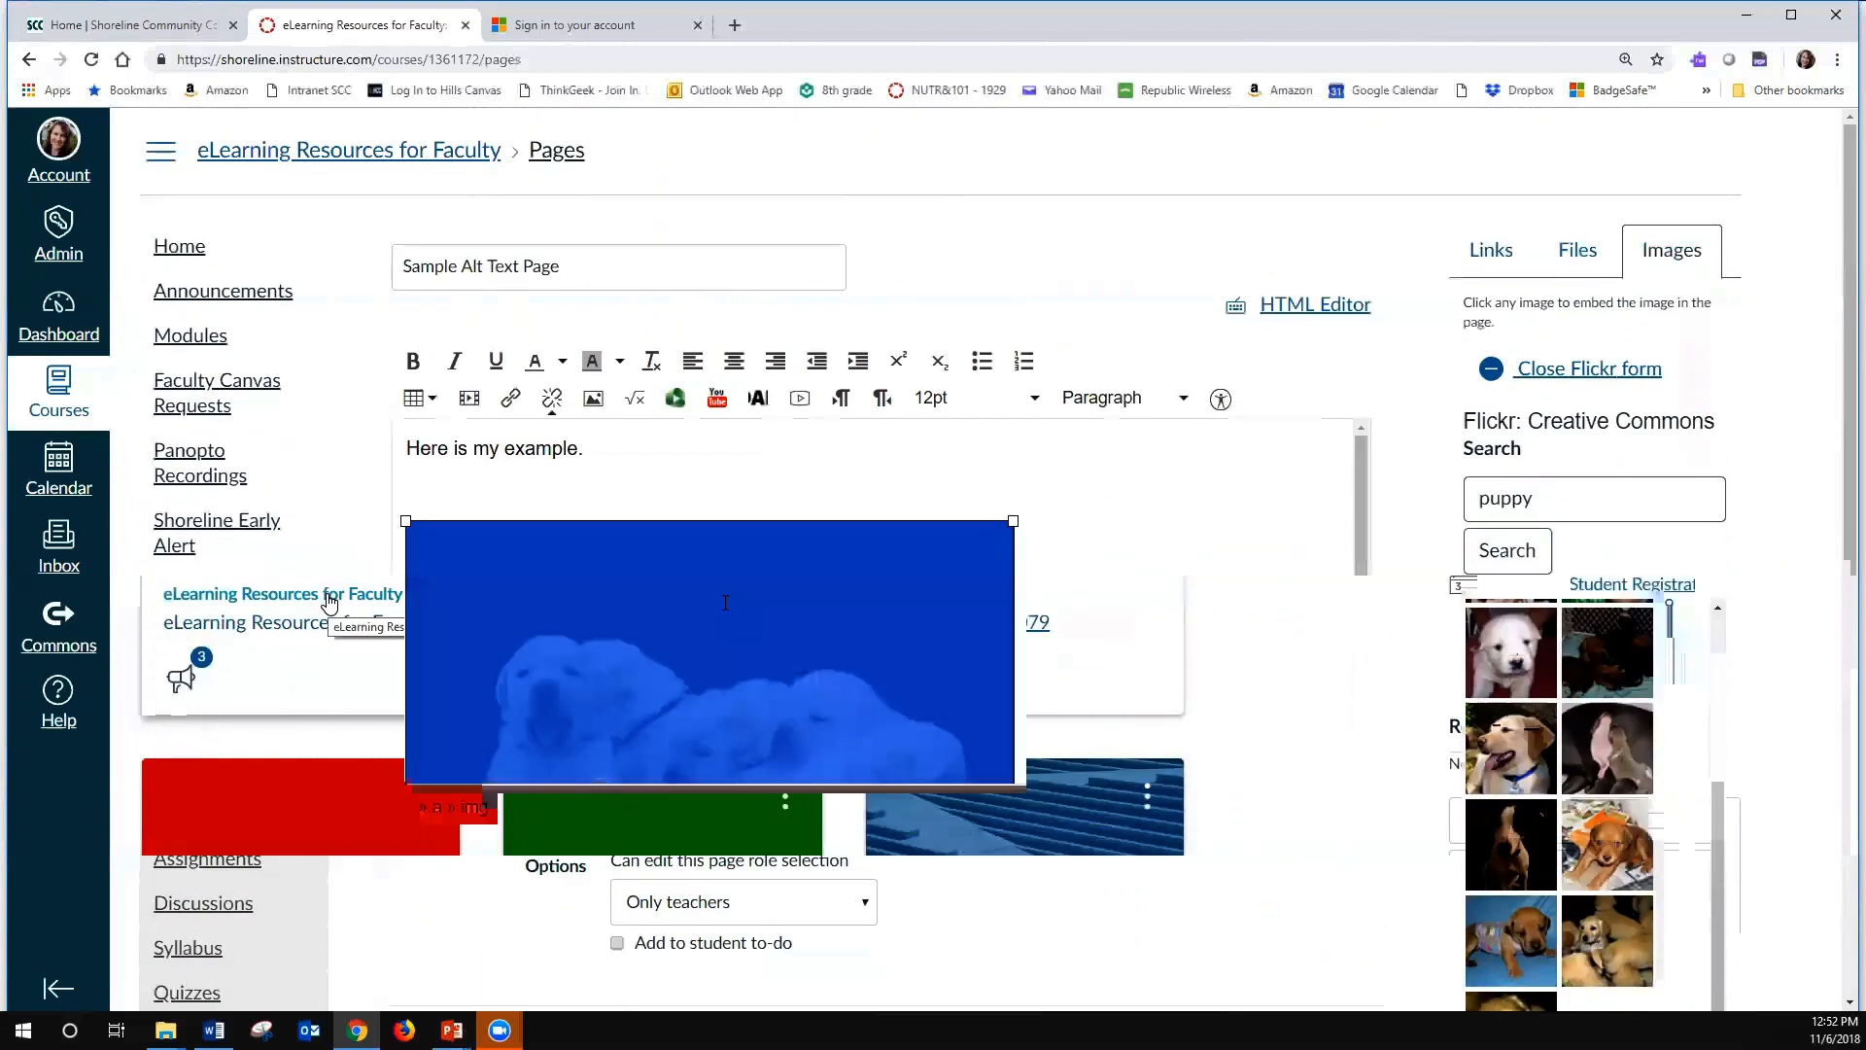
left_click_drag(1012, 521, 721, 606)
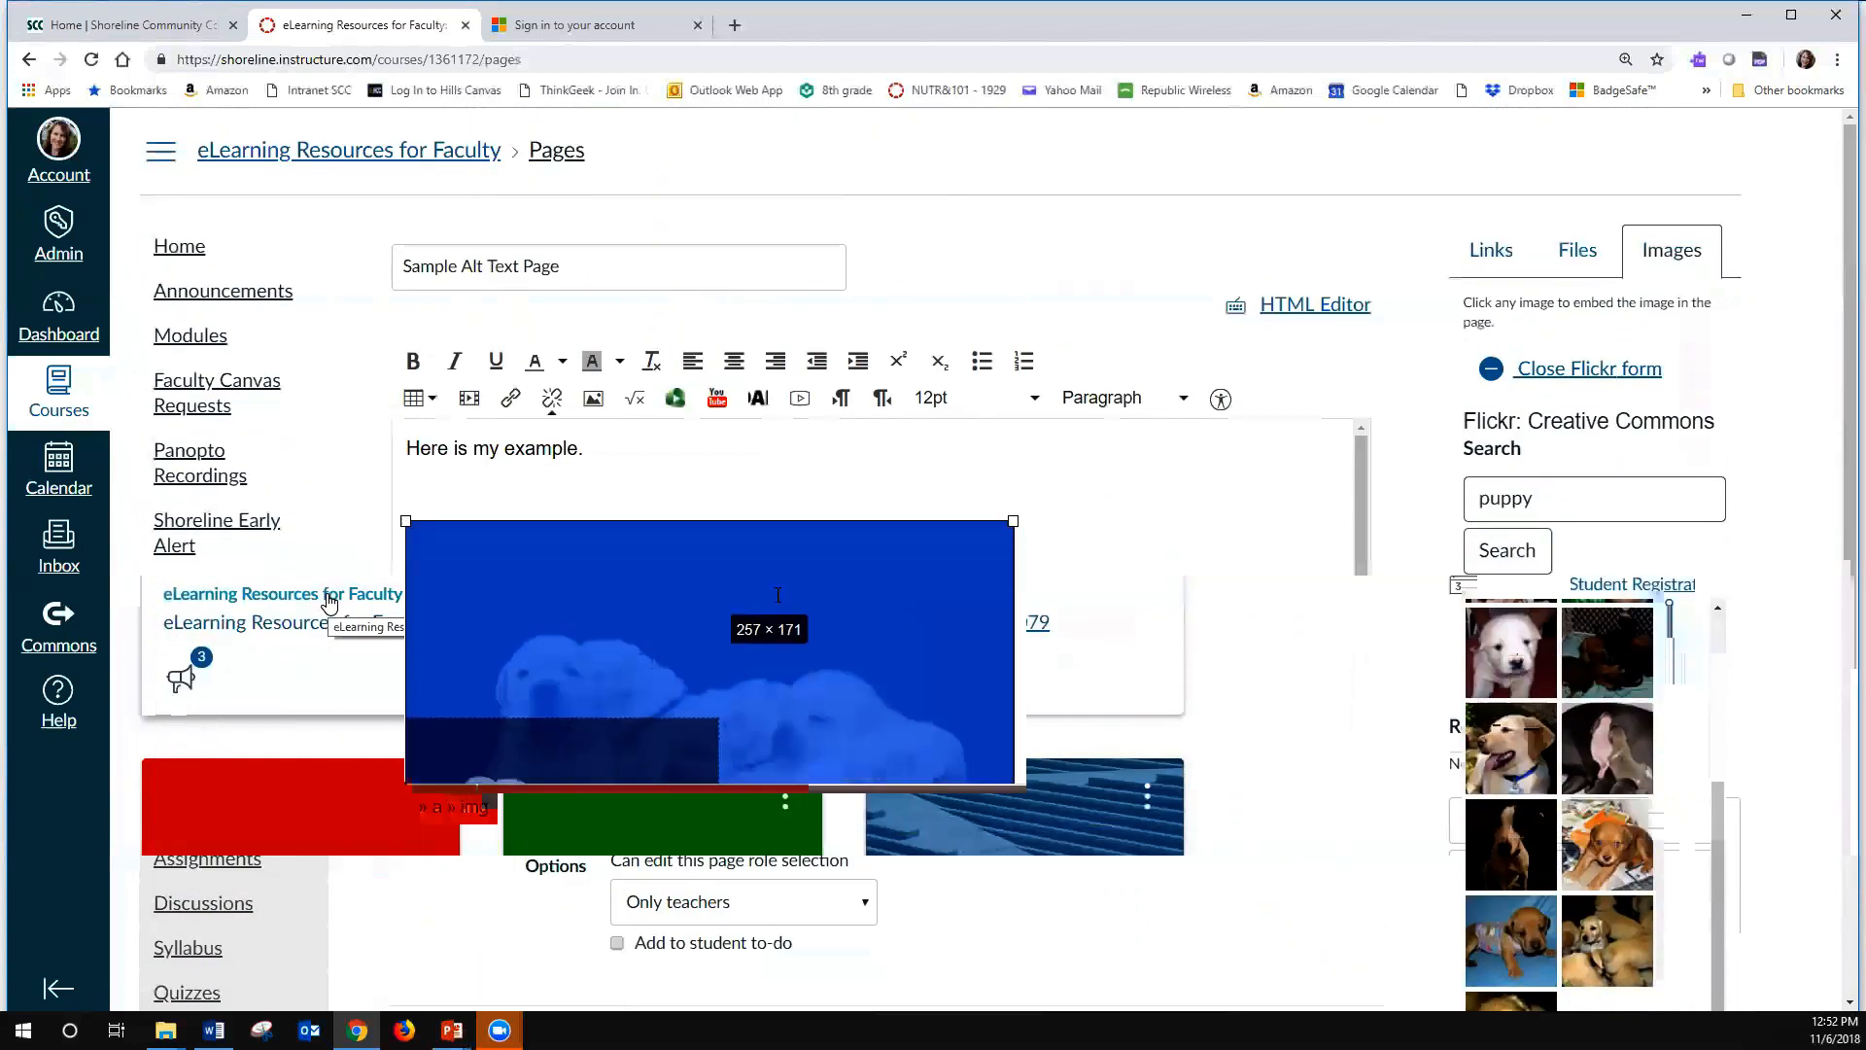
left_click(775, 589)
key("Return")
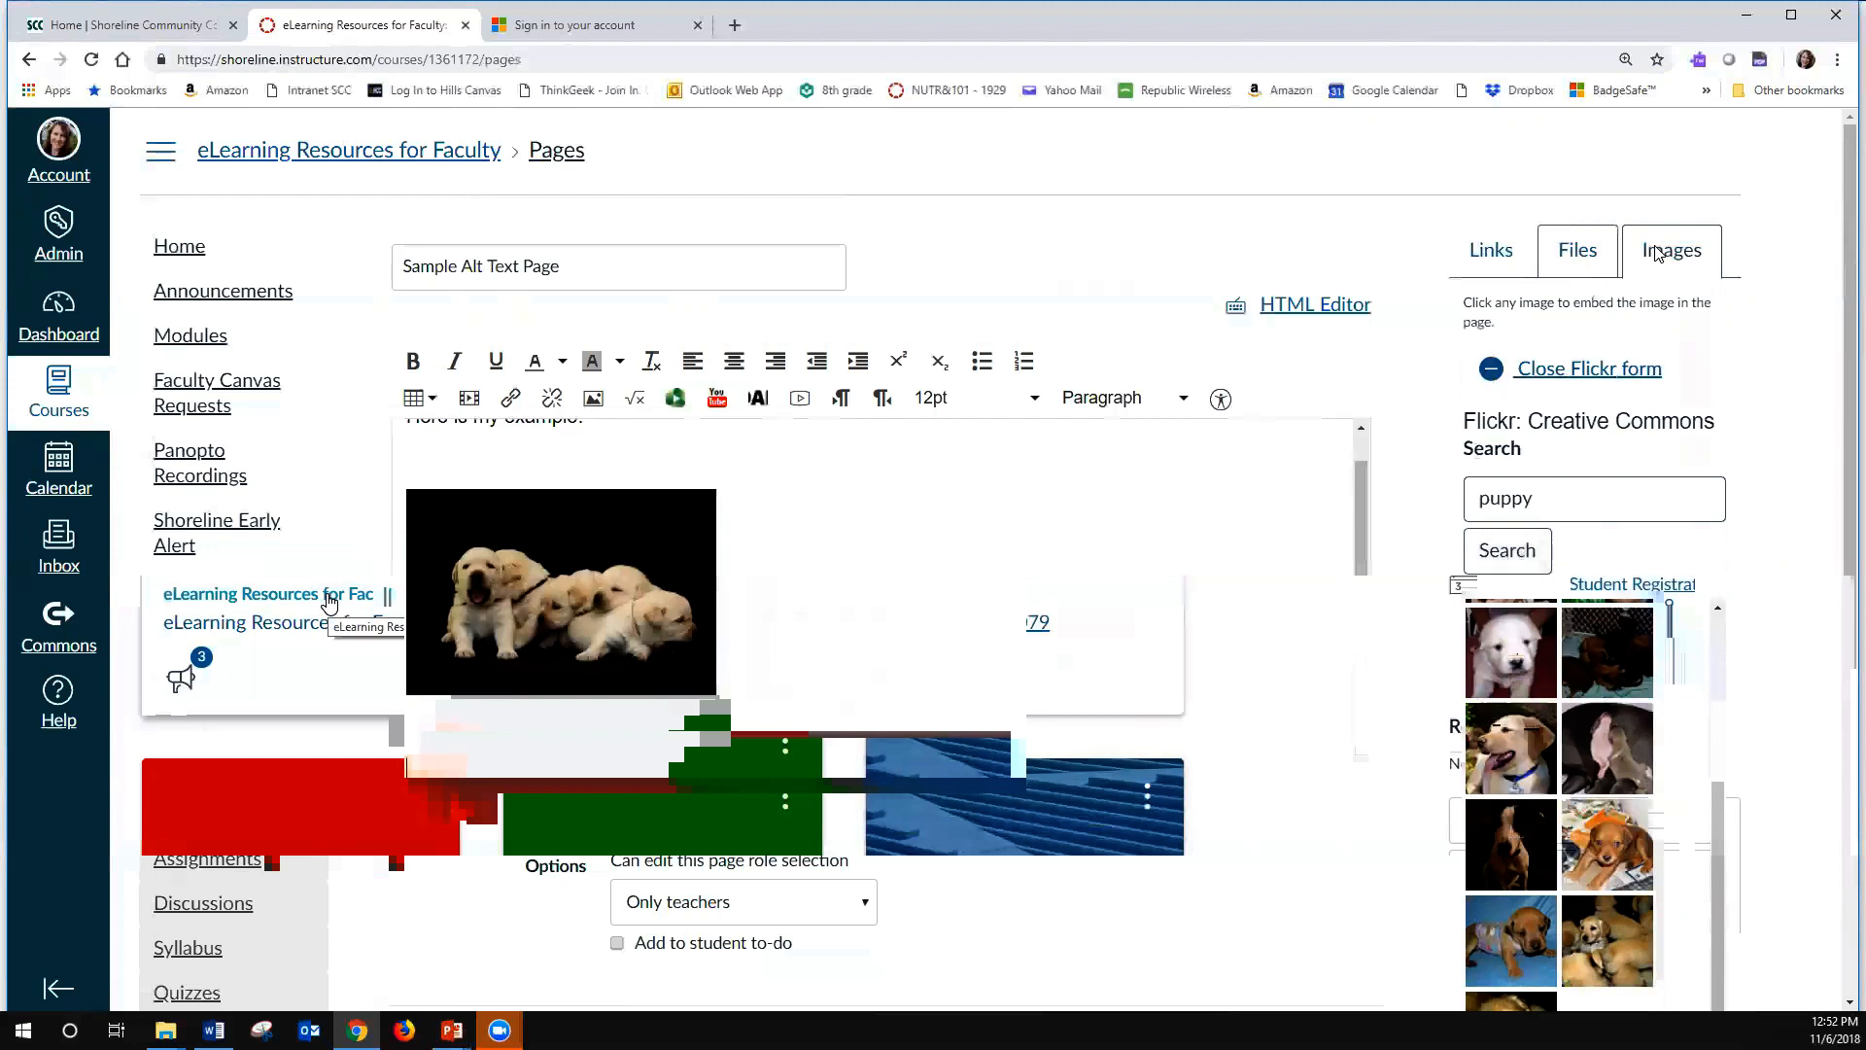
- Start a new image upload and choose jackolantern.jpeg from the Desktop as its file
scroll(1595, 476, "down", 5)
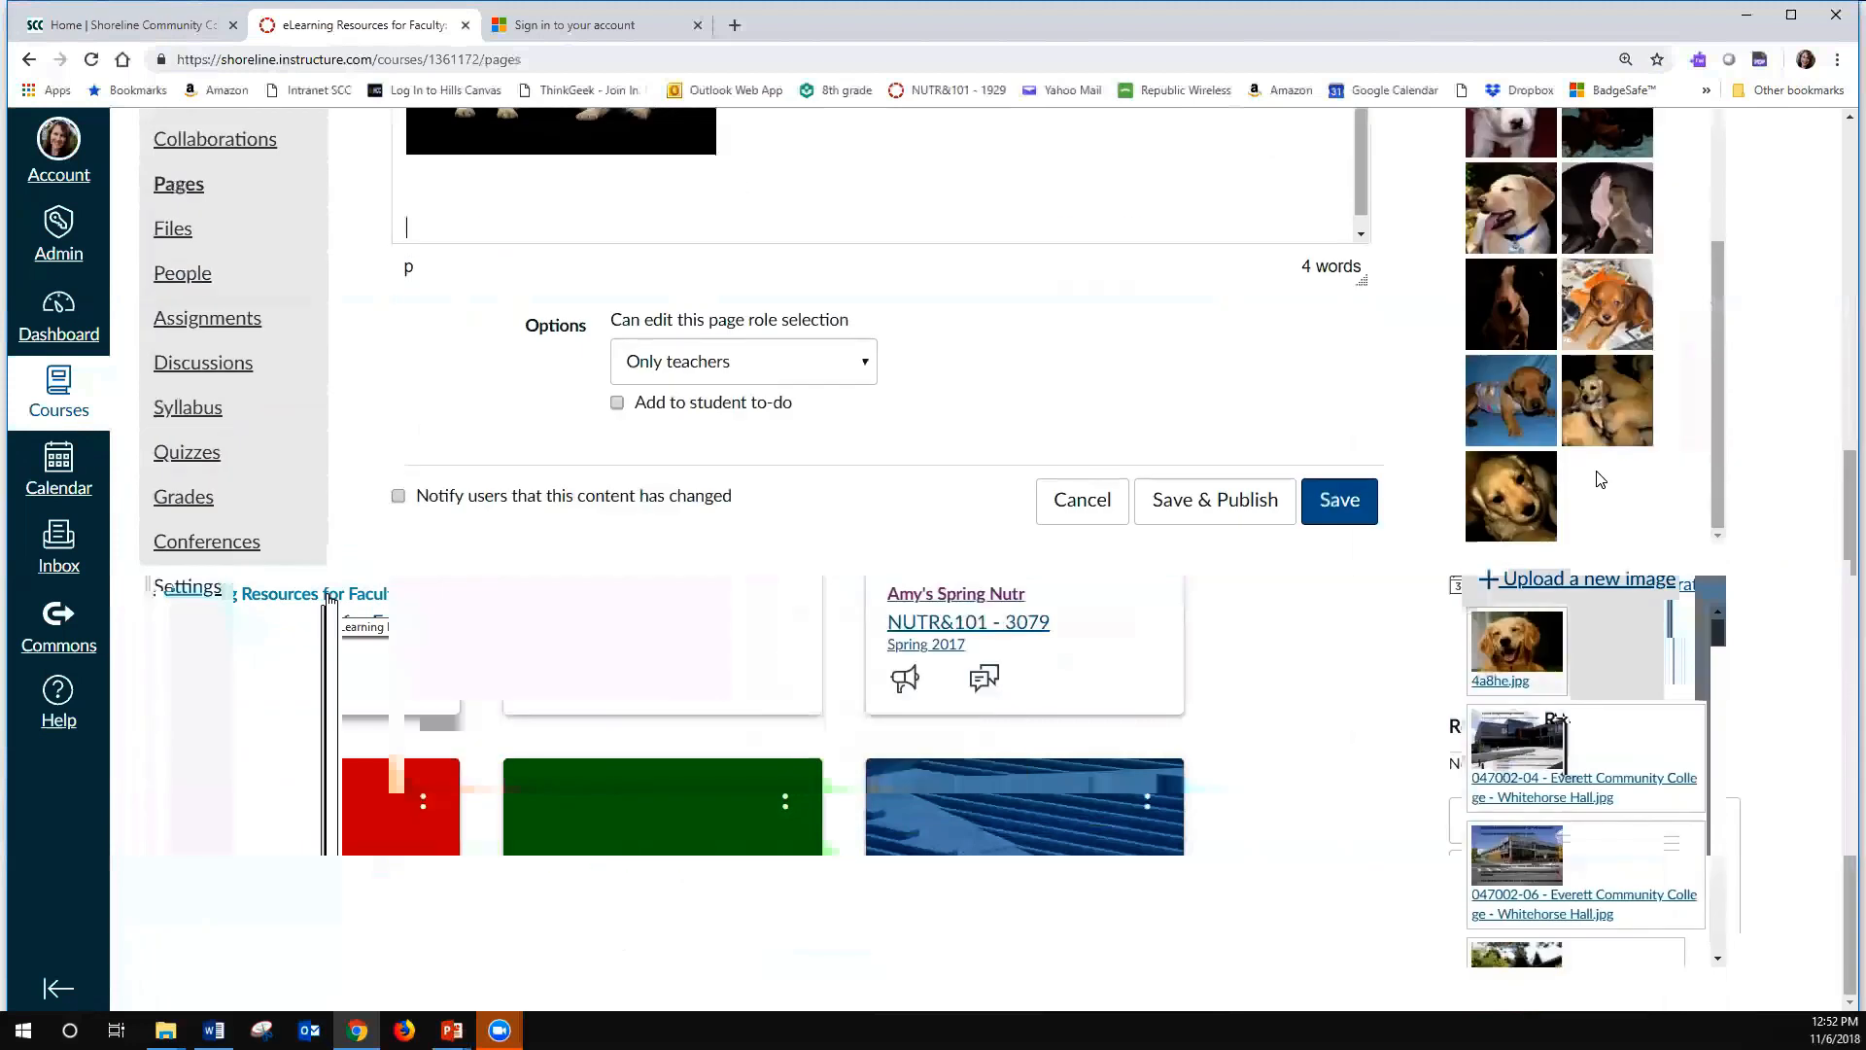
left_click(1569, 582)
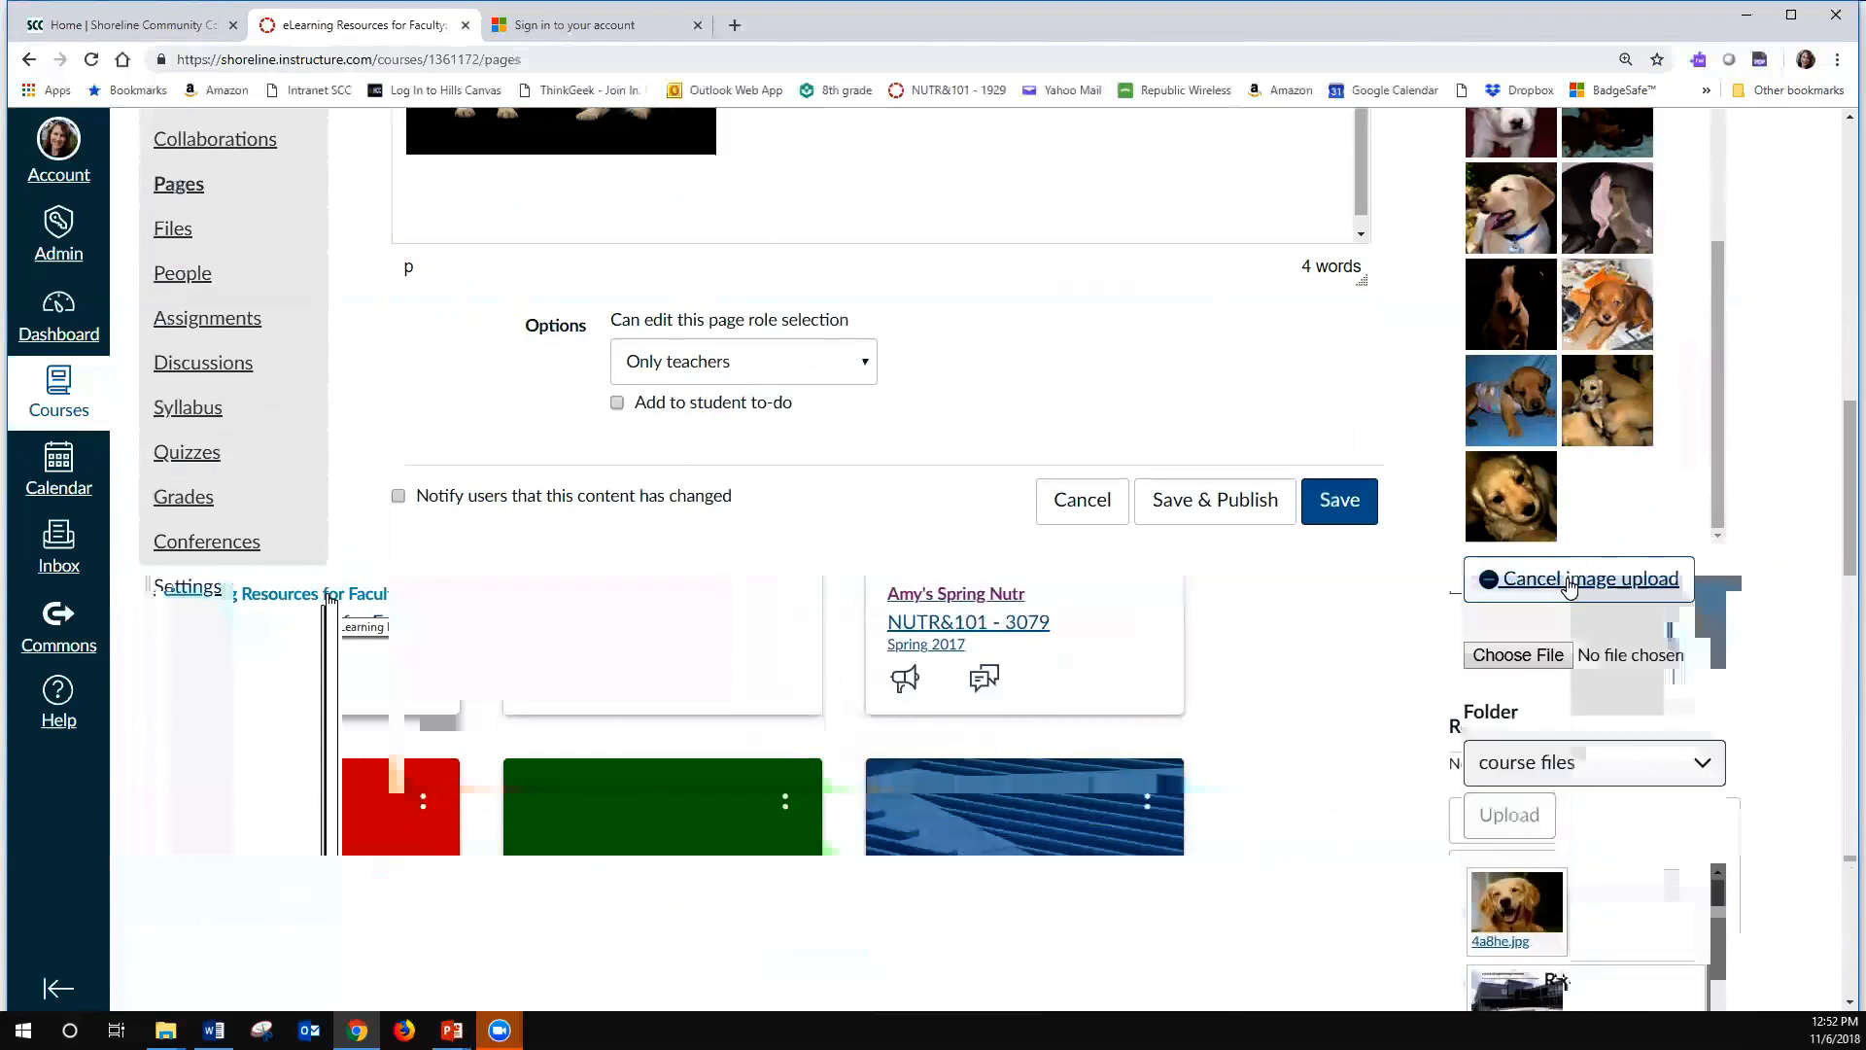
left_click(1540, 645)
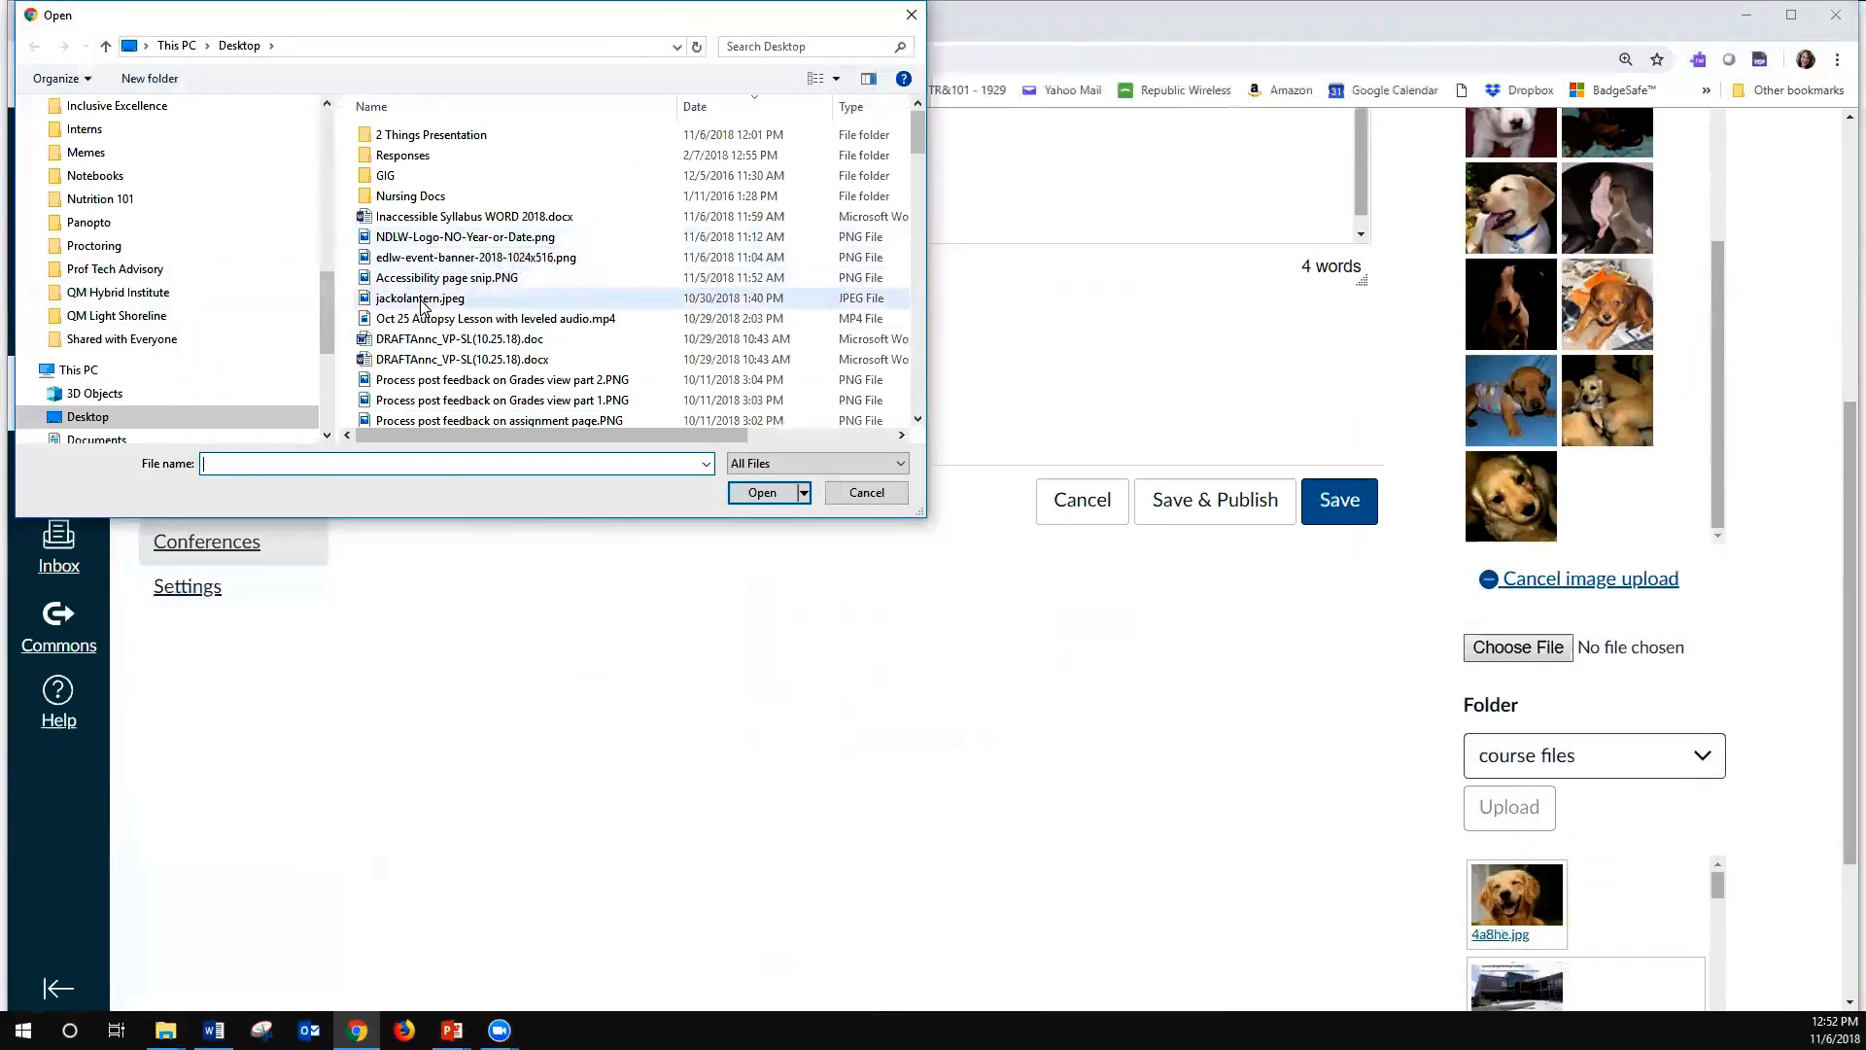
left_click(421, 302)
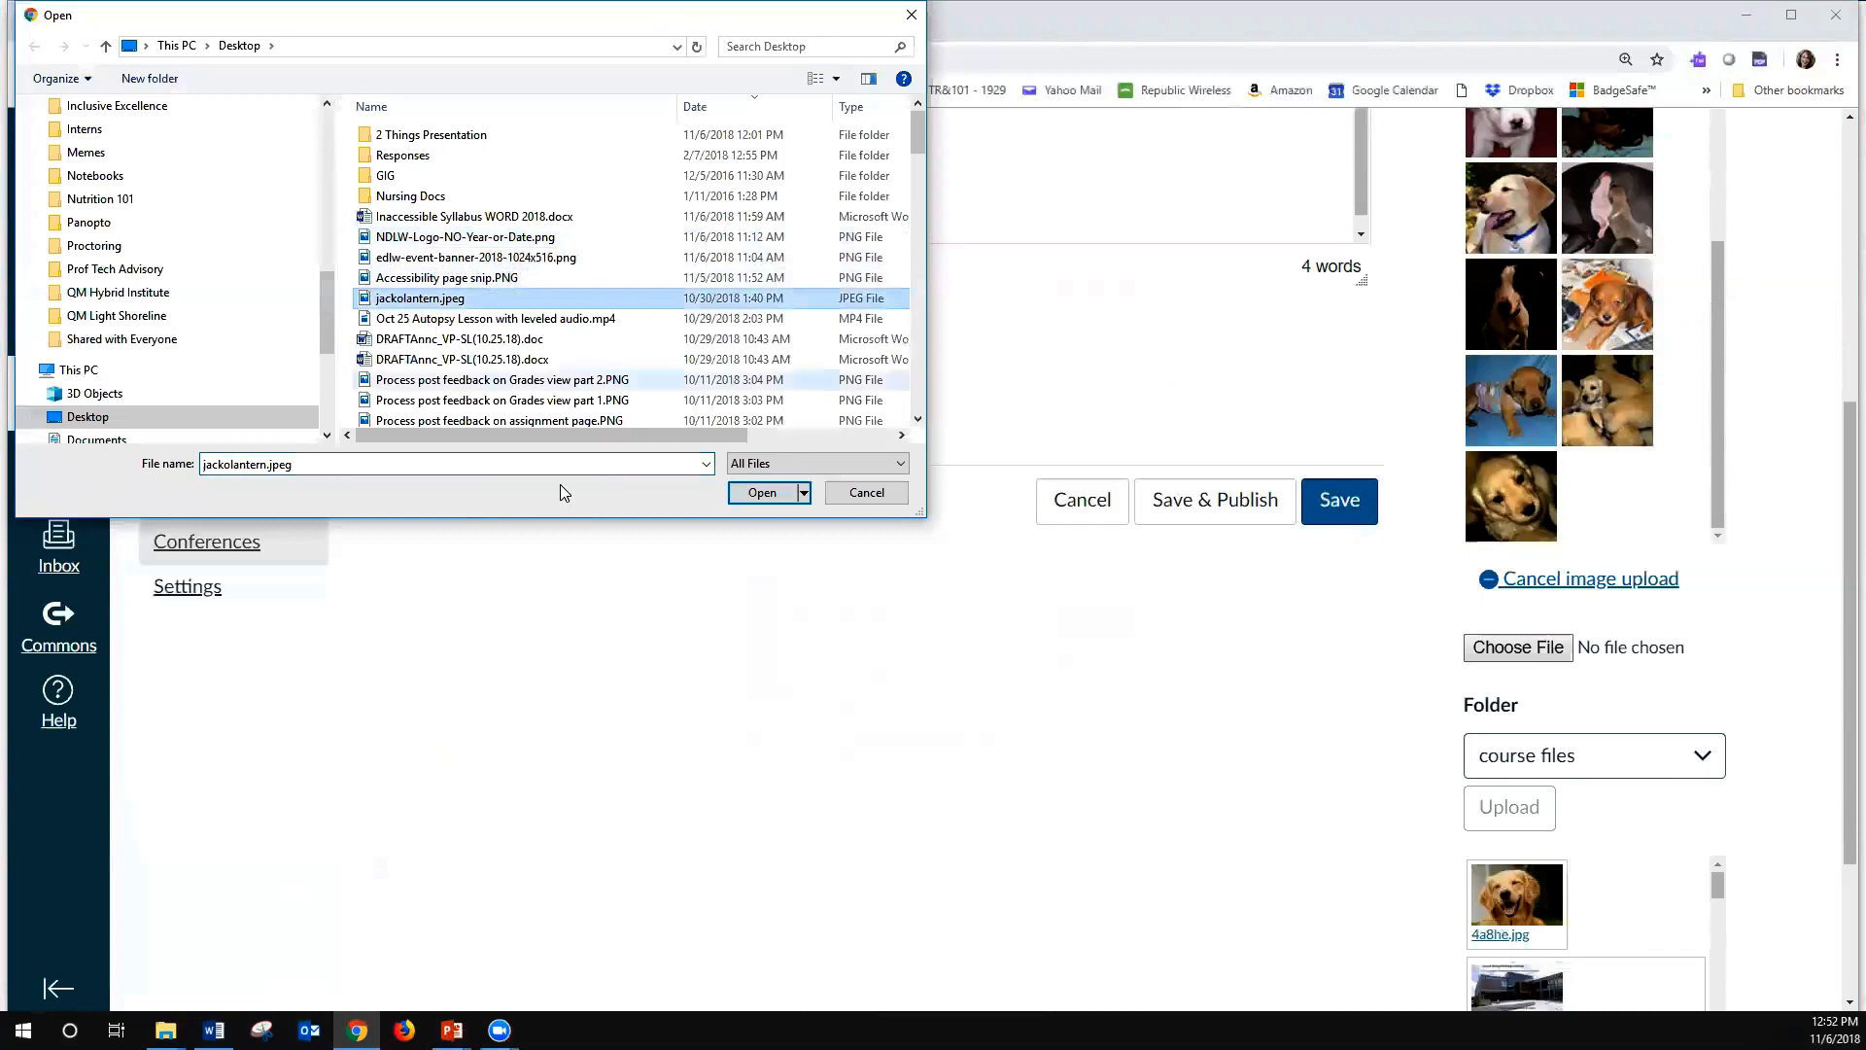
left_click(750, 492)
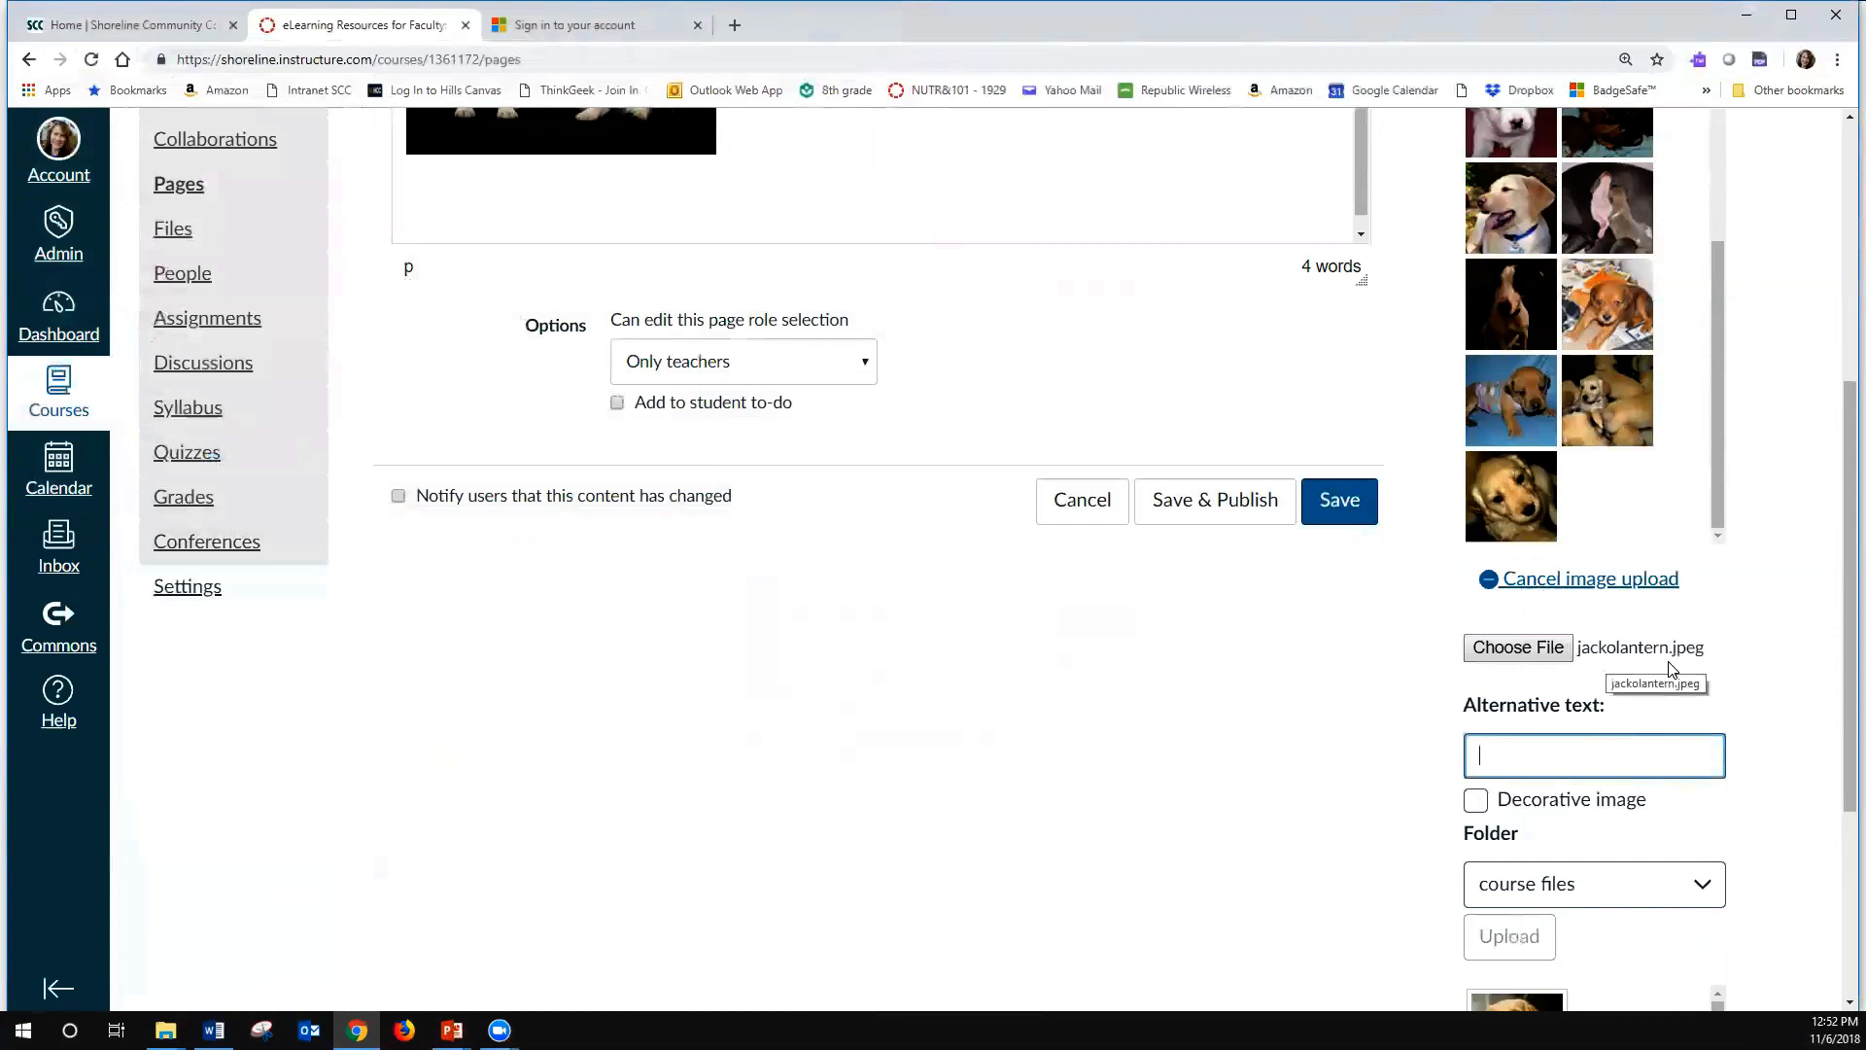
- Enter the alternative text "Smiling jack-o-lantern" for the chosen image and upload it into the page
left_click(1539, 756)
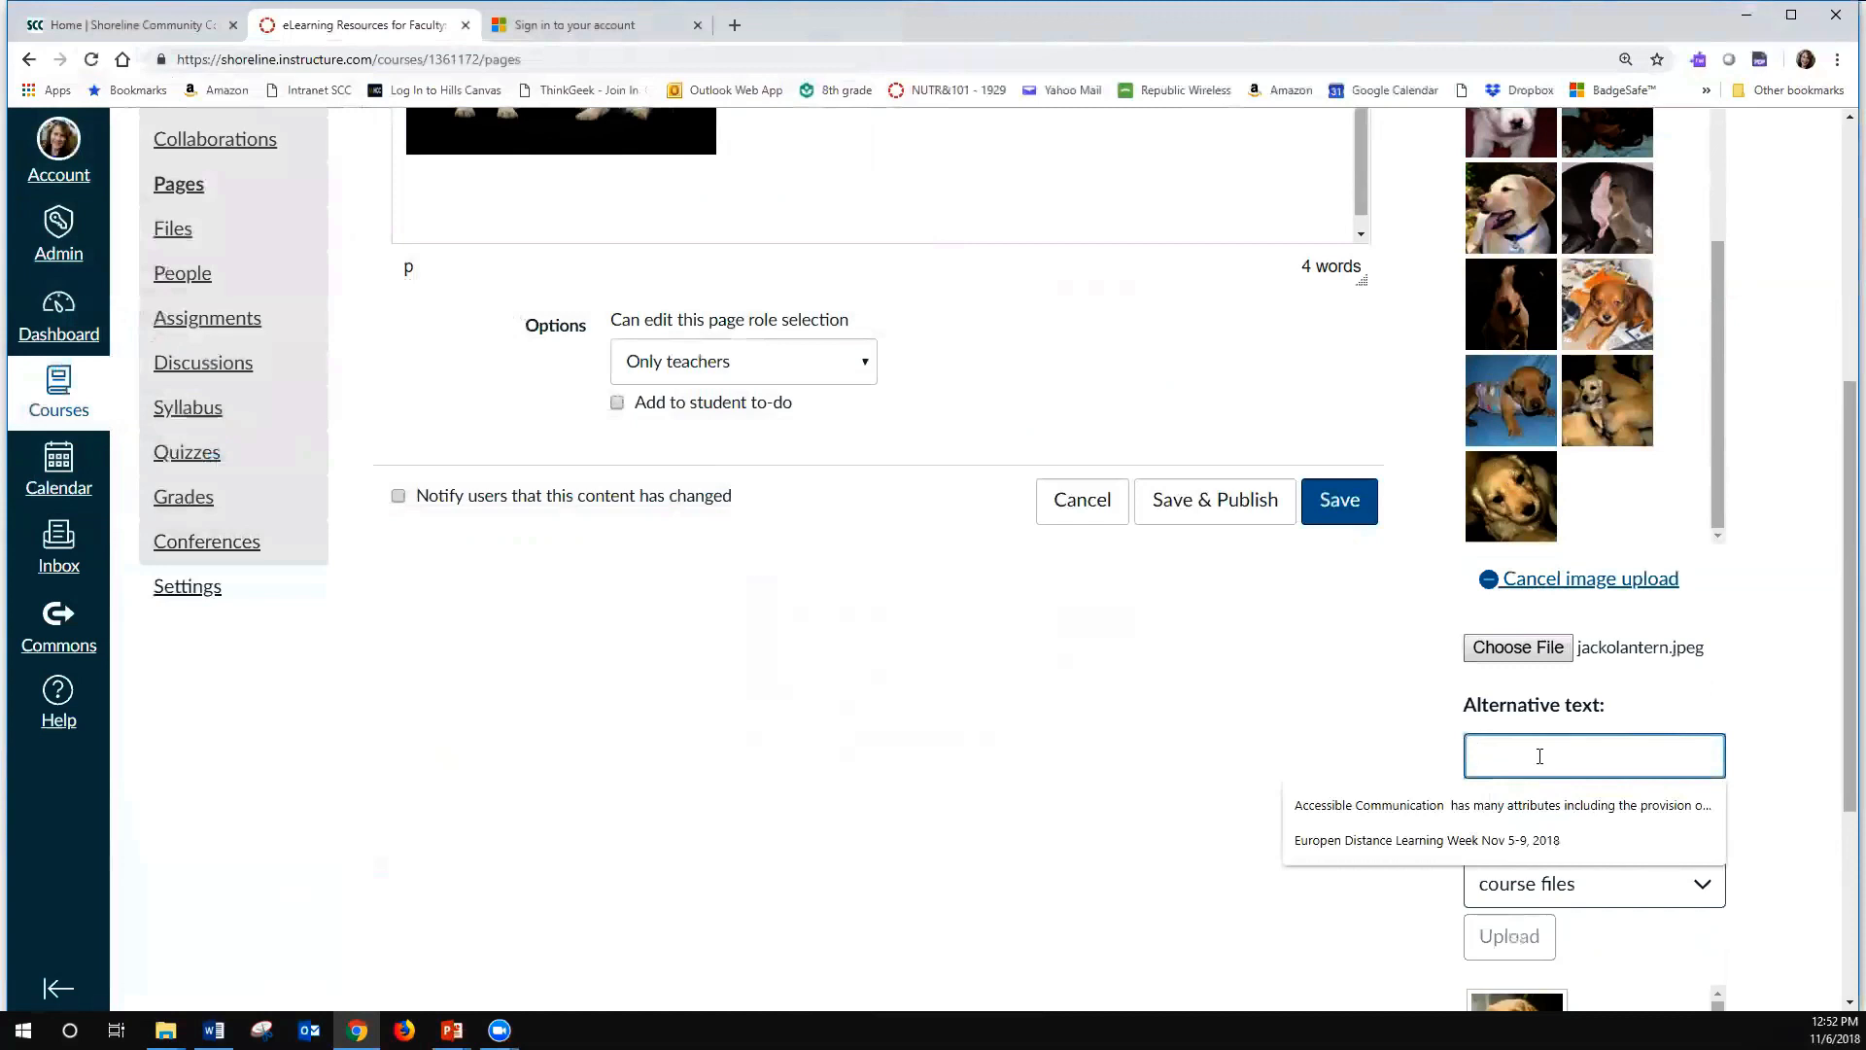
type("Jaac")
type("ck")
type("-")
key("BackSpace")
key("BackSpace")
key("BackSpace")
key("BackSpace")
key("BackSpace")
type("Smiling jack")
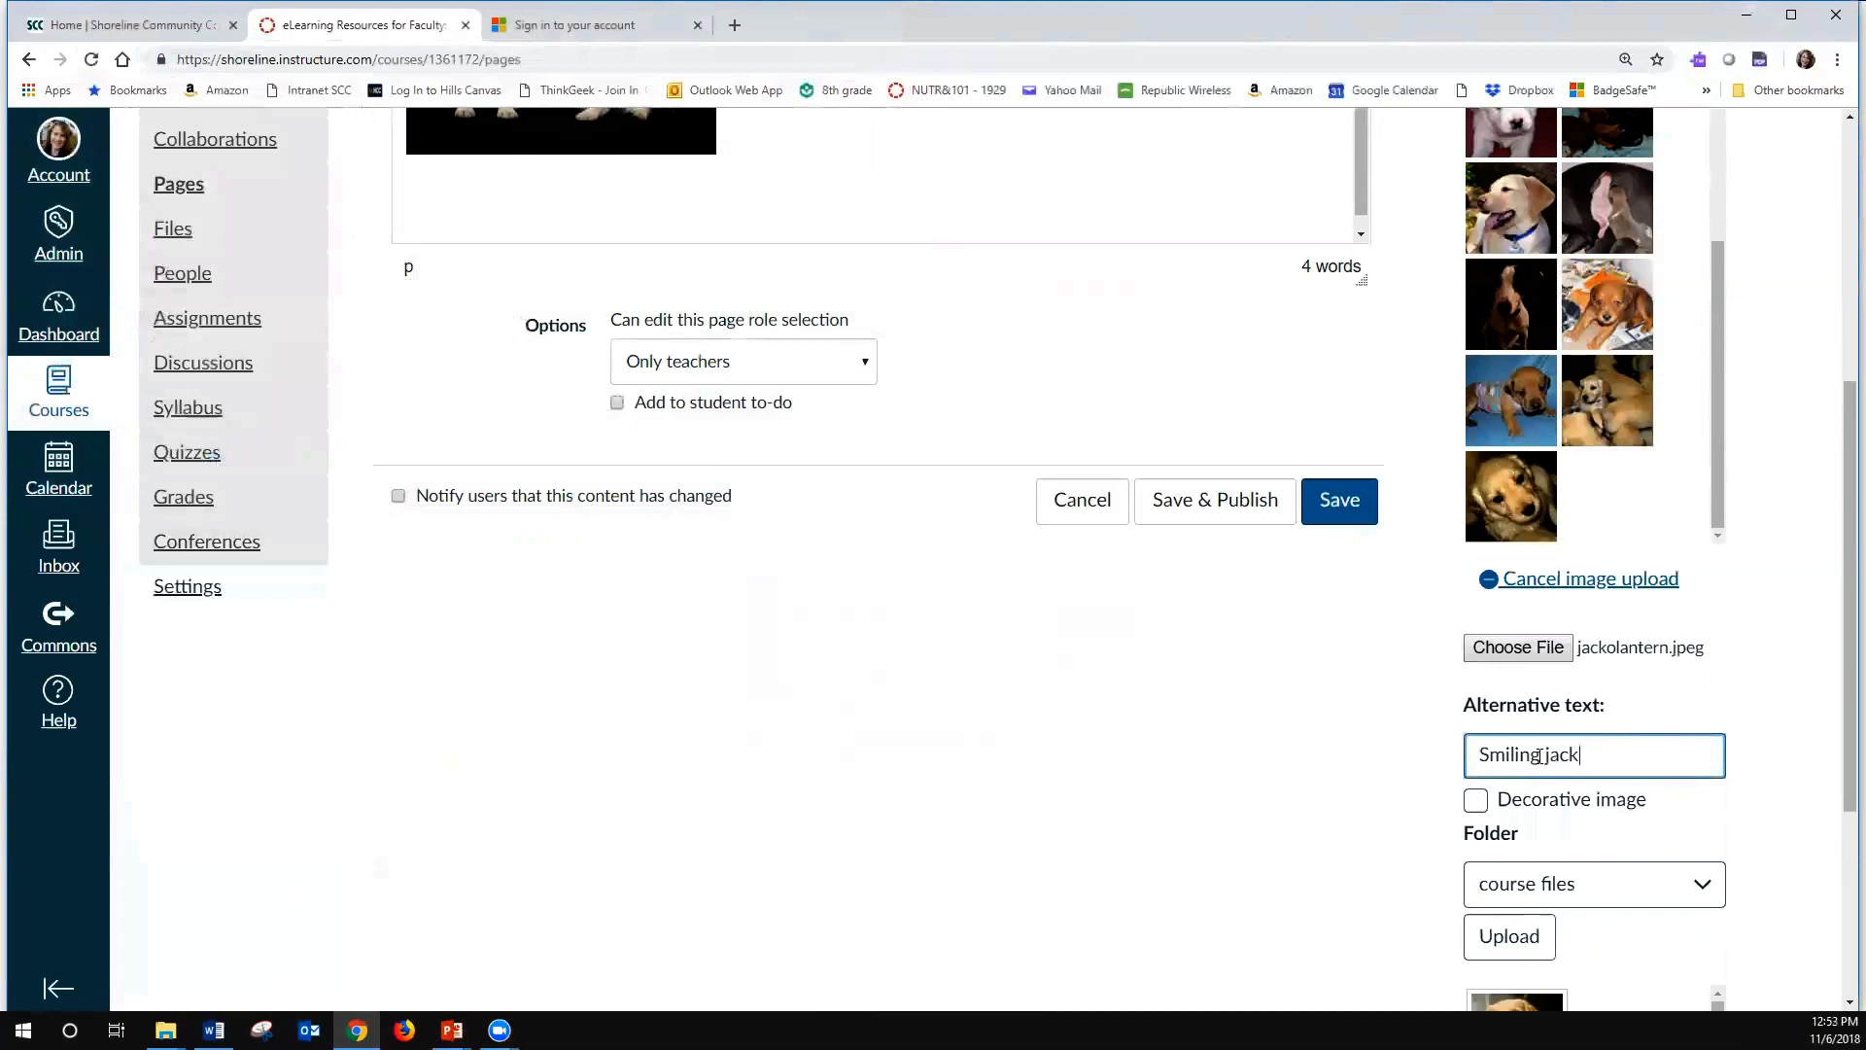
type("-lo-lantern")
left_click(1510, 935)
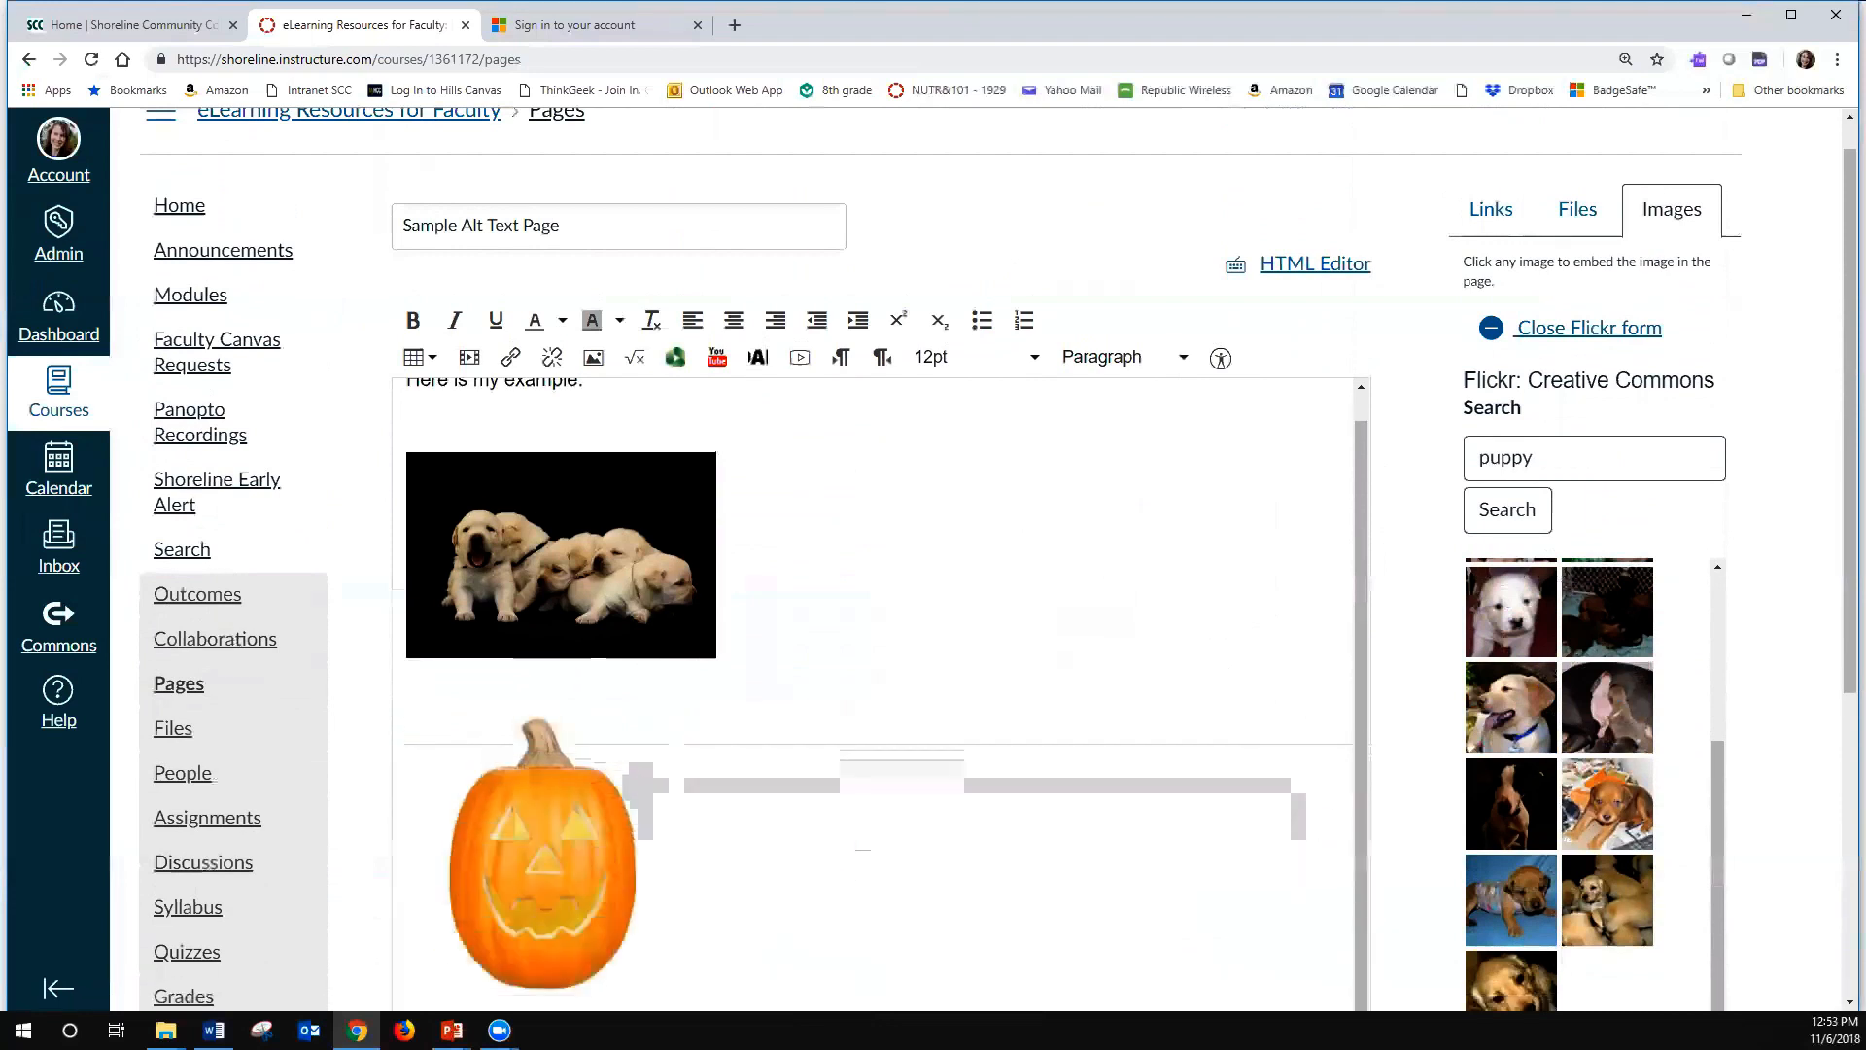
- Check the alt text in the jack-o-lantern image's settings and close them without changes
scroll(1228, 548, "down", 4)
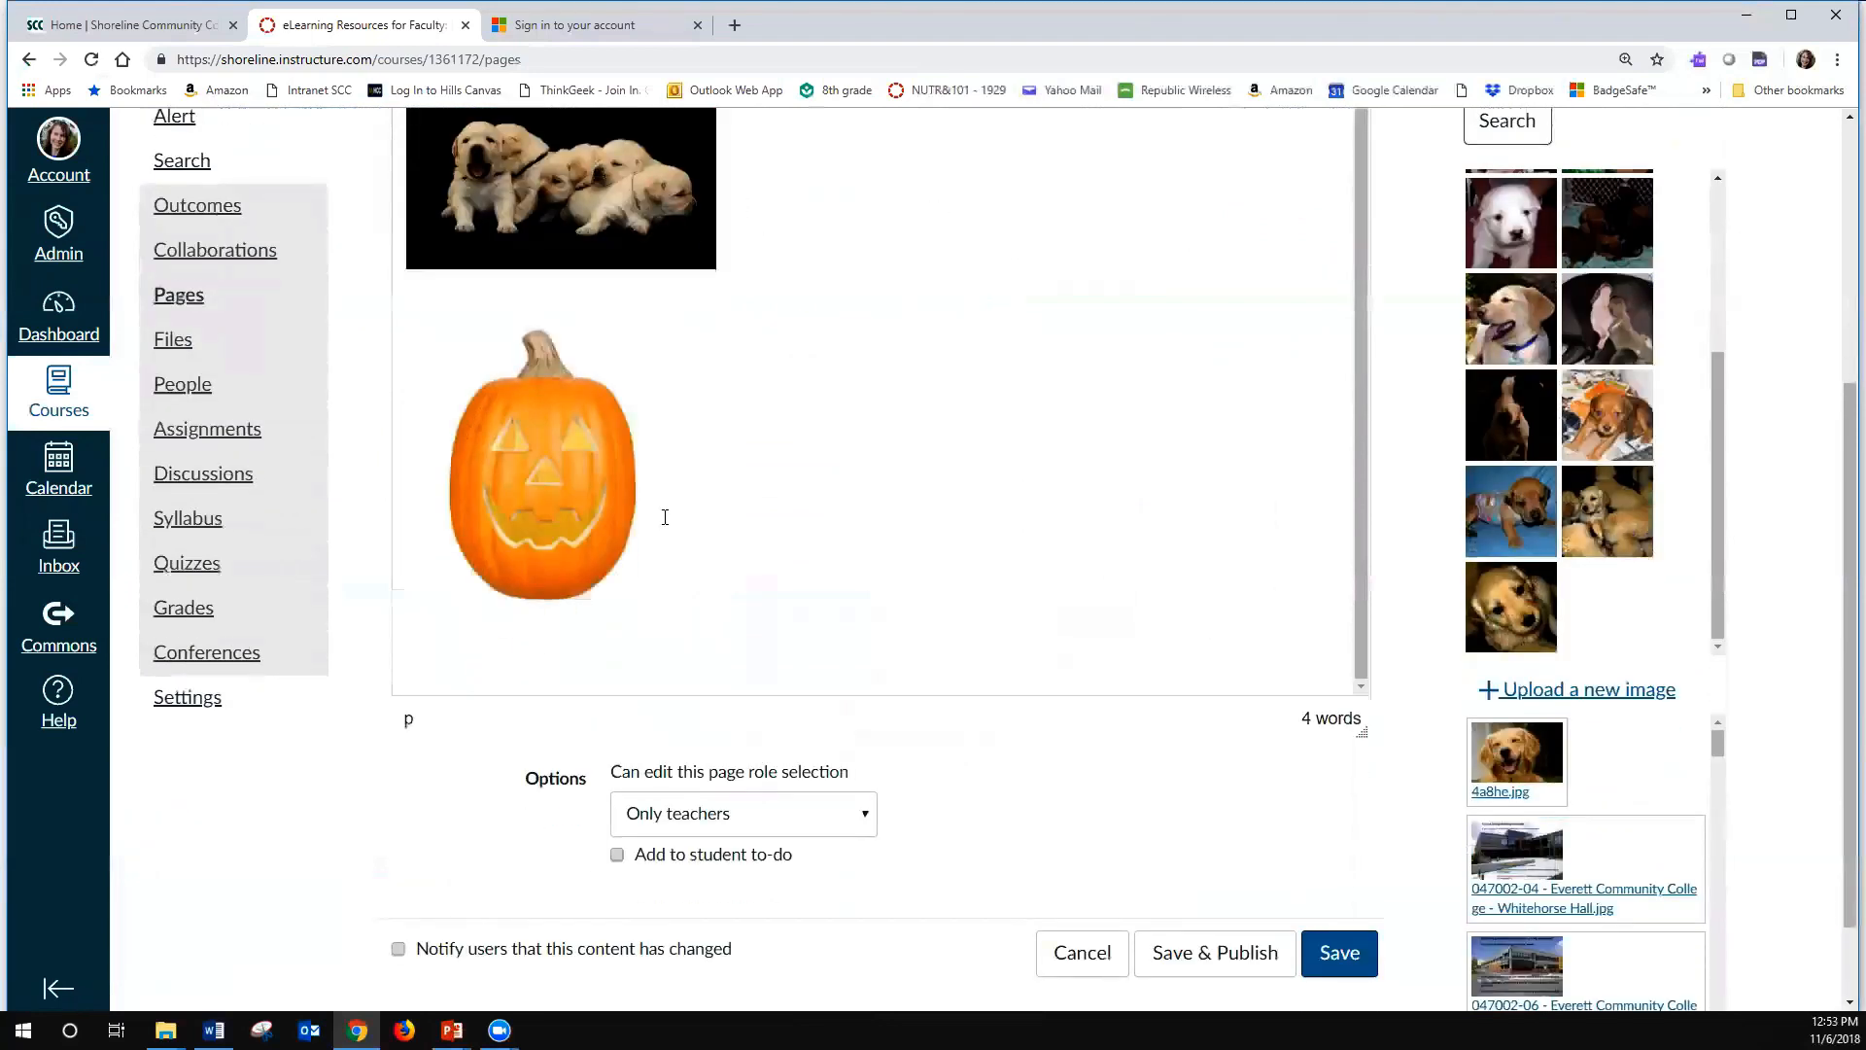
left_click(517, 521)
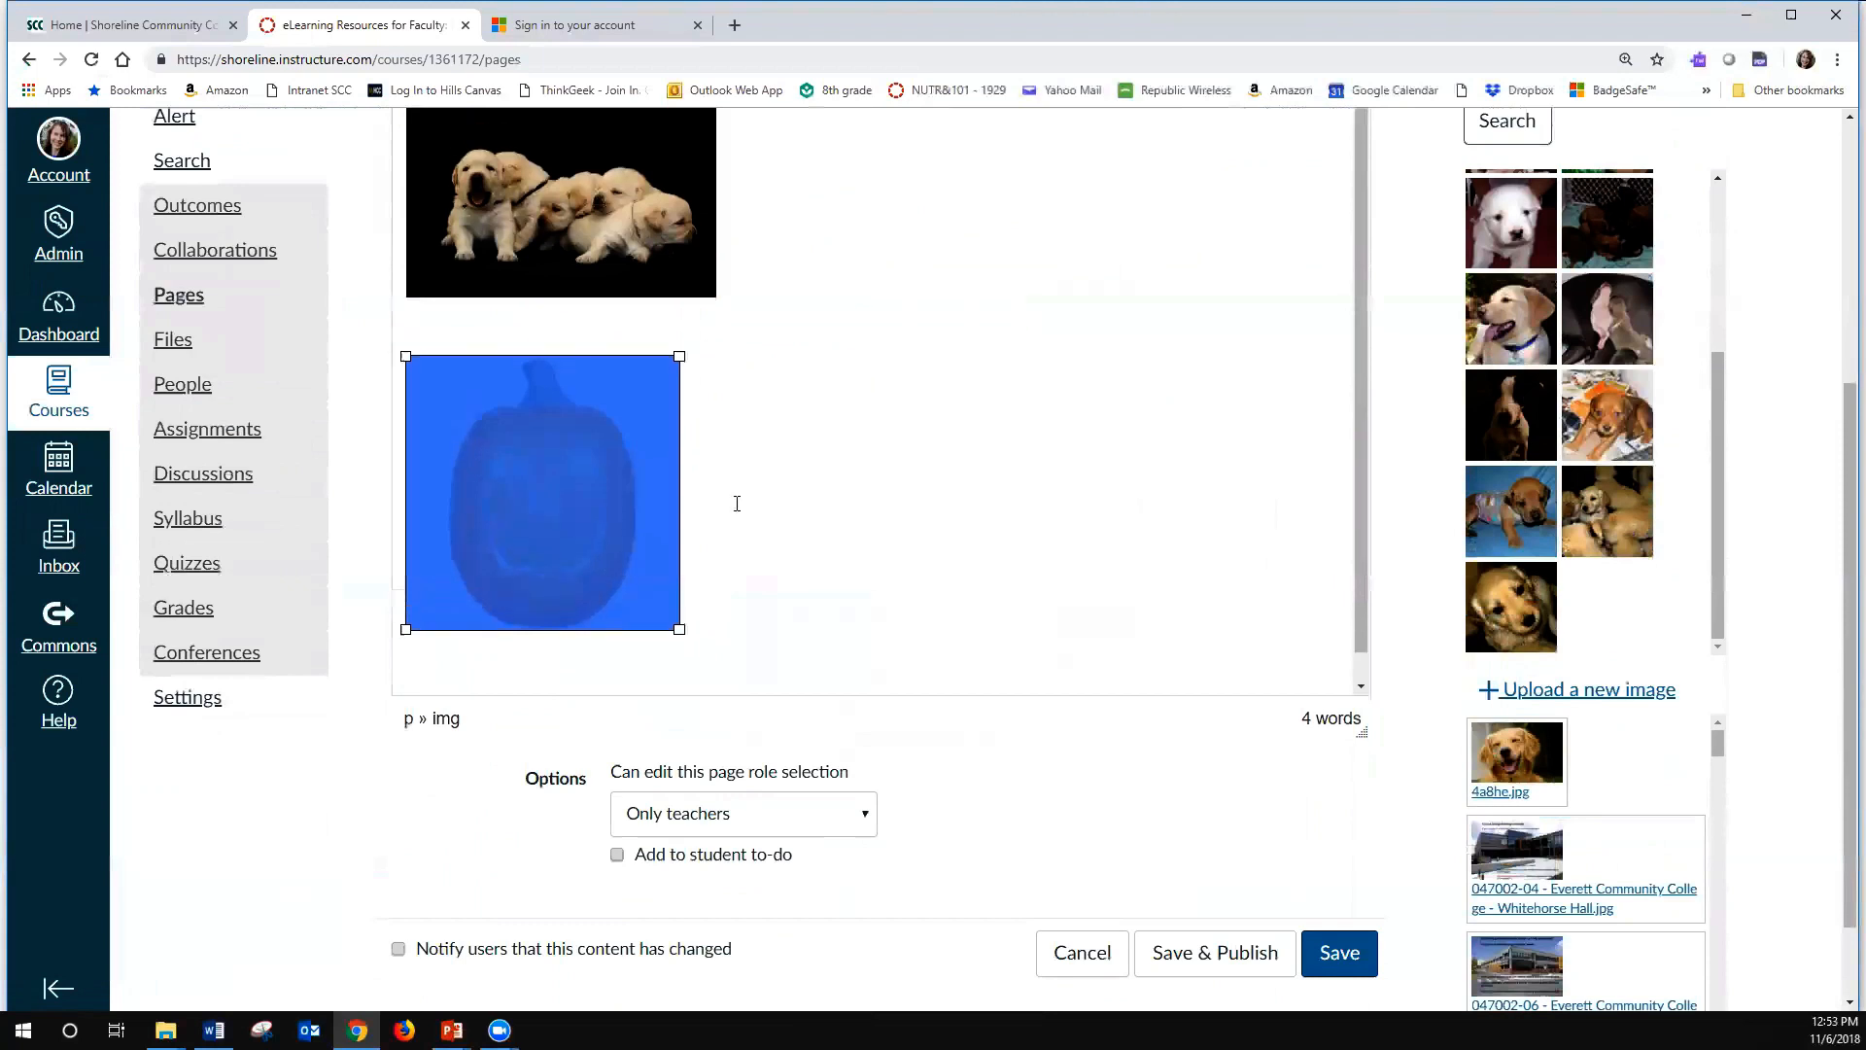
scroll(736, 503, "up", 4)
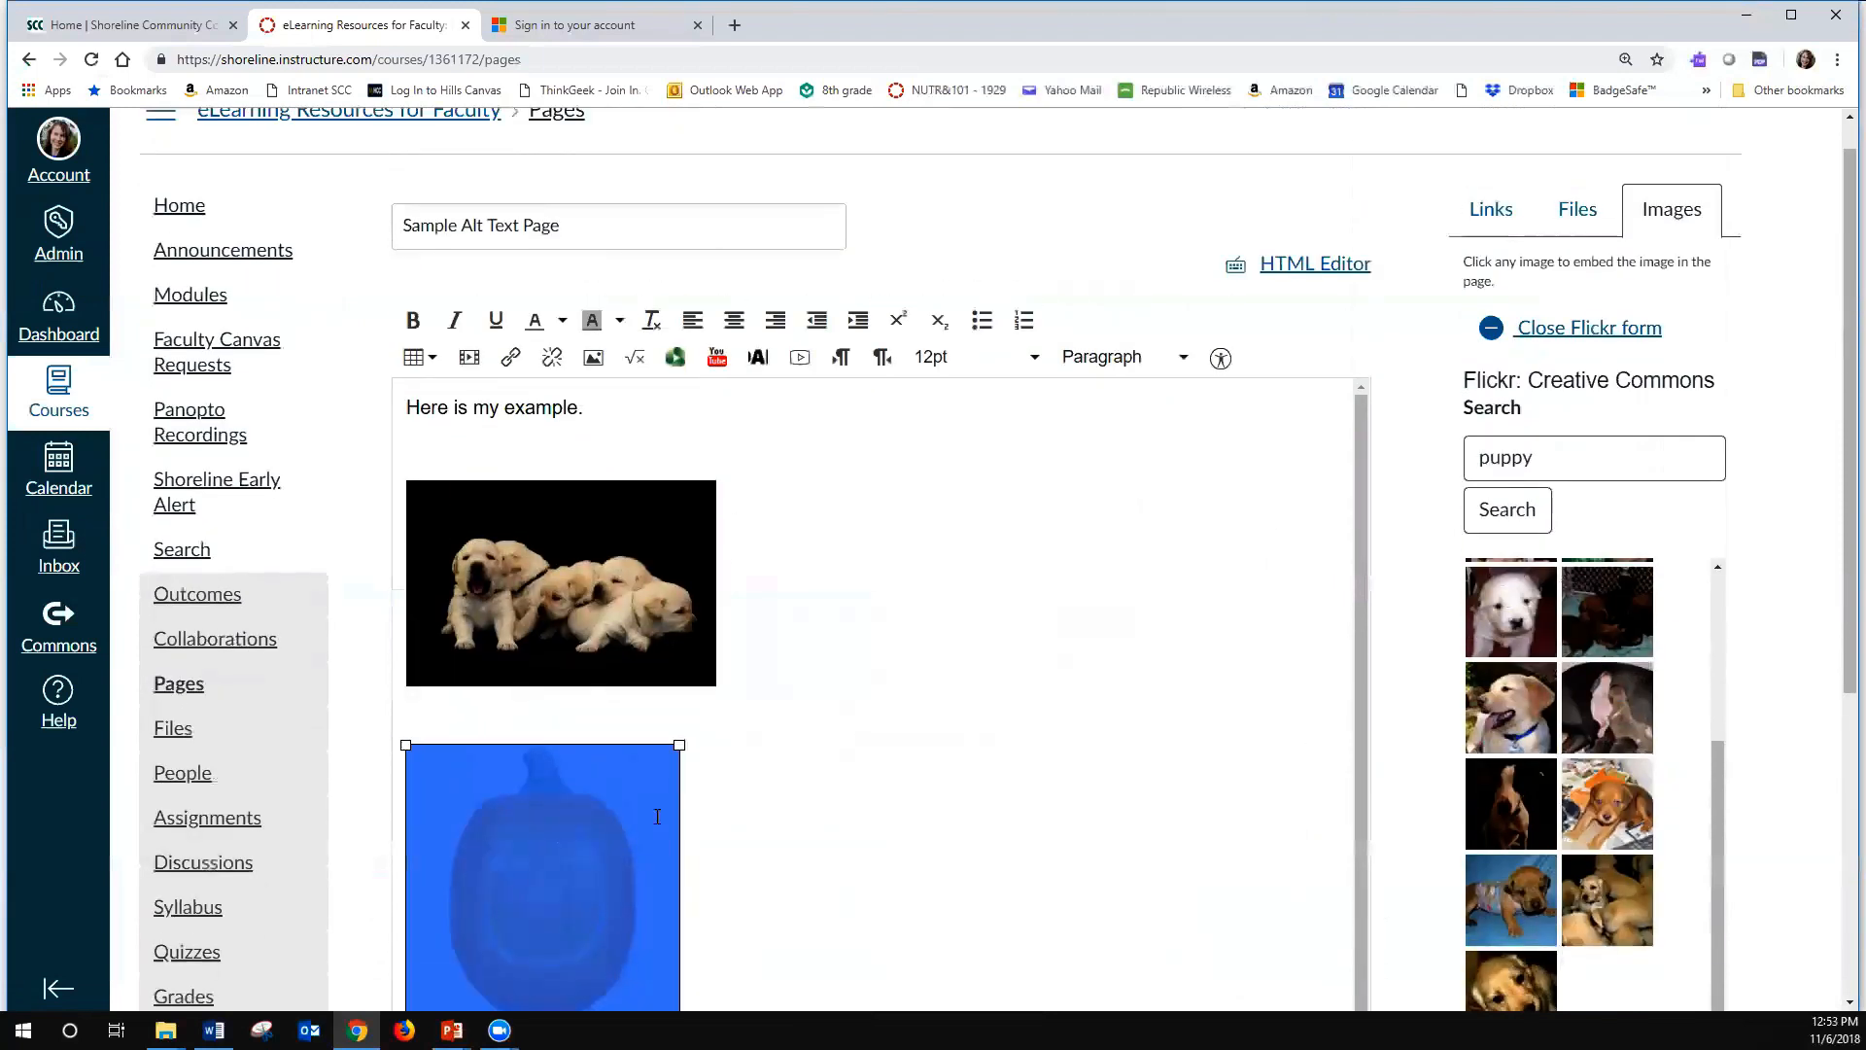
left_click(591, 360)
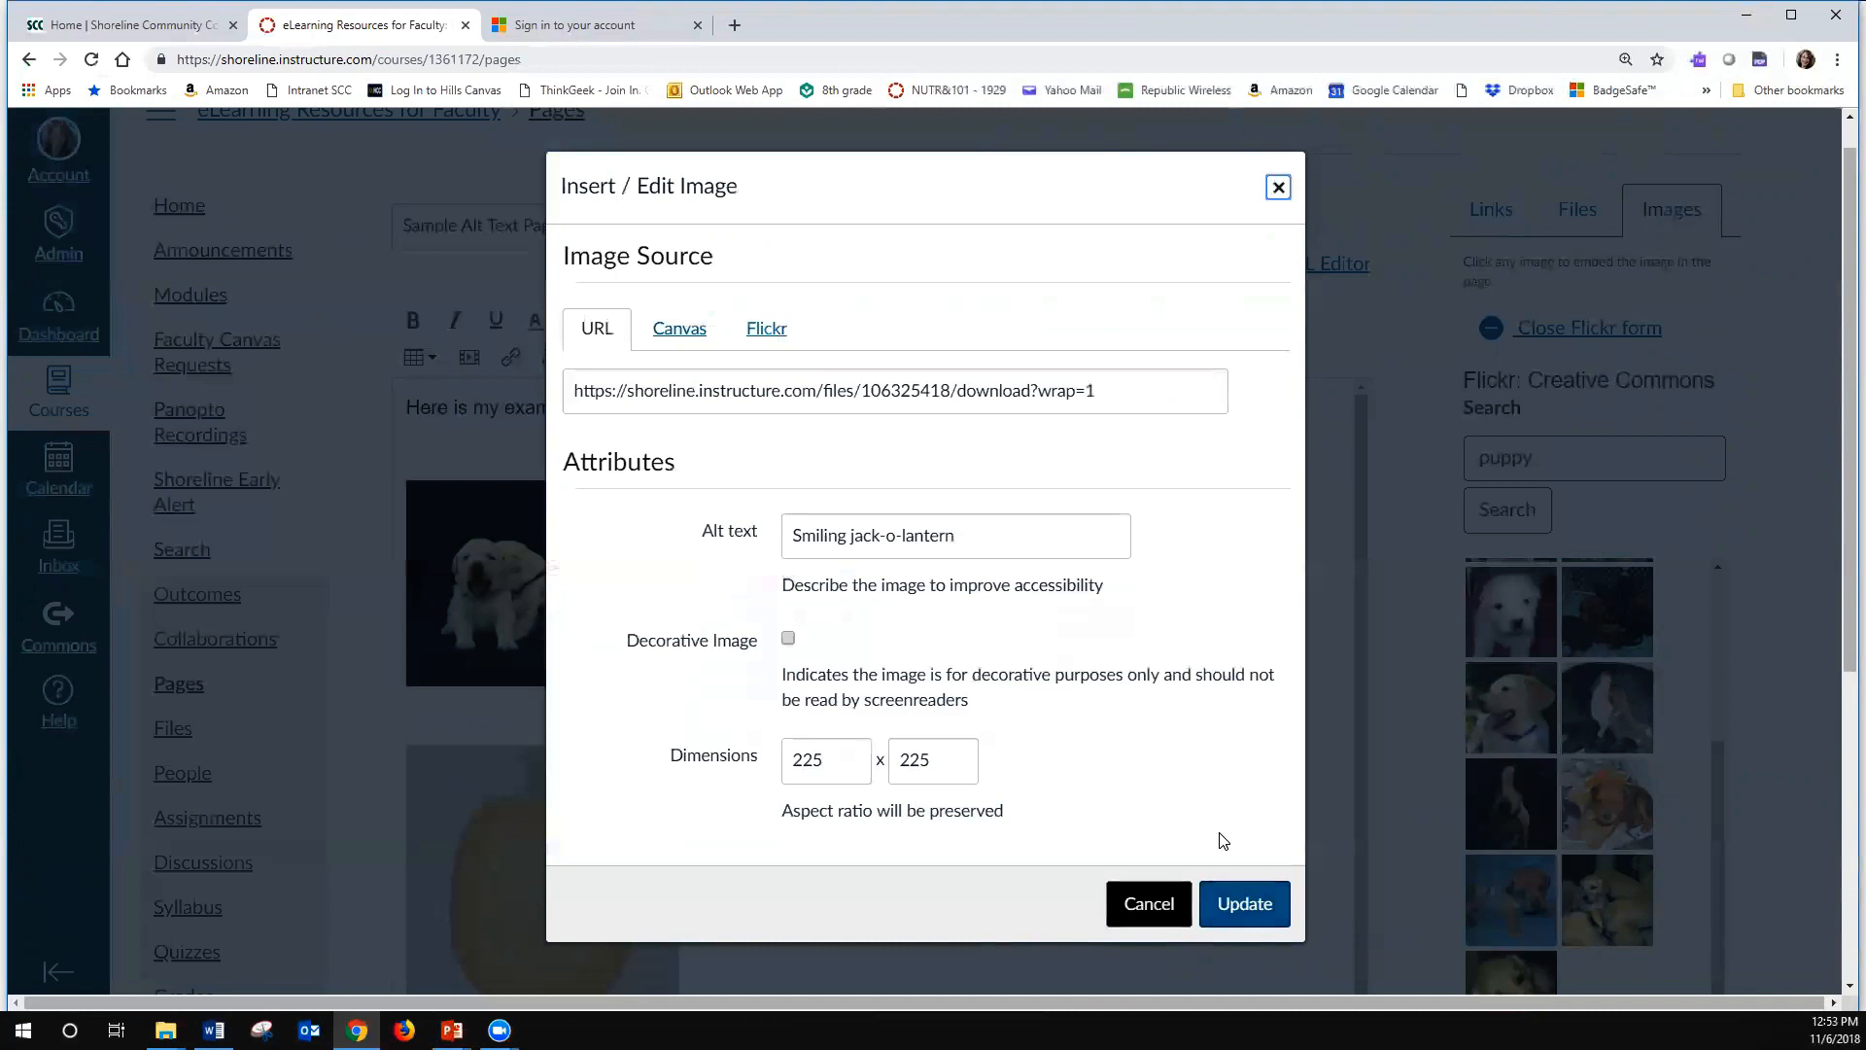
key("Escape")
- Set the puppies image's alt text to "5 Labrador Puppies on black background" and deselect the image
left_click(583, 600)
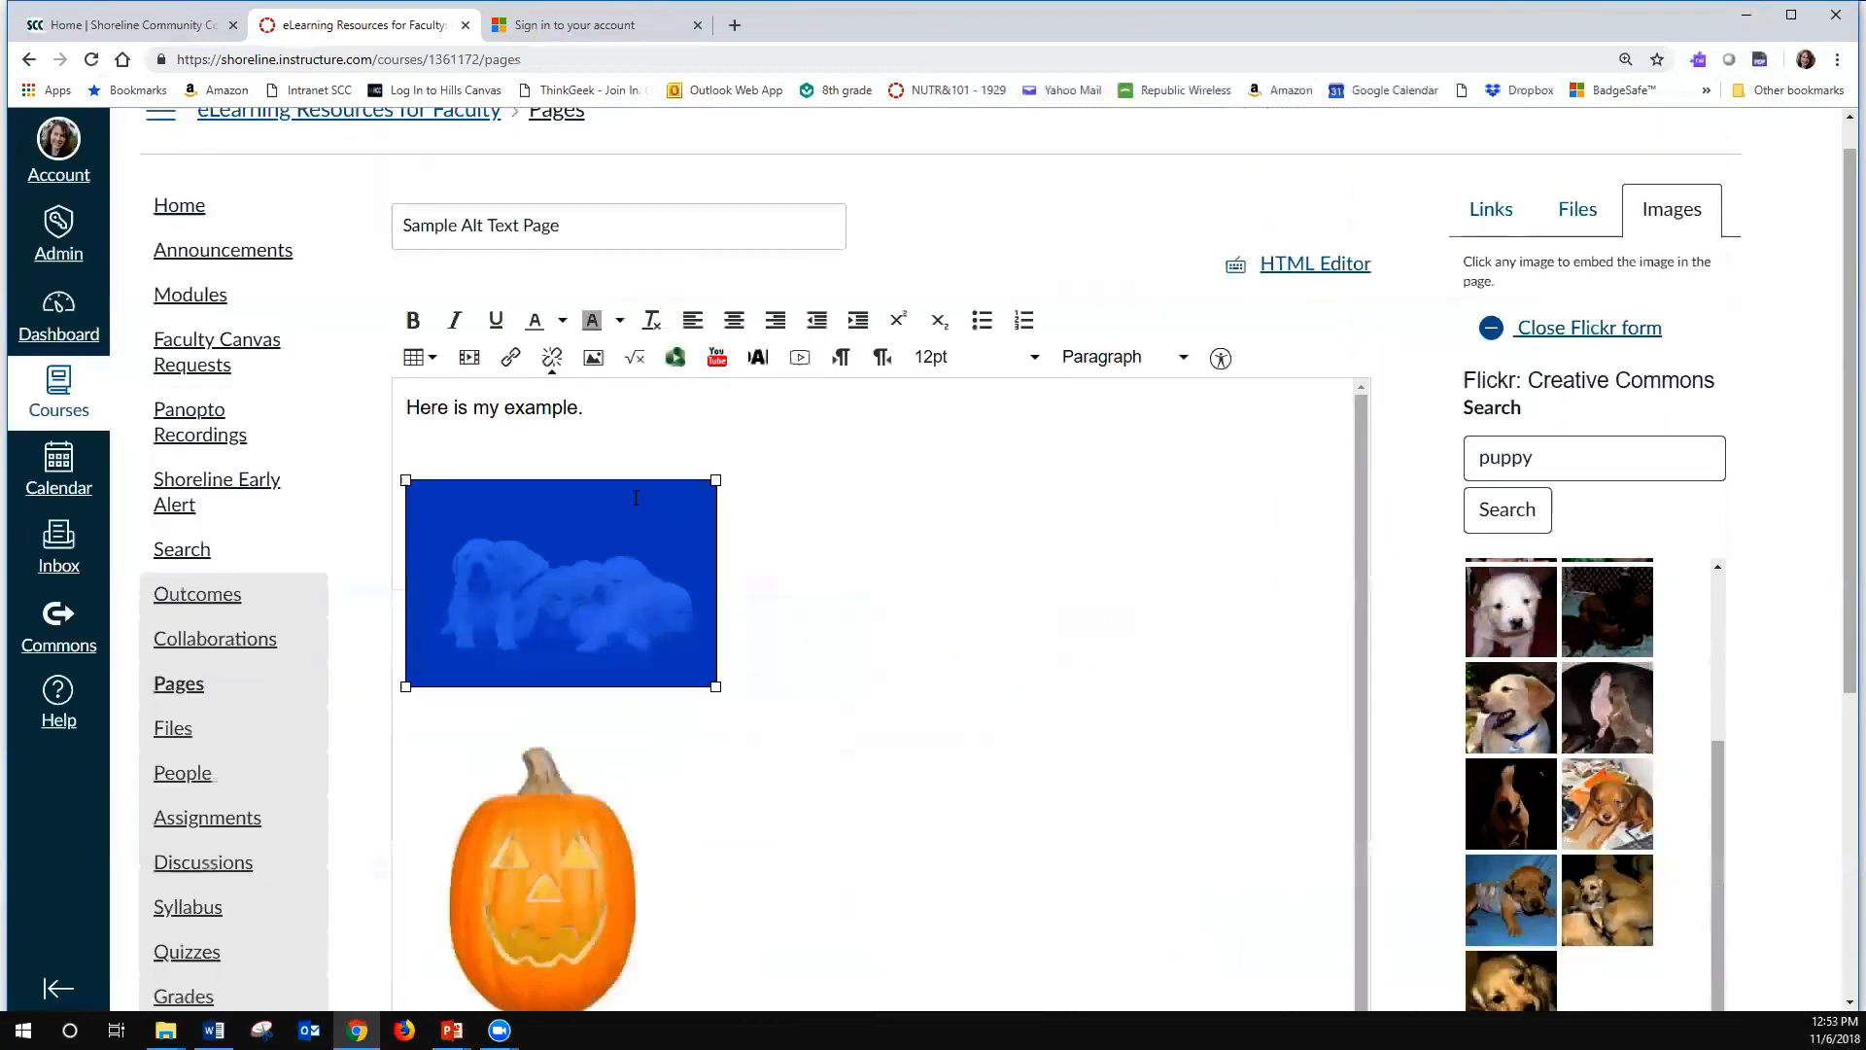
left_click(594, 360)
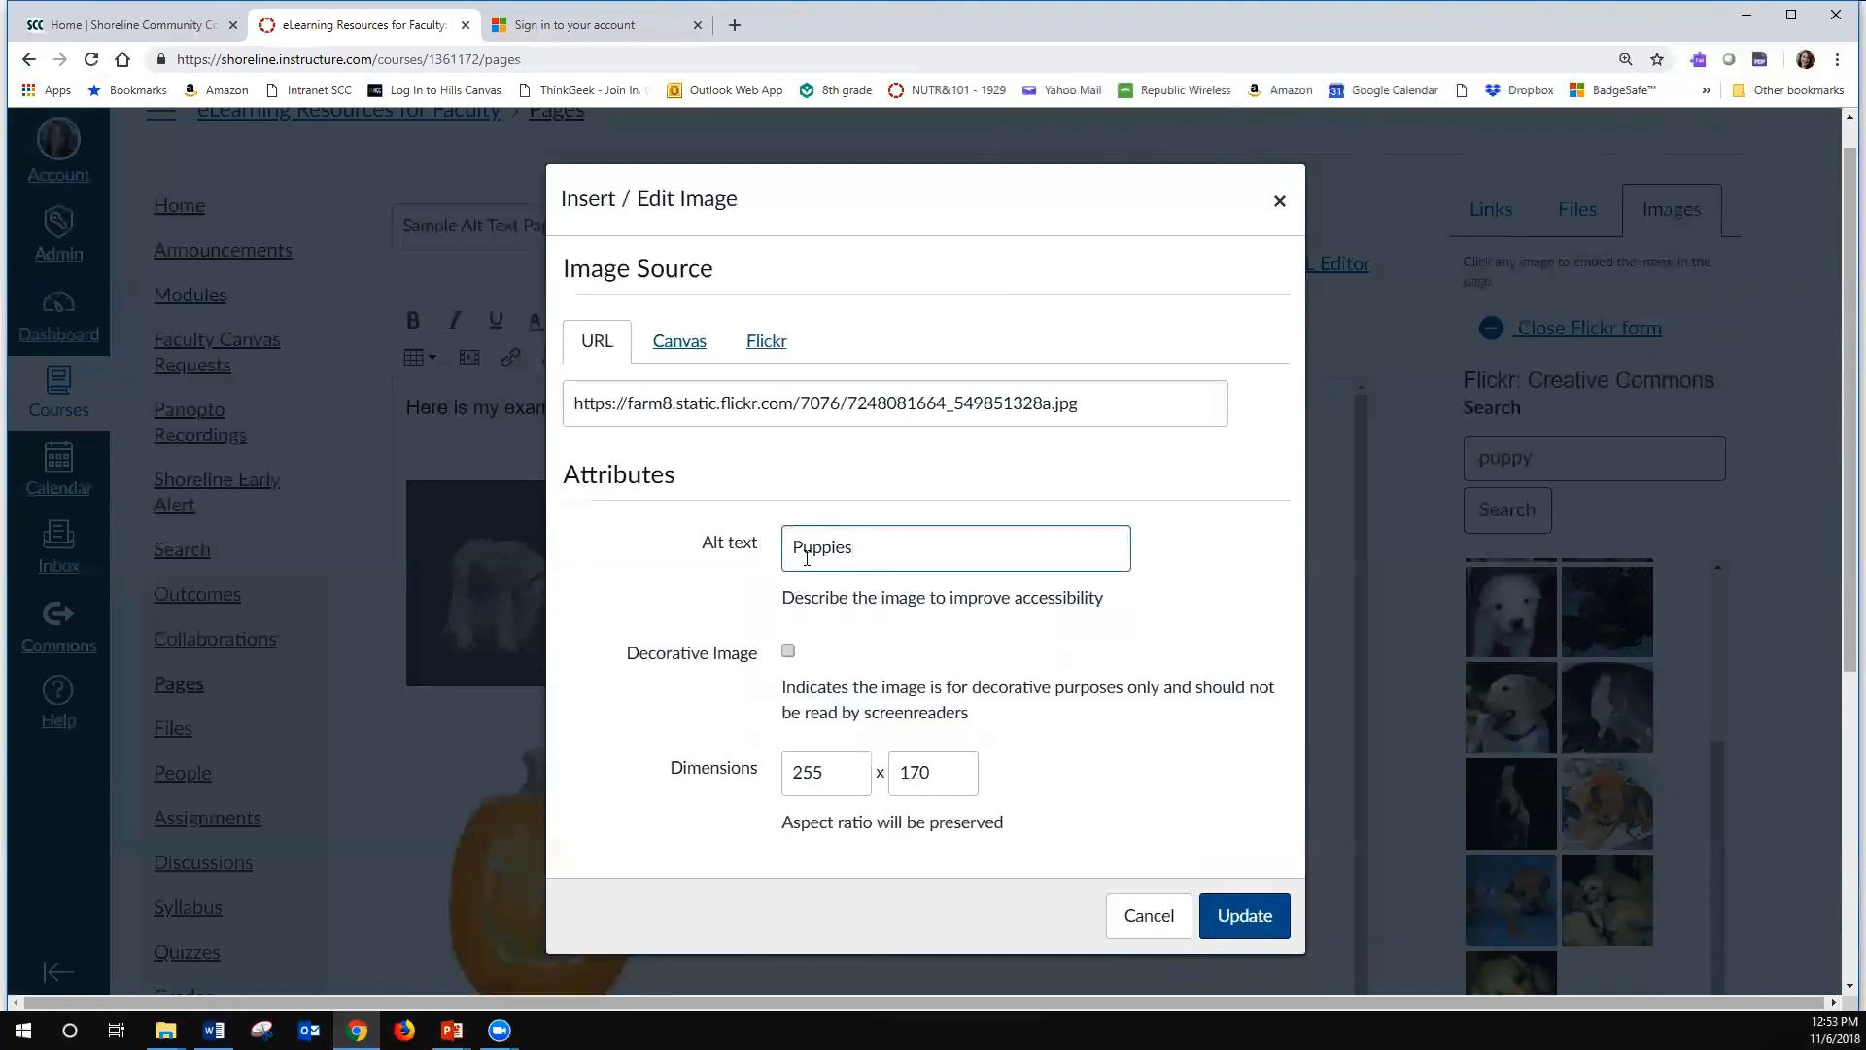
left_click_drag(800, 188, 1054, 185)
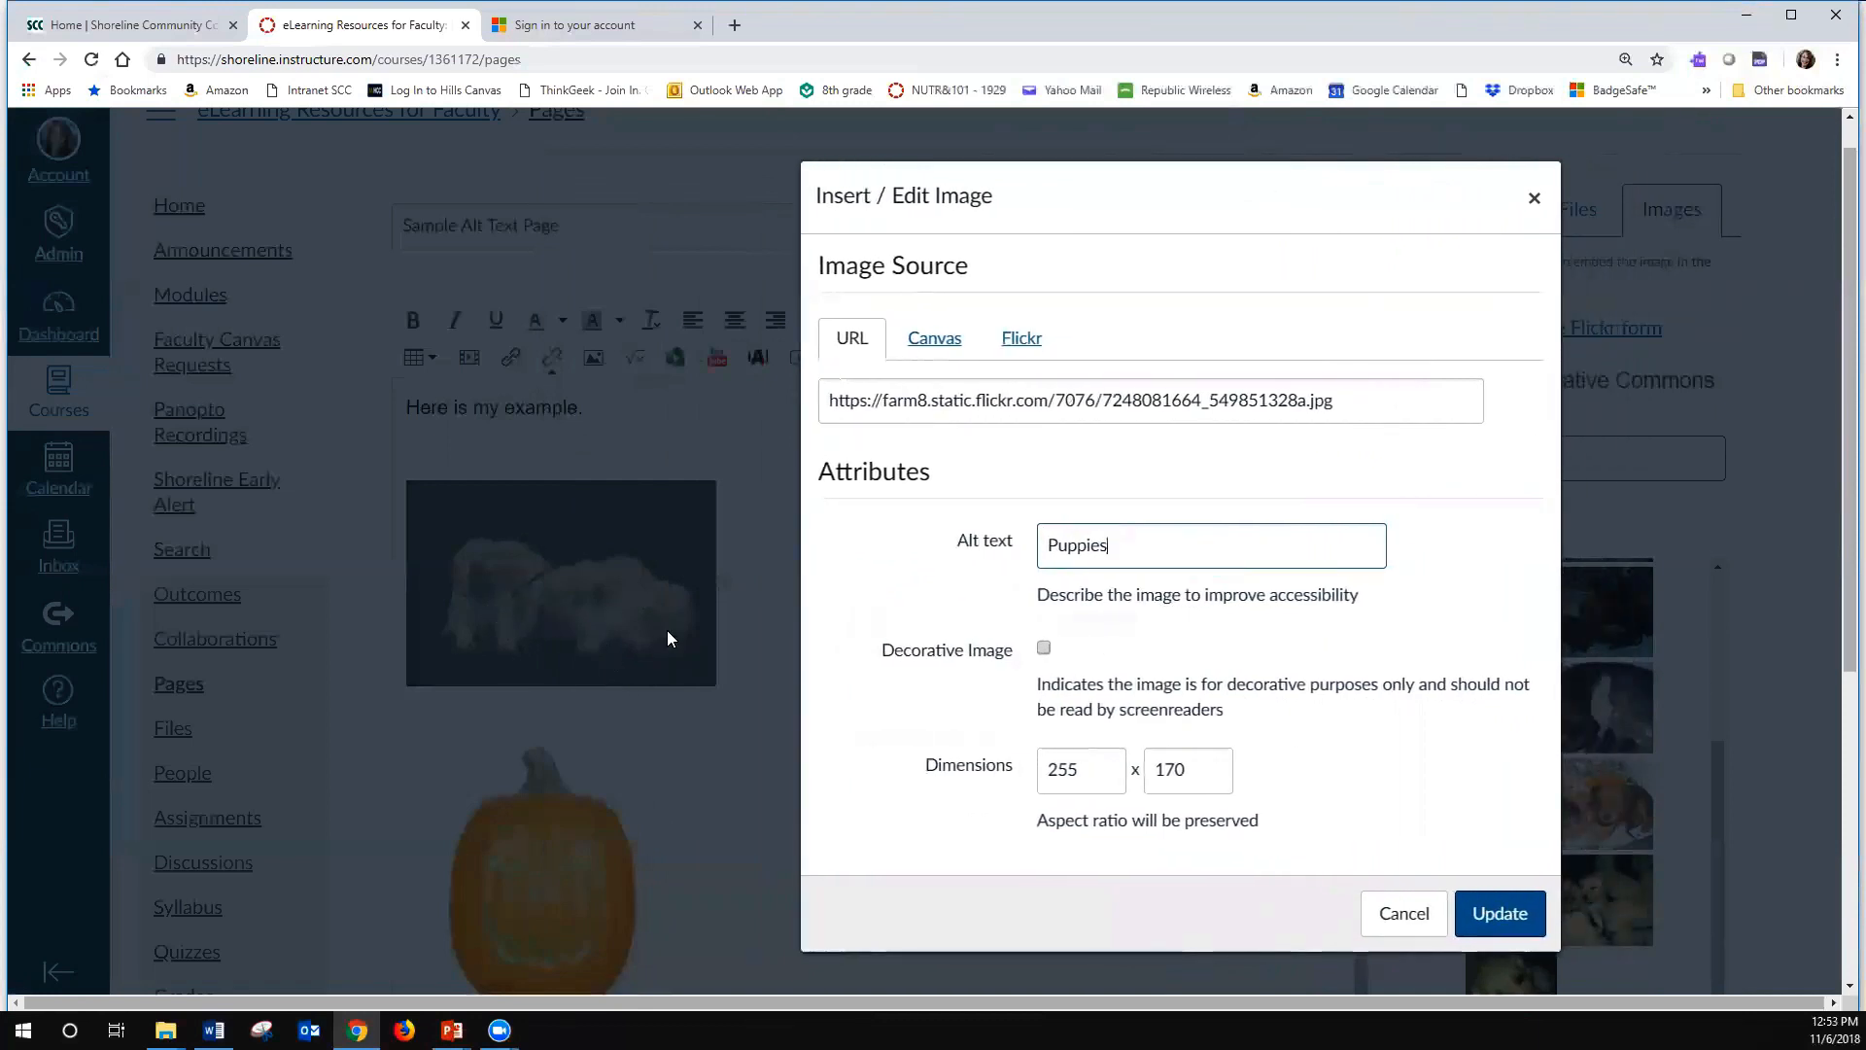
type("5")
type("Labrador")
left_click(614, 635)
left_click(1250, 536)
type("on bla")
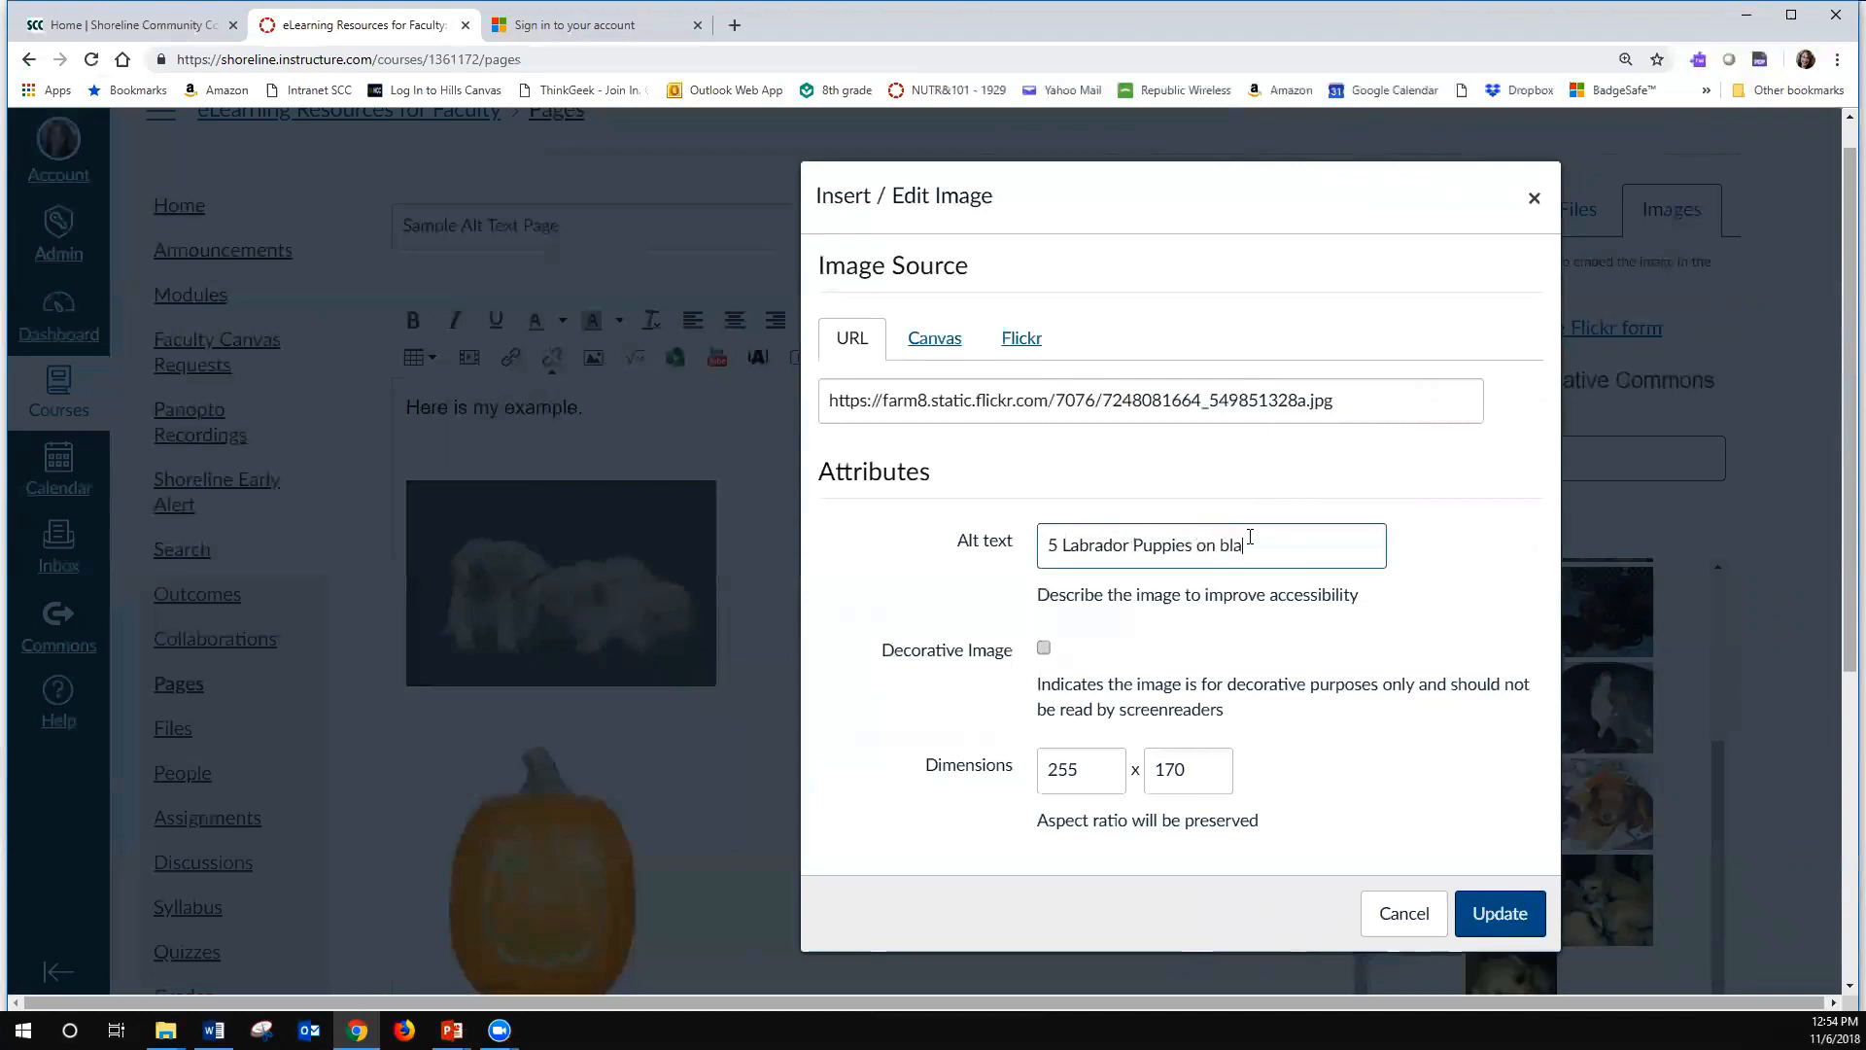
type("ck background")
key("Return")
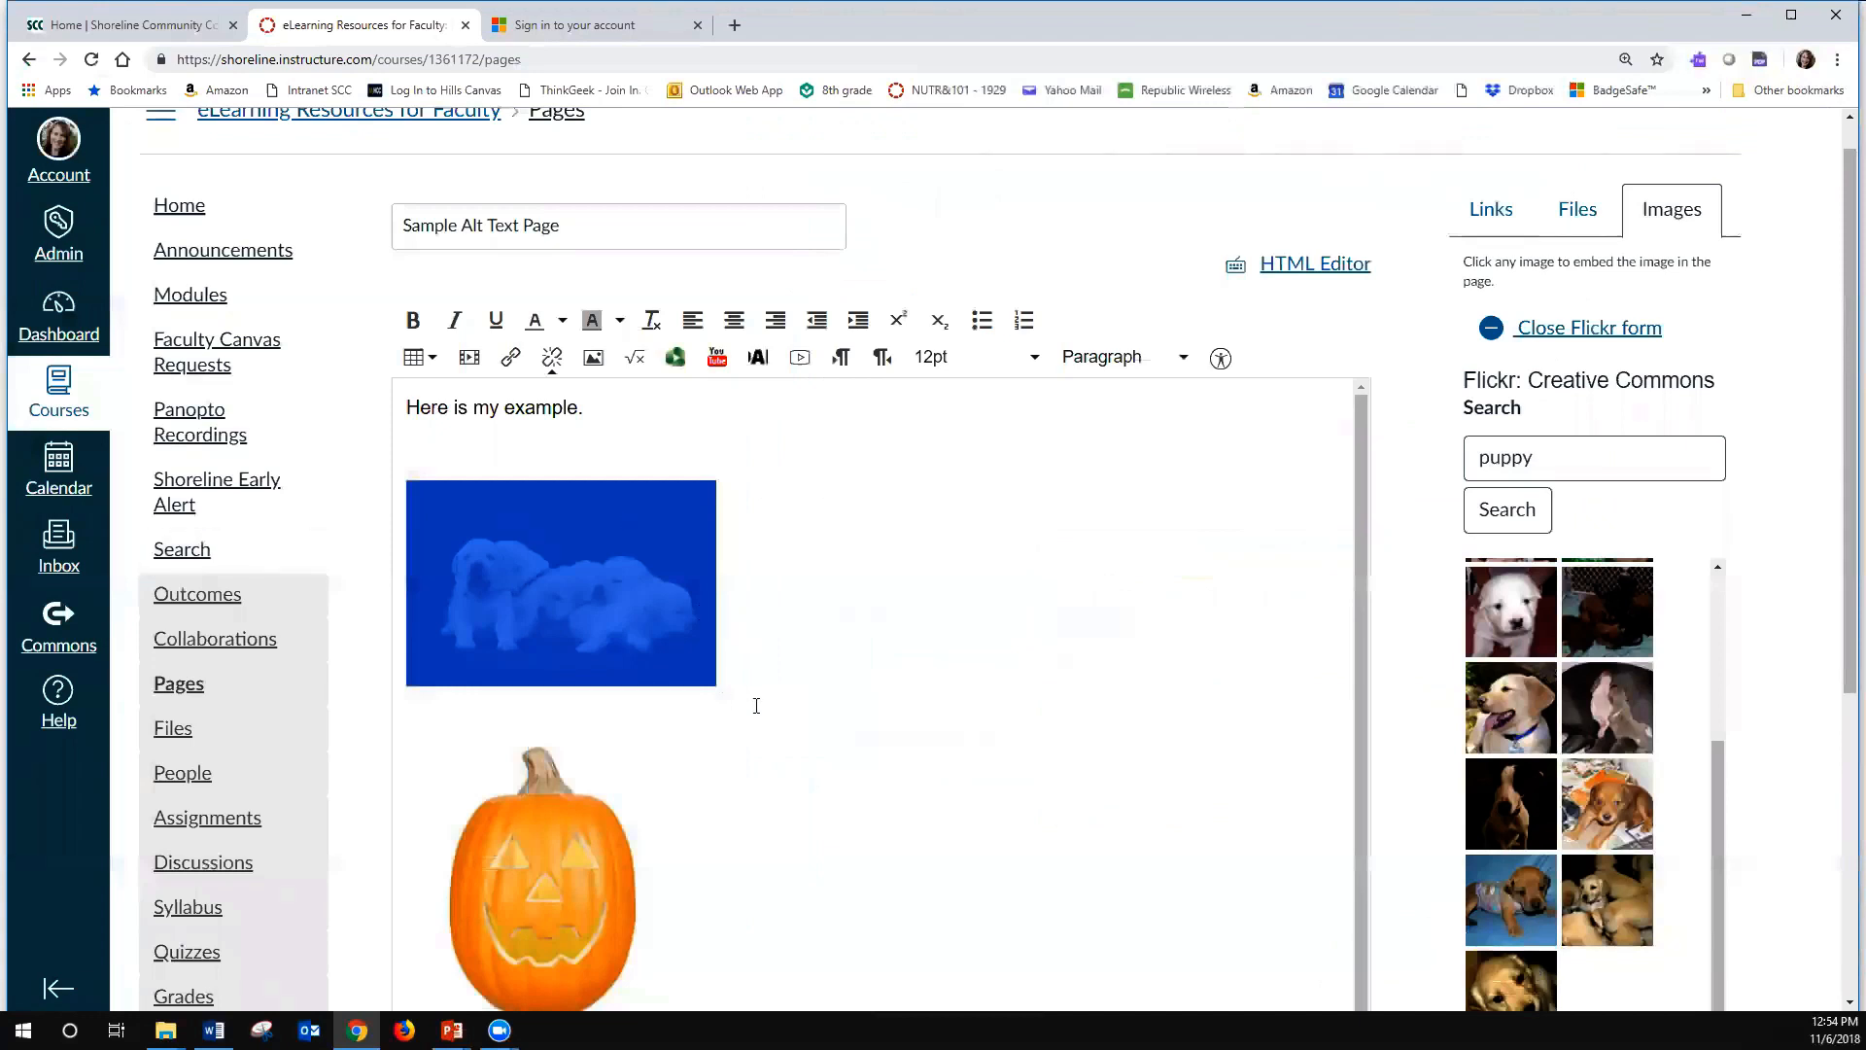
left_click(804, 609)
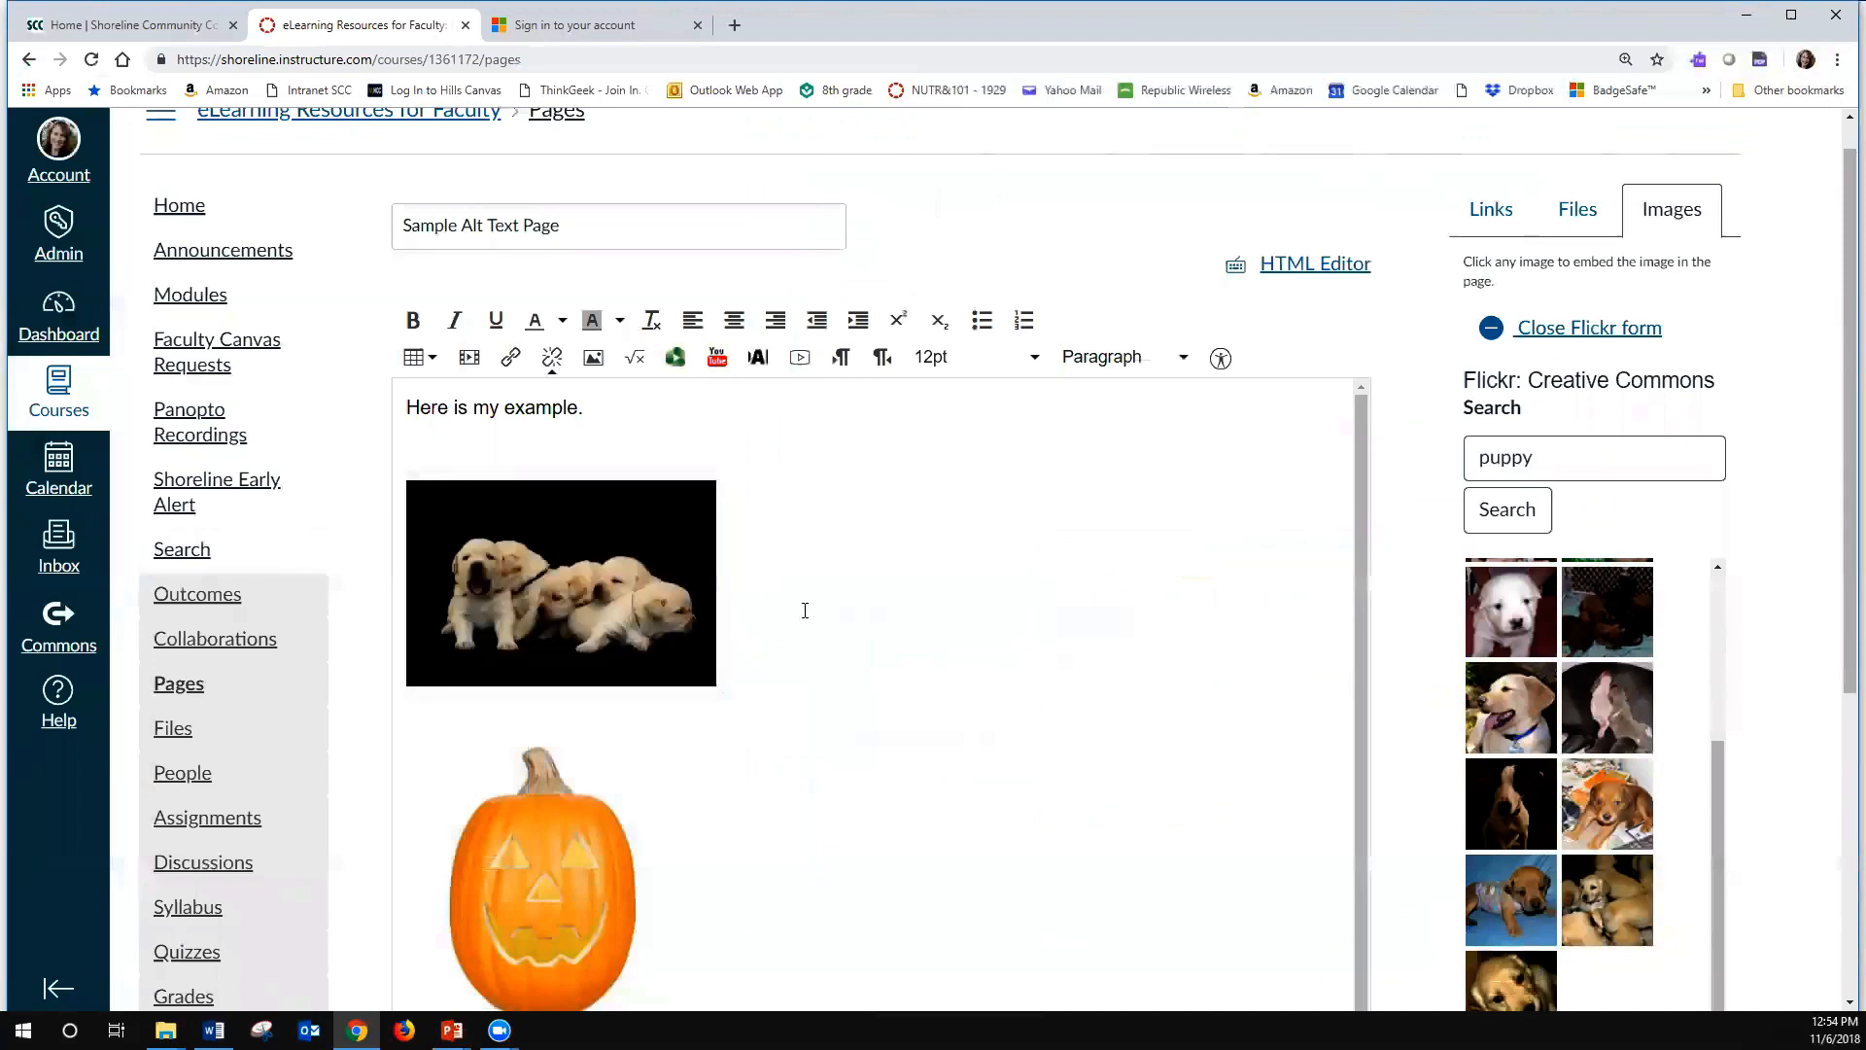
- Save the sample page without publishing it and view both images on the saved page
scroll(804, 610, "down", 1)
scroll(804, 610, "down", 5)
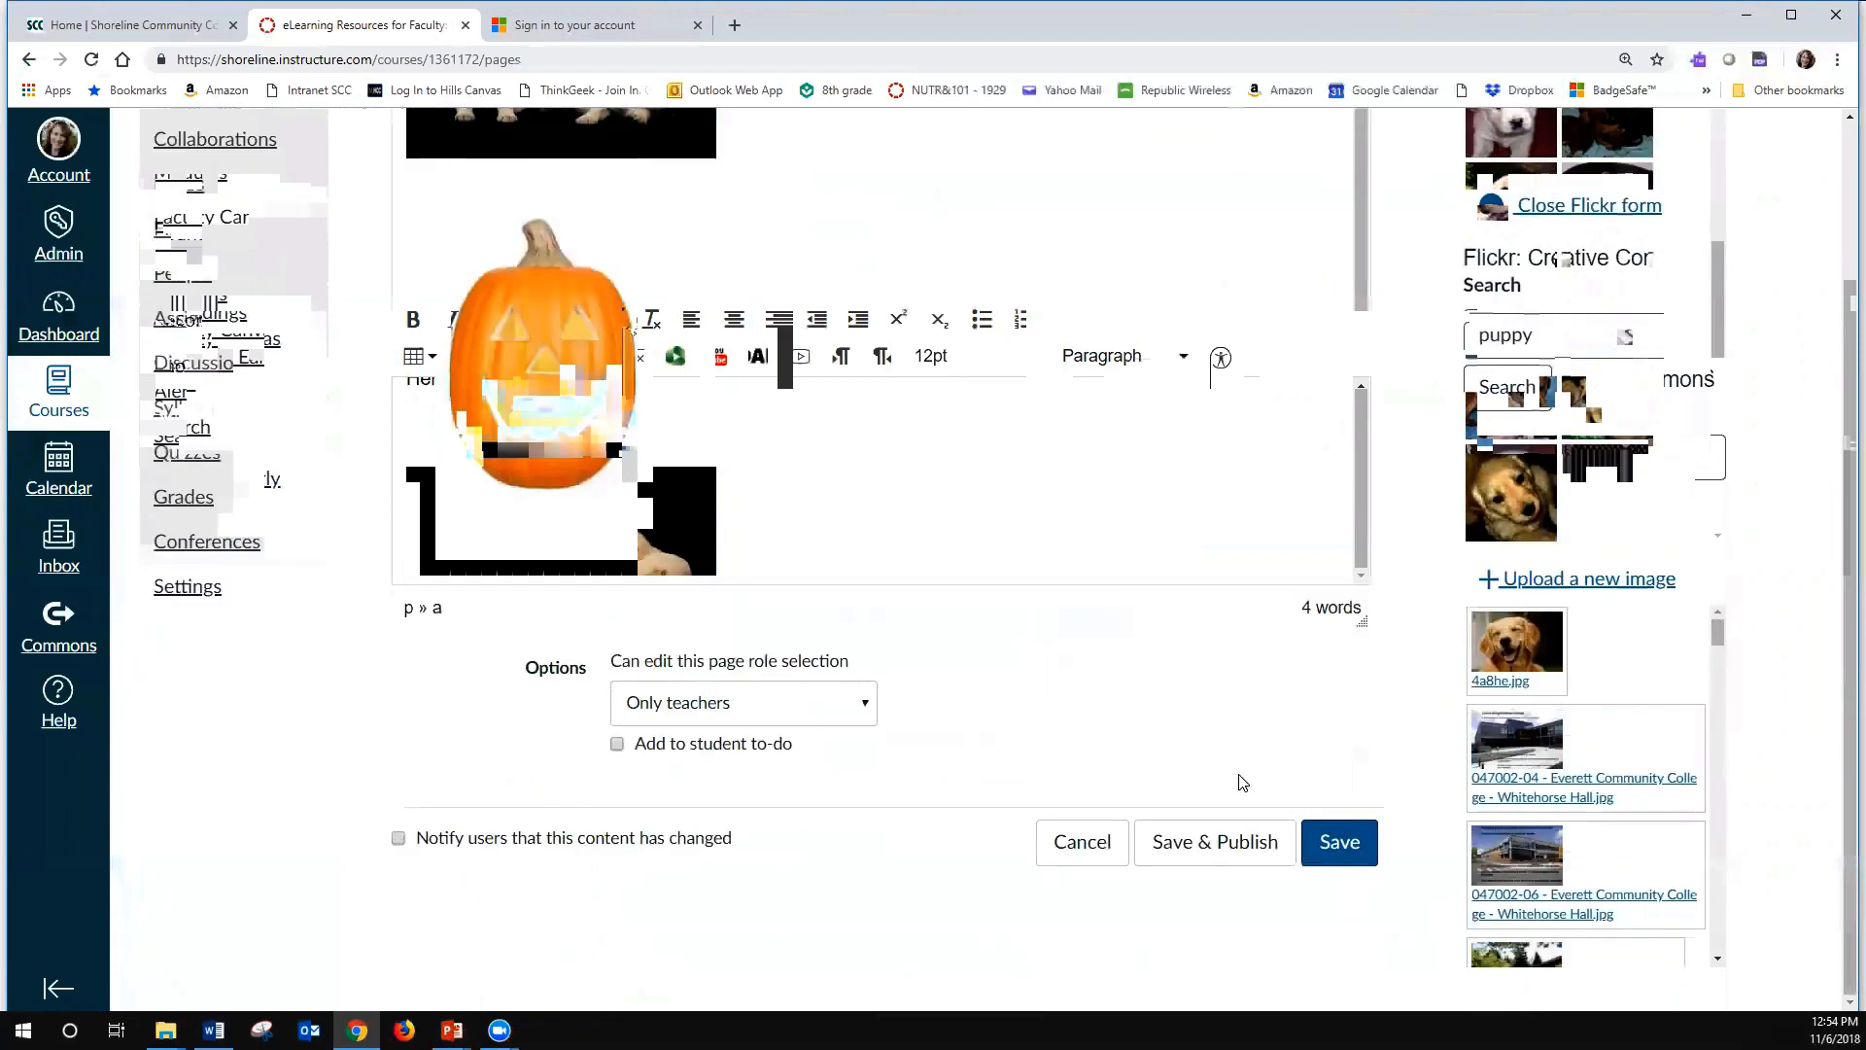
left_click(1339, 842)
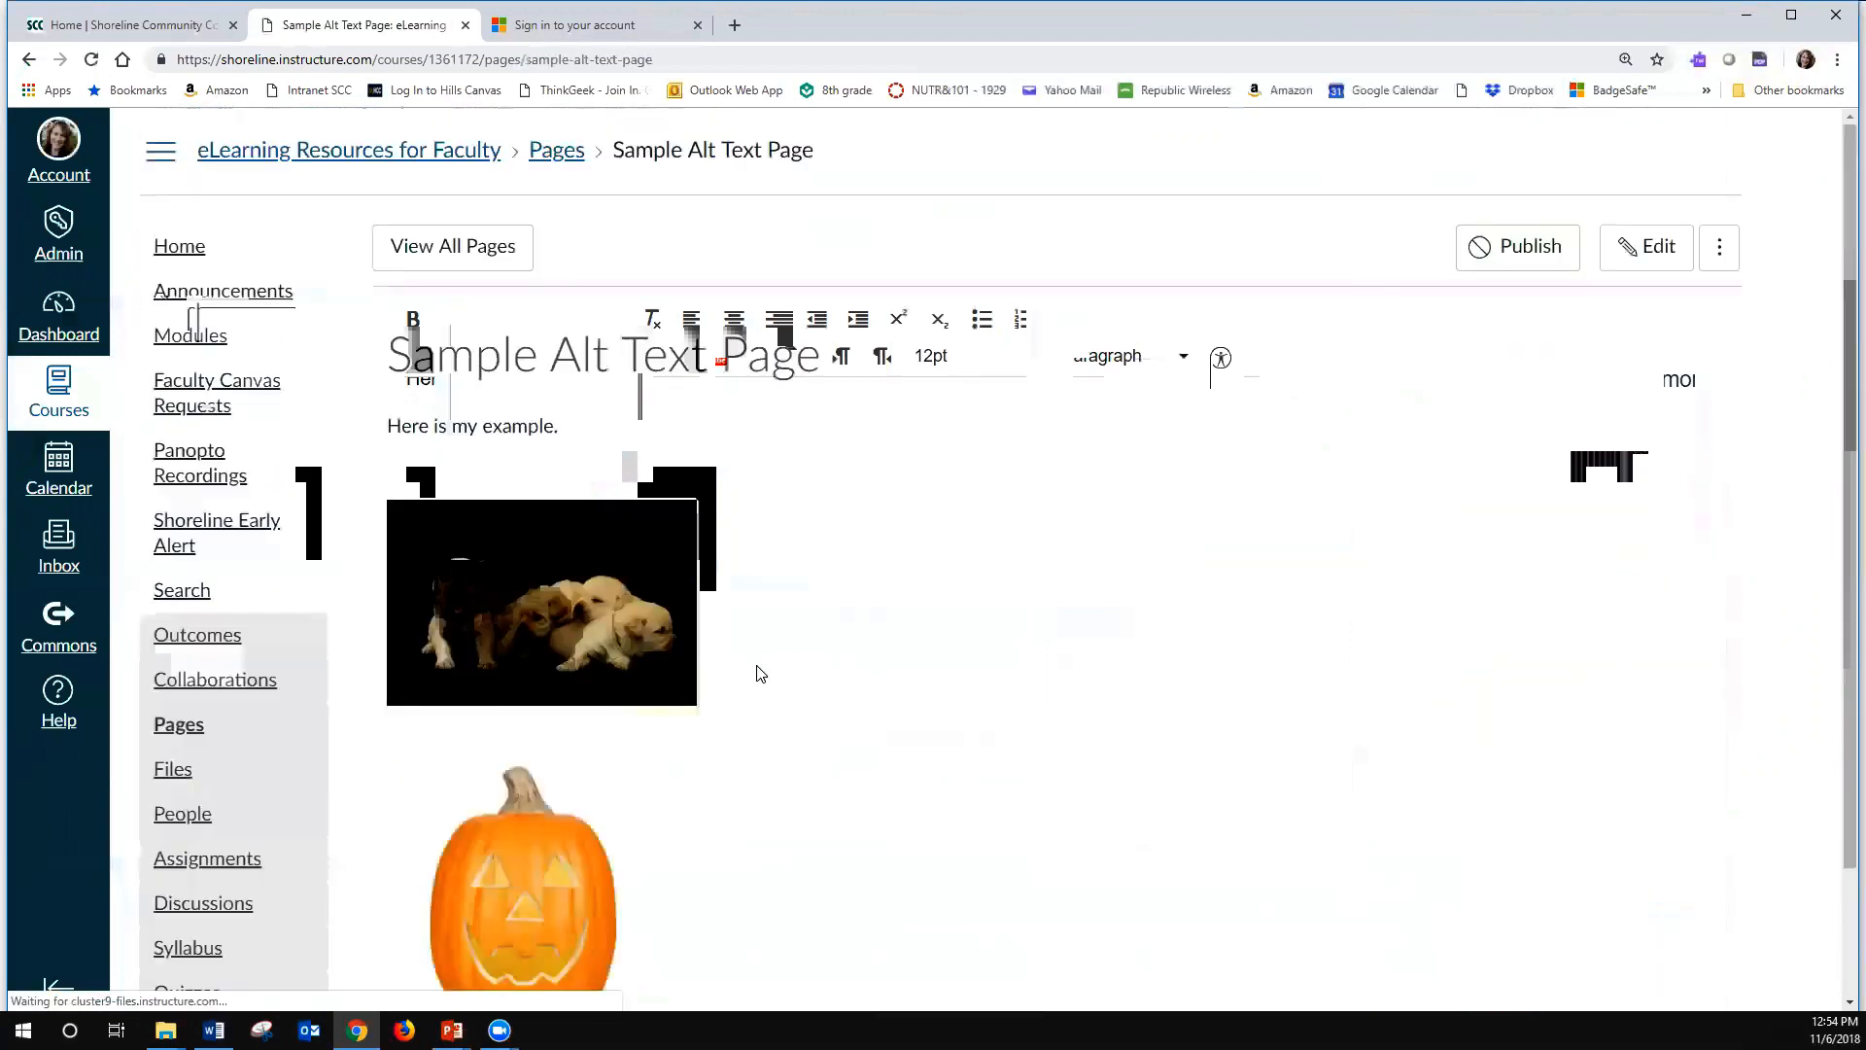
scroll(758, 670, "down", 1)
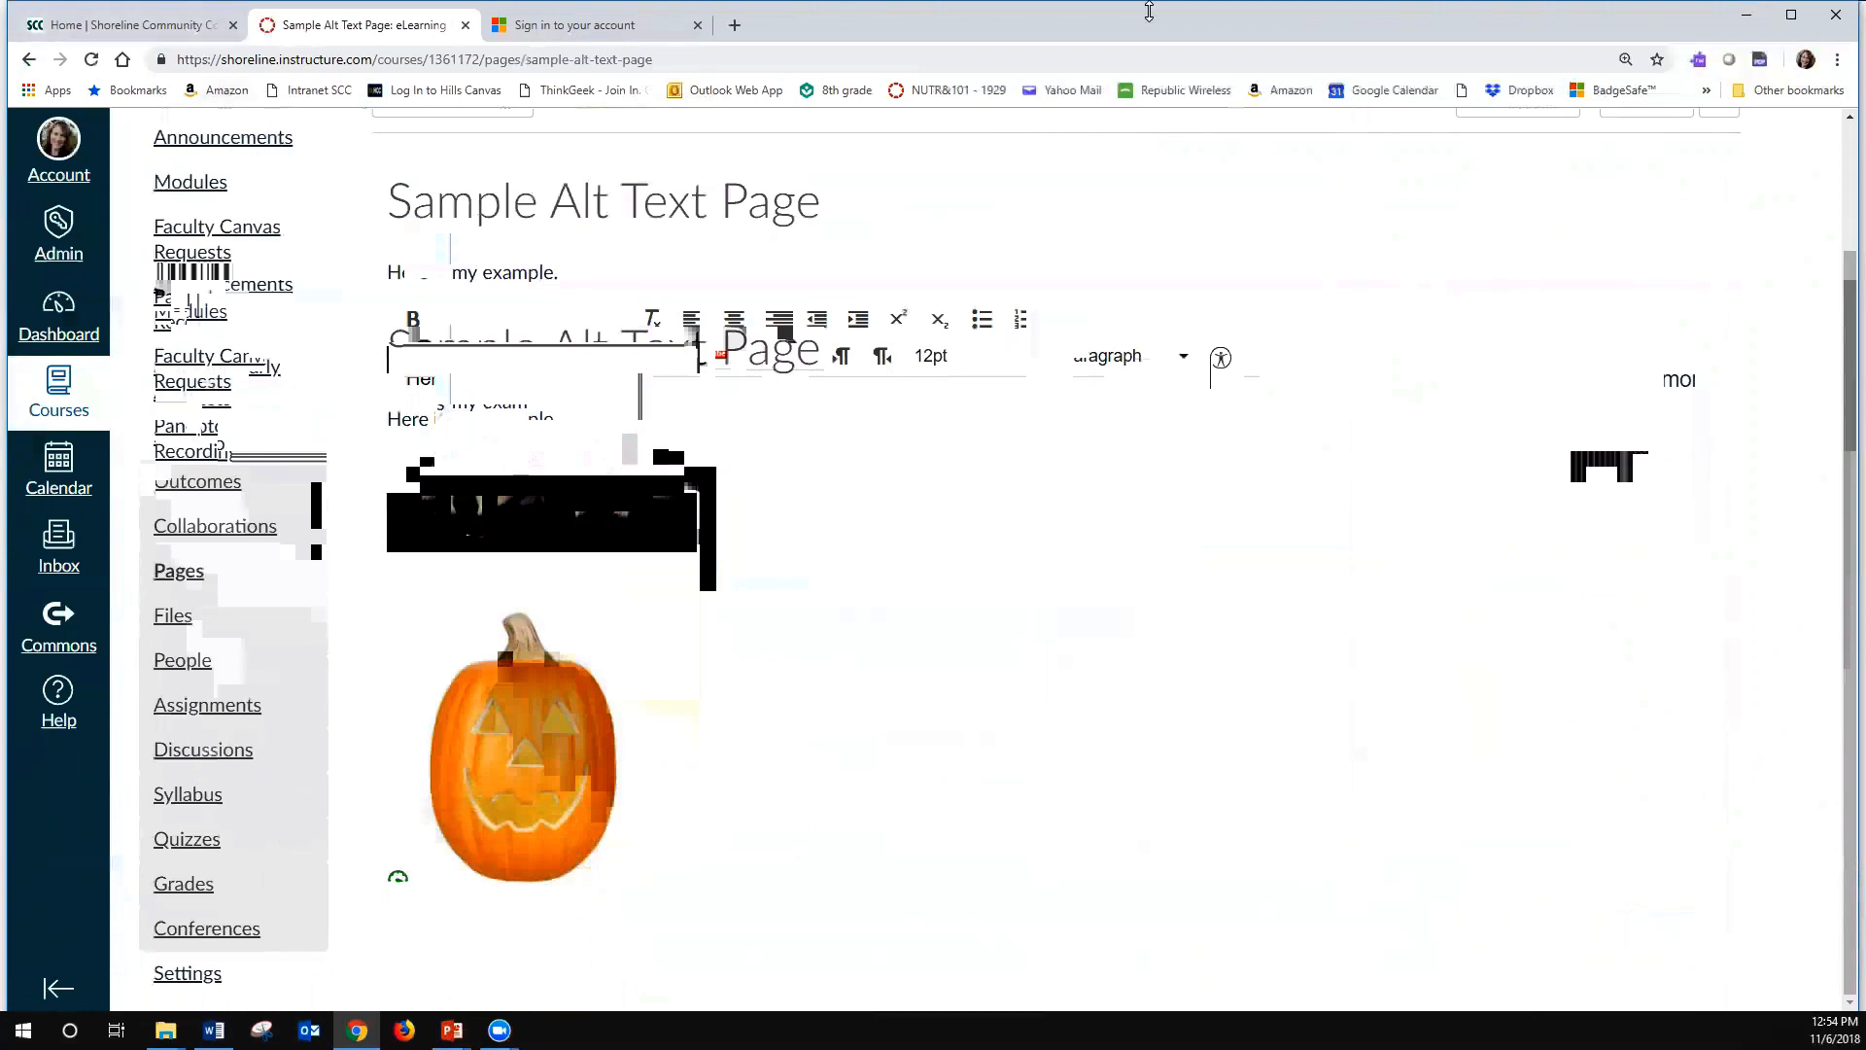
- Minimize the browser window and advance the slide show to the "Tools to Fix Existing Content" slide
left_click(1744, 26)
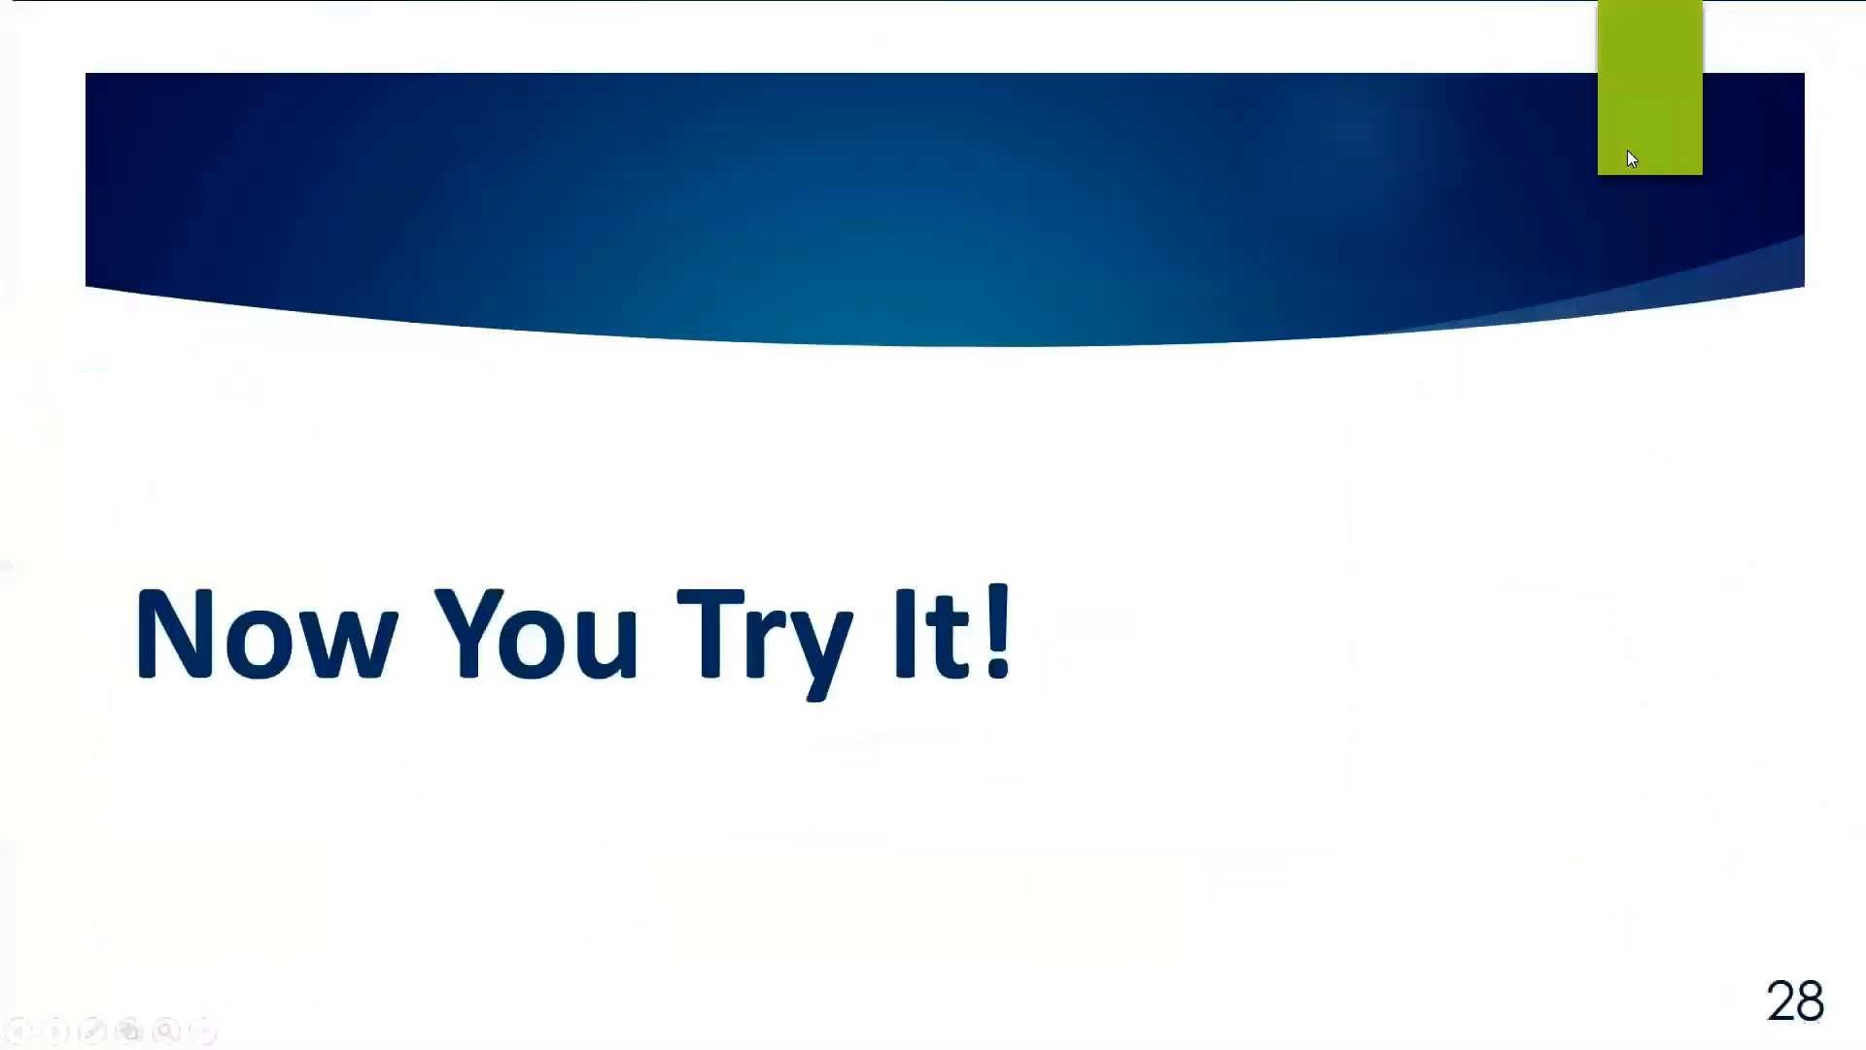
left_click(1646, 729)
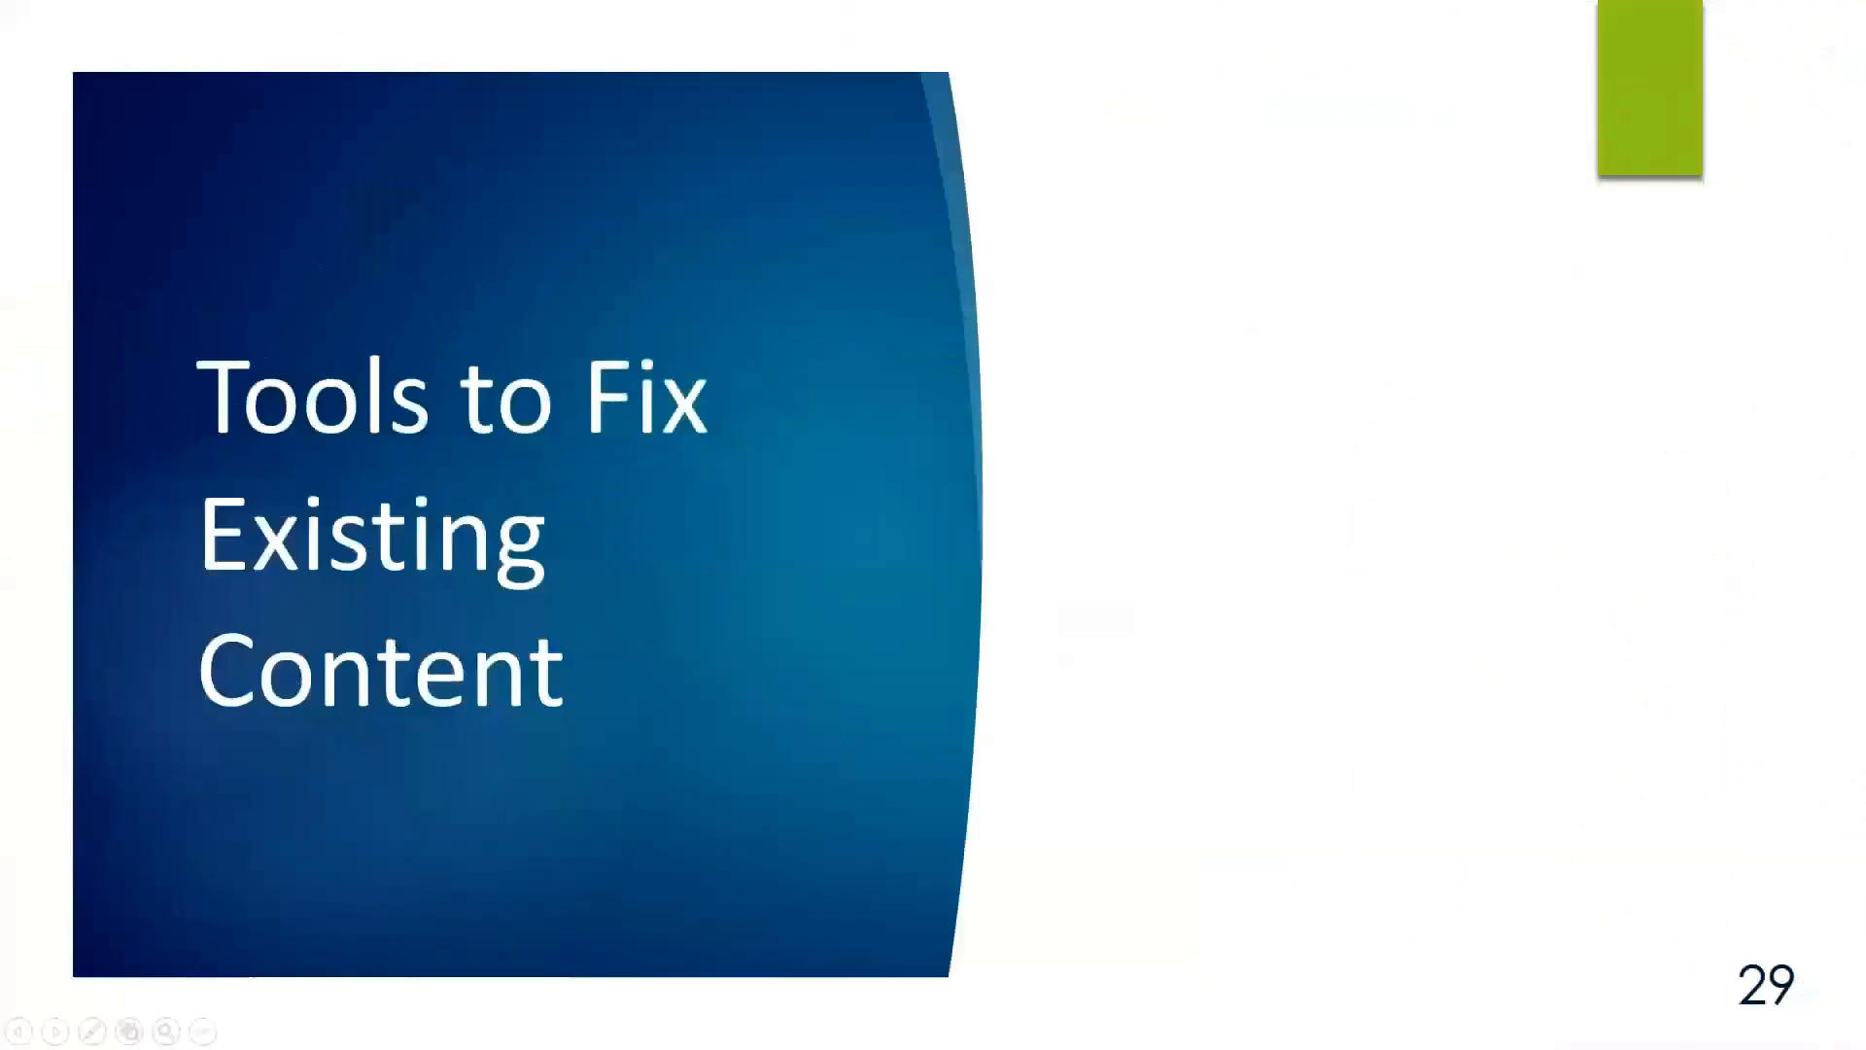
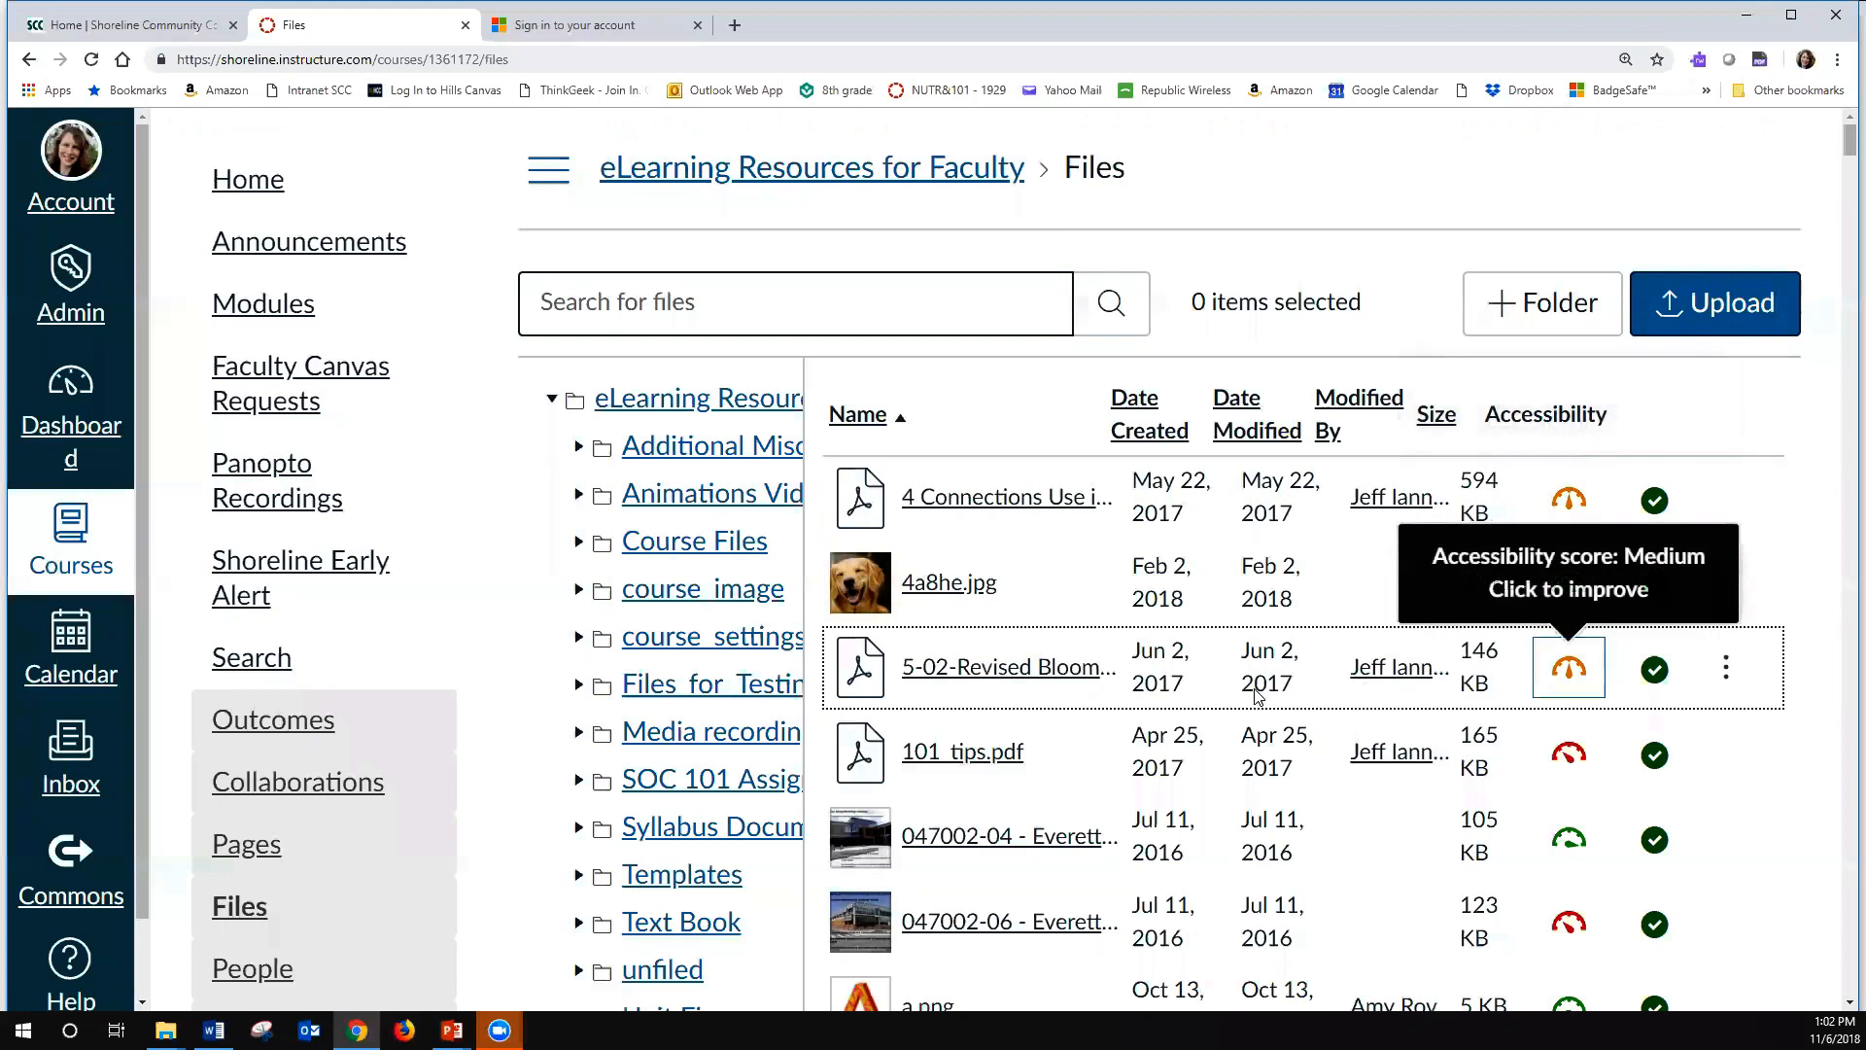
- Open 5-02-Revised Blooms acc.pdf from the course files and request its Audio alternative format for download
left_click(1001, 667)
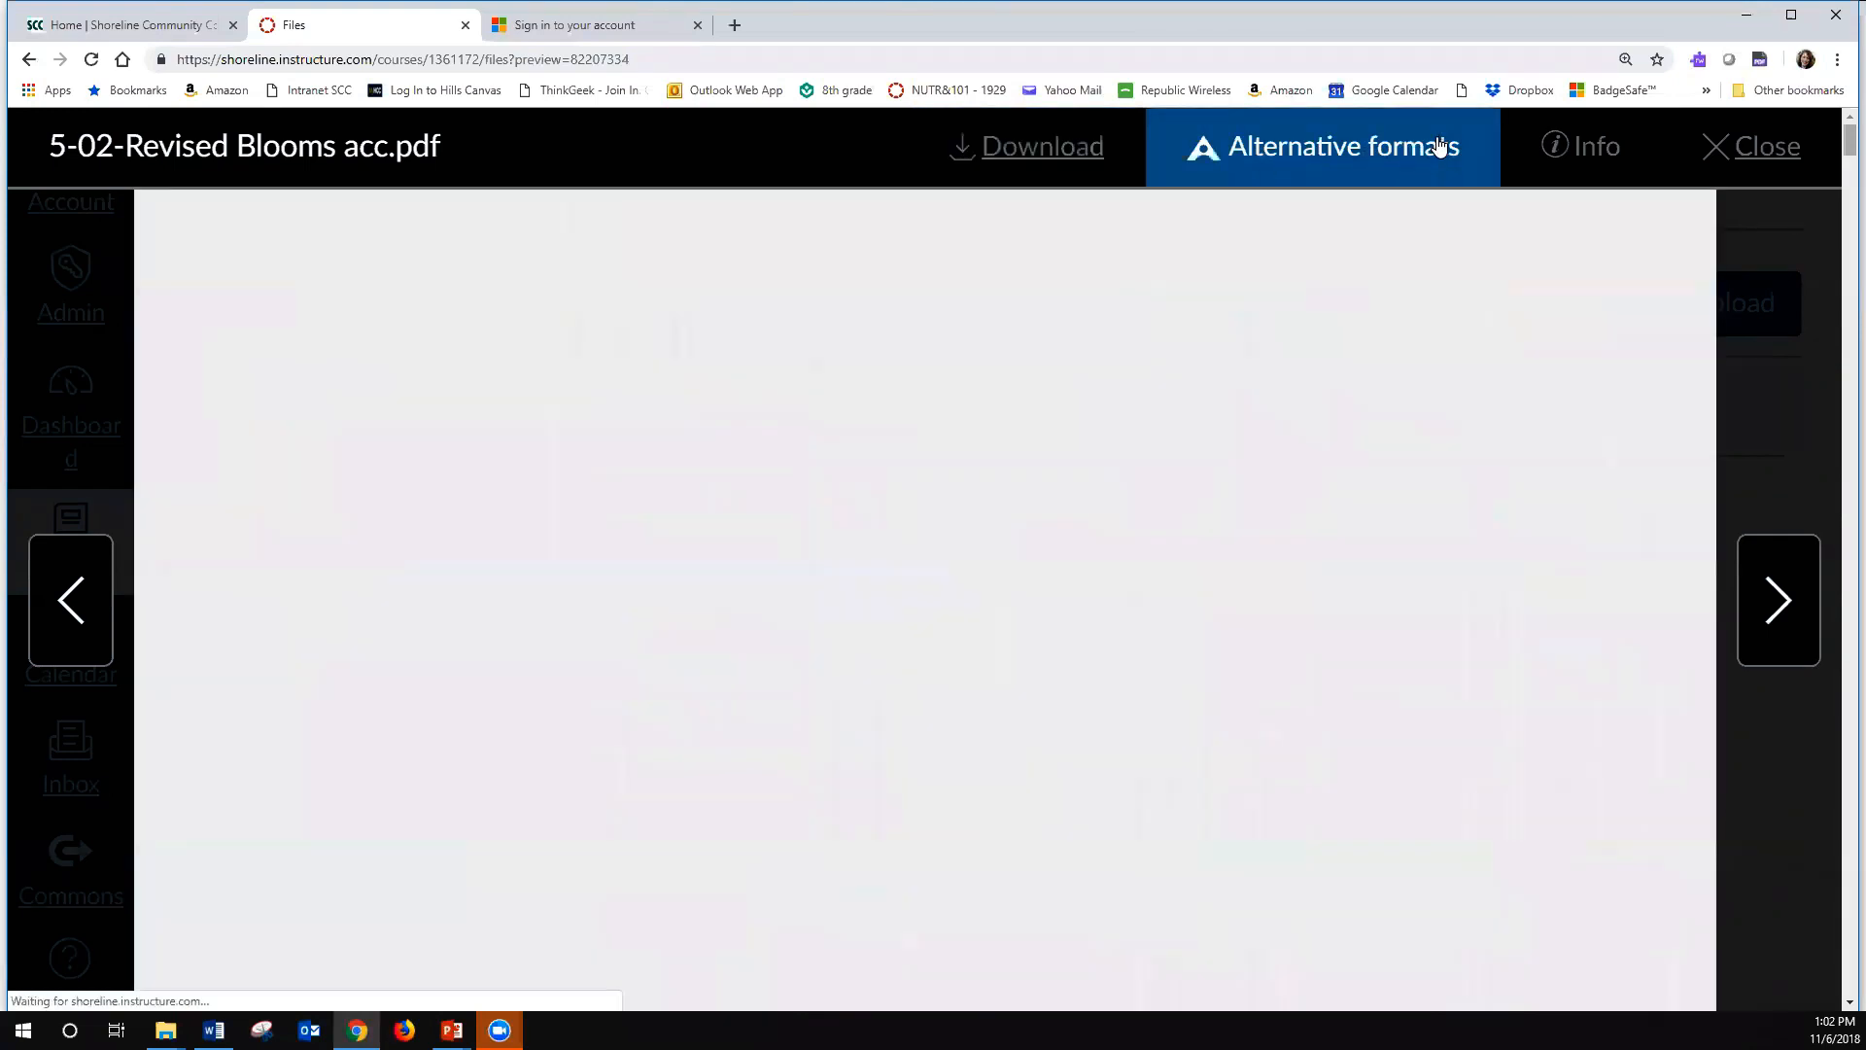
left_click(1430, 148)
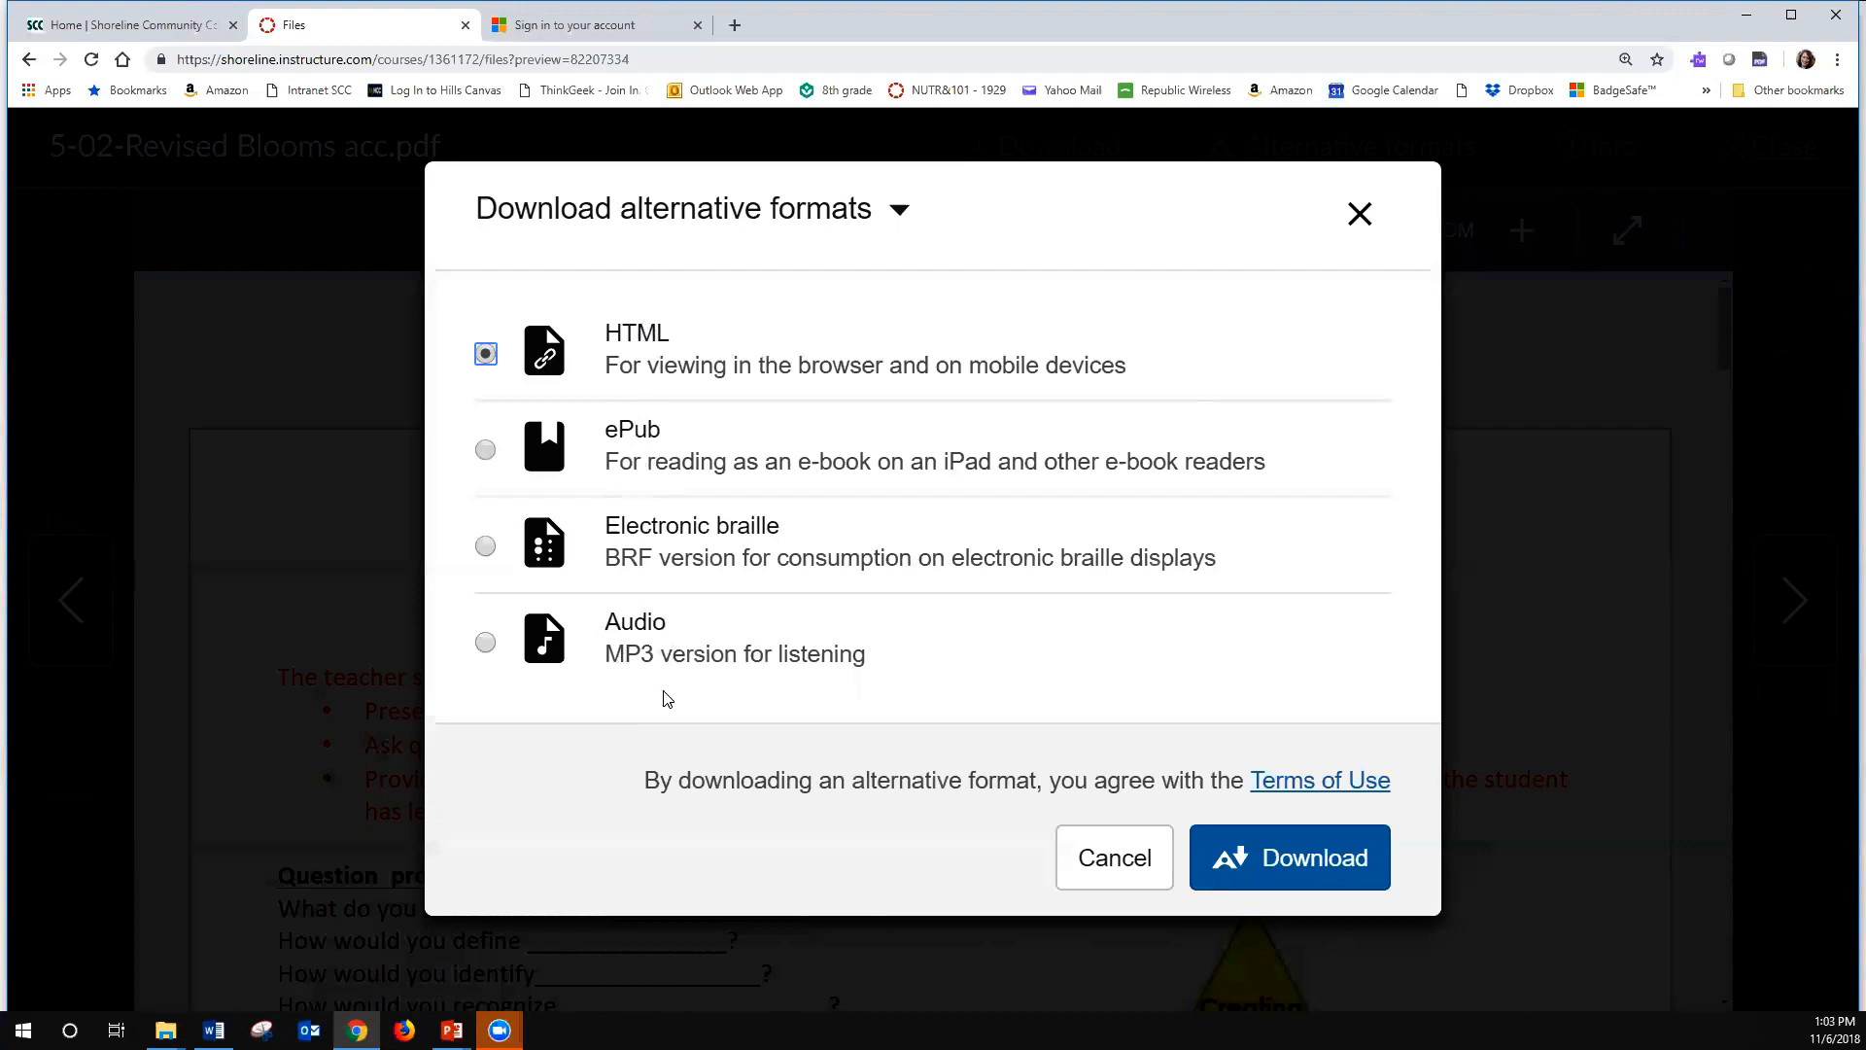
left_click(486, 643)
left_click(1247, 849)
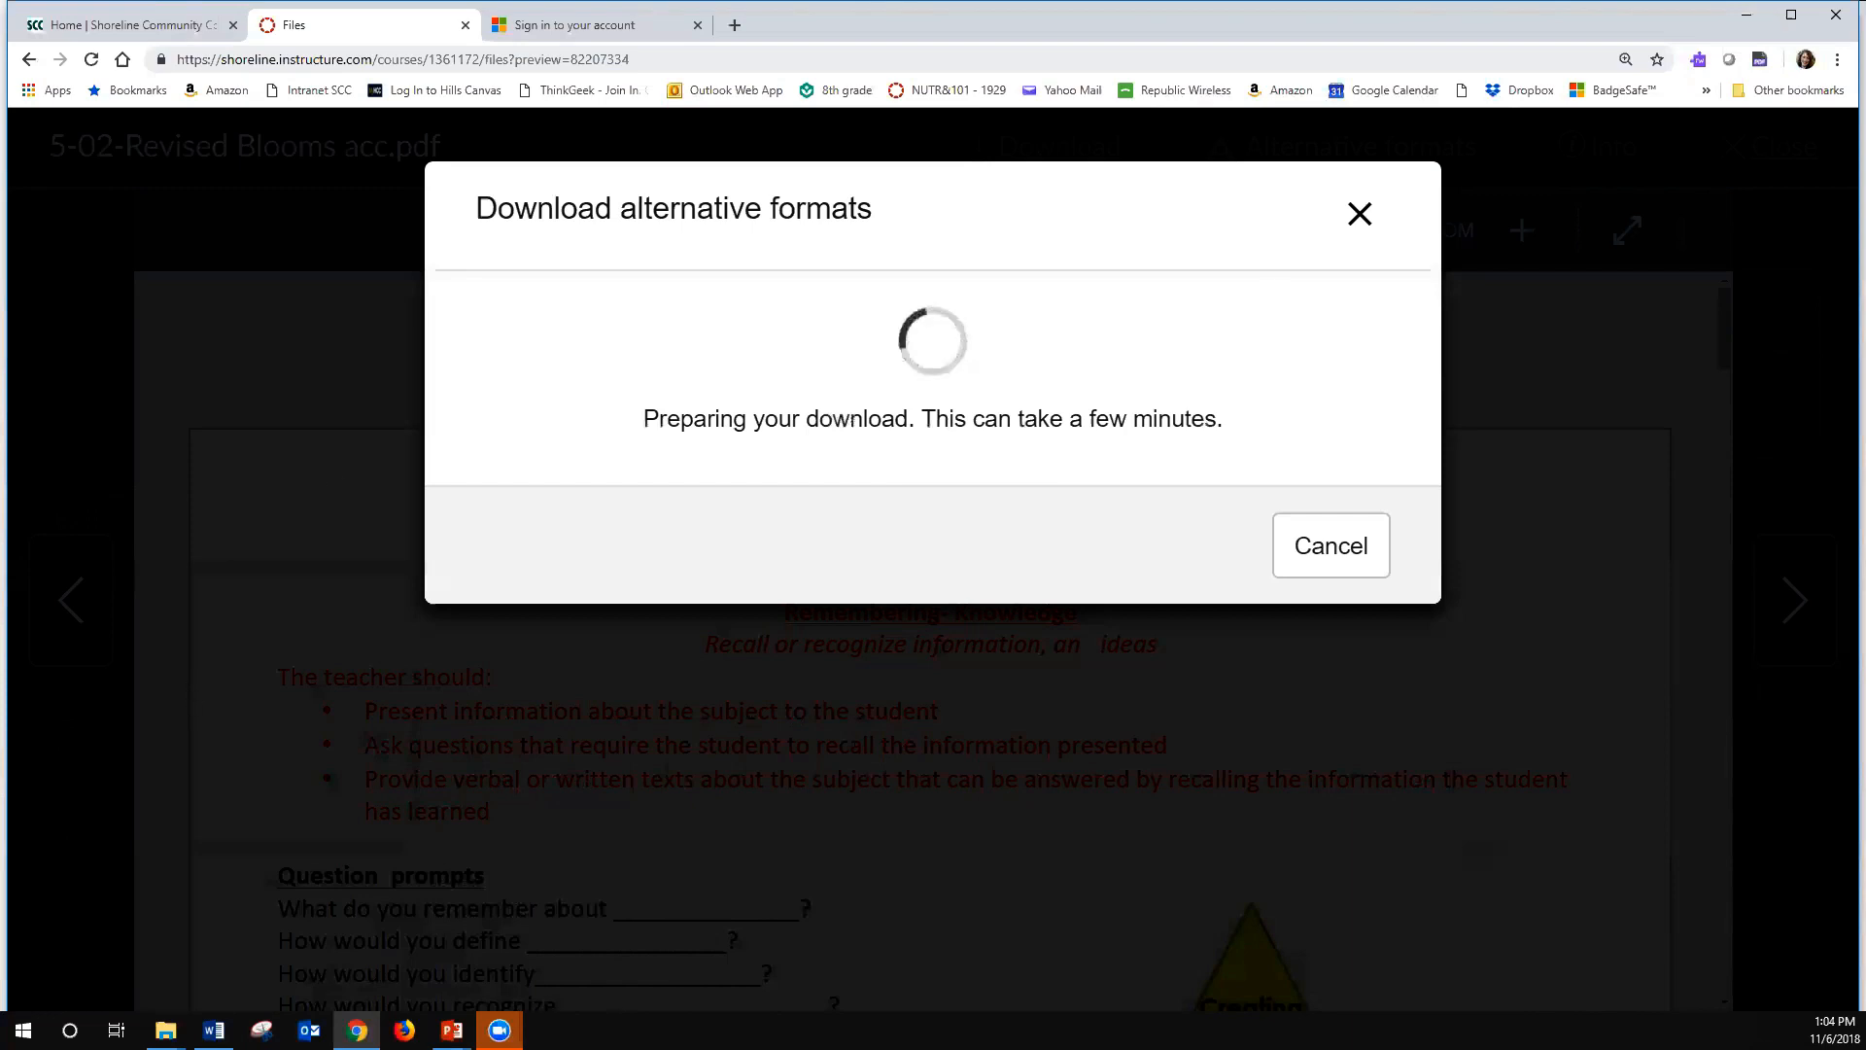
- Switch to the PowerPoint slide show and advance past the "What is Ally?" slide
mouse_move(452, 1028)
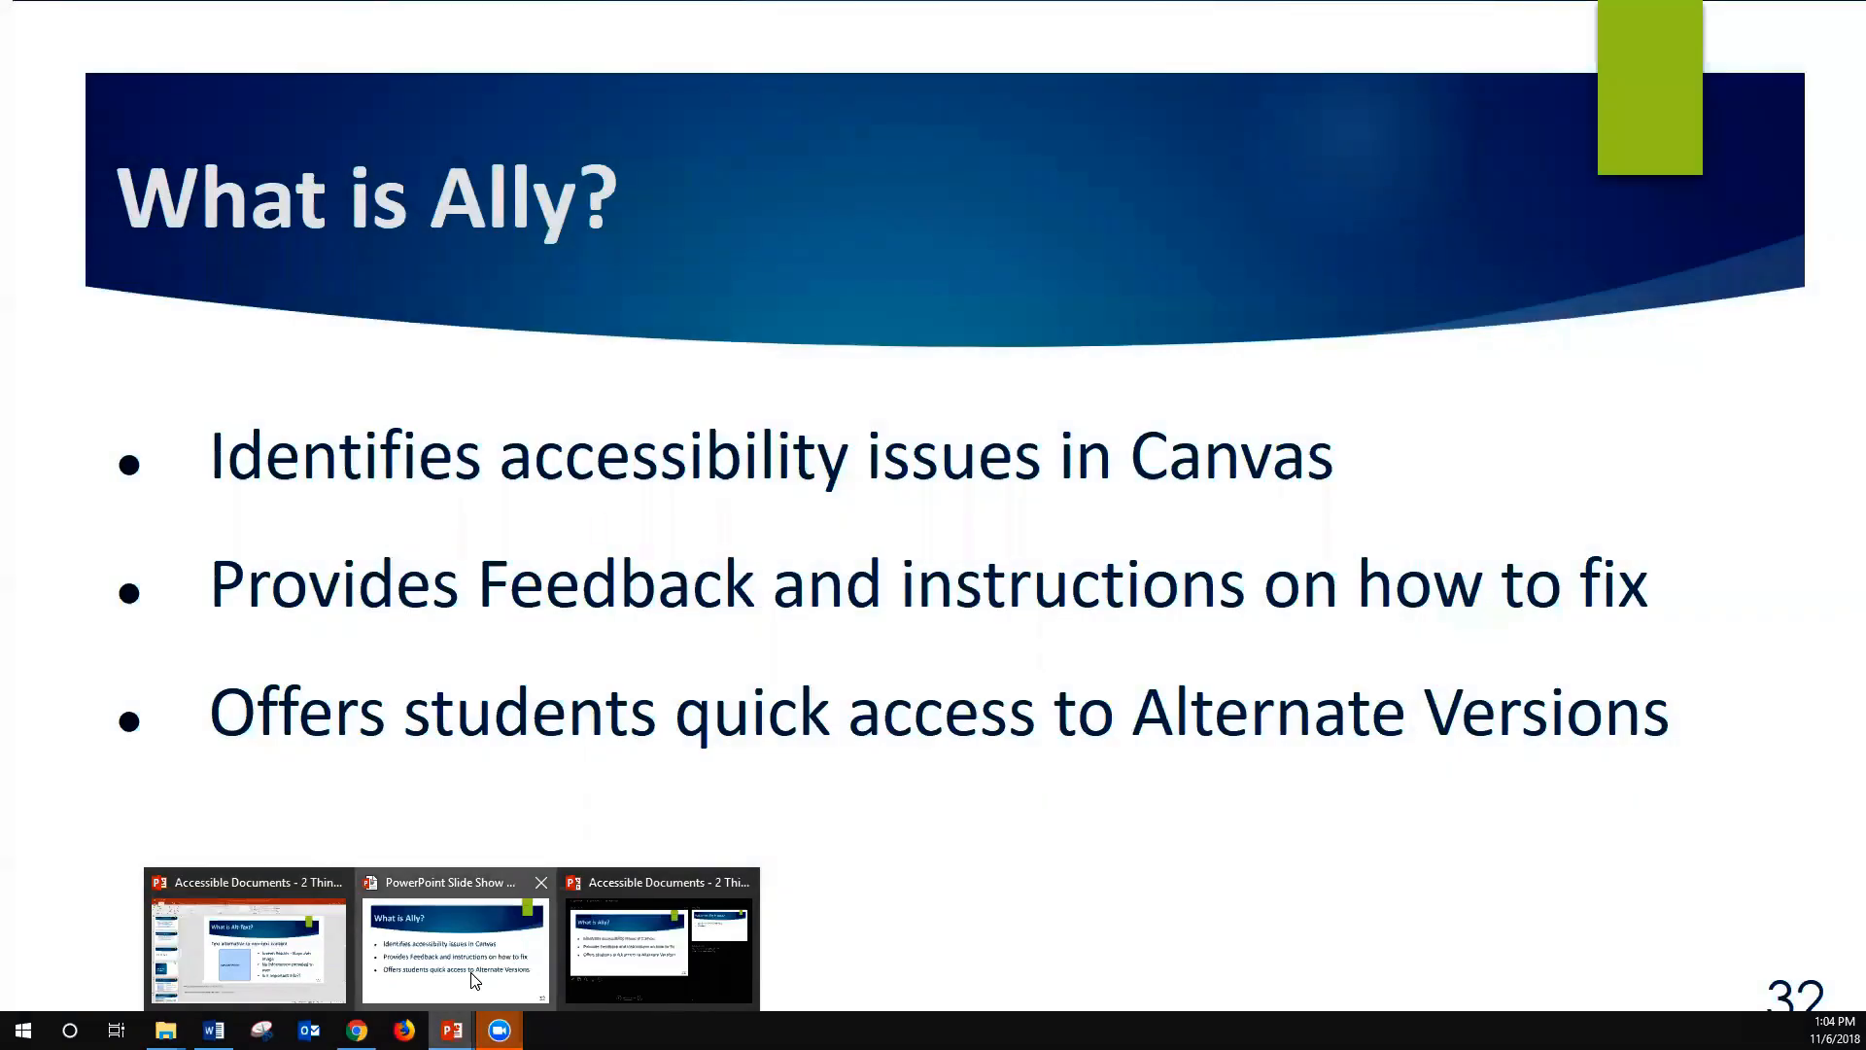
left_click(513, 962)
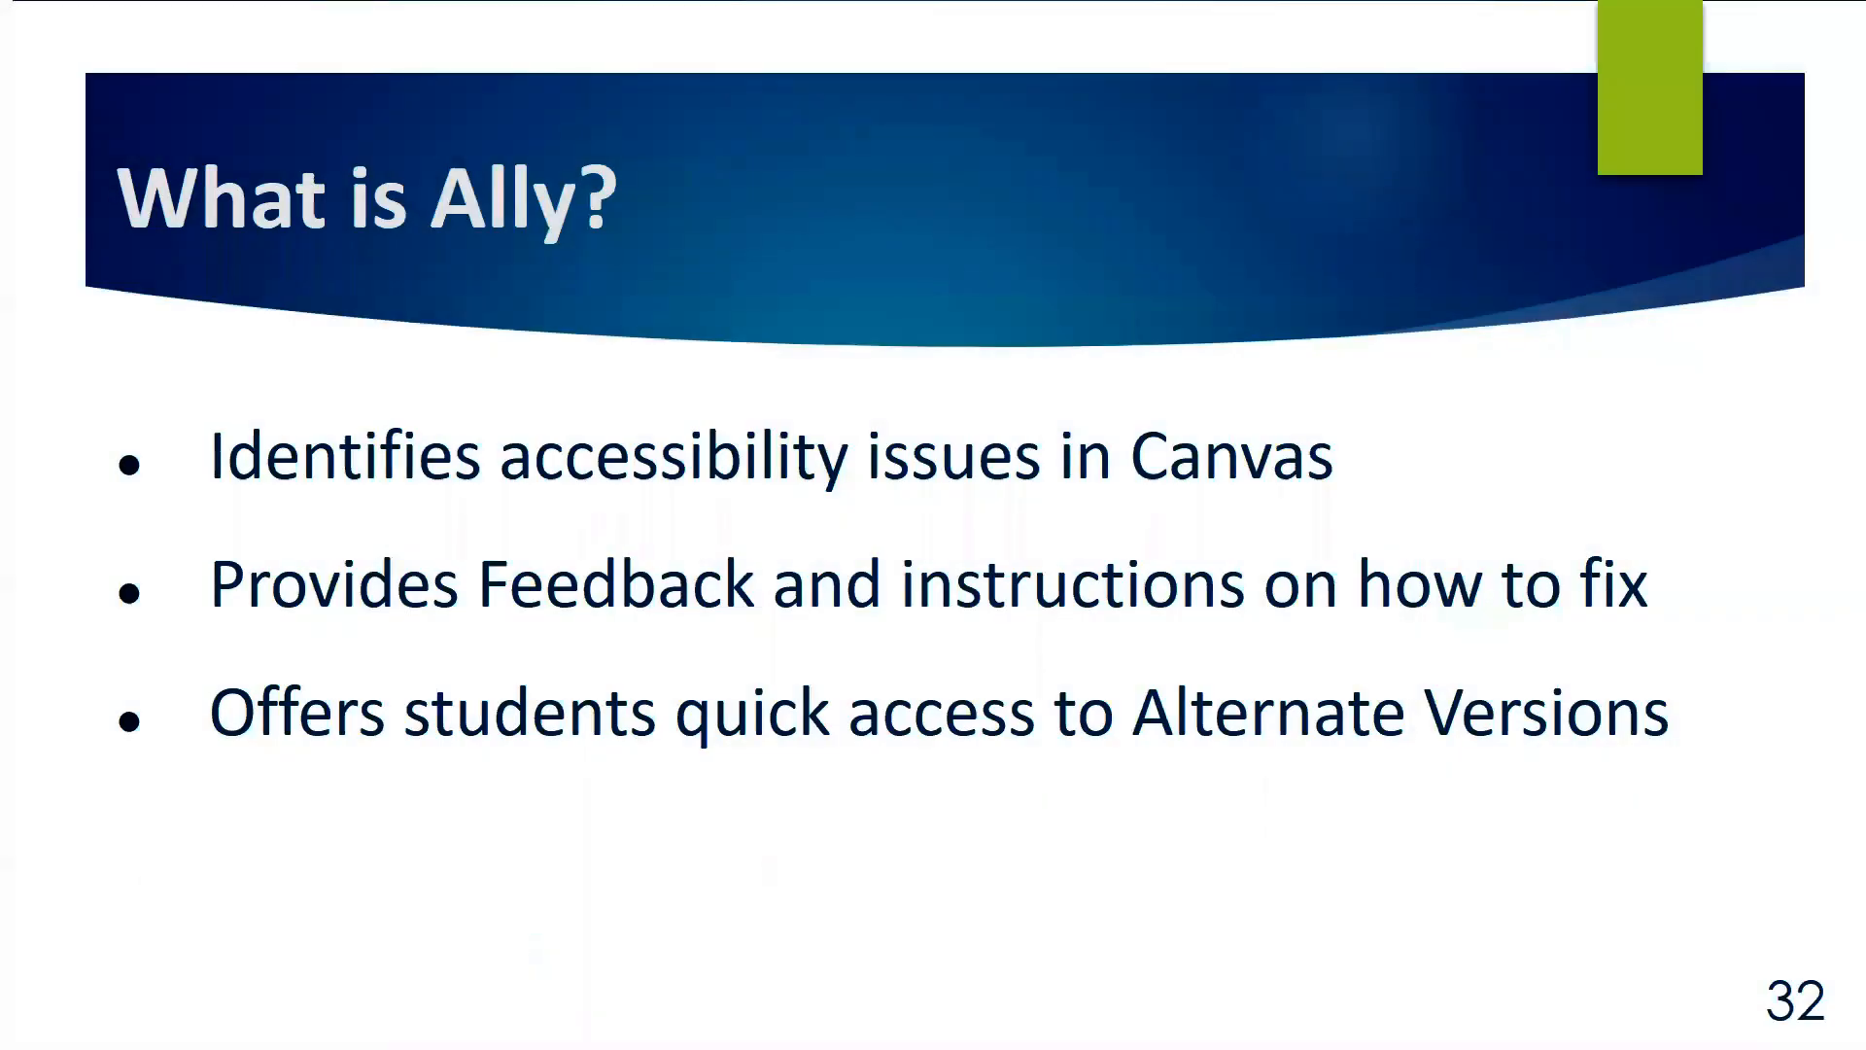
left_click(723, 735)
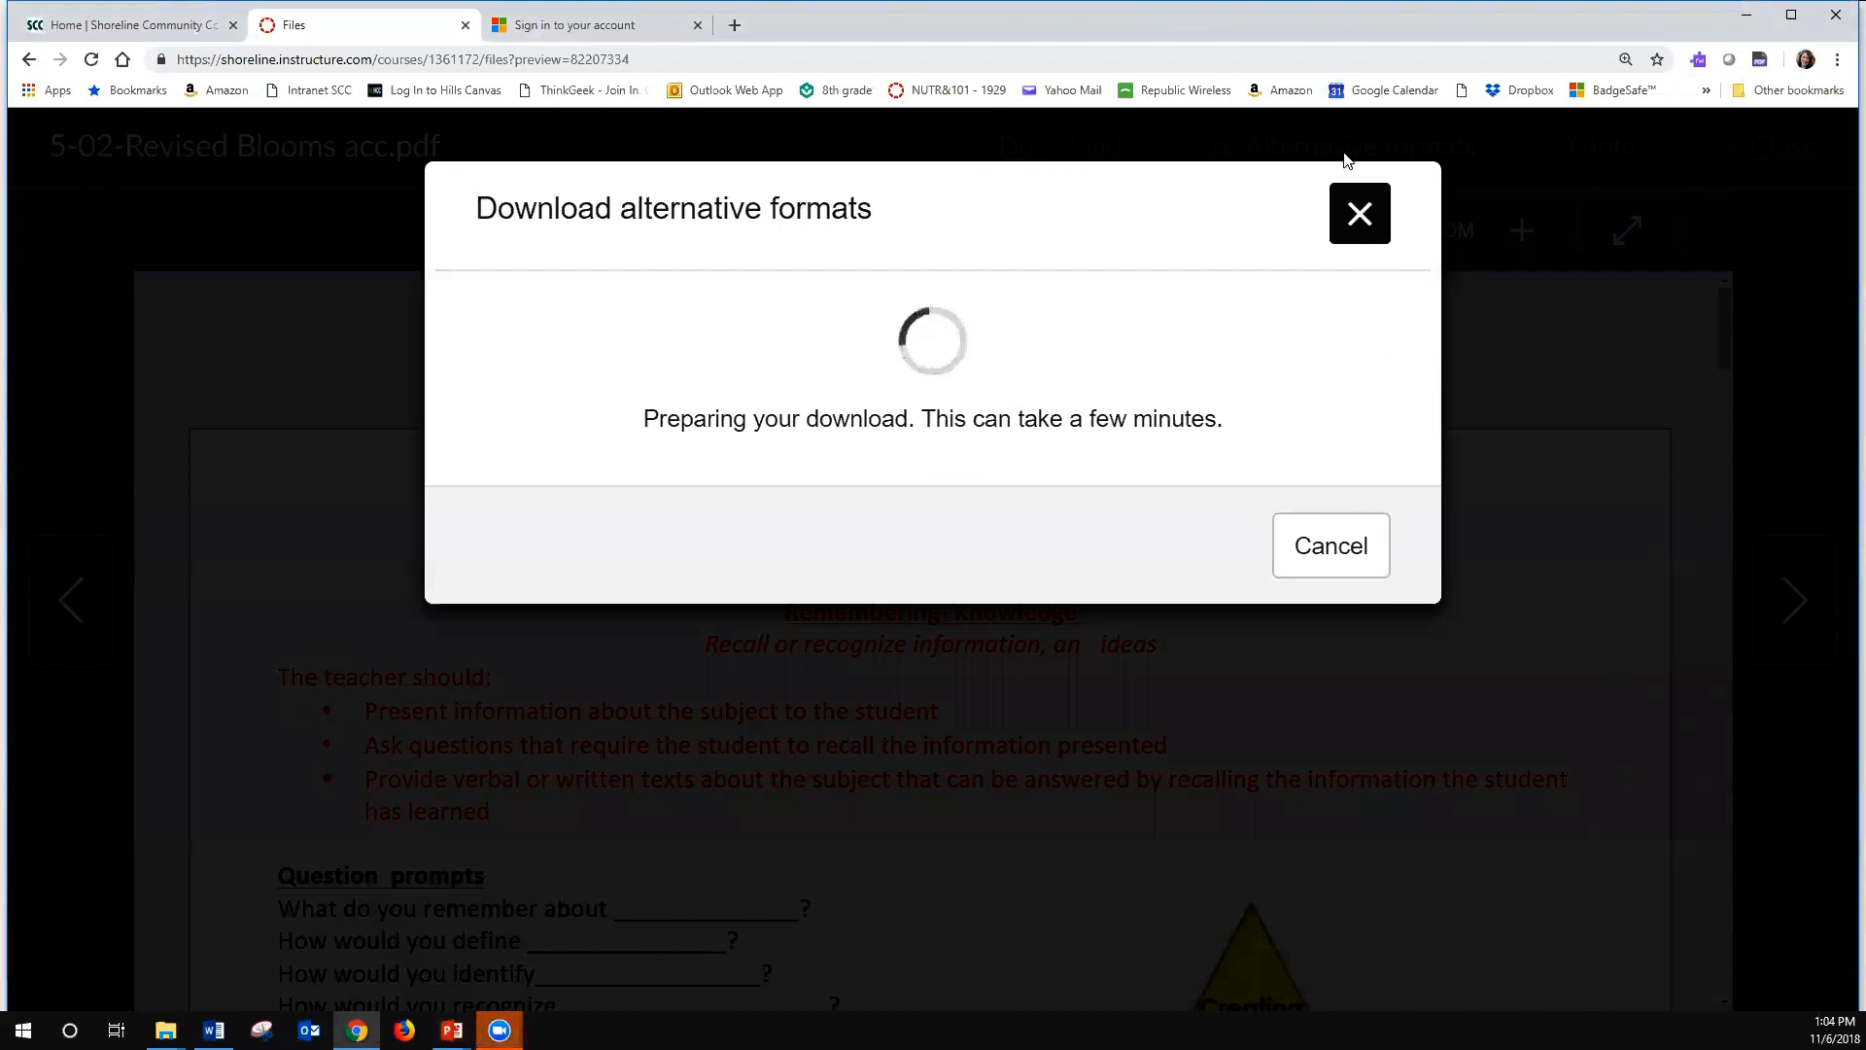
- Back in the browser, cancel the pending alternative format download and close the PDF preview
left_click(1374, 216)
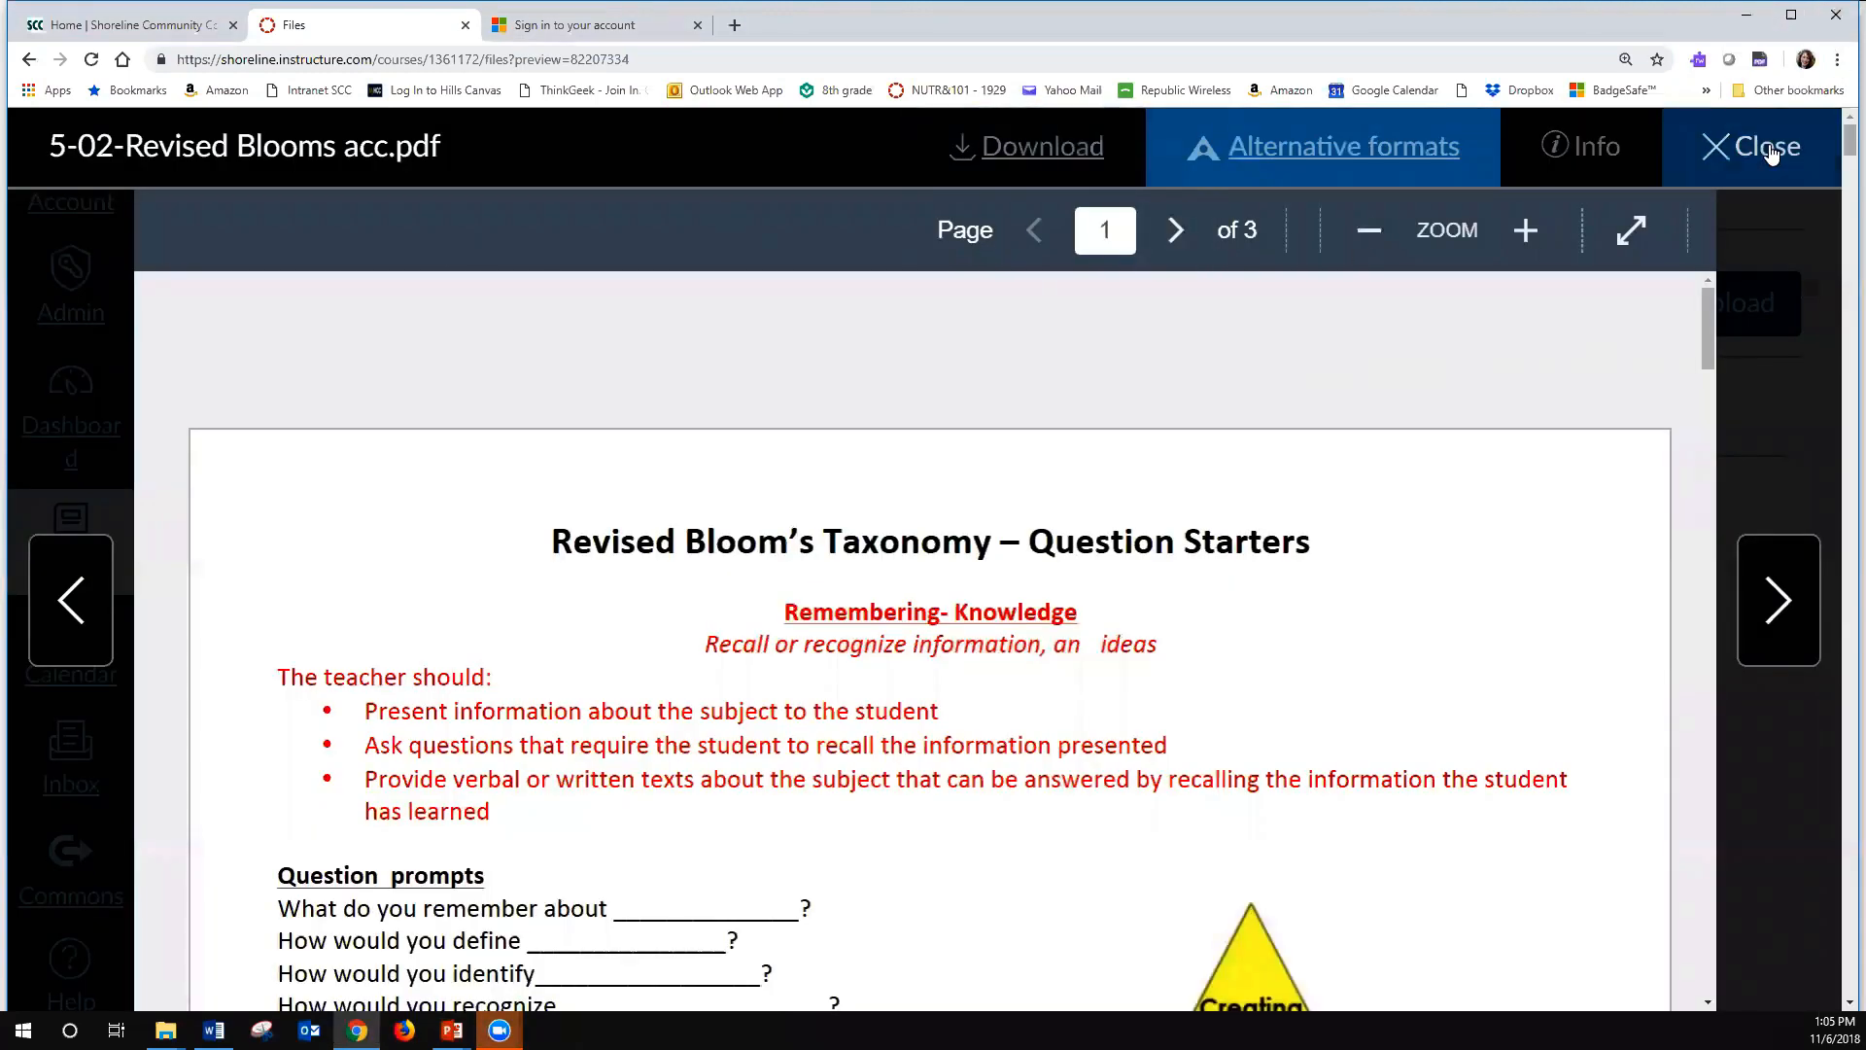
left_click(1768, 151)
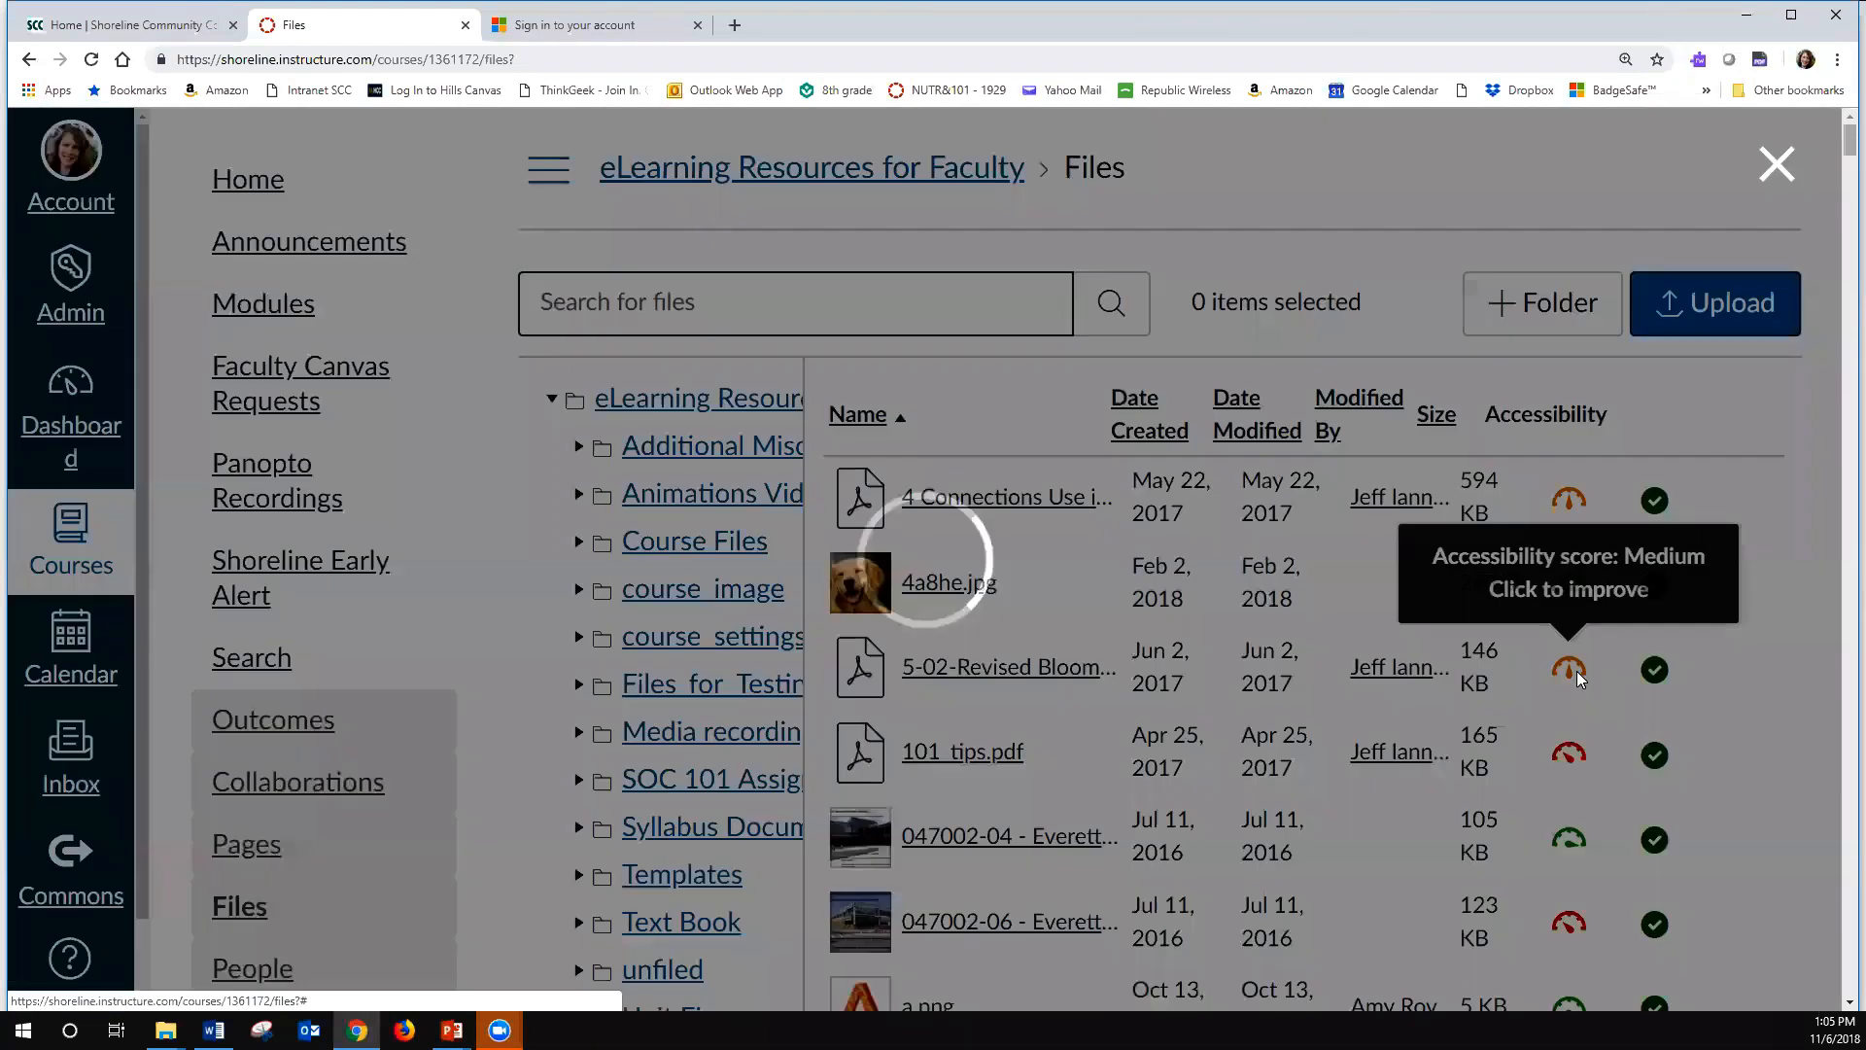
- Open the accessibility score of 5-02-Revised Blooms acc.pdf, list all issues and choose to fix the missing image descriptions
left_click(1576, 670)
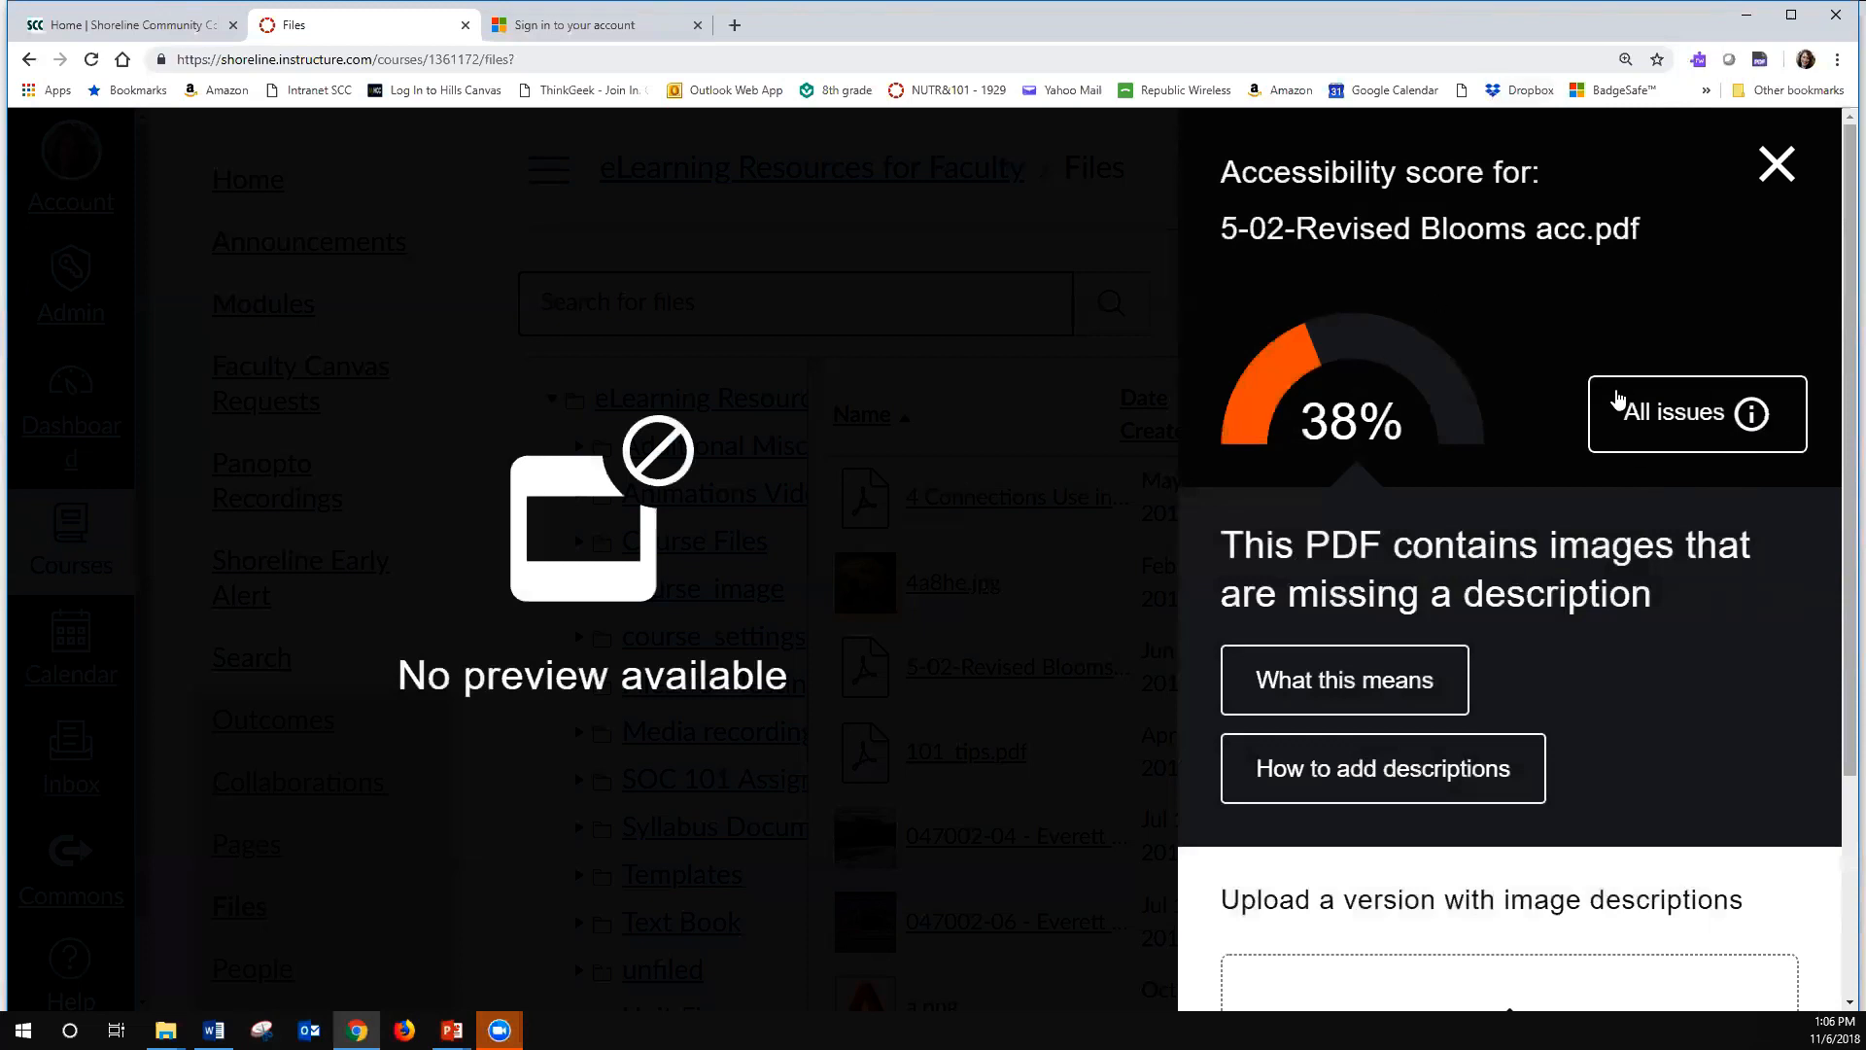
left_click(1754, 416)
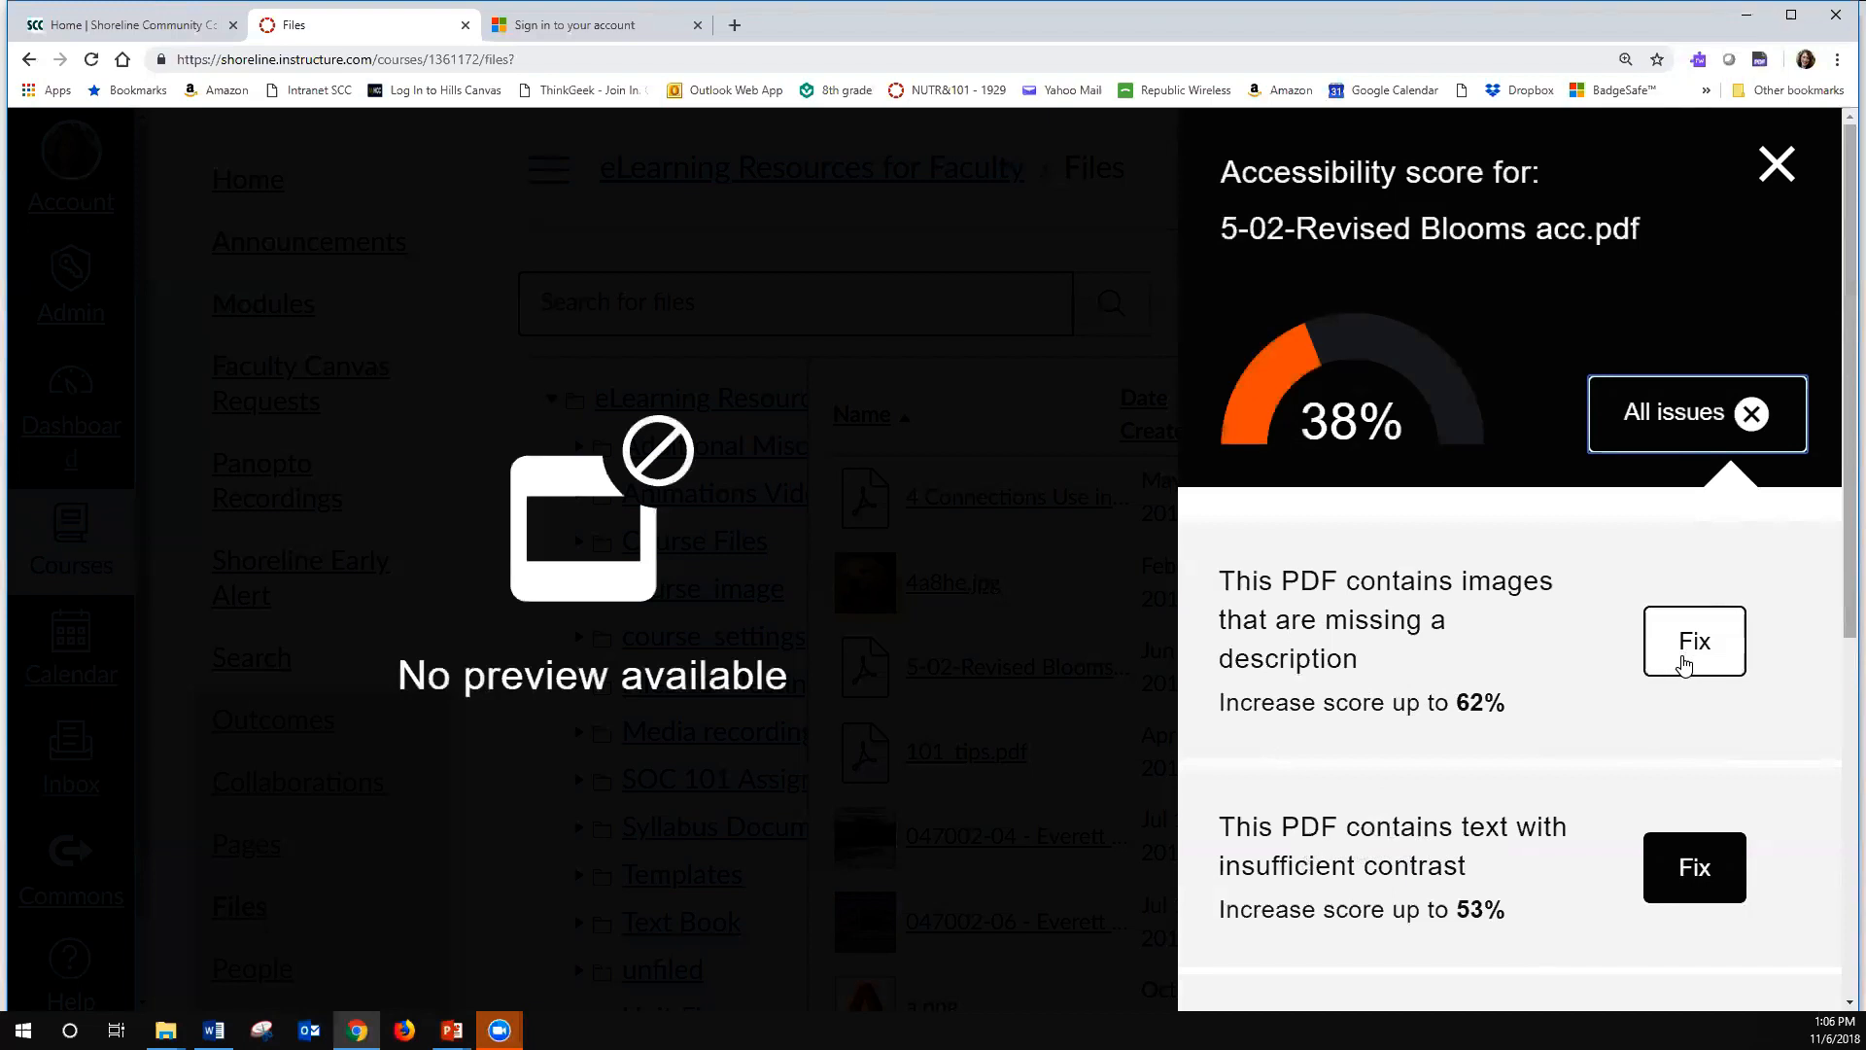
left_click(1680, 648)
scroll(1661, 670, "down", 3)
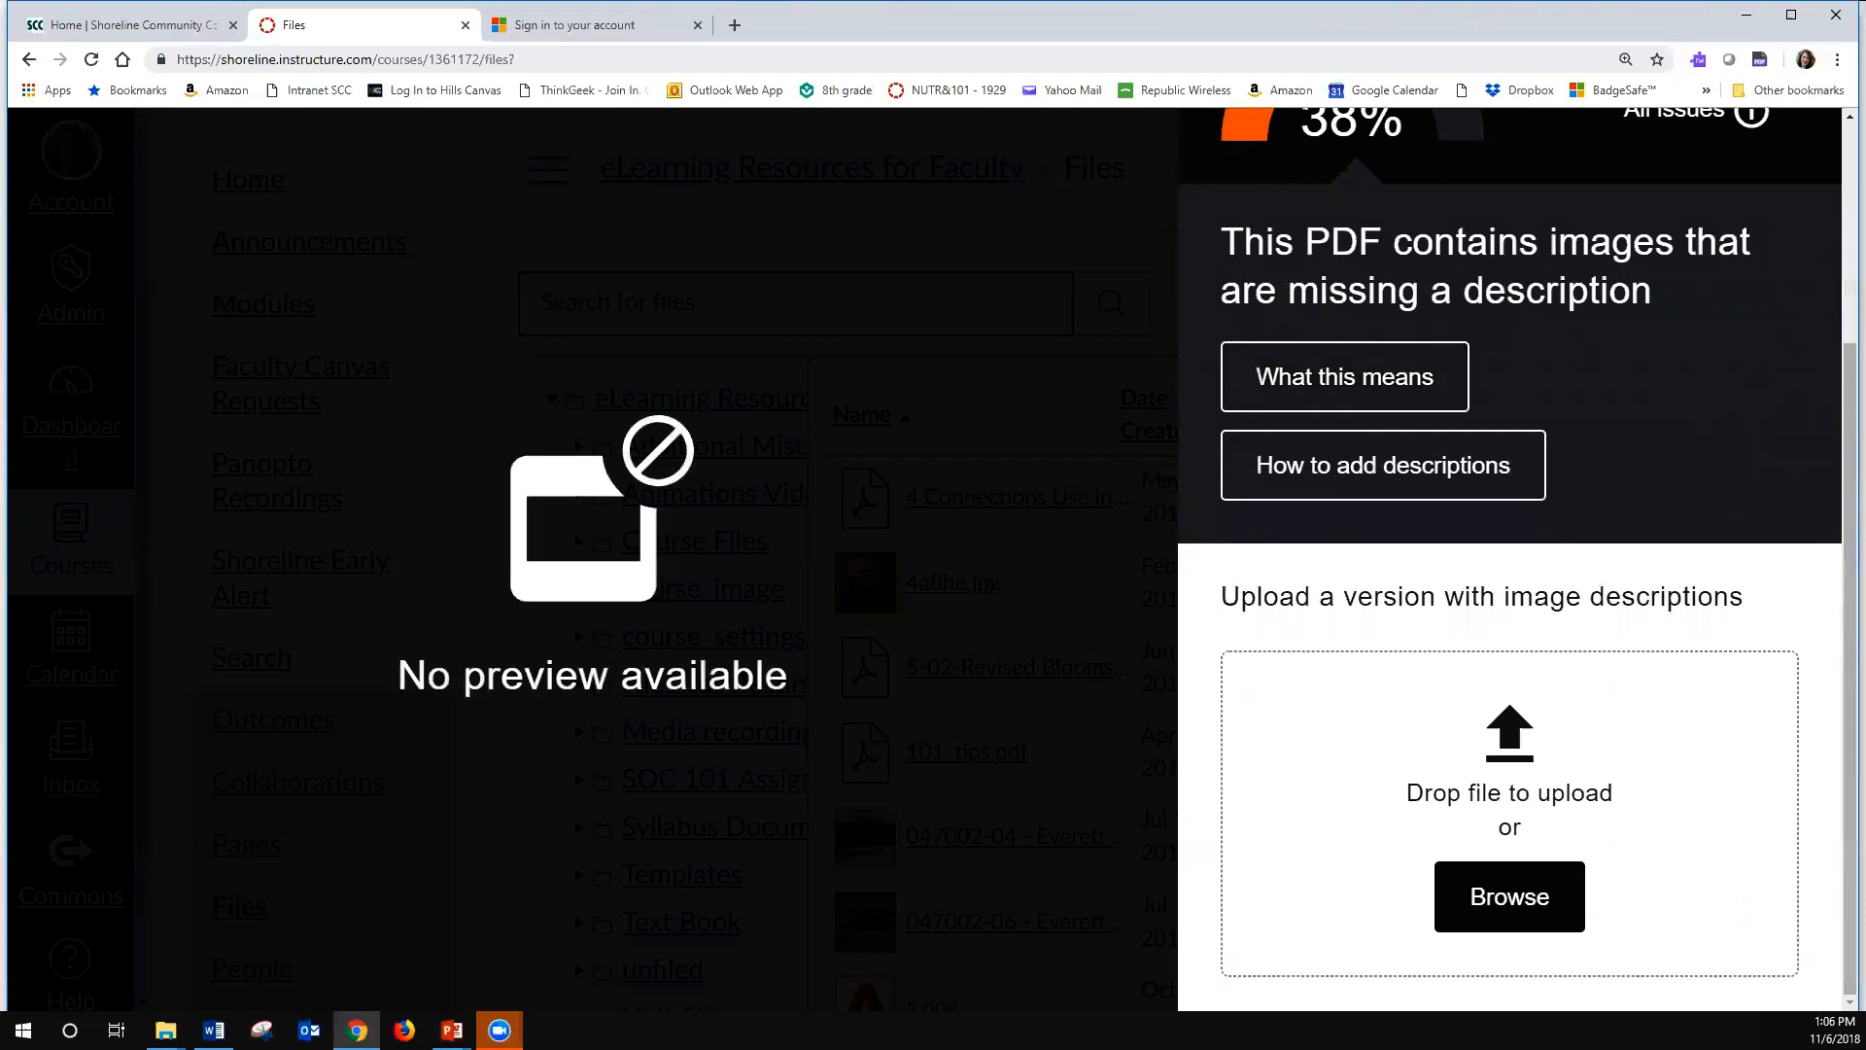
- Read both pages of guidance on what missing image descriptions mean and return to the PDF's accessibility feedback
left_click(1356, 384)
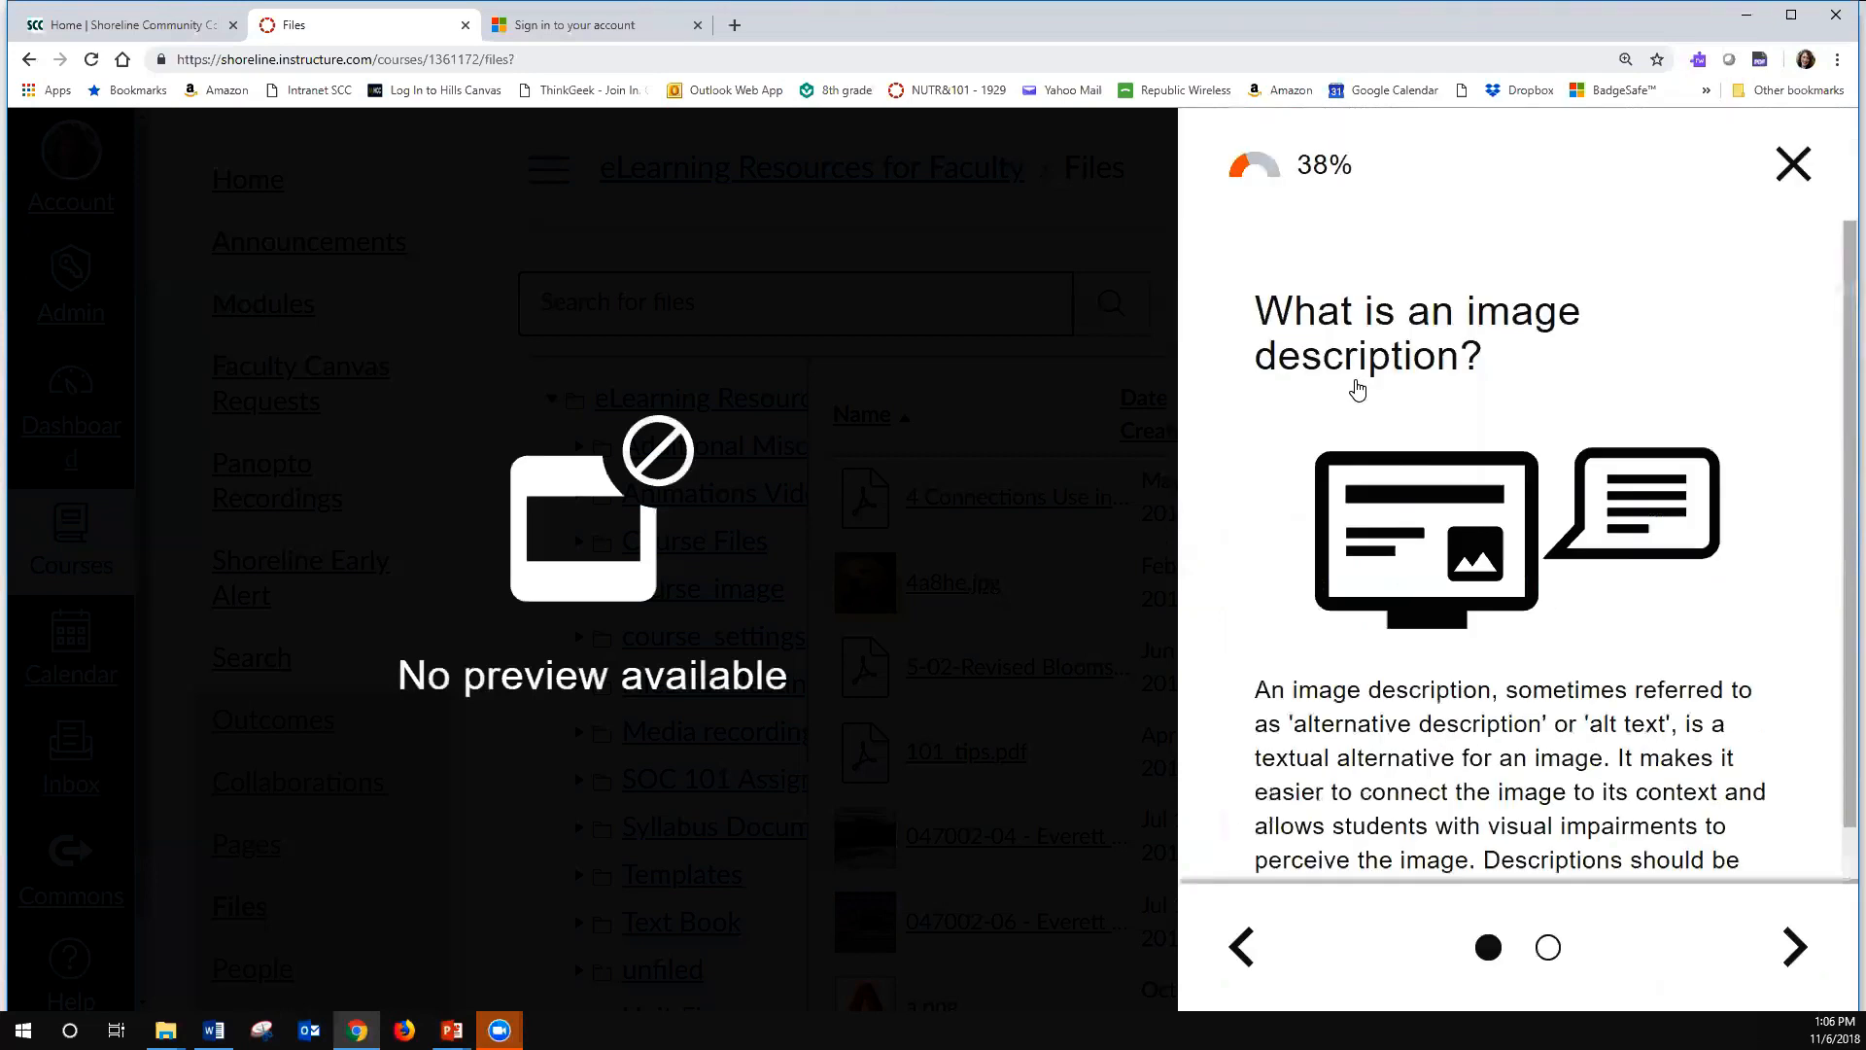
scroll(1456, 400, "down", 2)
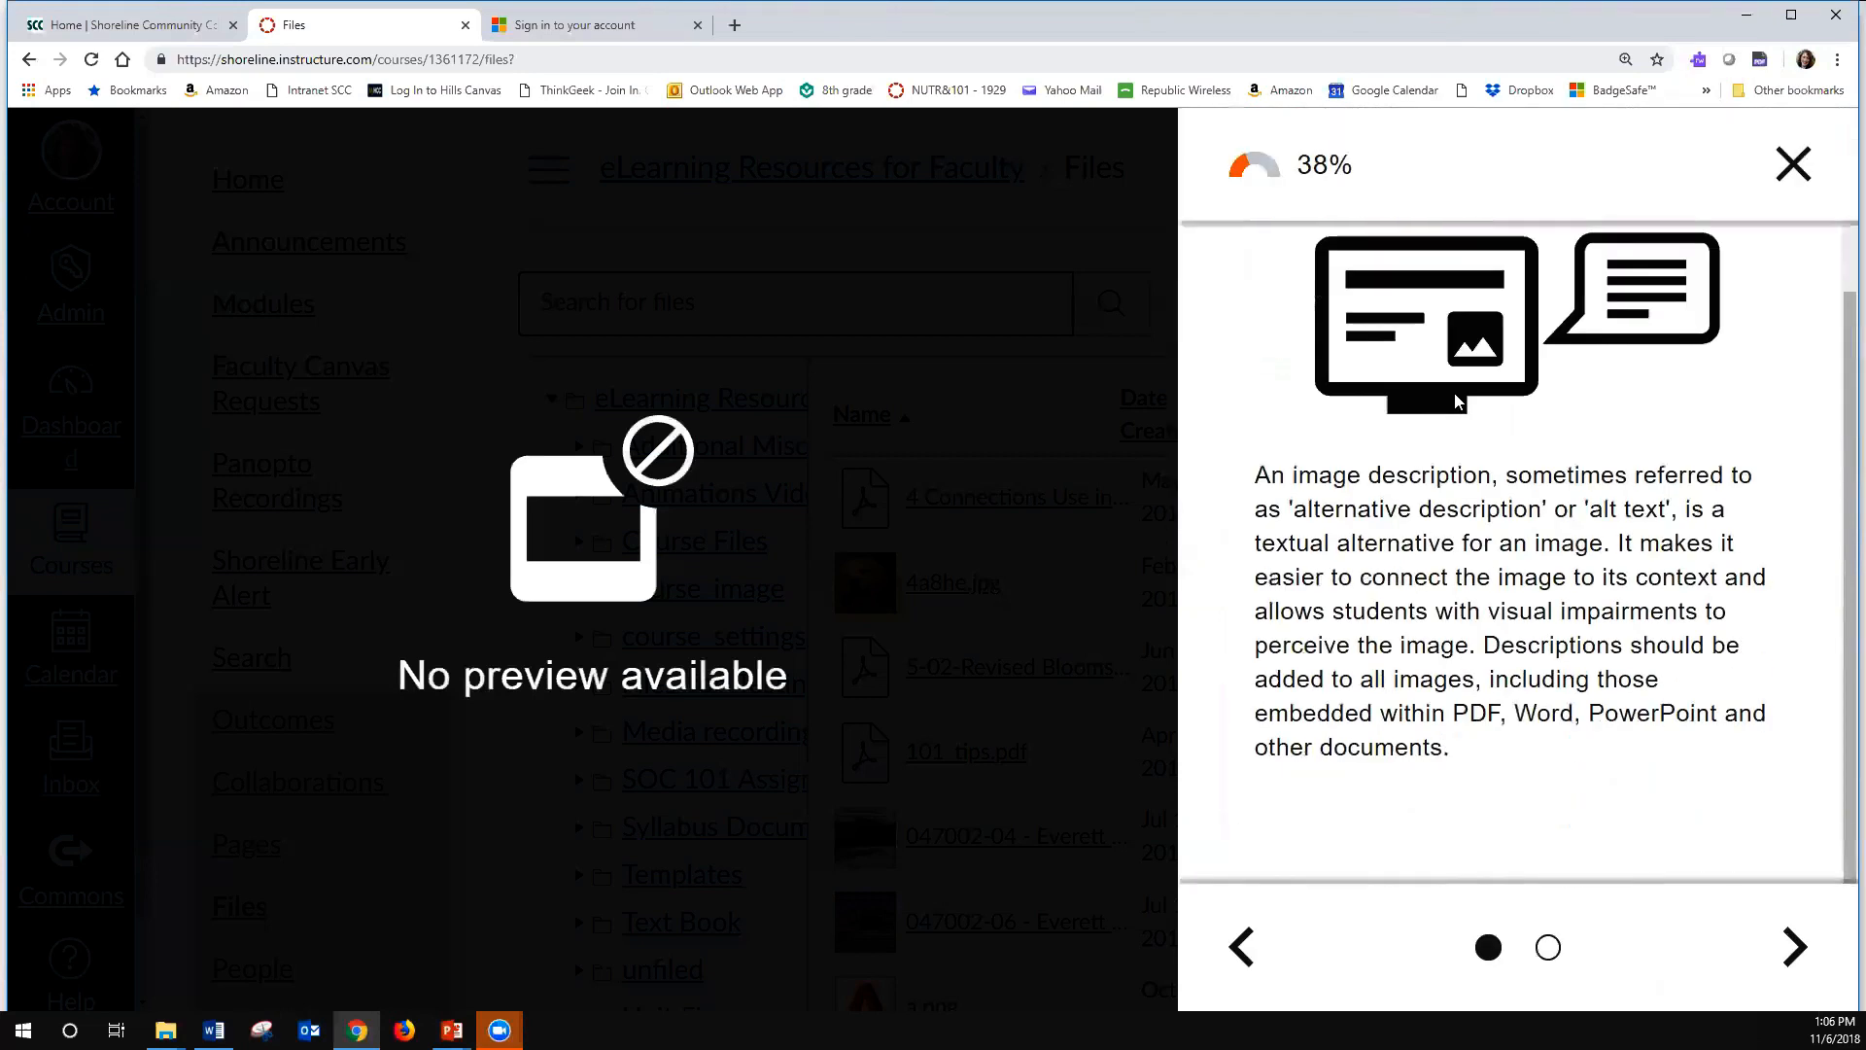
left_click(1816, 958)
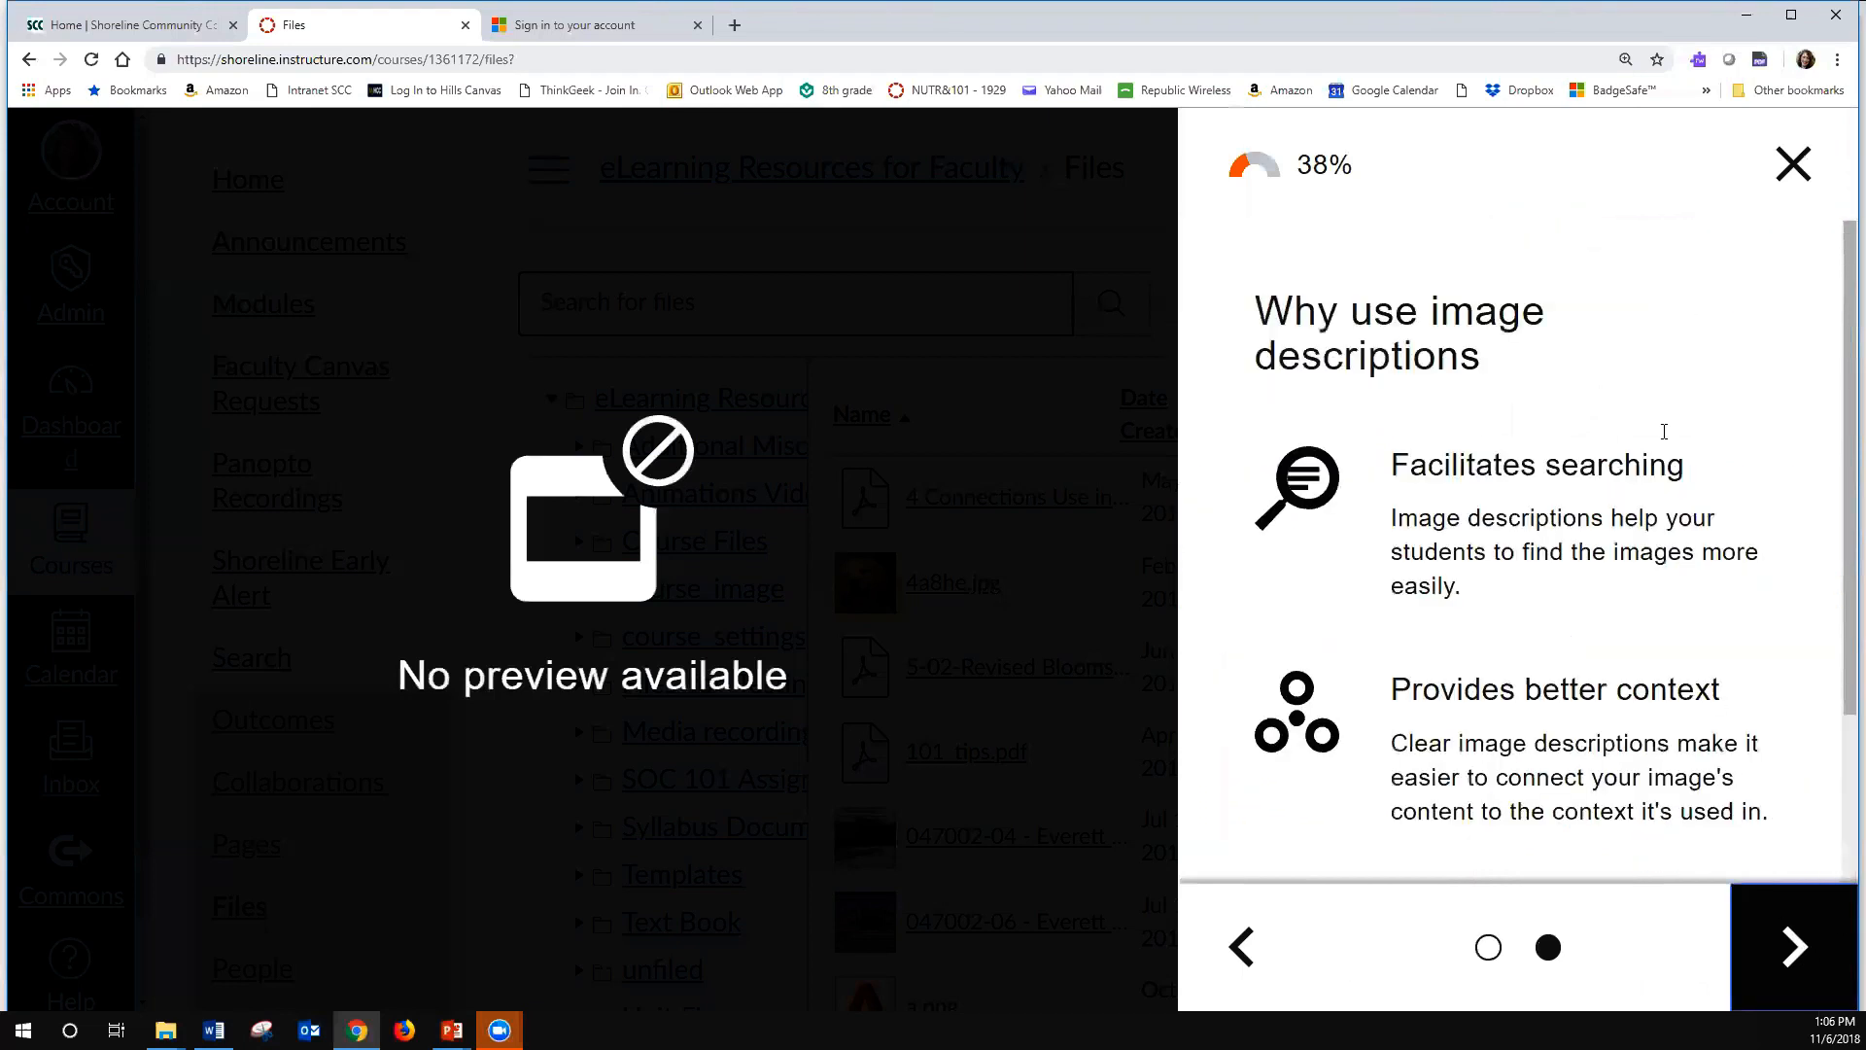
scroll(1572, 667, "down", 4)
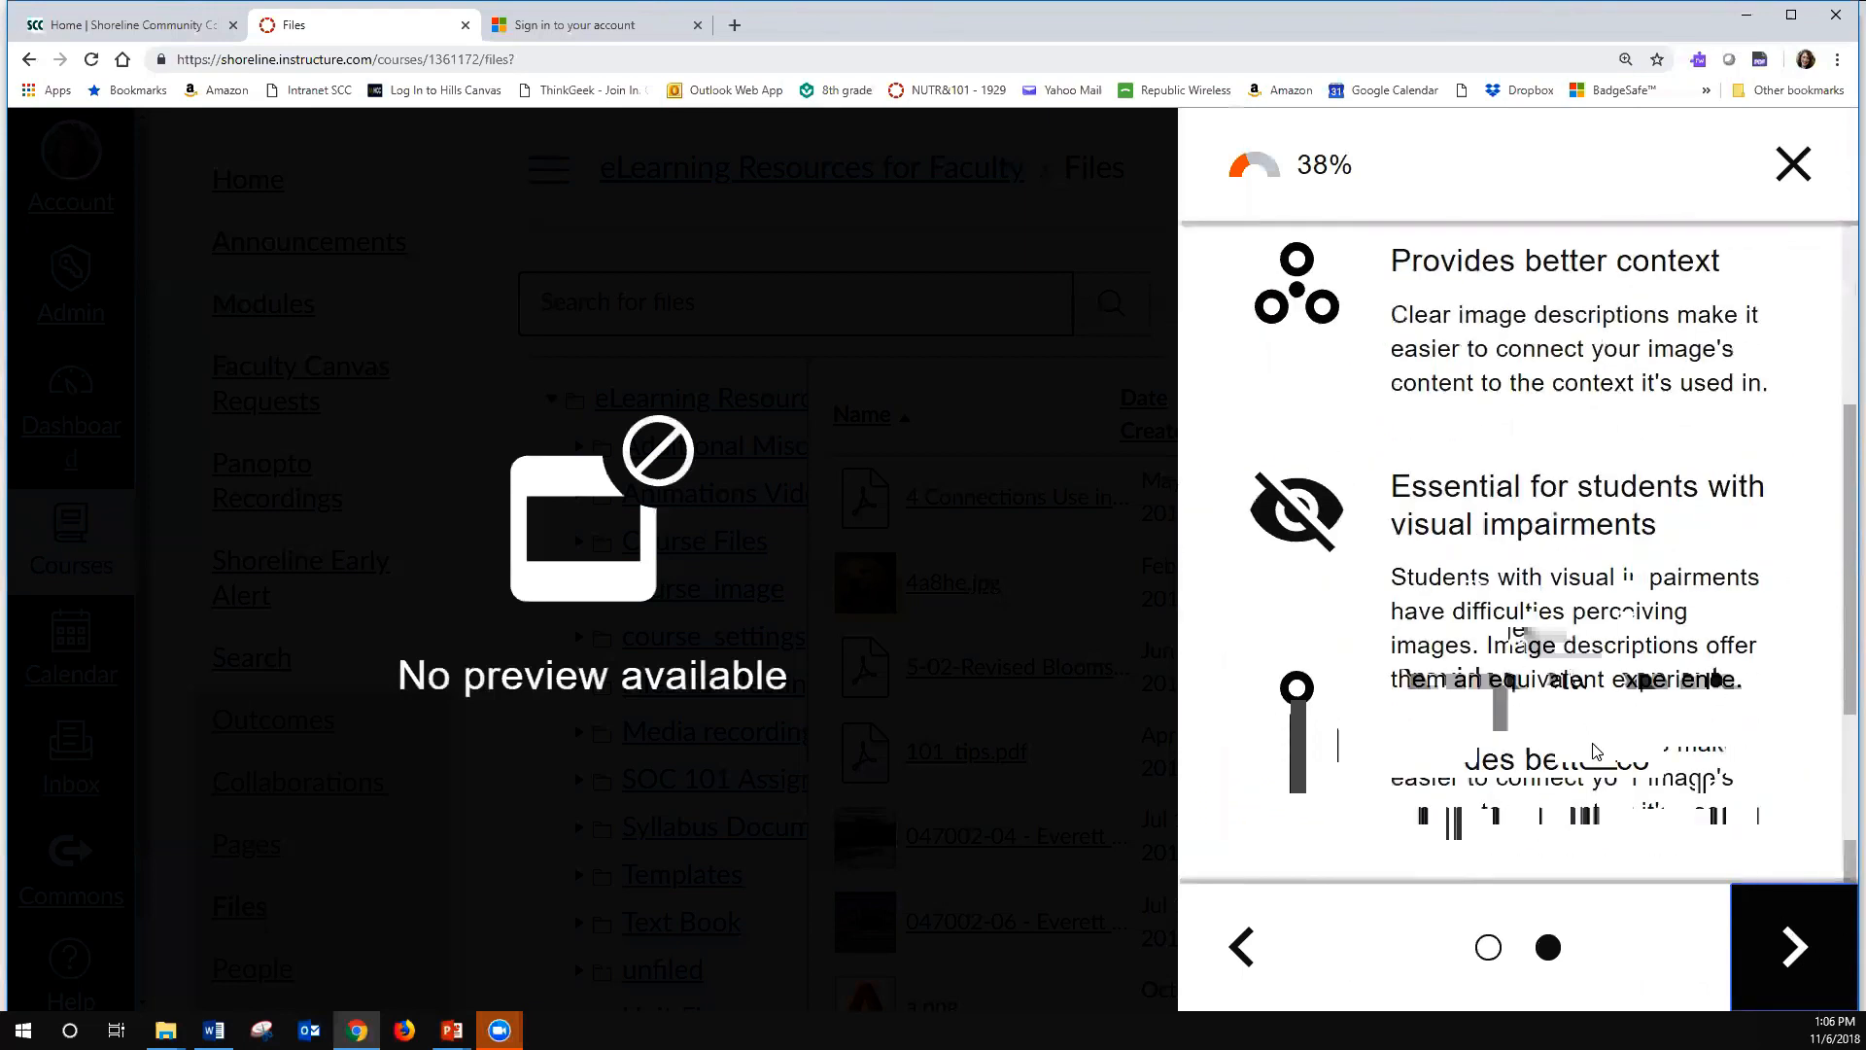
left_click(1793, 164)
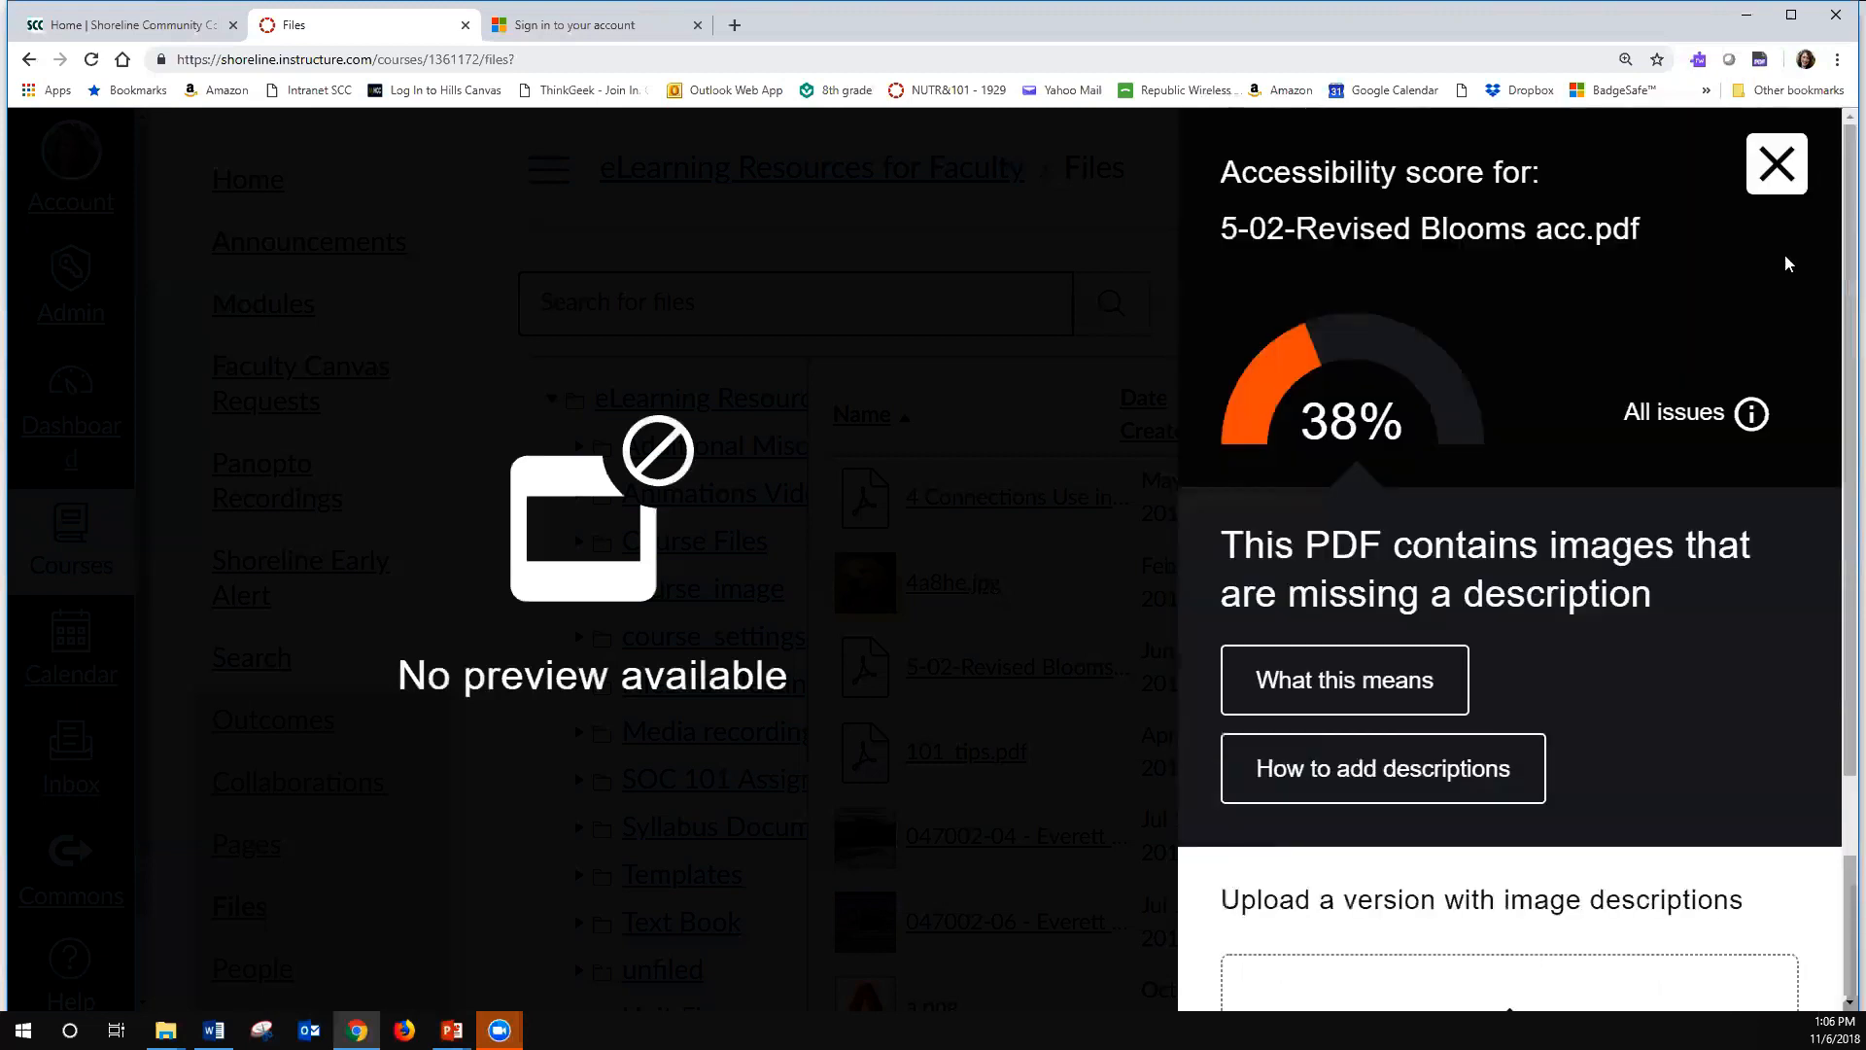
- View the instructions for adding image descriptions and the replacement upload area, and close the accessibility feedback
left_click(1394, 774)
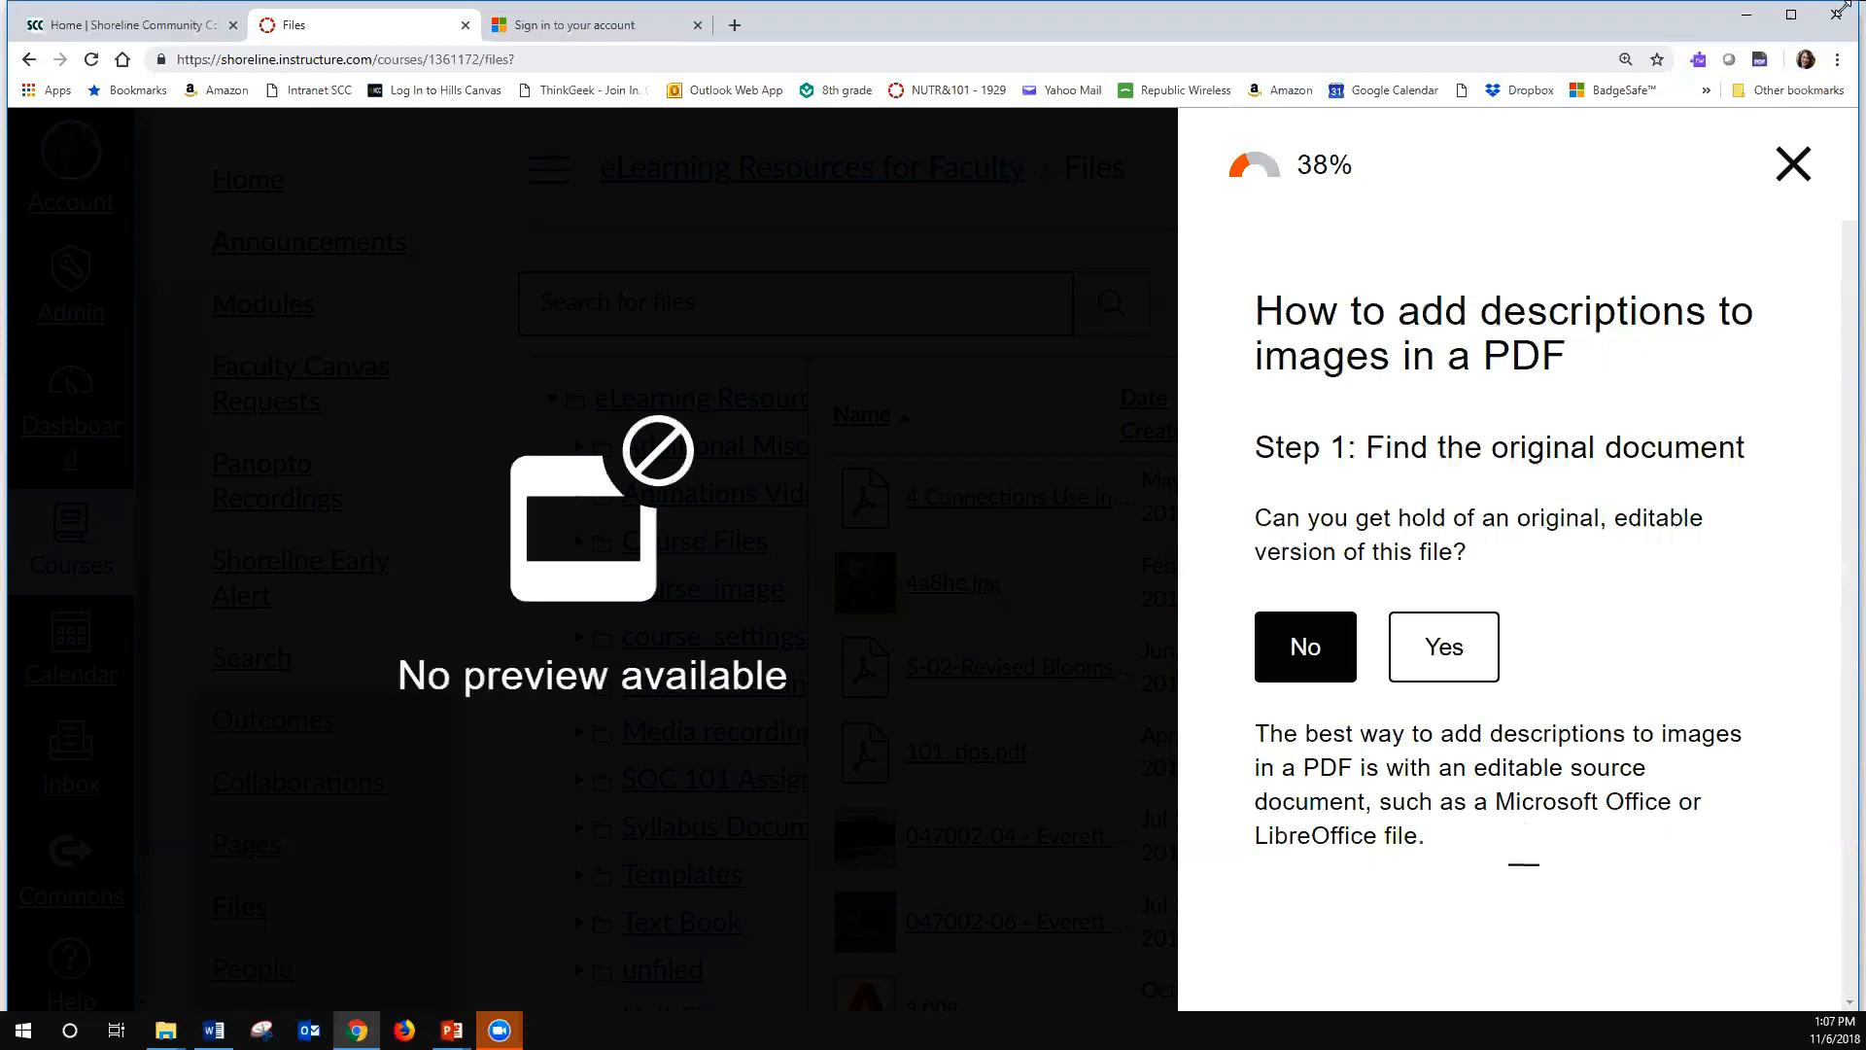
left_click(1786, 172)
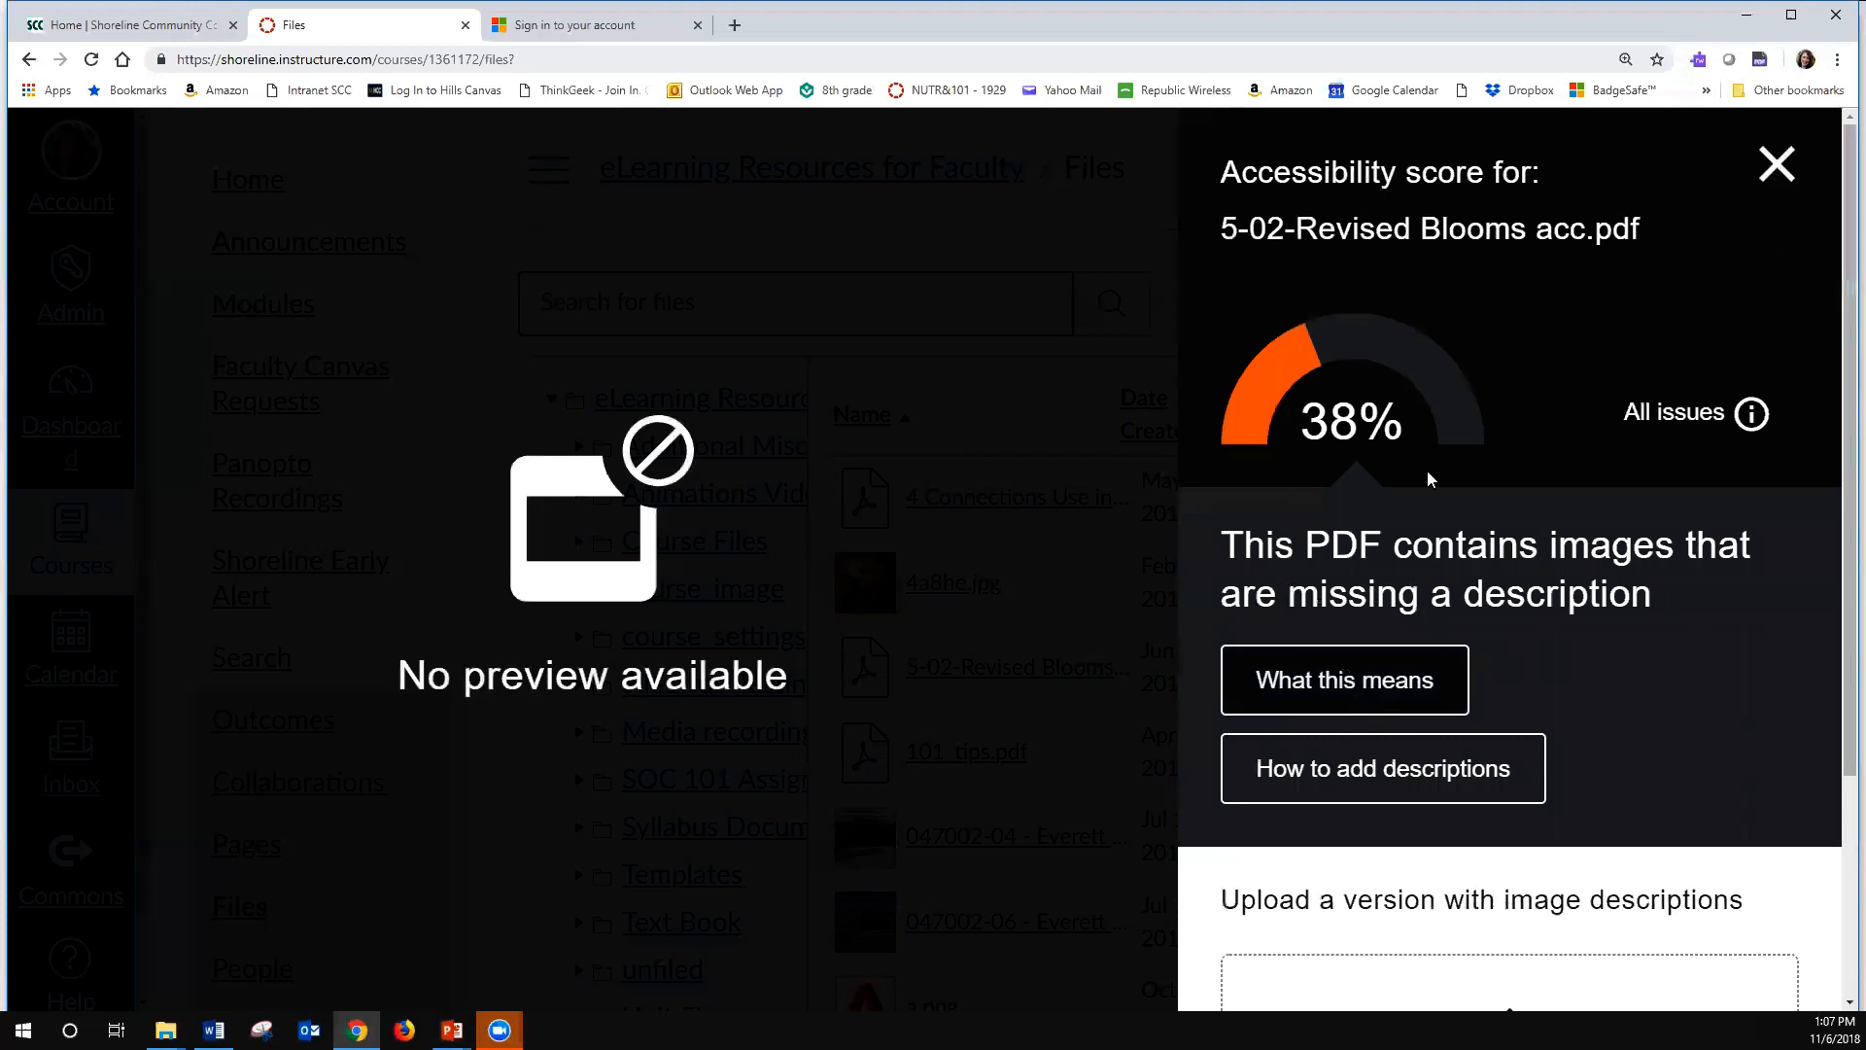
scroll(1556, 815, "down", 3)
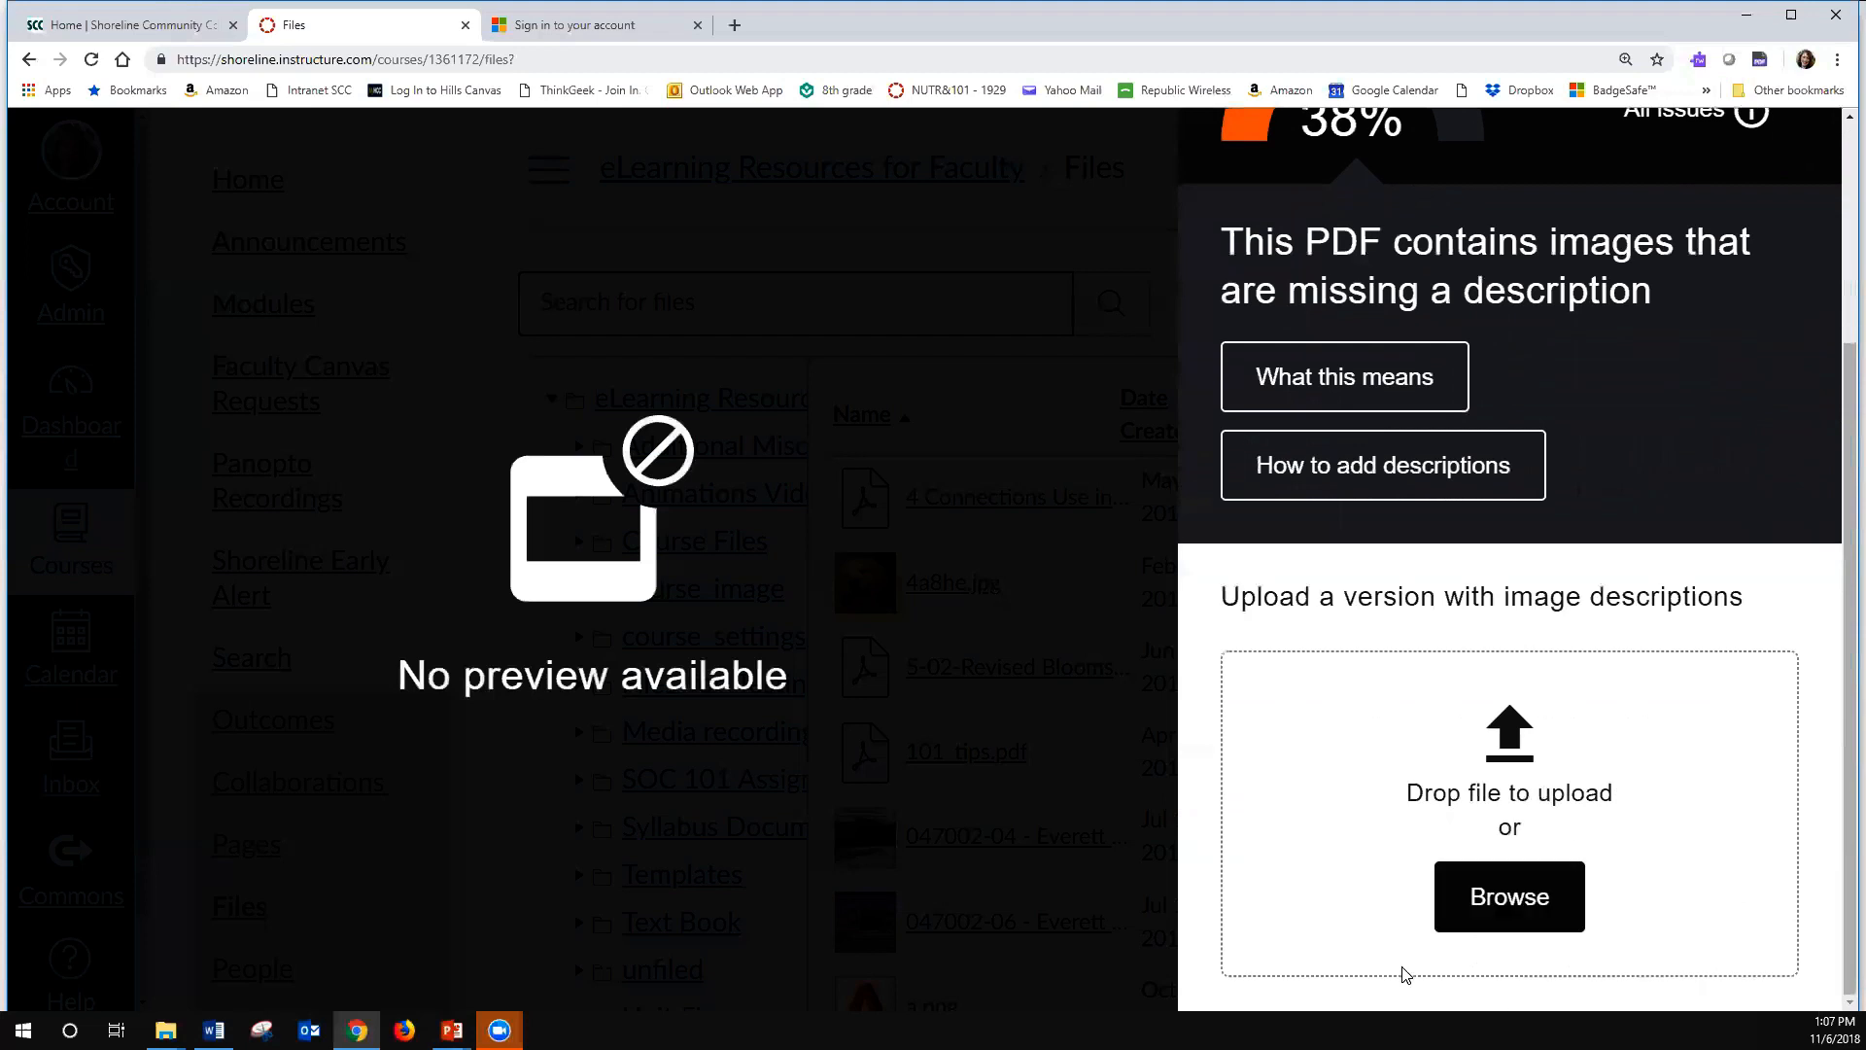
scroll(1613, 612, "up", 3)
left_click(1776, 165)
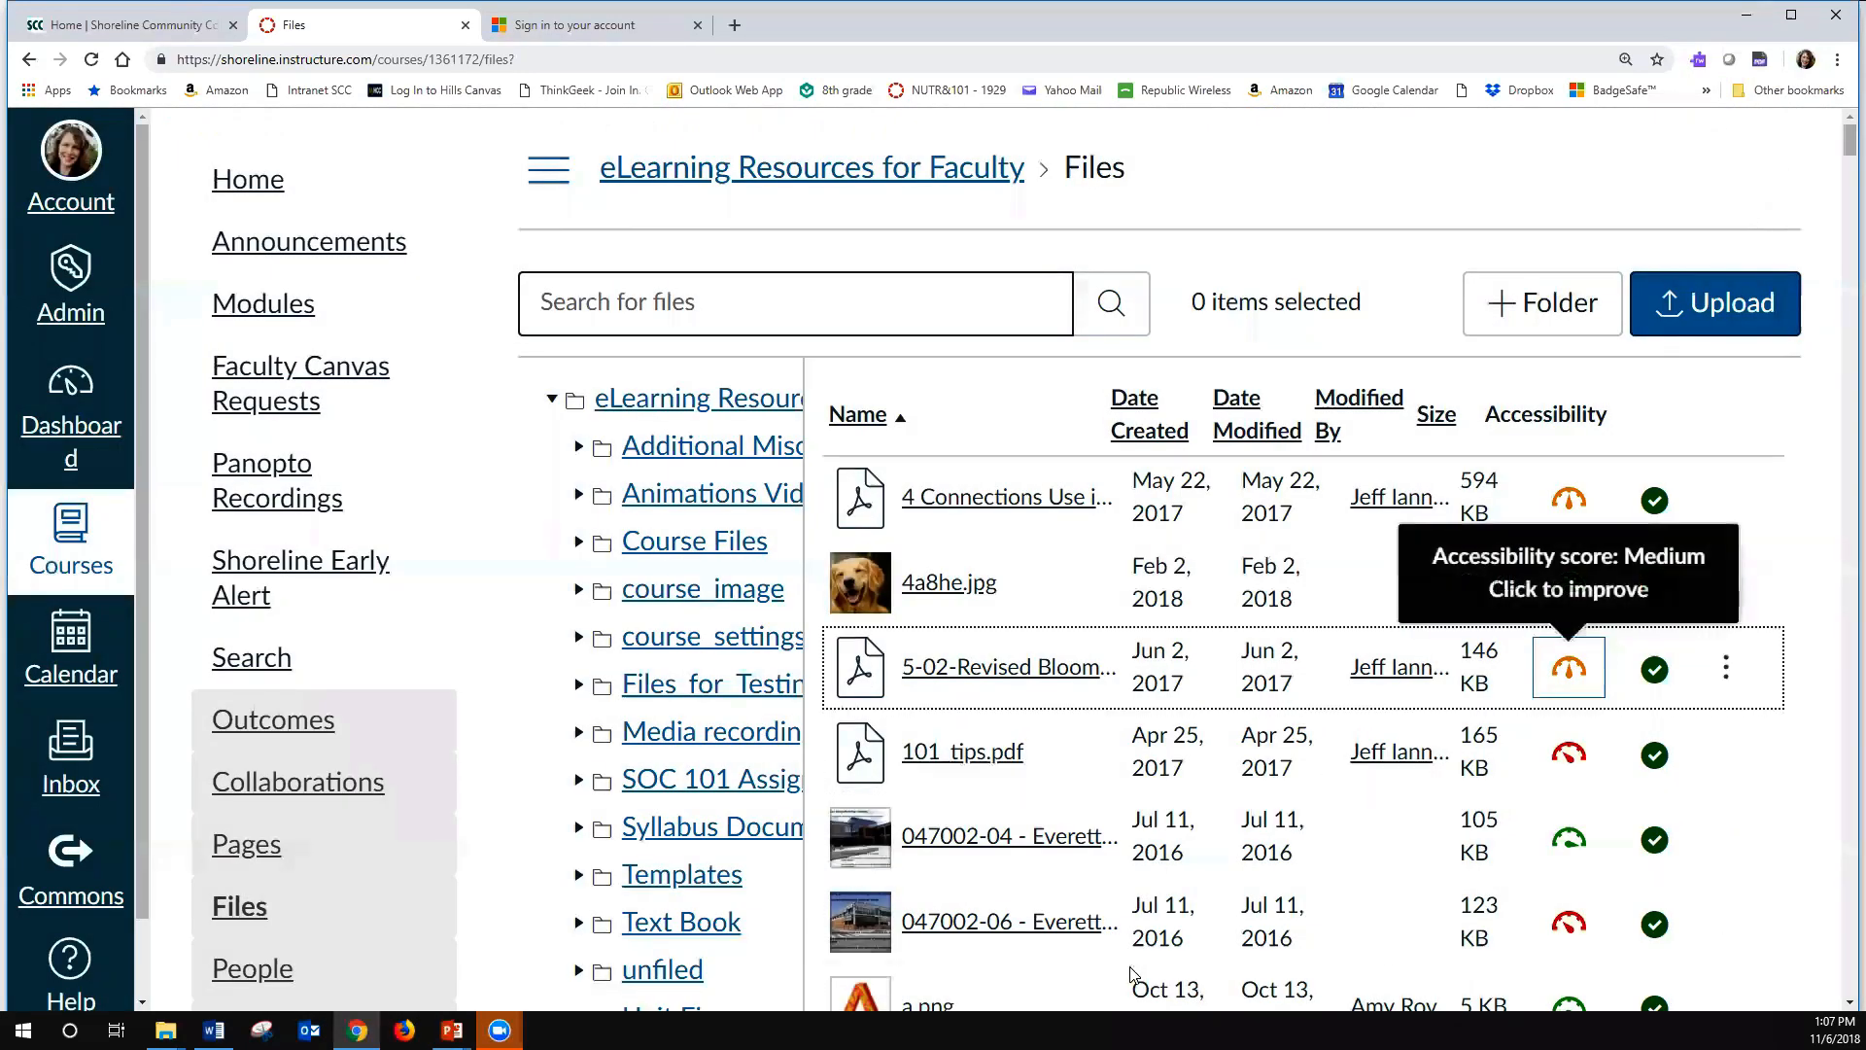
- Look through the accessibility gauges of the other files in the course file list
scroll(1291, 719, "down", 8)
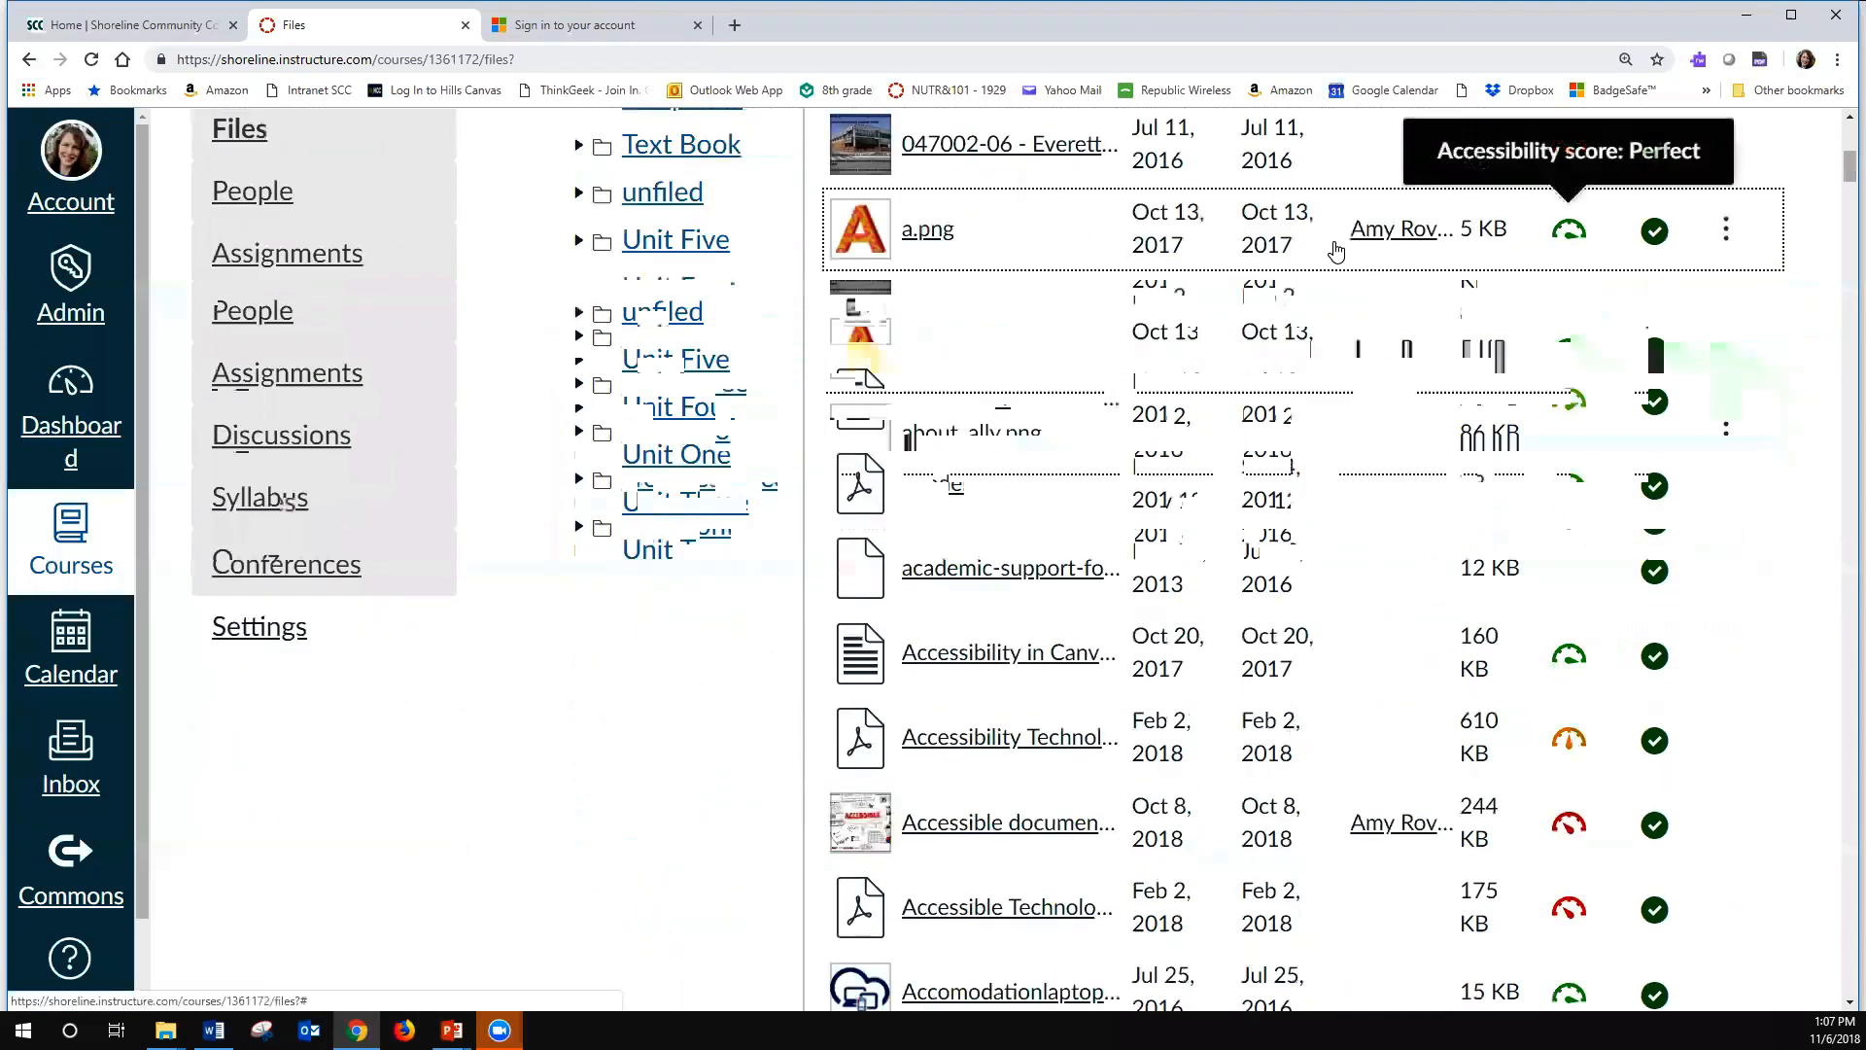
scroll(1331, 573, "down", 8)
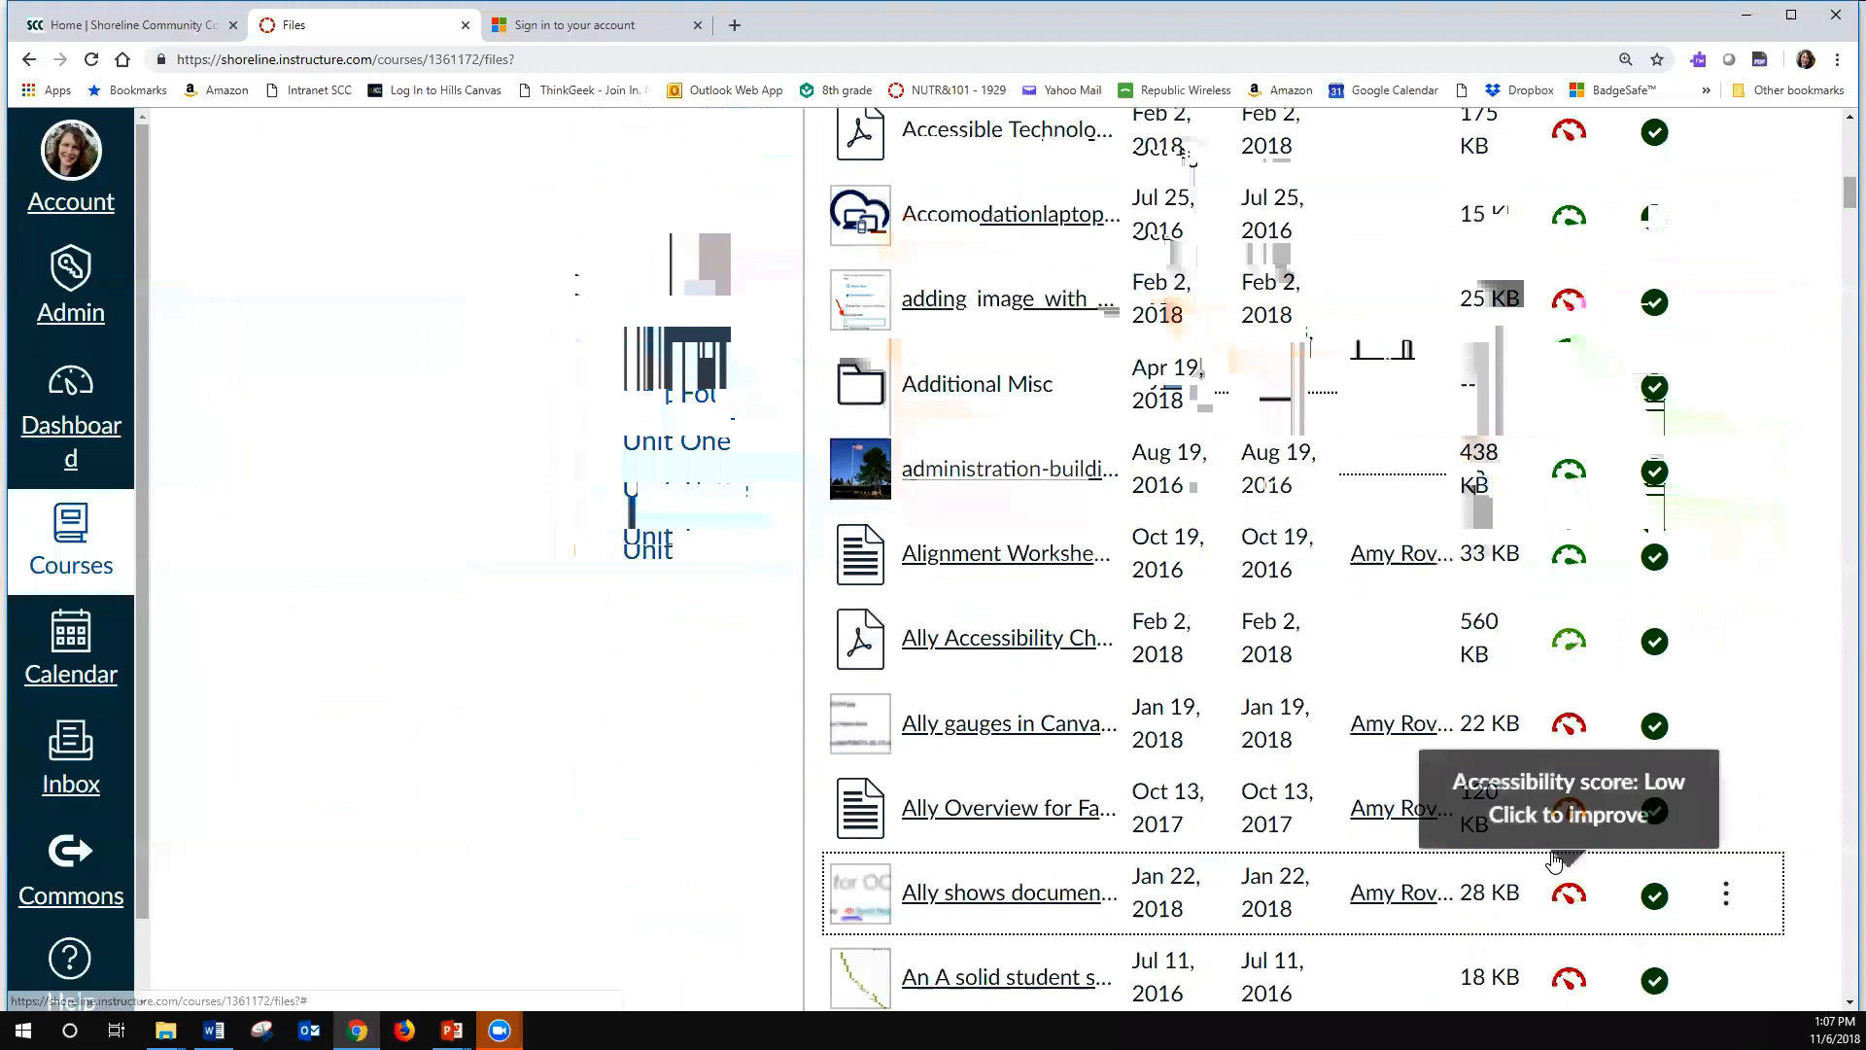
scroll(1568, 809, "up", 15)
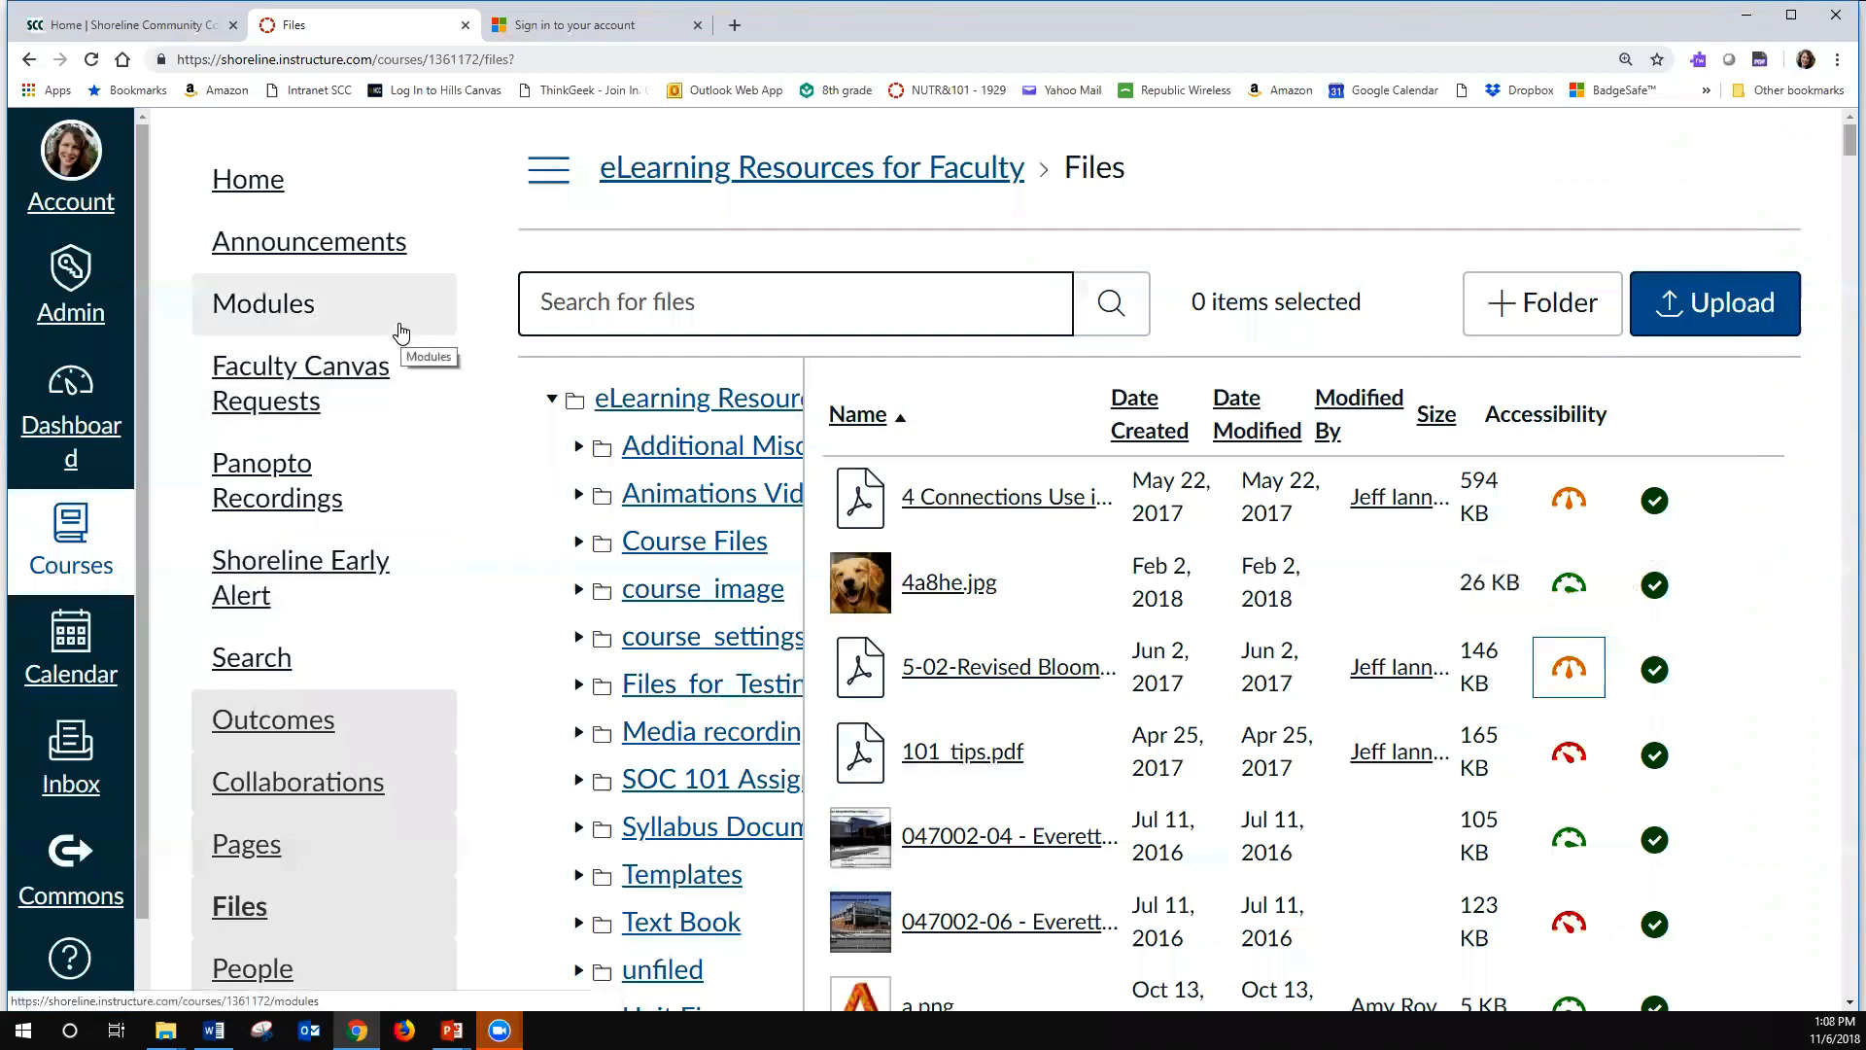
- Open the course's Pages and look over the eLearning Resources for Faculty front page
left_click(247, 849)
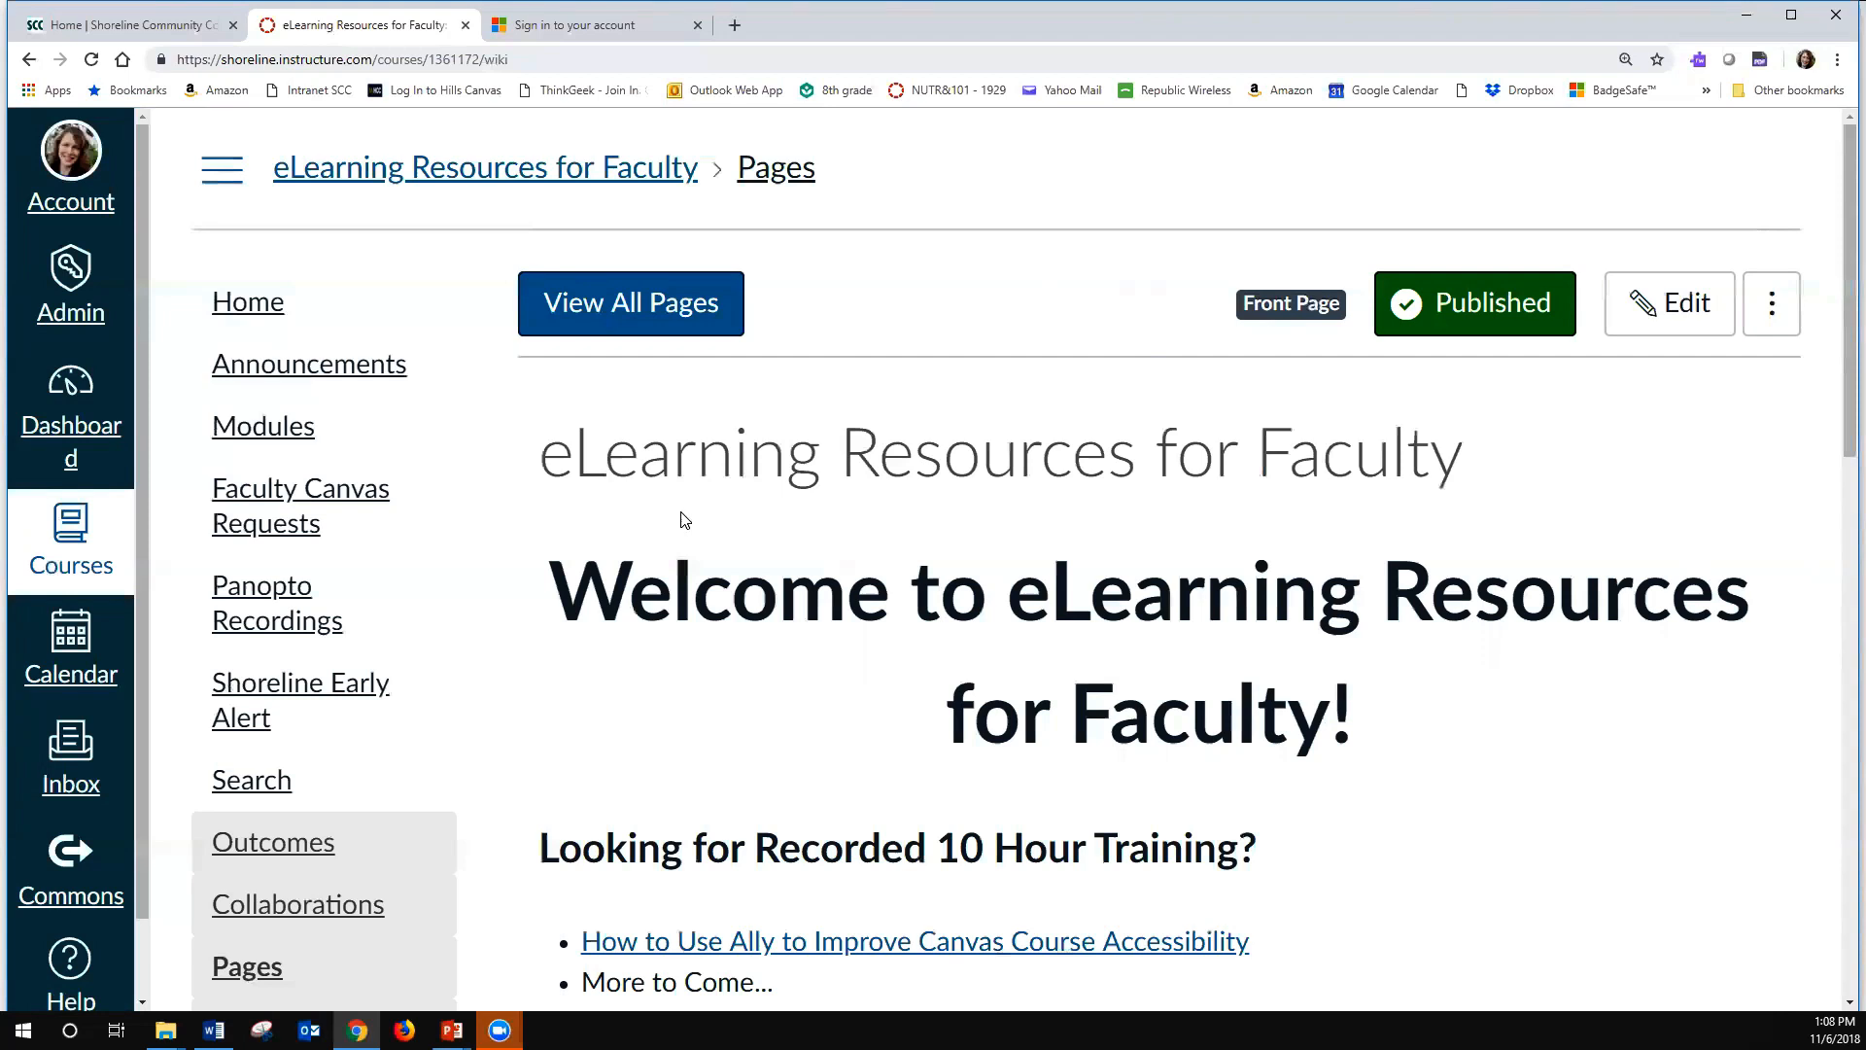
scroll(680, 520, "down", 4)
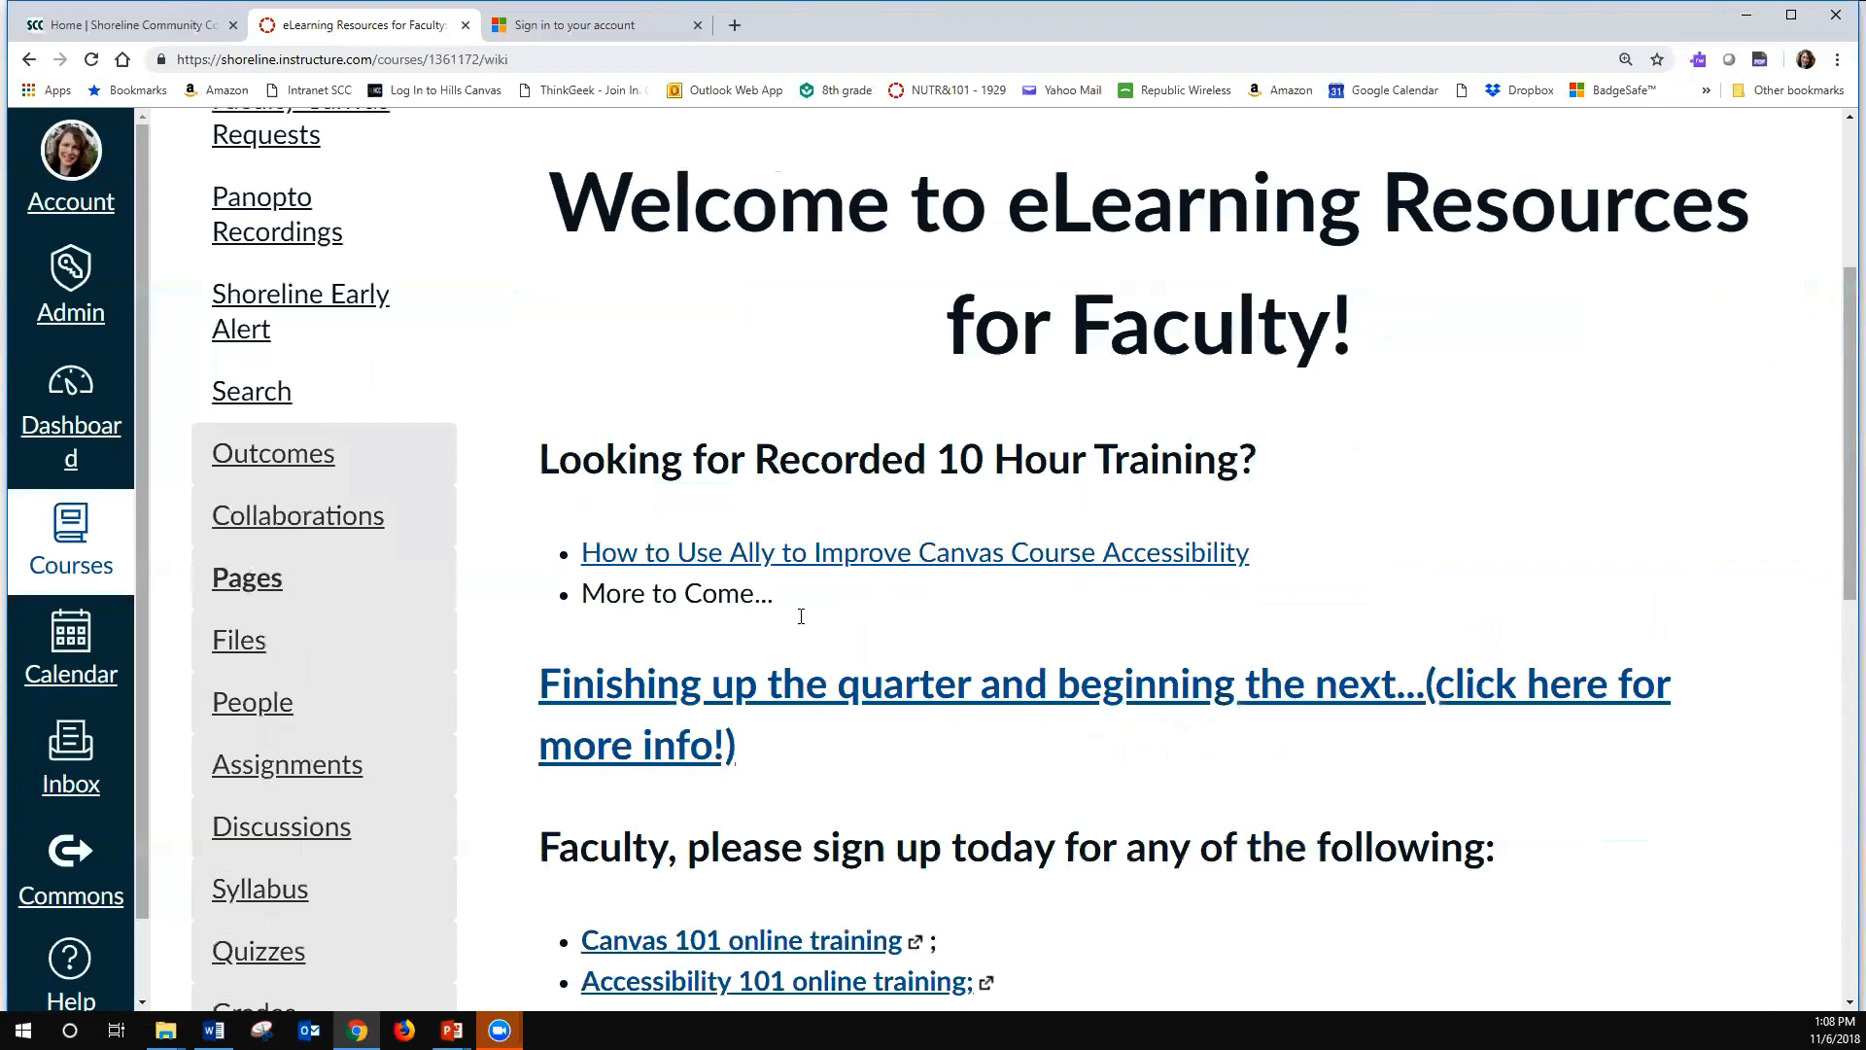
scroll(800, 616, "down", 8)
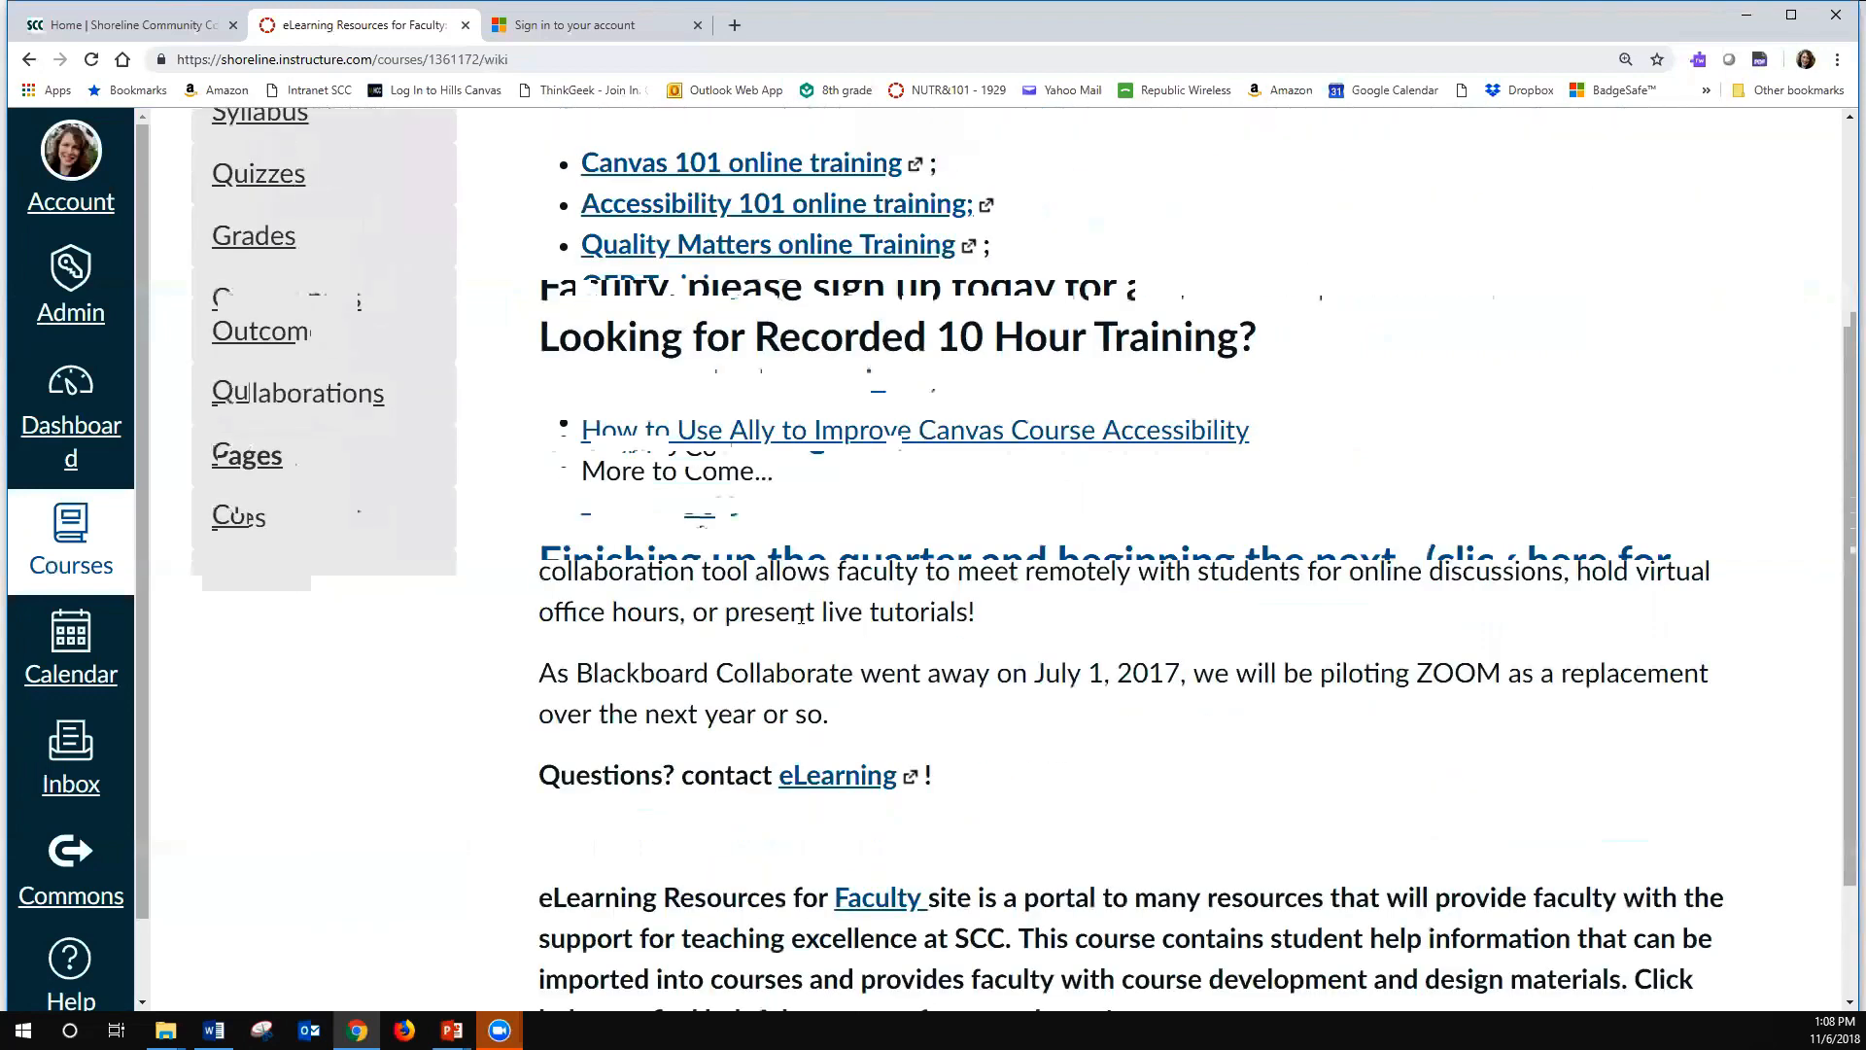
scroll(801, 617, "up", 12)
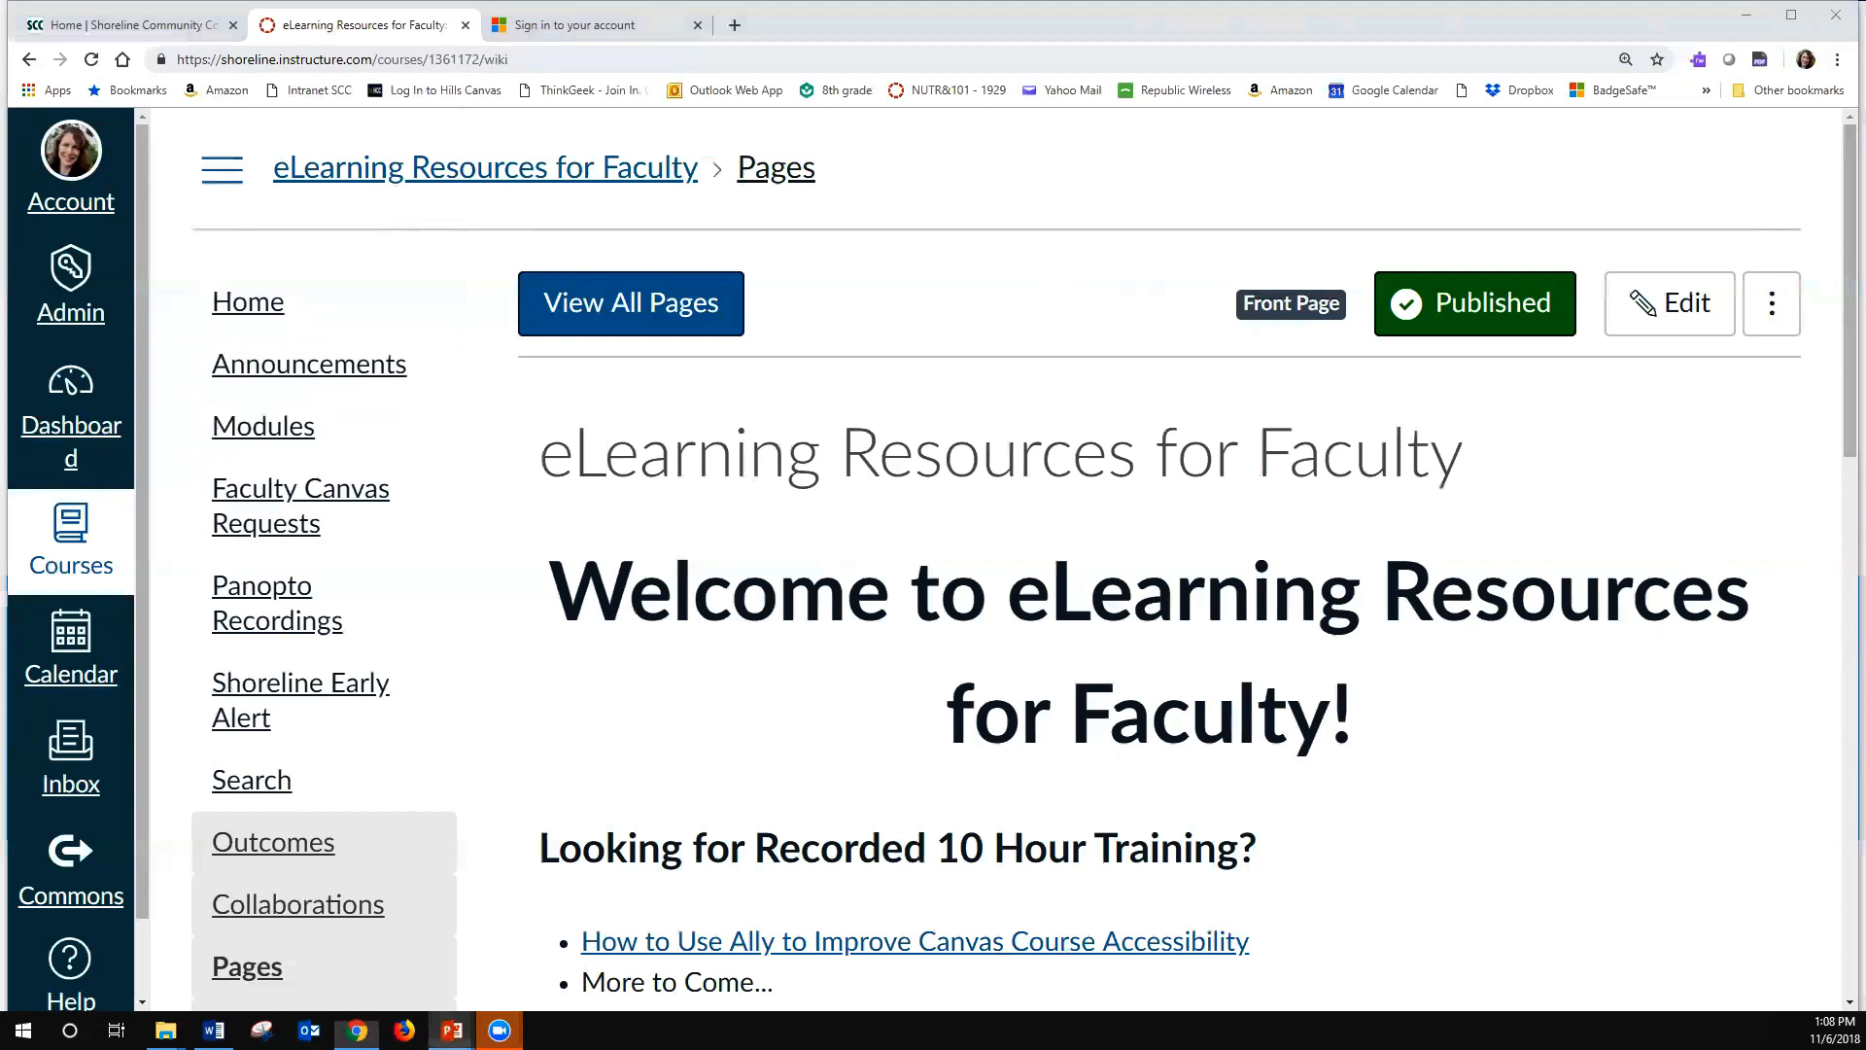
- Switch back to the running PowerPoint slide show at the "How to Use Ally in Canvas" slide
mouse_move(451, 1030)
left_click(575, 919)
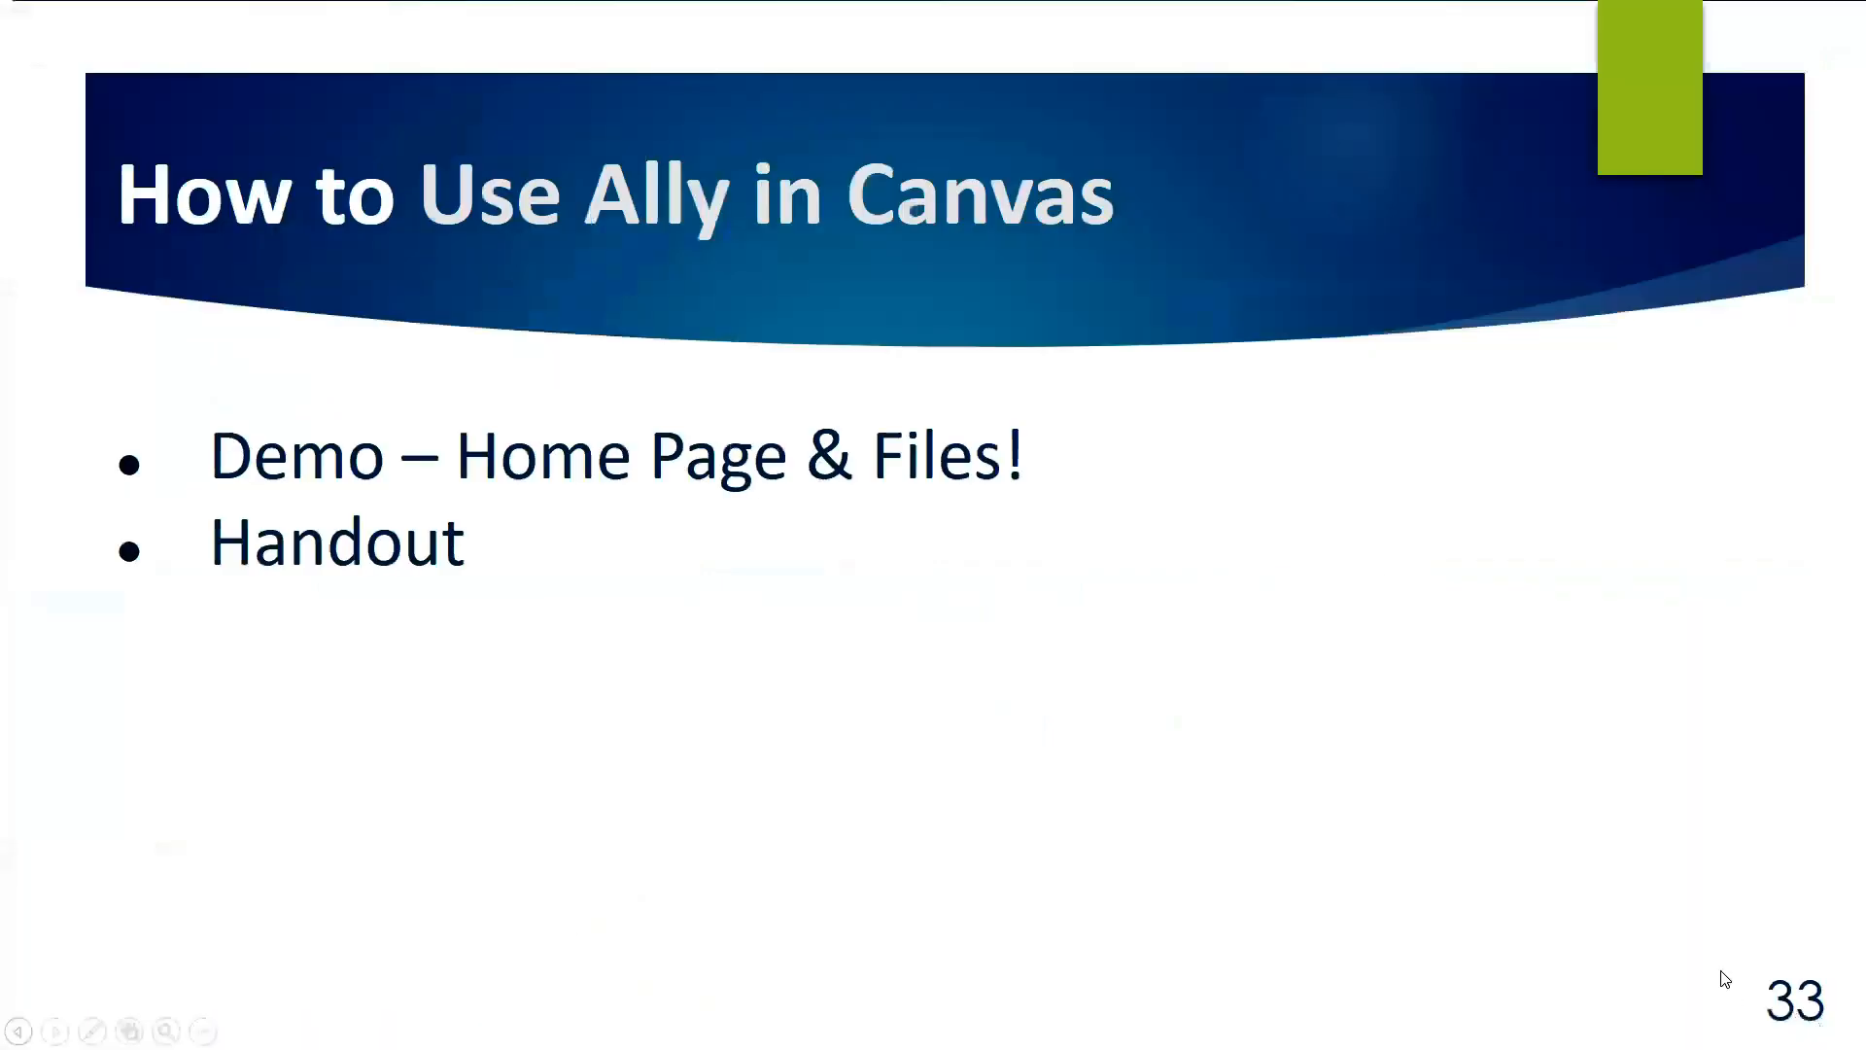